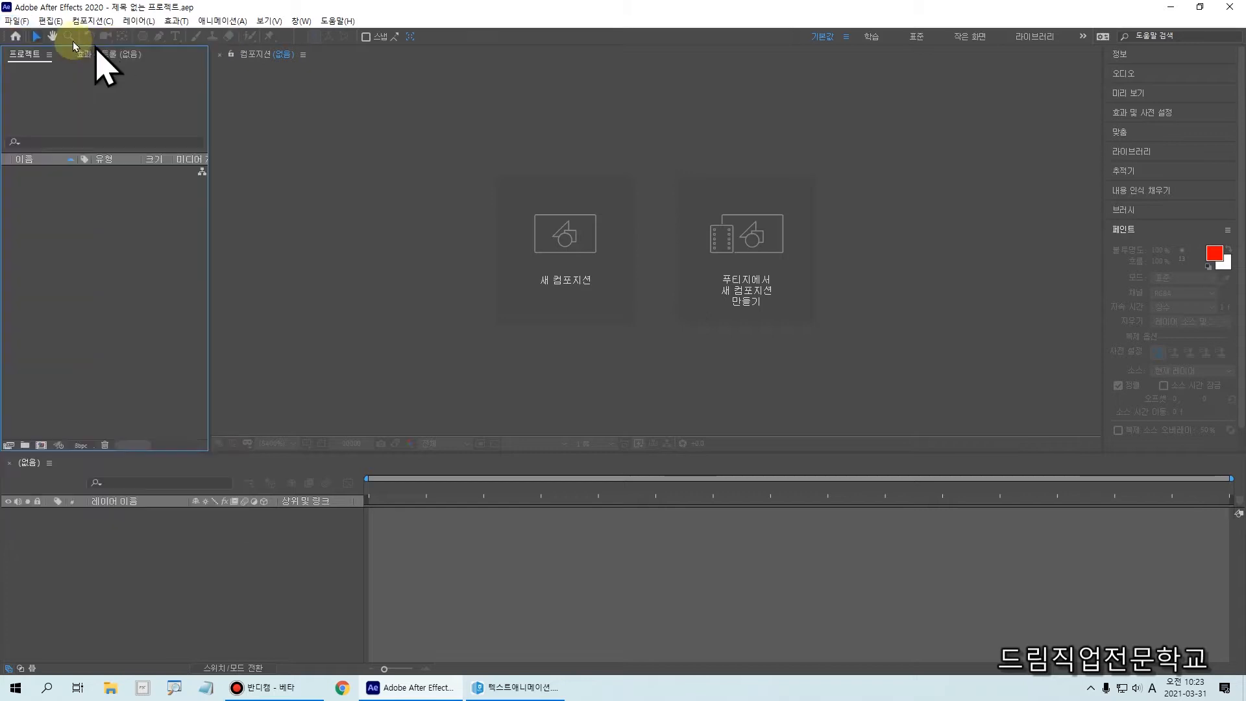
# - Open the project monkey.aep from the 텍스트애니메이션 folder and accept its conversion from the older version
pyautogui.click(15, 21)
pyautogui.click(26, 50)
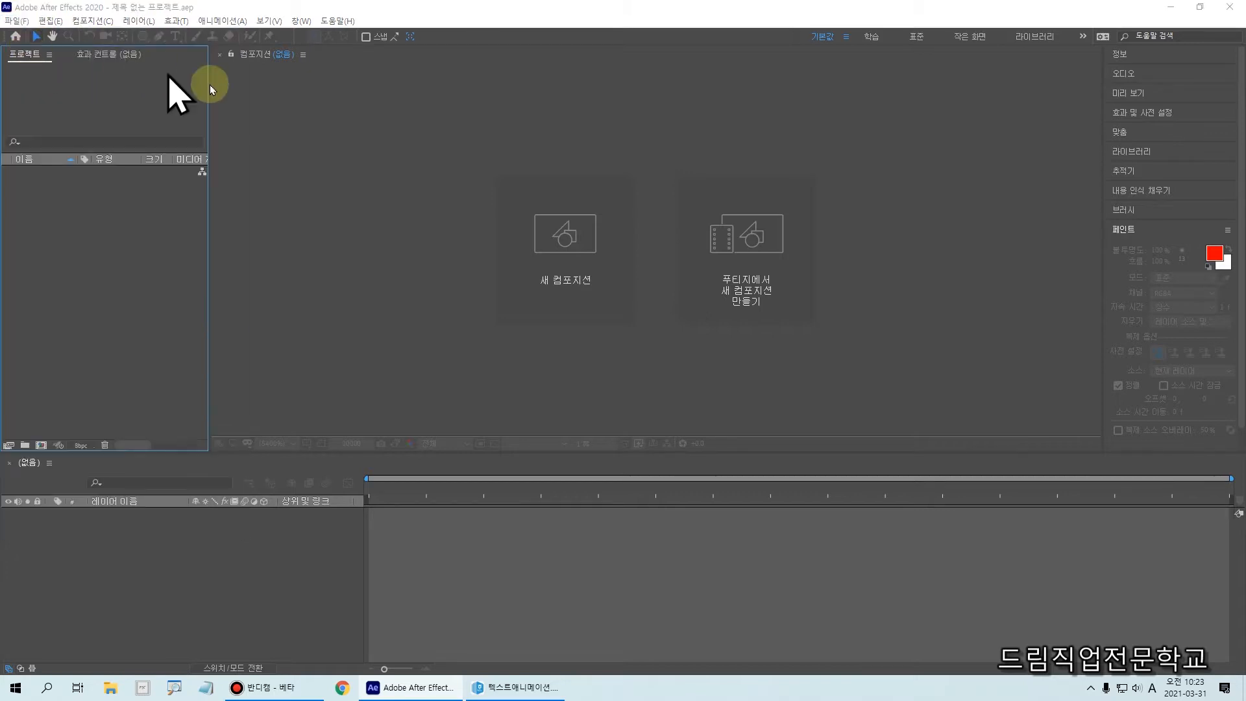
pyautogui.doubleClick(576, 204)
pyautogui.click(571, 164)
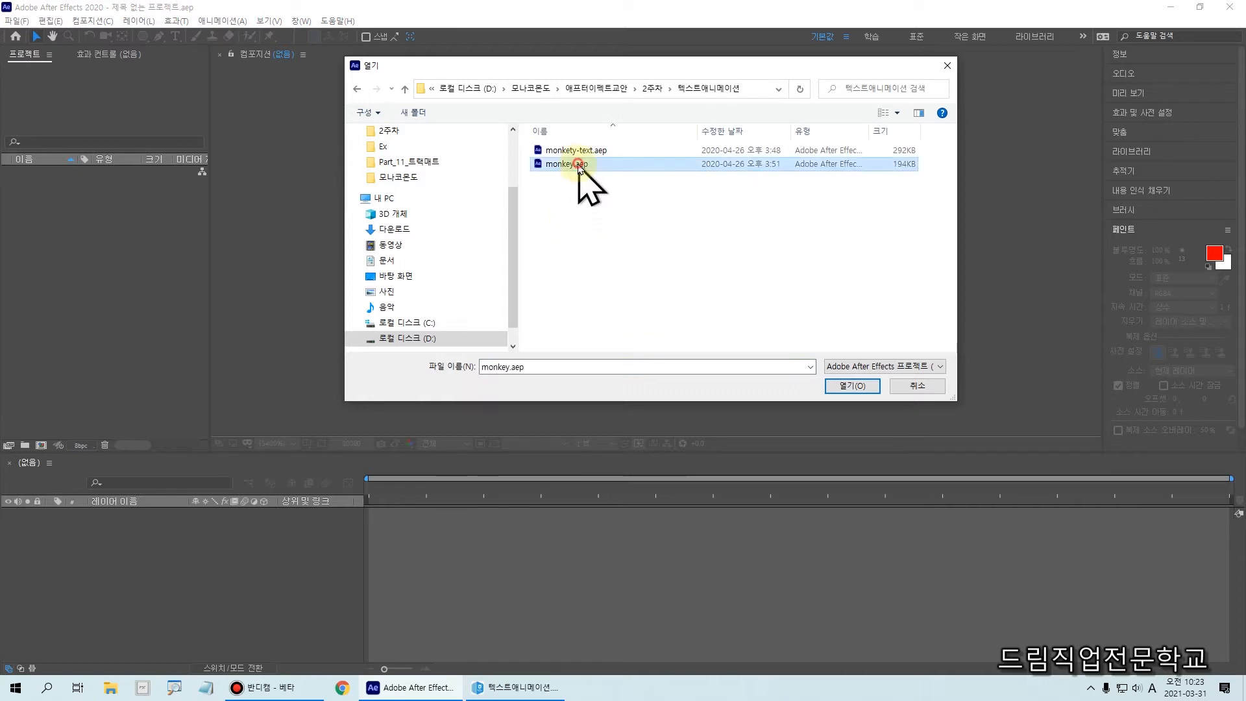
pyautogui.moveTo(508, 154); pyautogui.dragTo(623, 188)
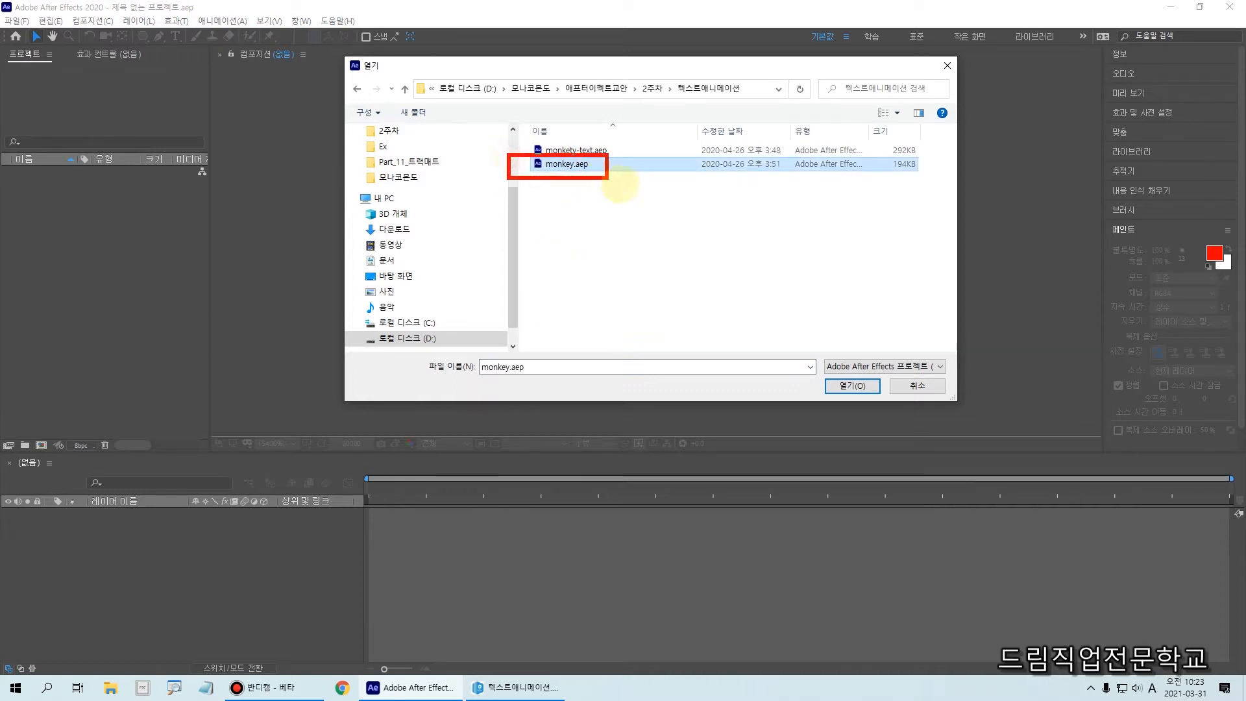
pyautogui.moveTo(530, 122); pyautogui.dragTo(635, 155)
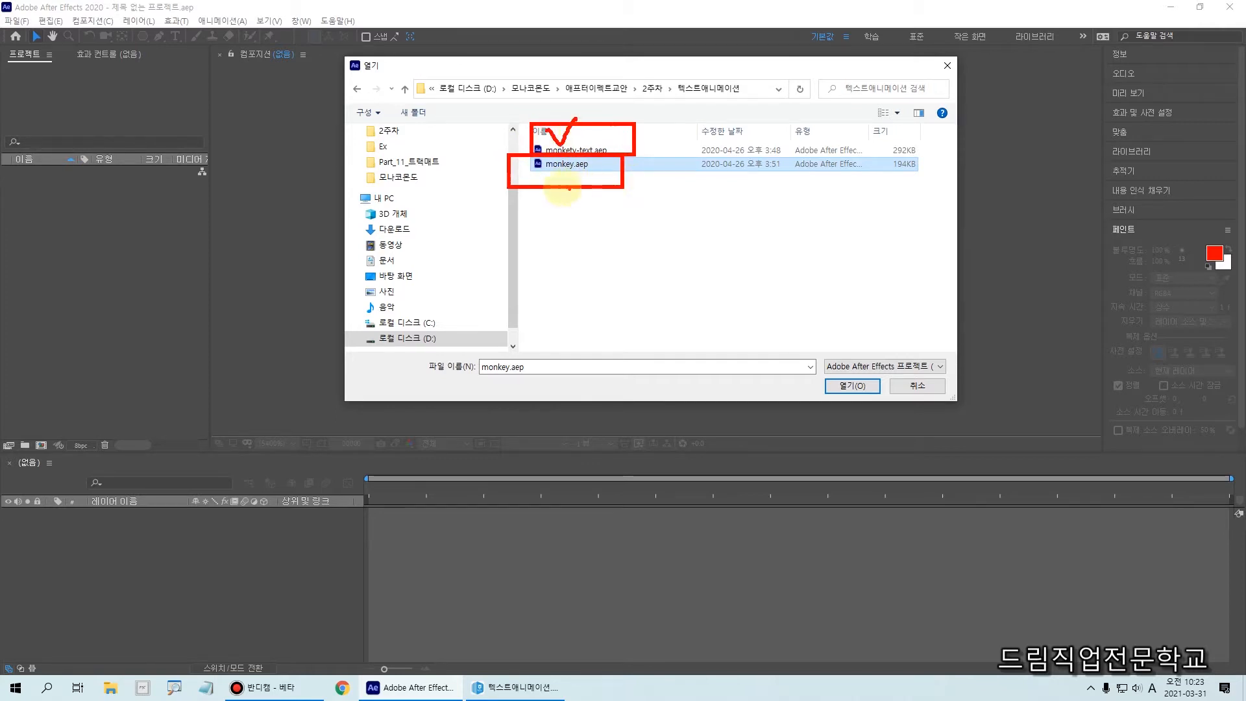
pyautogui.press('Escape')
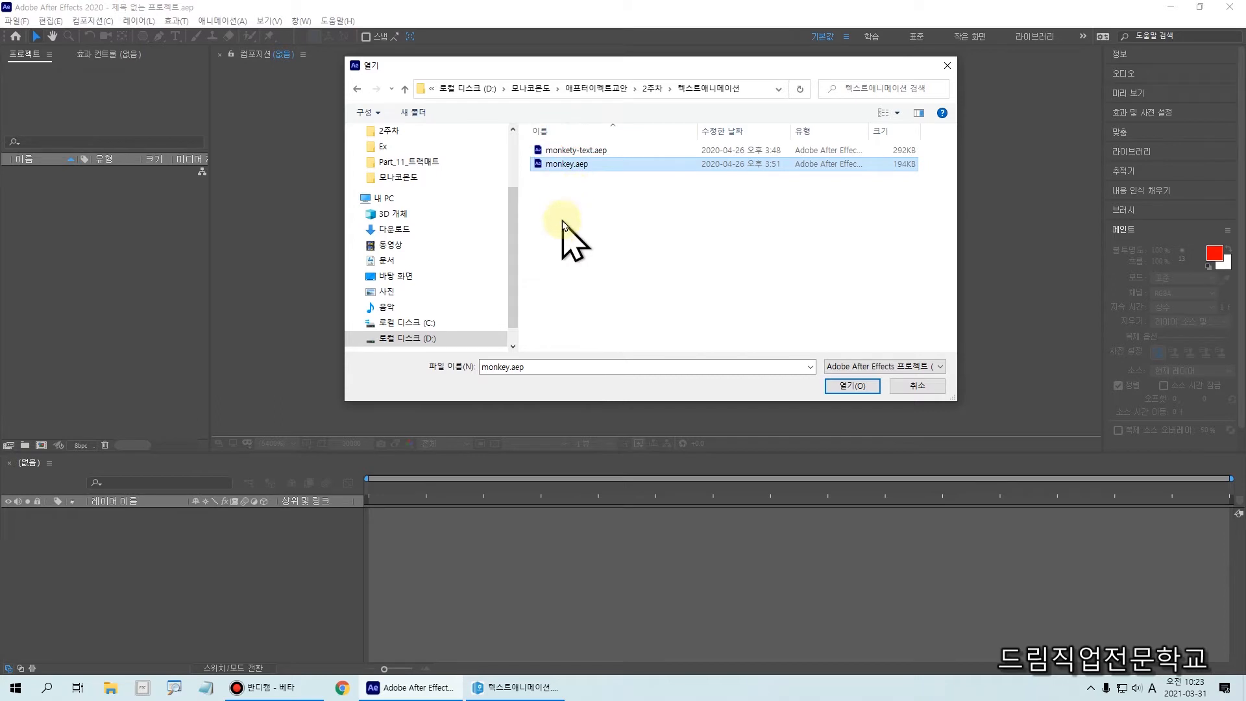
pyautogui.moveTo(519, 155); pyautogui.dragTo(559, 182)
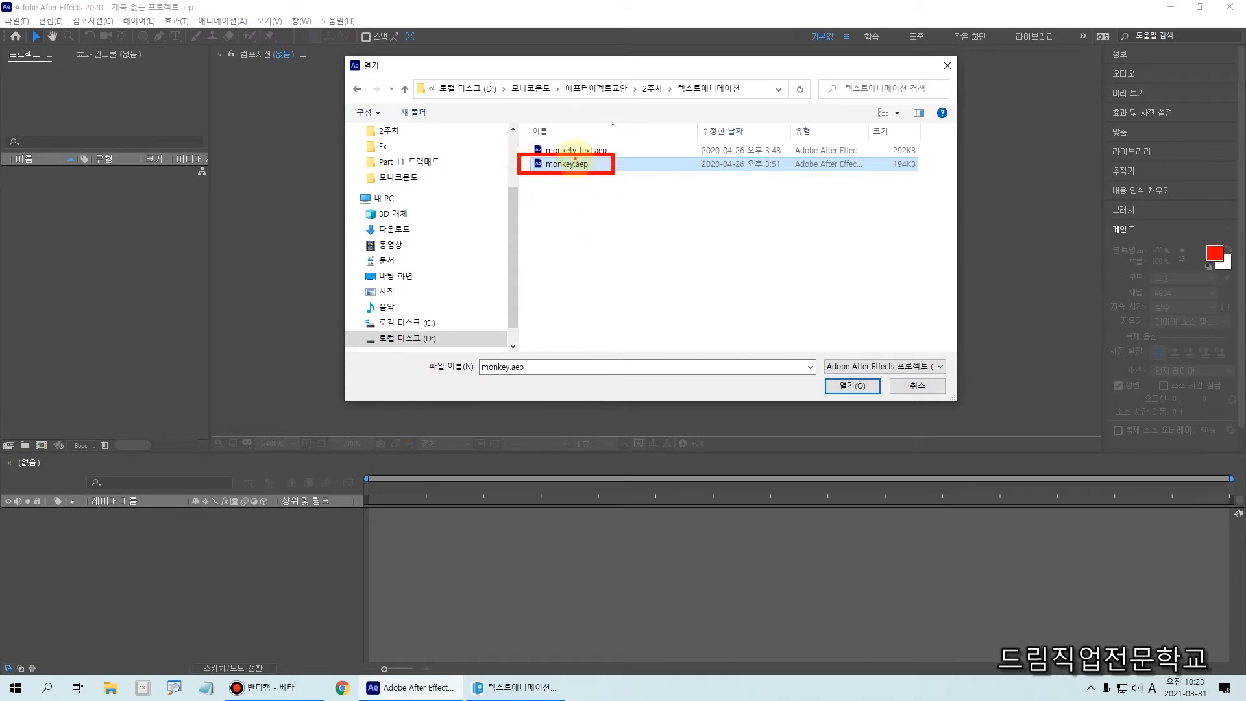
pyautogui.press('Escape')
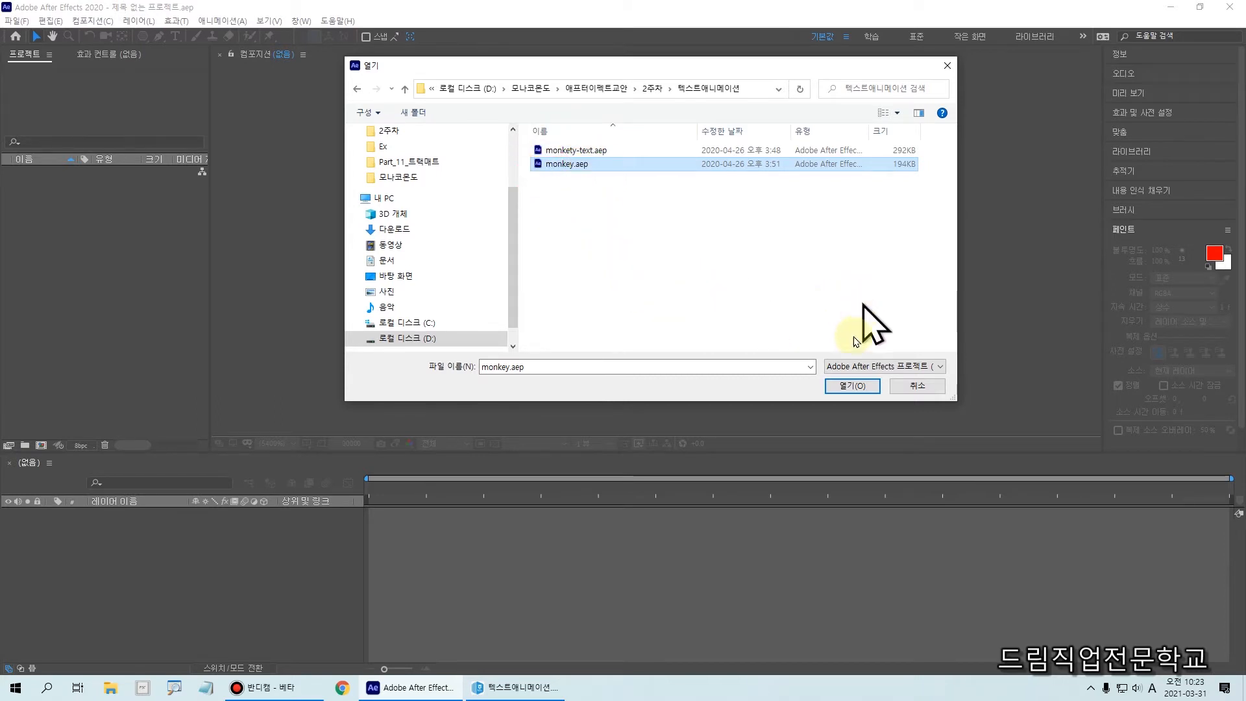
pyautogui.click(847, 386)
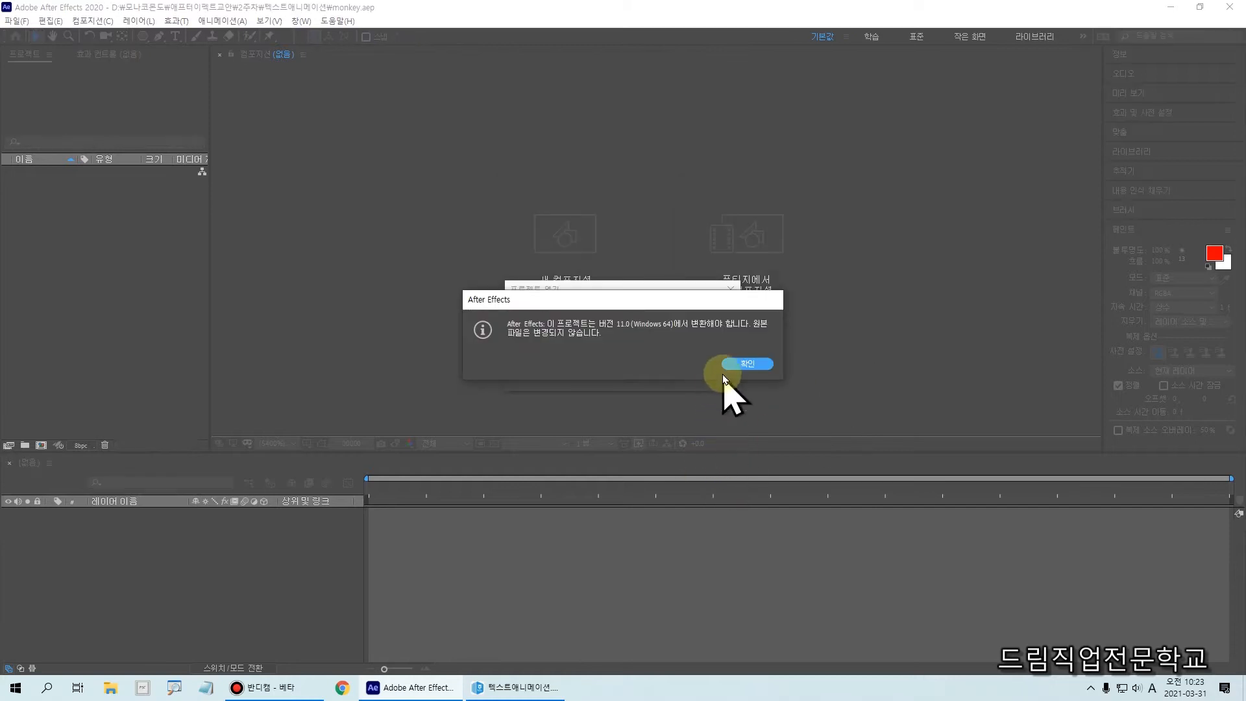
pyautogui.click(741, 364)
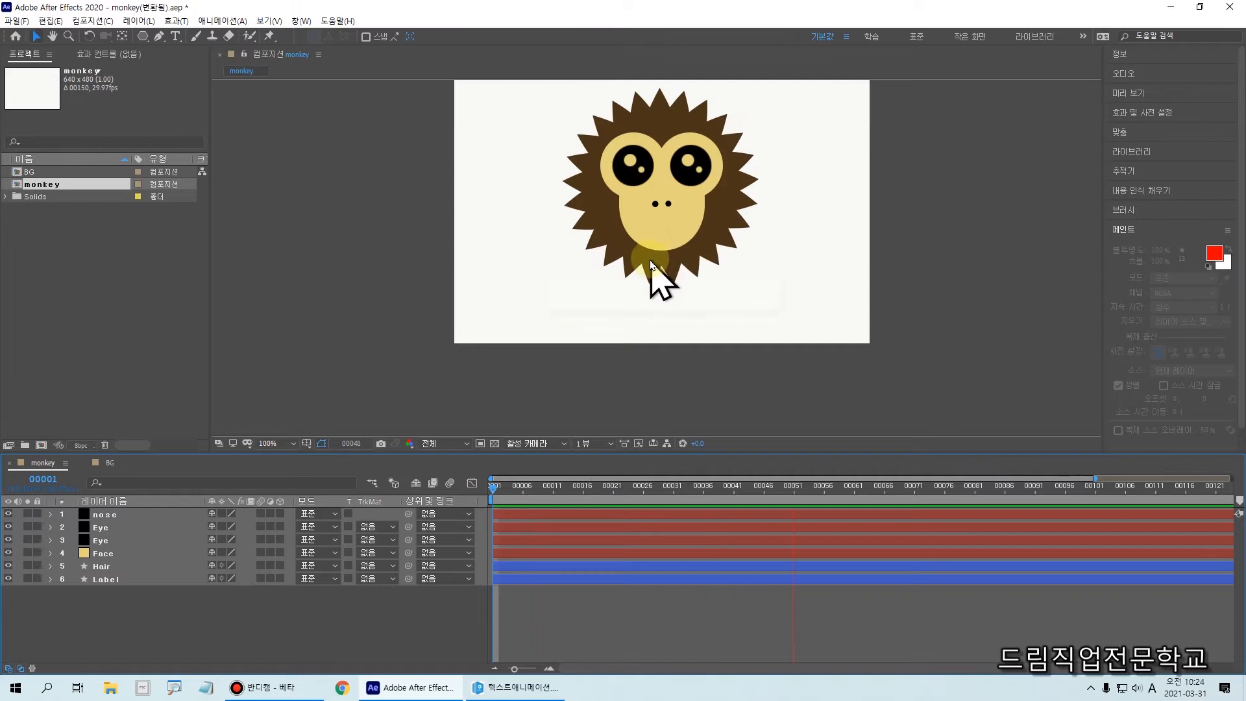
# - Play back the animation previews of the monkey composition and the BG composition
pyautogui.press('space')
pyautogui.moveTo(528, 492); pyautogui.dragTo(364, 508)
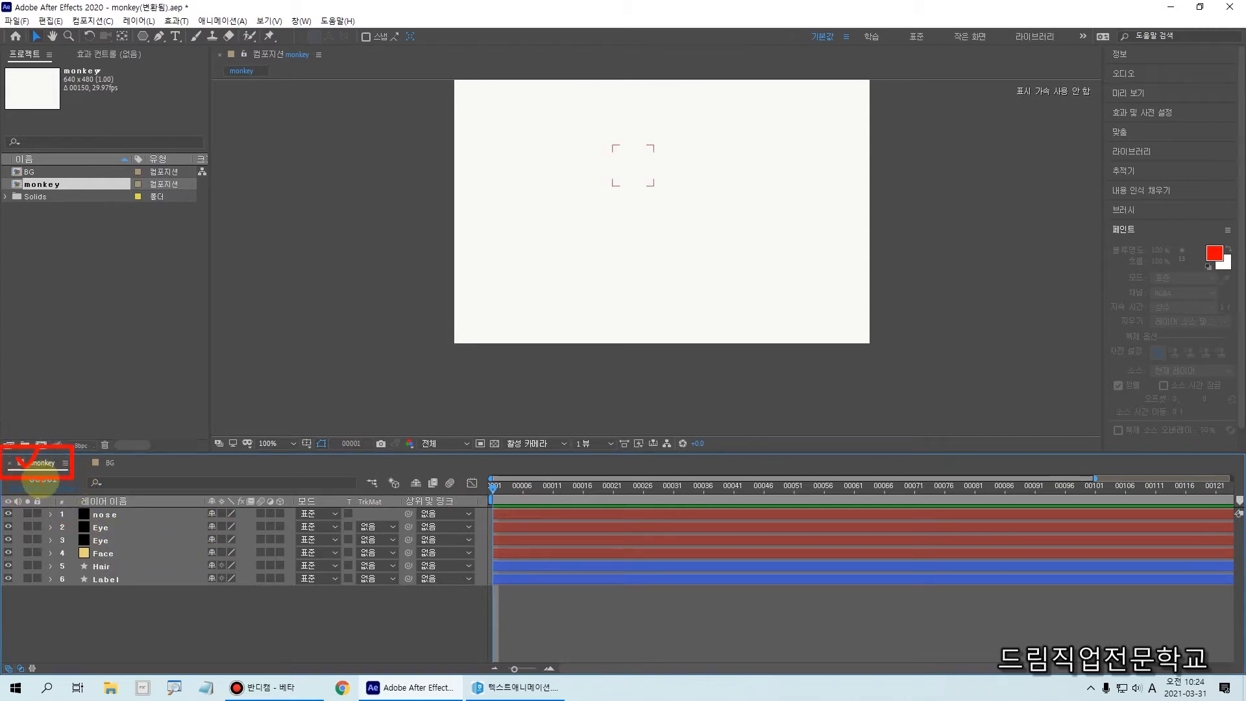
pyautogui.click(110, 464)
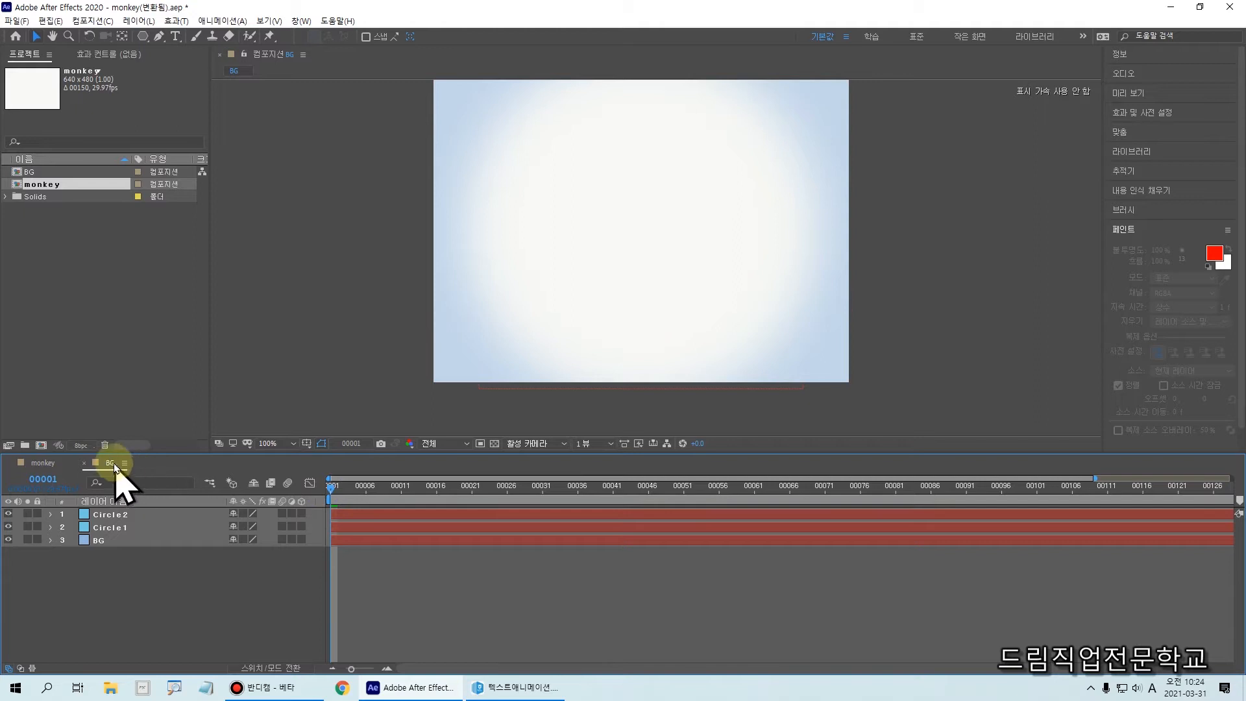
pyautogui.press('space')
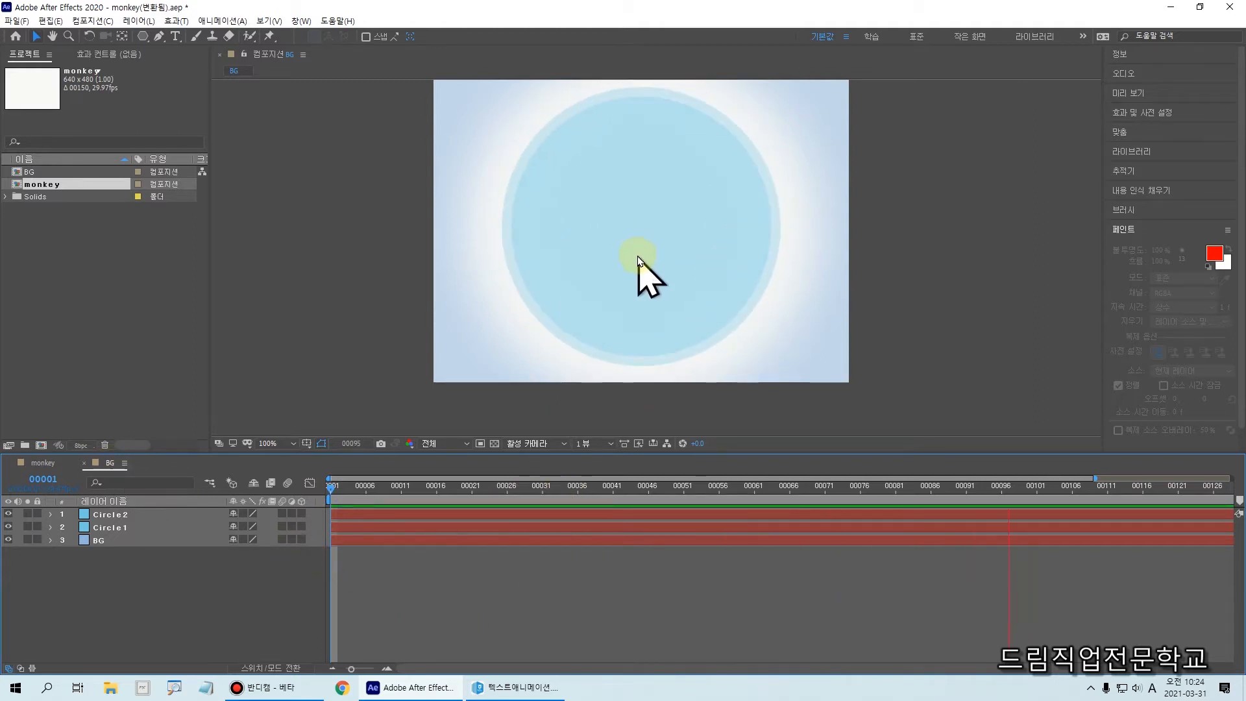
pyautogui.press('space')
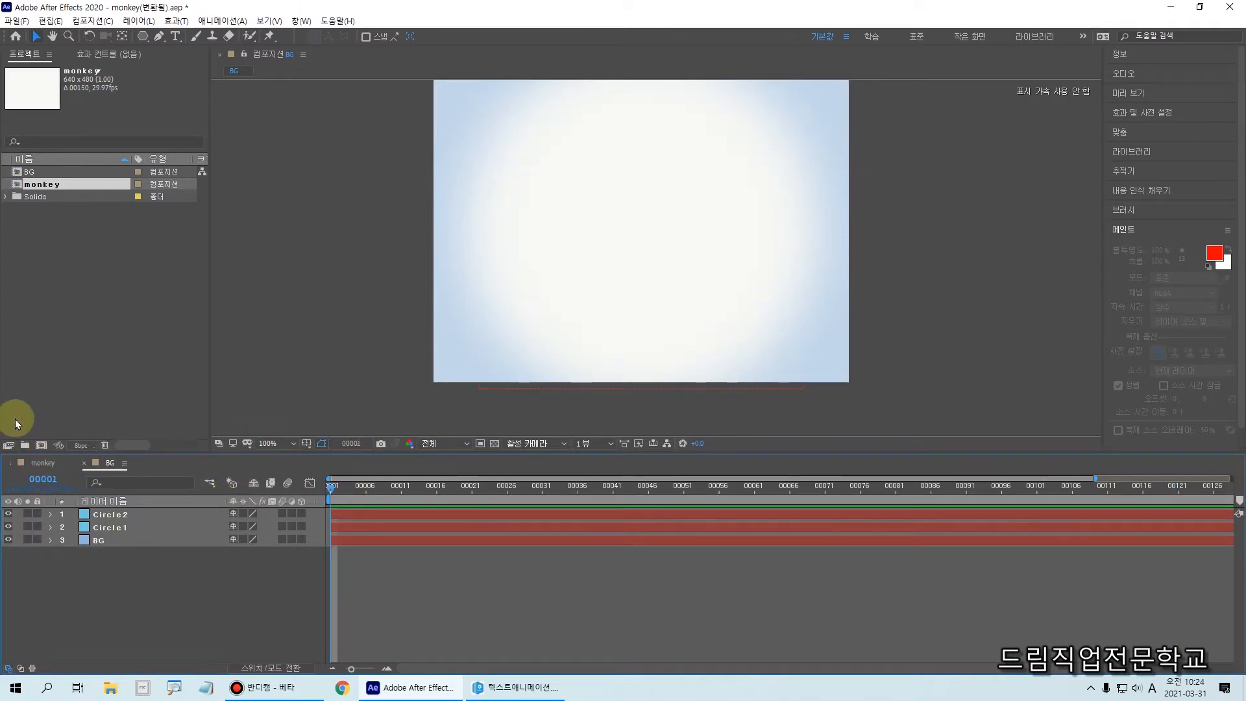
# - In the monkey composition at frame 49, toggle the visibility of the Eye, nose, Face and Hair layers to identify each part
pyautogui.click(30, 463)
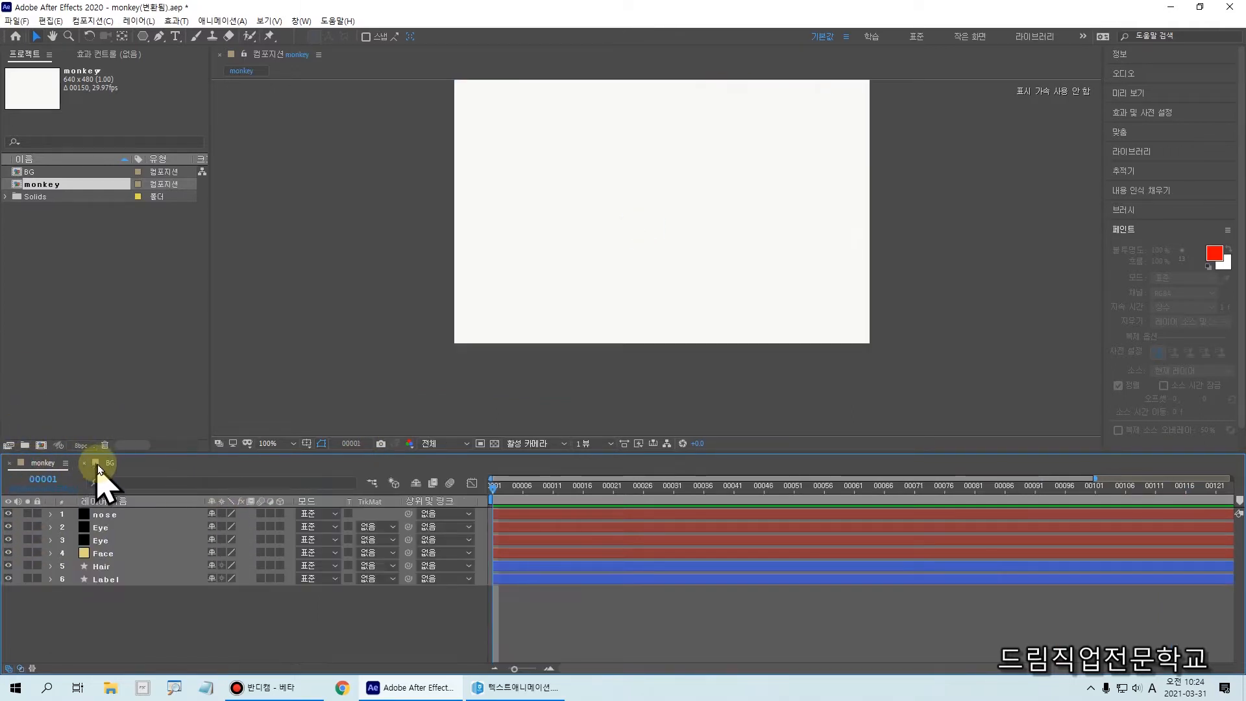
pyautogui.click(109, 463)
pyautogui.click(45, 463)
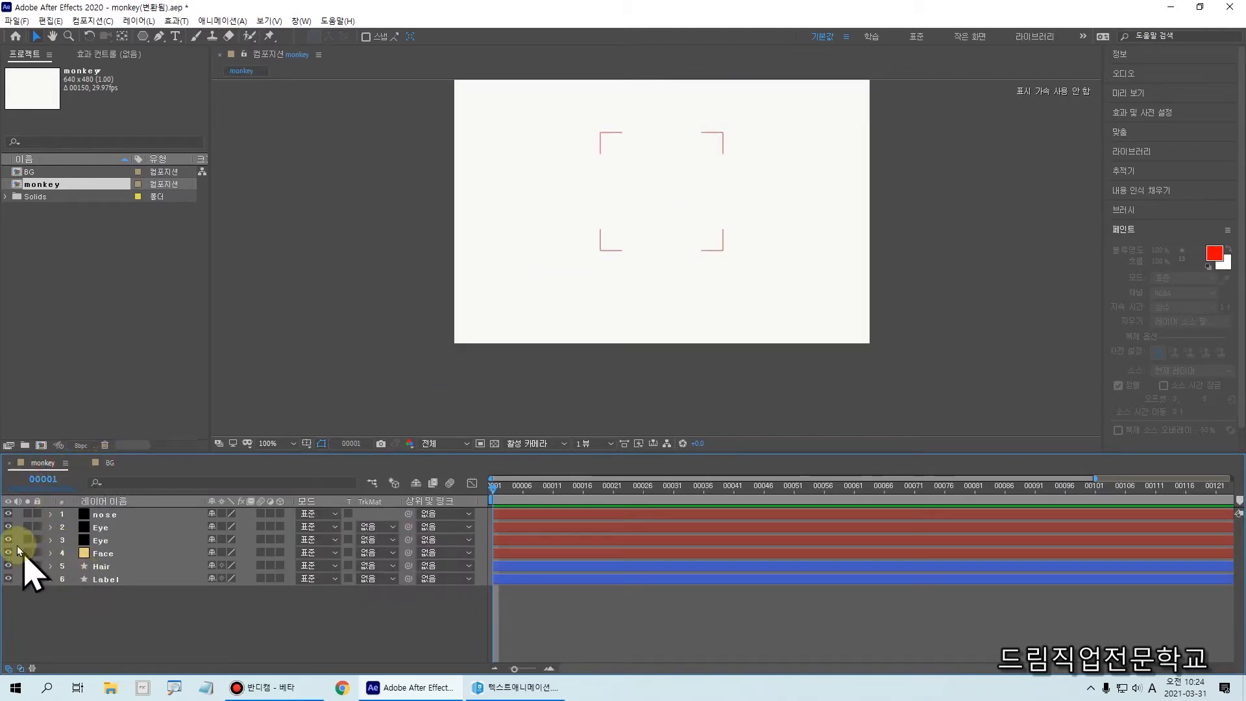
pyautogui.moveTo(507, 497); pyautogui.dragTo(782, 500)
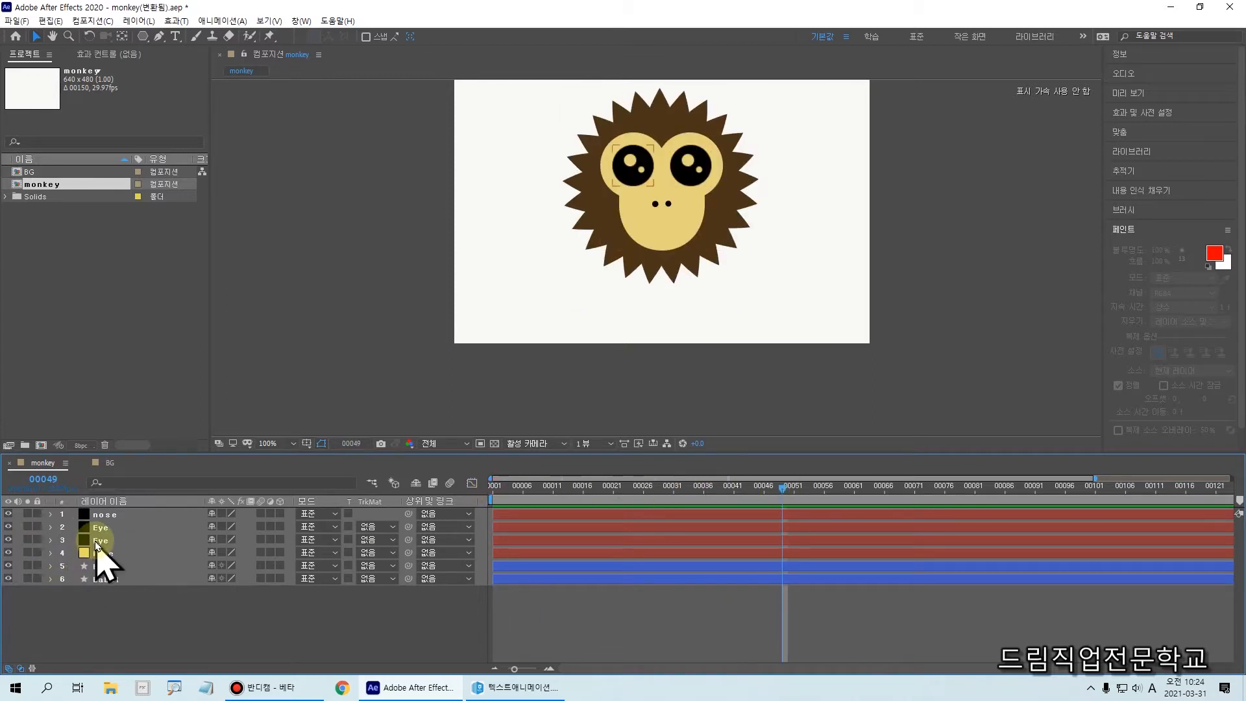
pyautogui.click(9, 540)
pyautogui.click(9, 540)
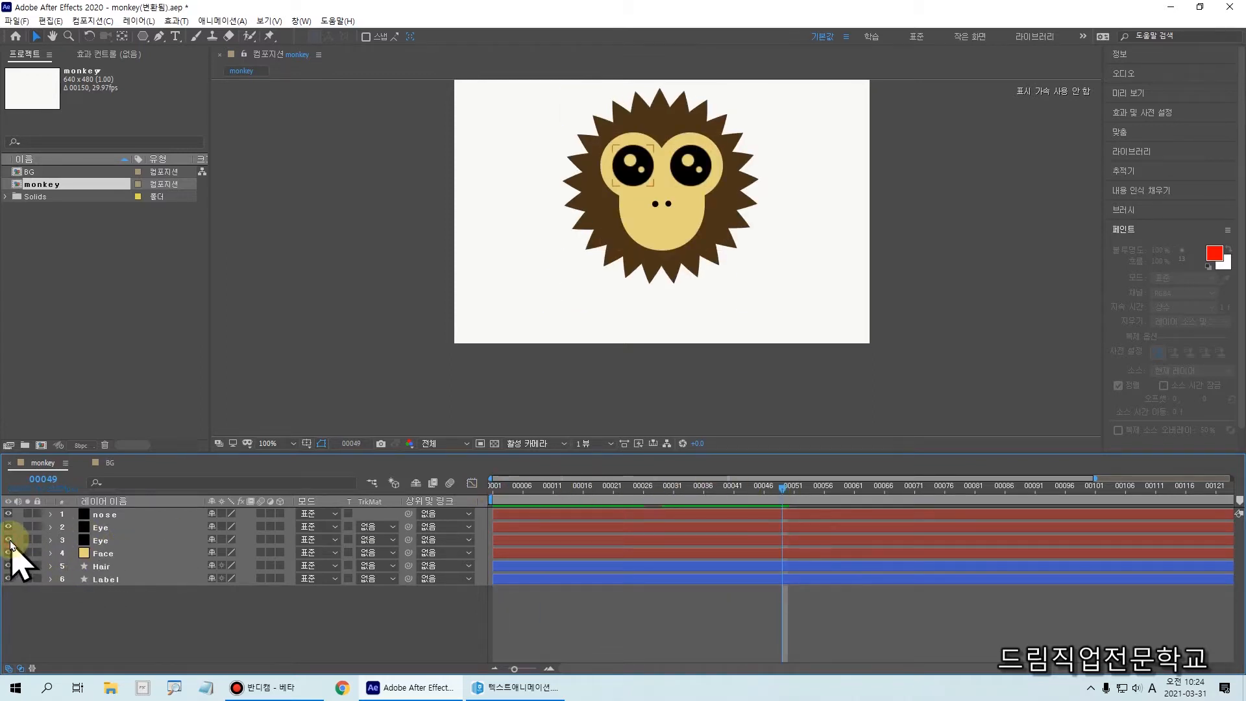
pyautogui.click(8, 528)
pyautogui.click(8, 528)
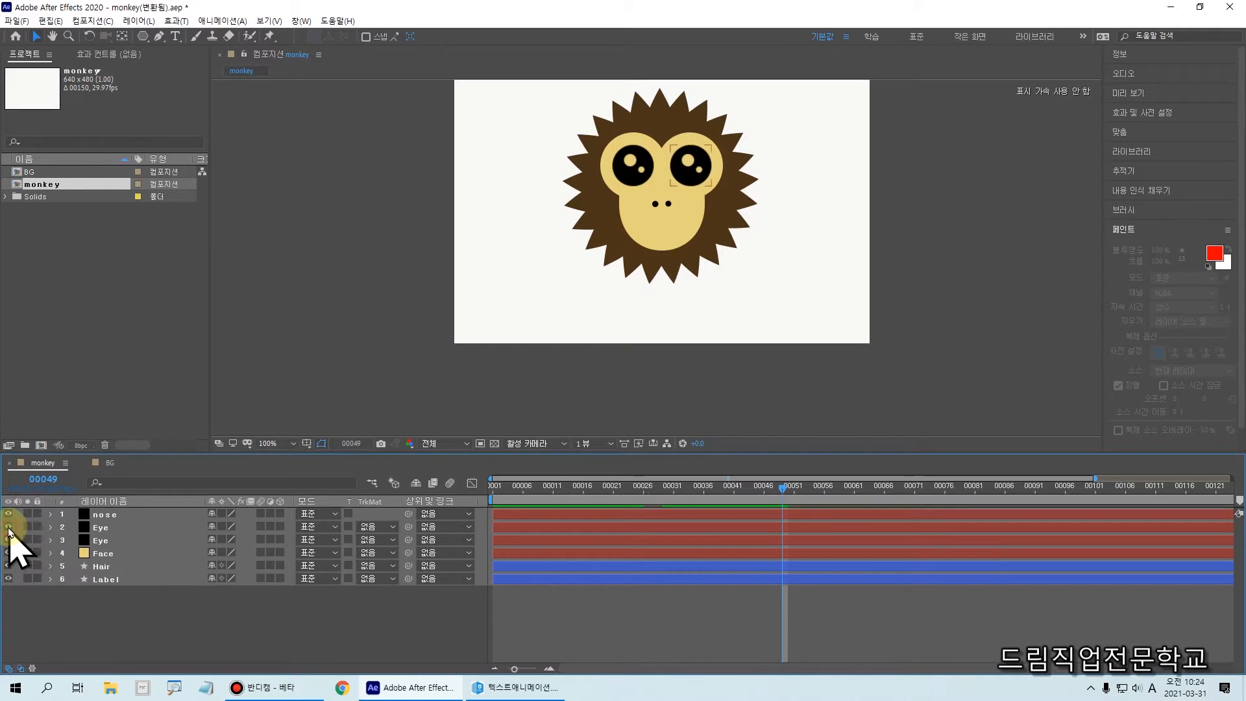
pyautogui.click(8, 515)
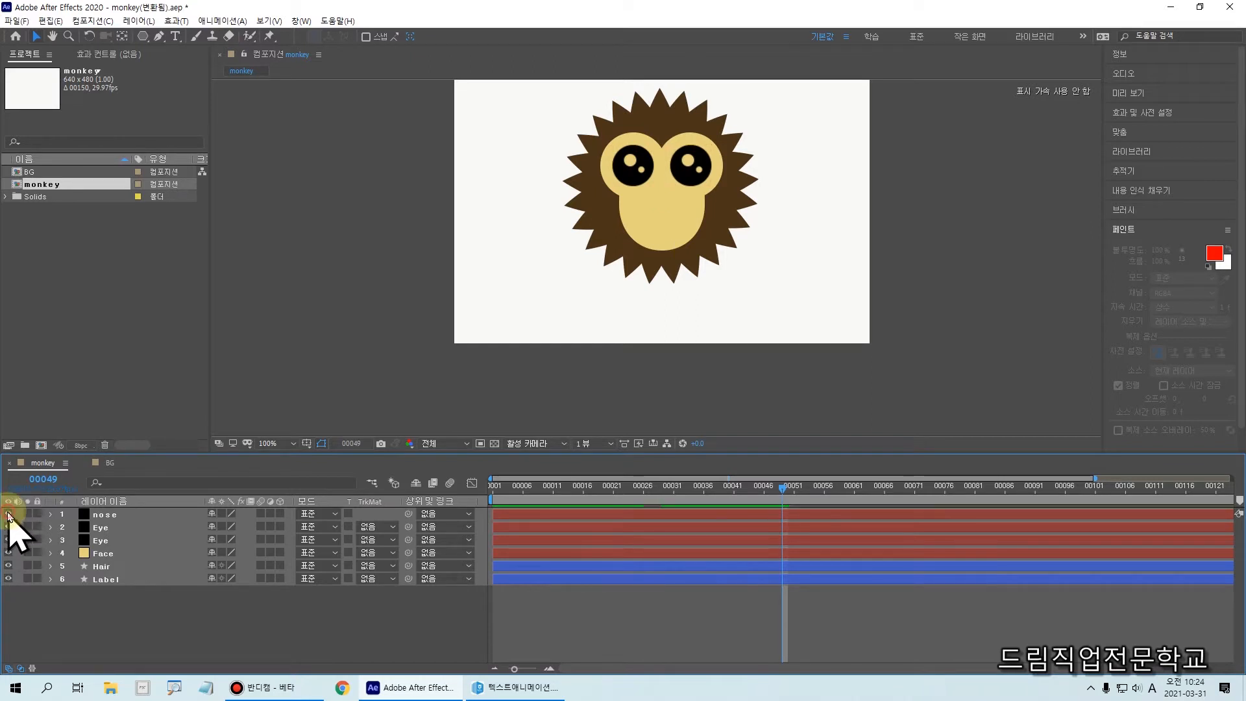
pyautogui.click(9, 515)
pyautogui.click(9, 516)
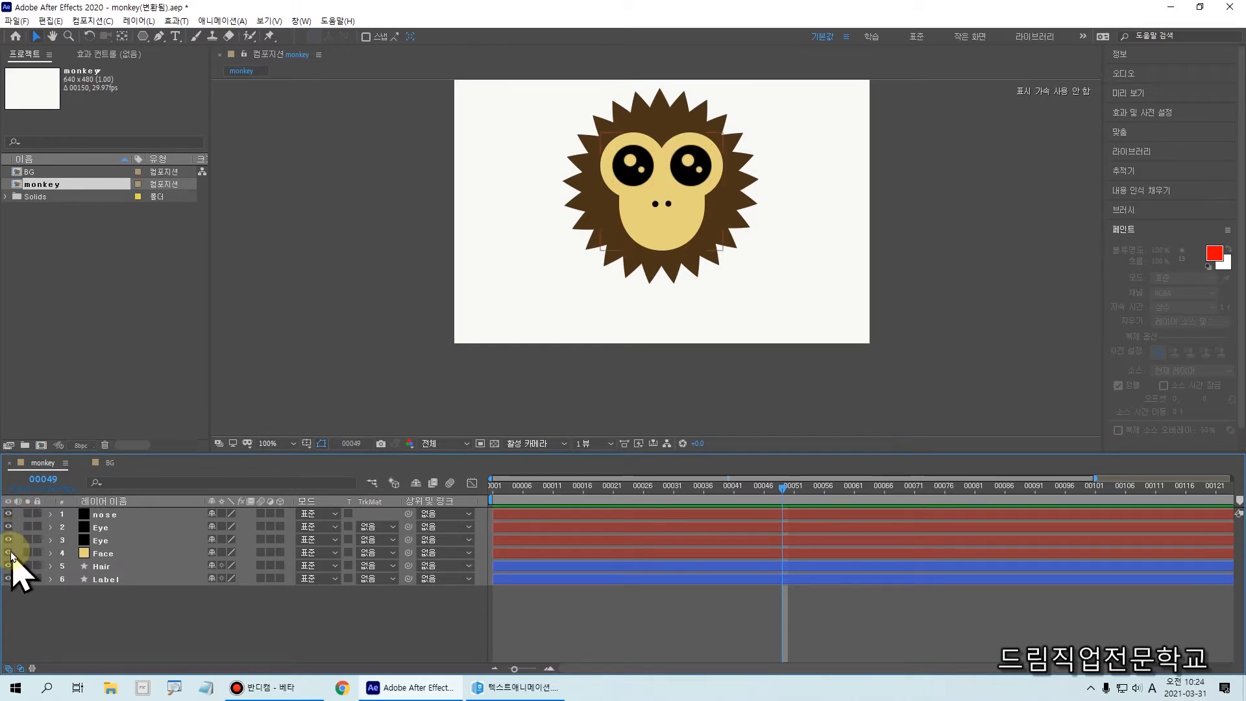
pyautogui.click(8, 553)
pyautogui.click(8, 553)
pyautogui.click(8, 553)
pyautogui.click(8, 553)
pyautogui.click(9, 571)
pyautogui.click(8, 570)
pyautogui.click(8, 571)
pyautogui.click(9, 571)
pyautogui.click(8, 566)
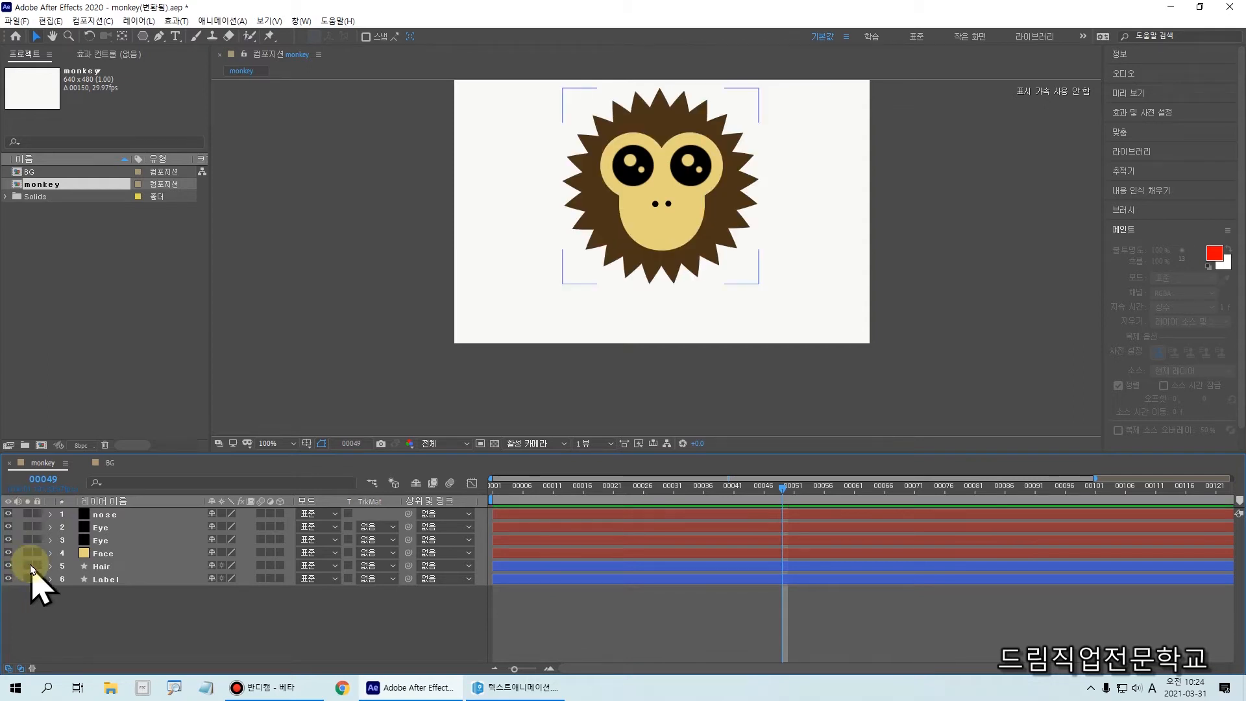
# - In the BG composition at frame 34, toggle the Circle 2 and Circle 1 layers to inspect them, and return to frame 1
pyautogui.click(108, 462)
pyautogui.moveTo(418, 497); pyautogui.dragTo(564, 497)
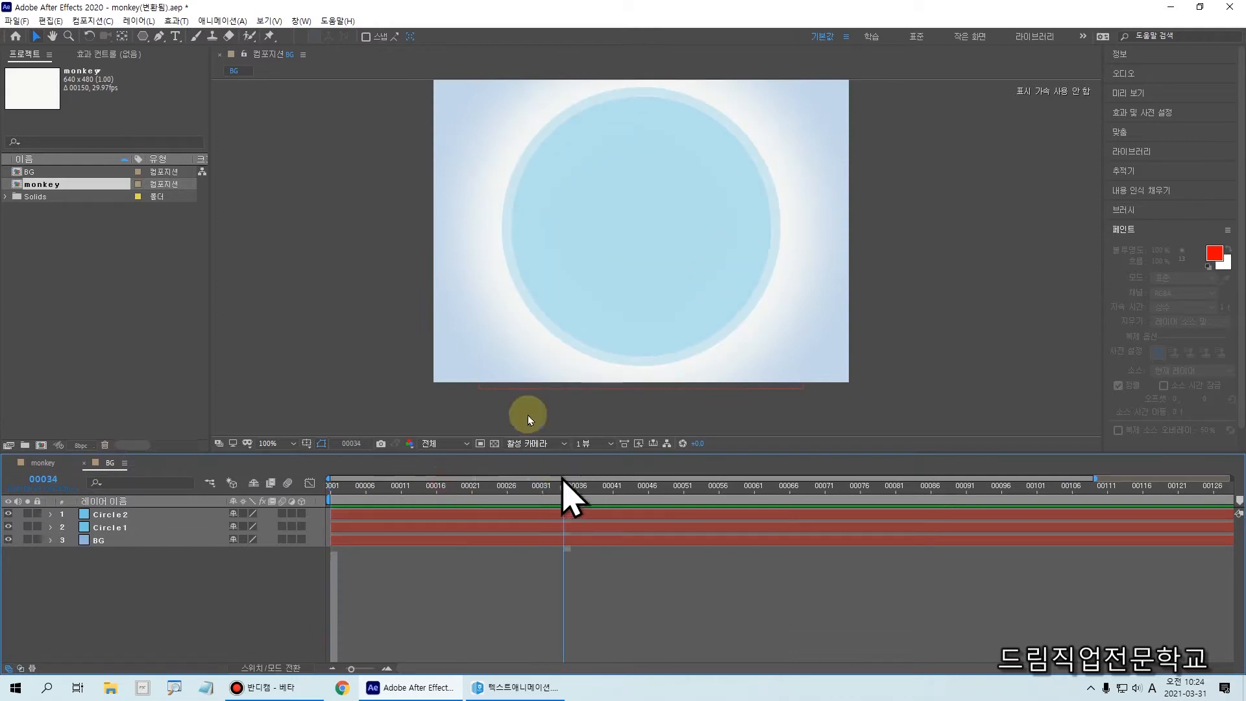
pyautogui.click(9, 514)
pyautogui.click(9, 514)
pyautogui.click(9, 515)
pyautogui.click(8, 514)
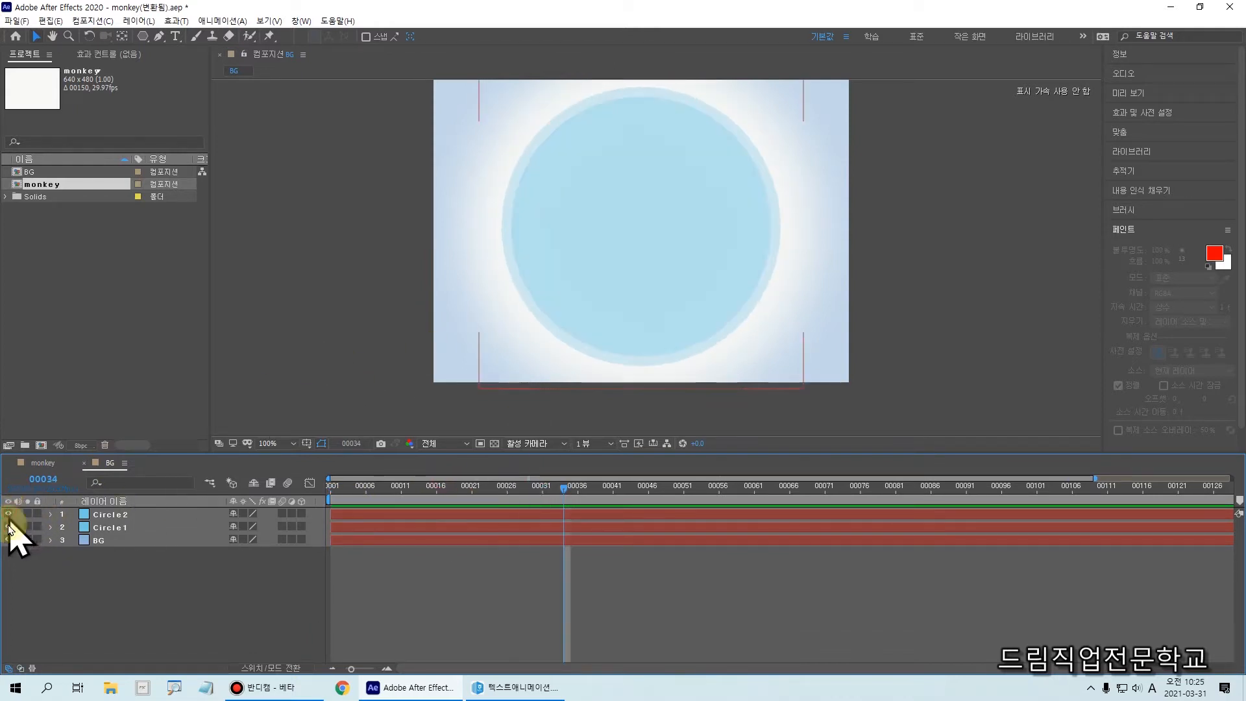
pyautogui.click(9, 527)
pyautogui.click(8, 527)
pyautogui.click(8, 527)
pyautogui.click(9, 527)
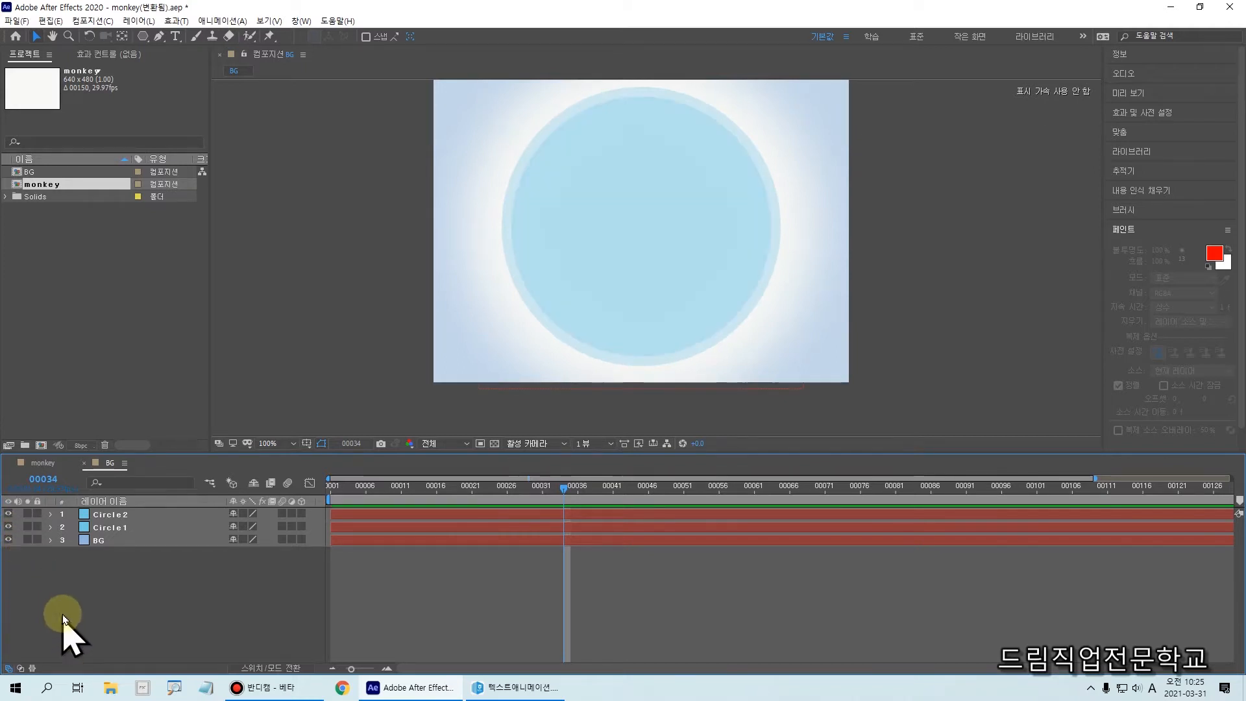
pyautogui.moveTo(563, 489); pyautogui.dragTo(300, 487)
pyautogui.moveTo(452, 506); pyautogui.dragTo(207, 536)
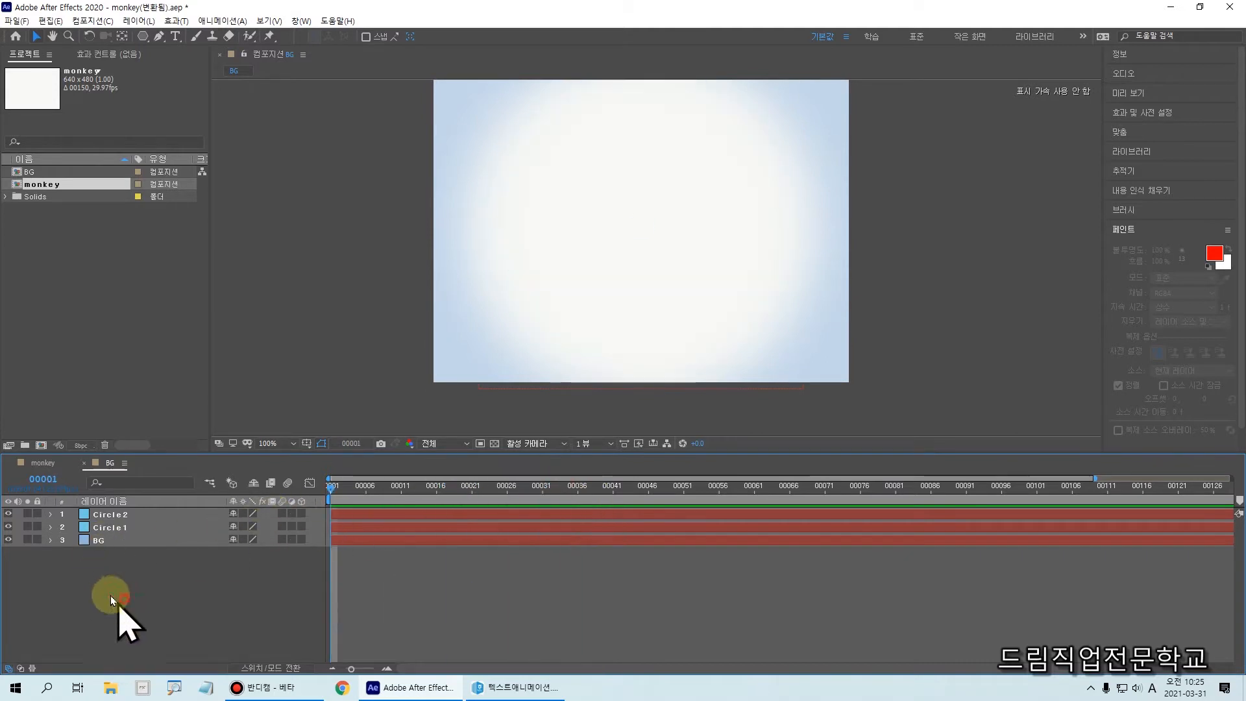
# - Compare the layers of the monkey and BG compositions, finishing with the monkey composition displayed
pyautogui.click(52, 465)
pyautogui.click(105, 465)
pyautogui.click(51, 465)
pyautogui.click(93, 627)
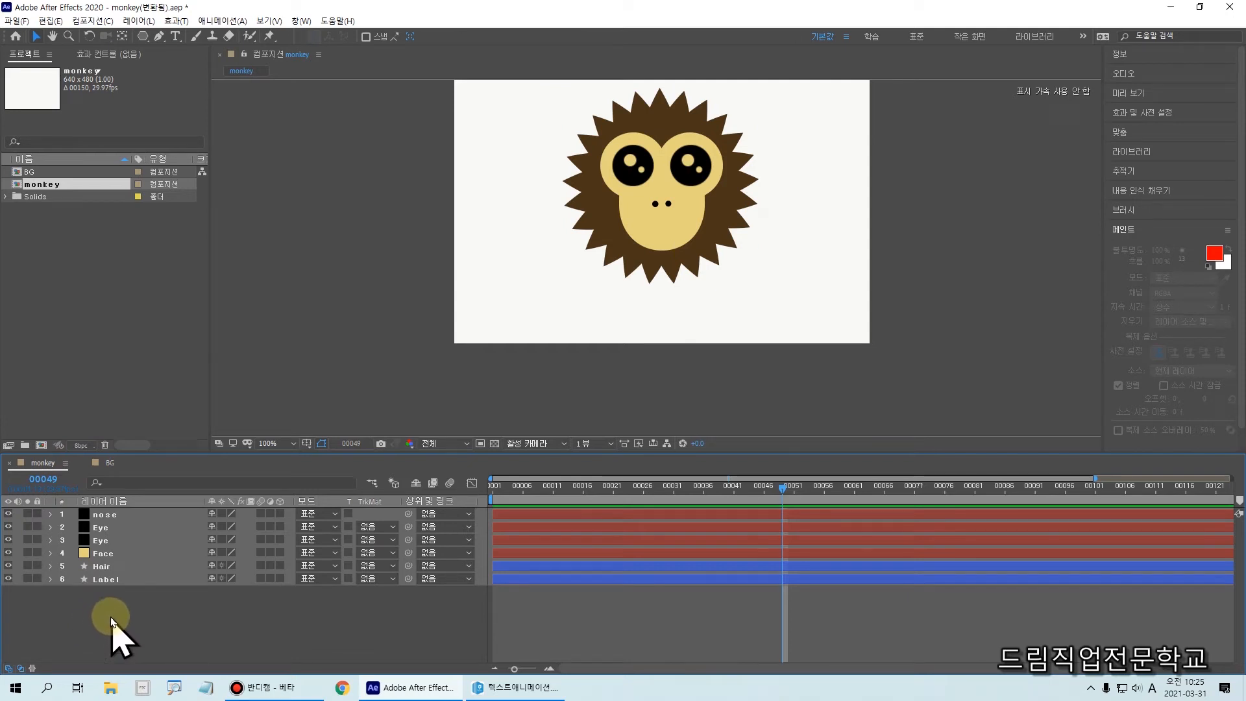
pyautogui.click(110, 464)
pyautogui.click(46, 465)
pyautogui.click(72, 620)
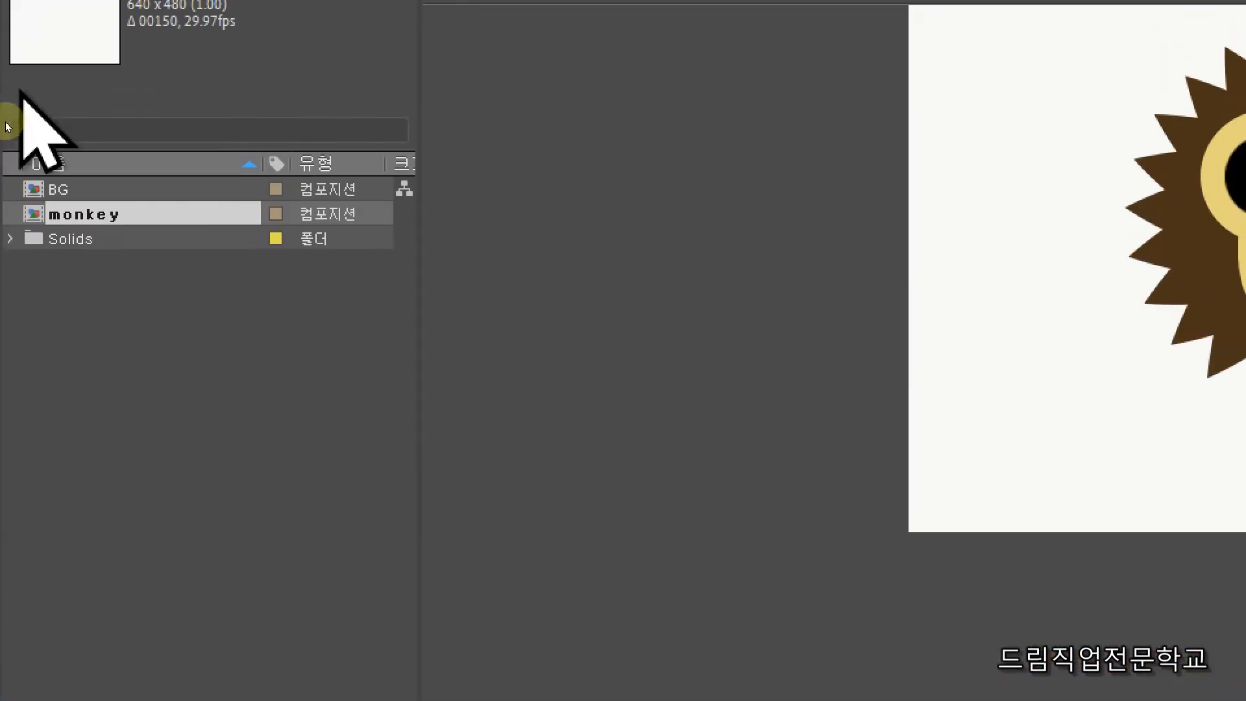
pyautogui.click(32, 41)
pyautogui.moveTo(52, 73)
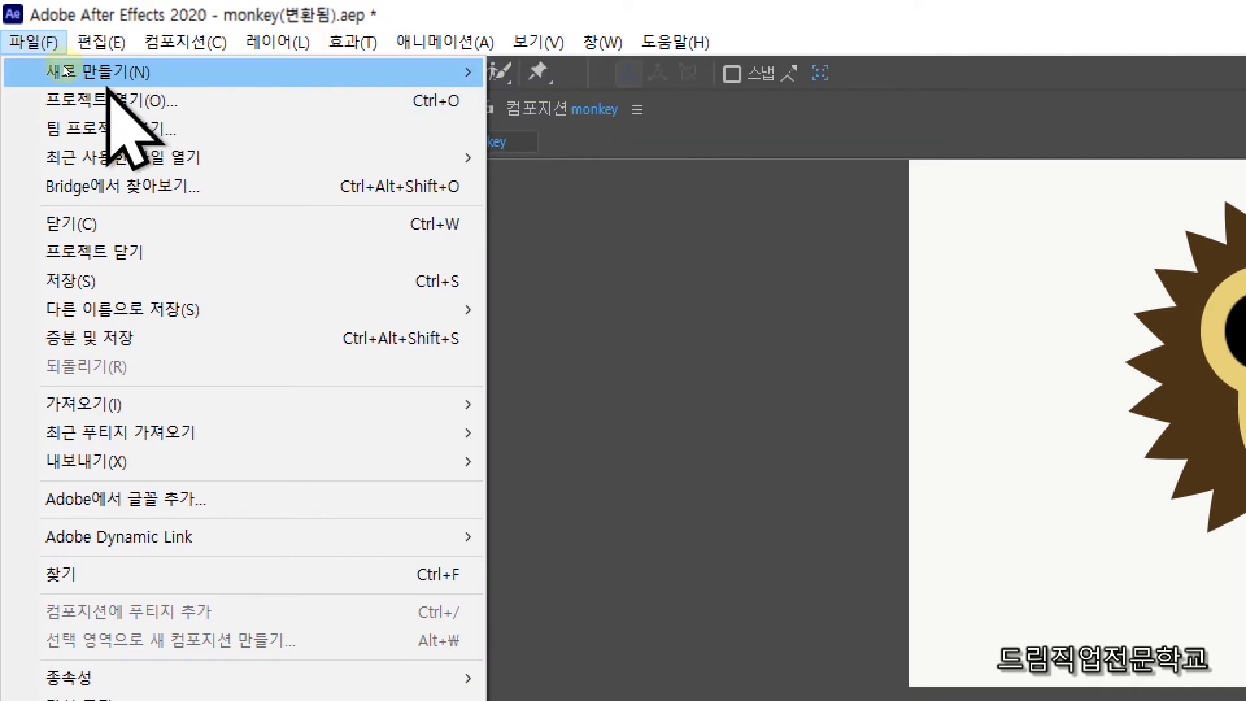
pyautogui.click(232, 341)
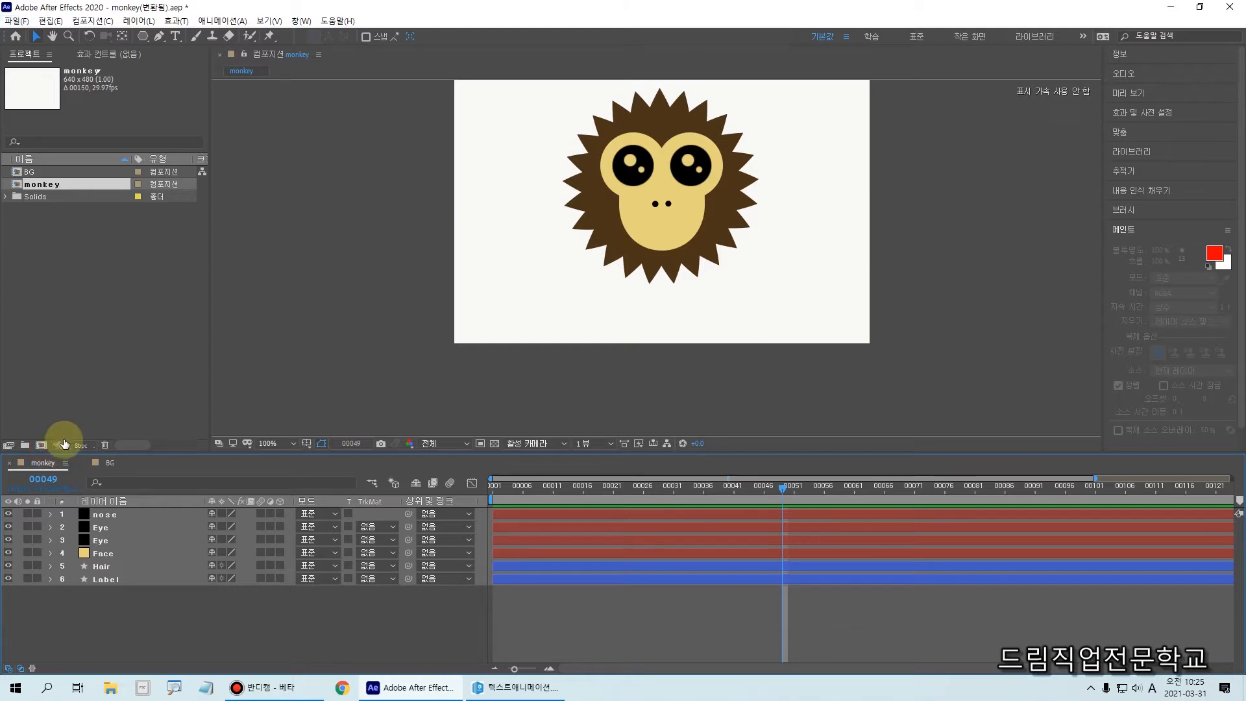
pyautogui.click(40, 446)
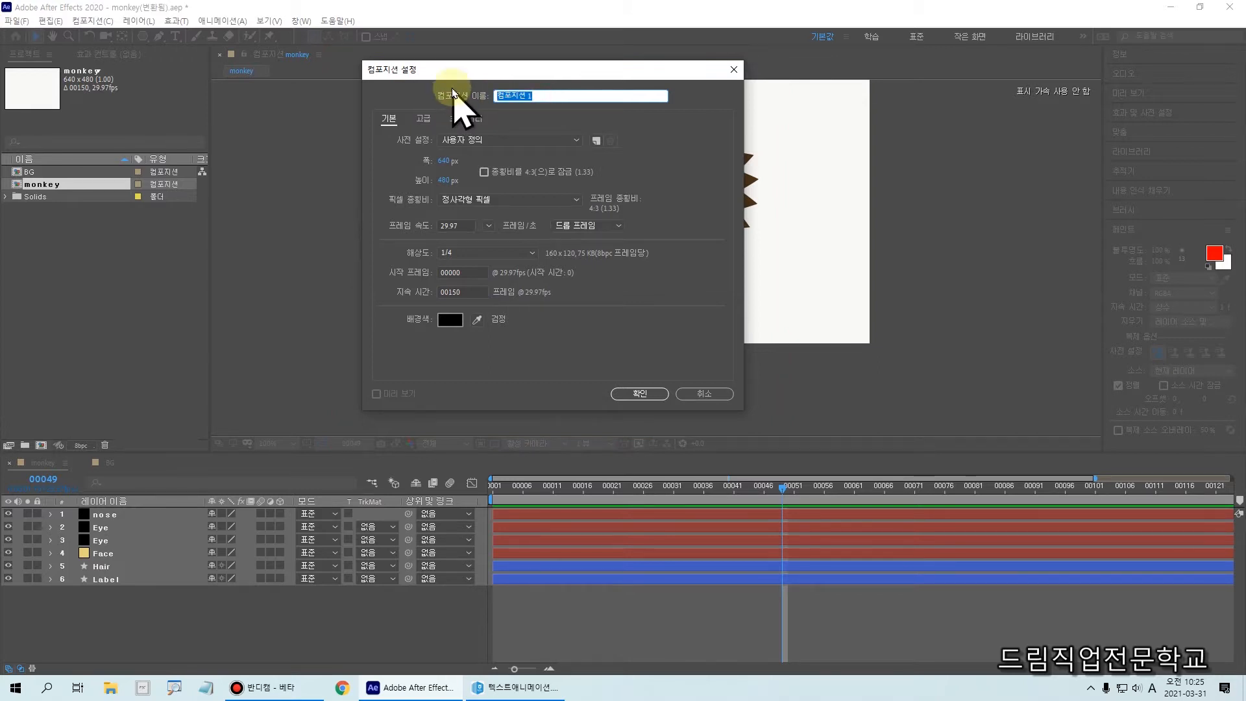
pyautogui.write('d')
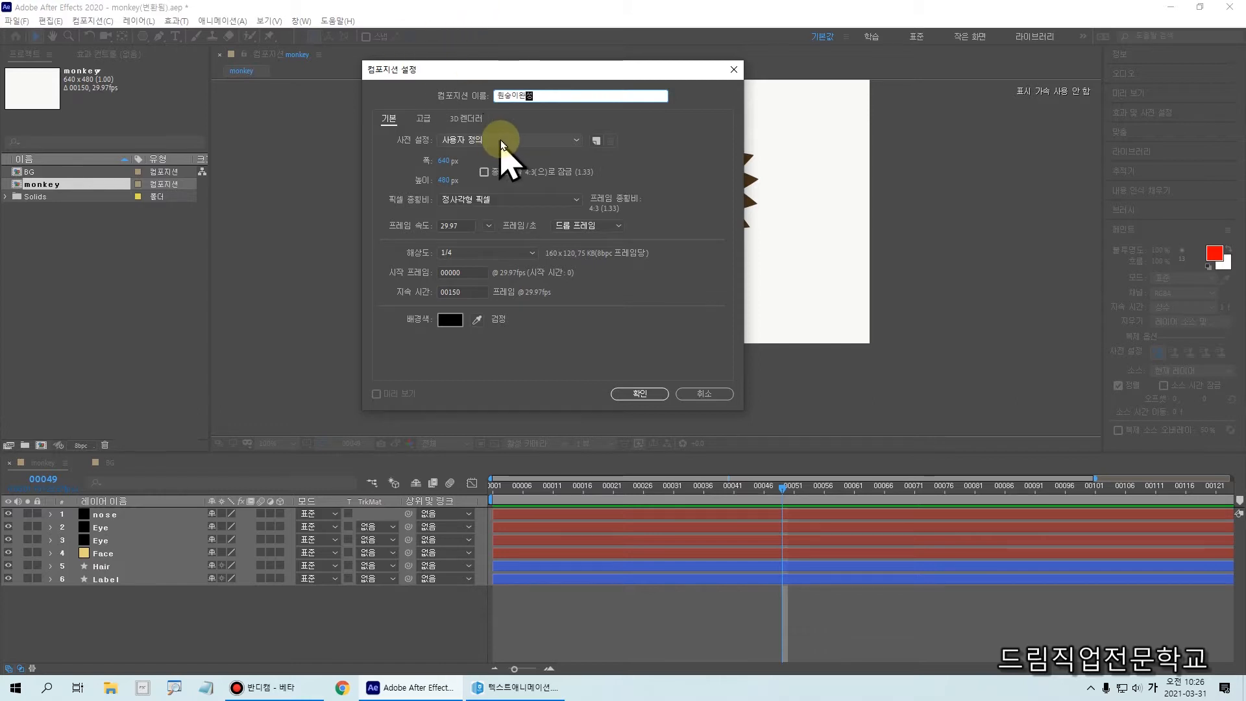
pyautogui.moveTo(420, 156); pyautogui.dragTo(484, 203)
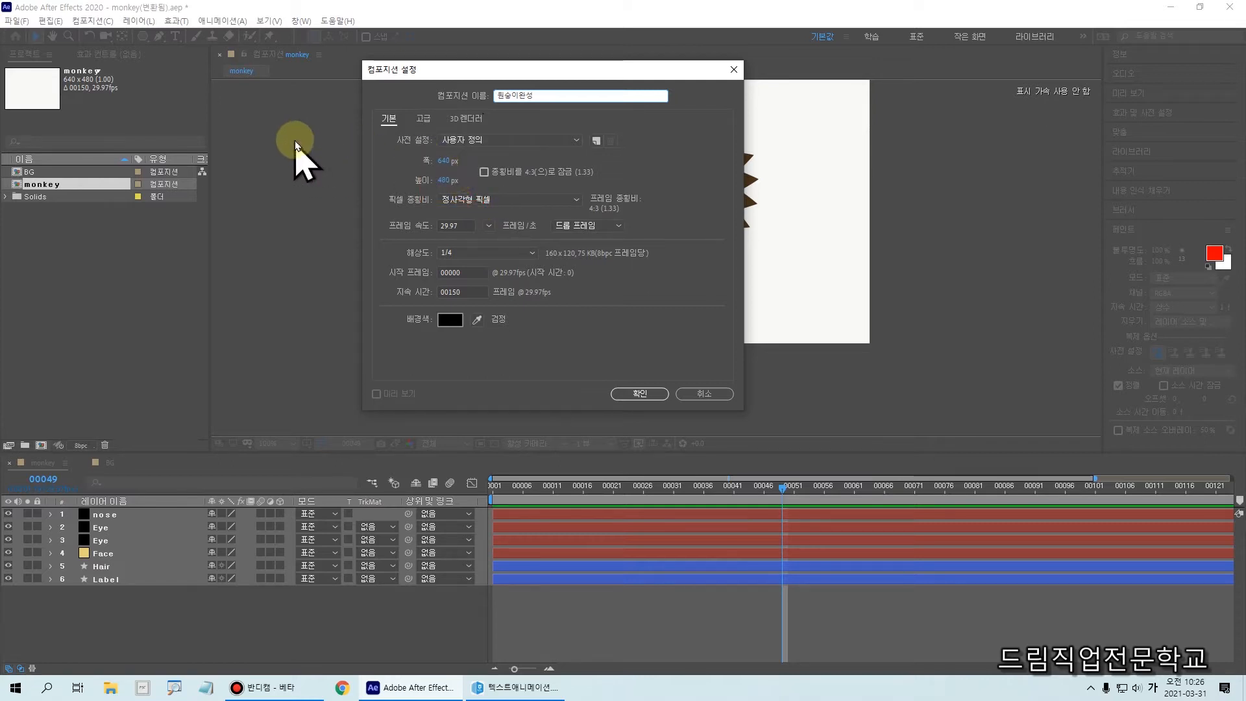
pyautogui.moveTo(57, 60)
pyautogui.mouseDown()
pyautogui.moveTo(77, 102)
pyautogui.moveTo(136, 115)
pyautogui.mouseUp()
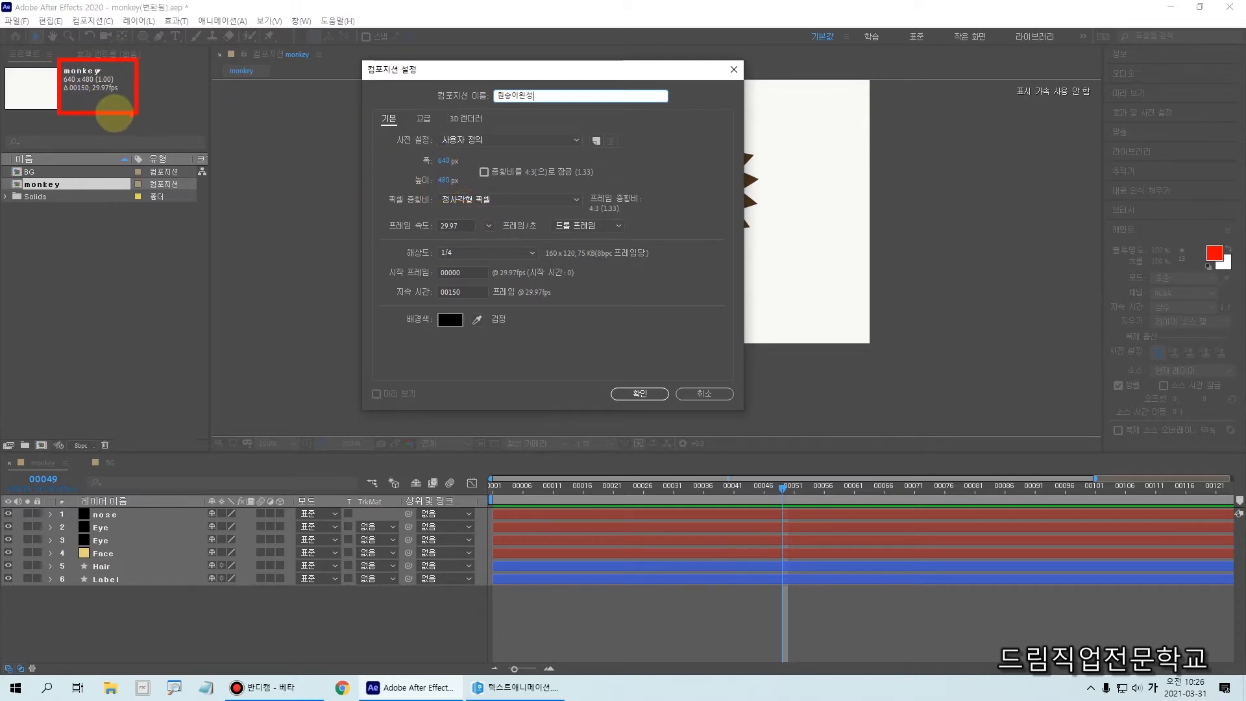
pyautogui.moveTo(58, 85); pyautogui.dragTo(123, 84)
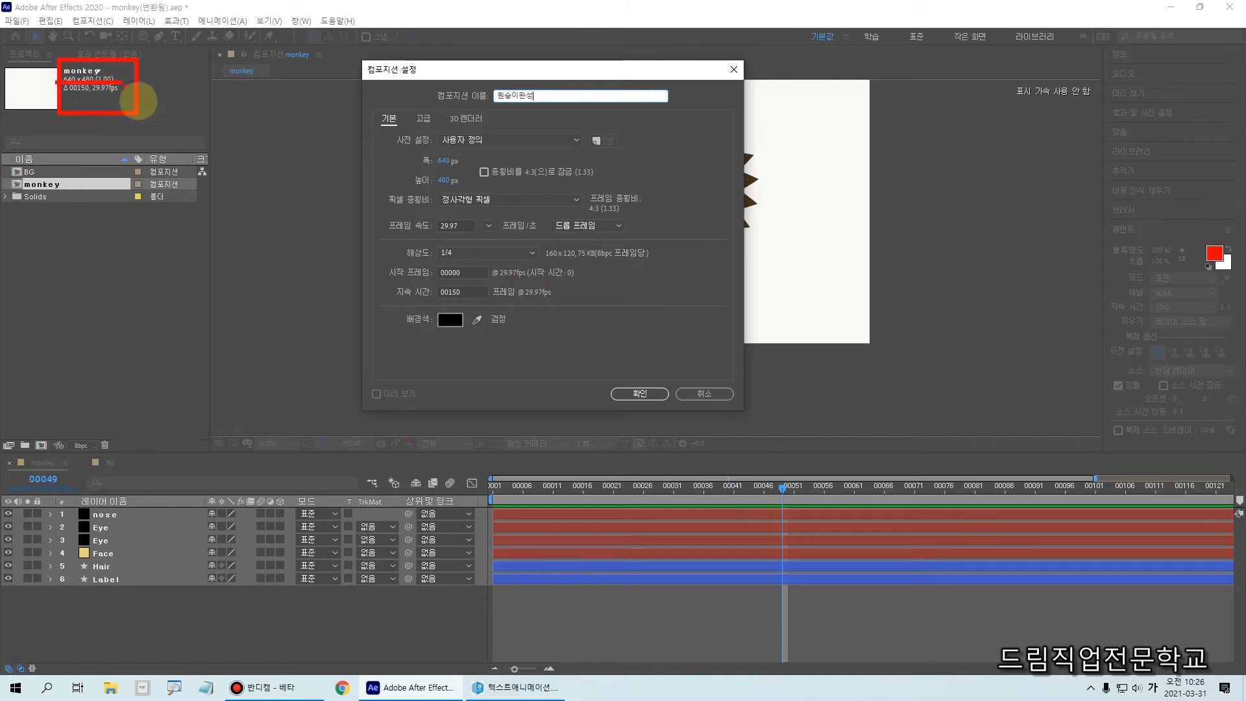
pyautogui.press('Escape')
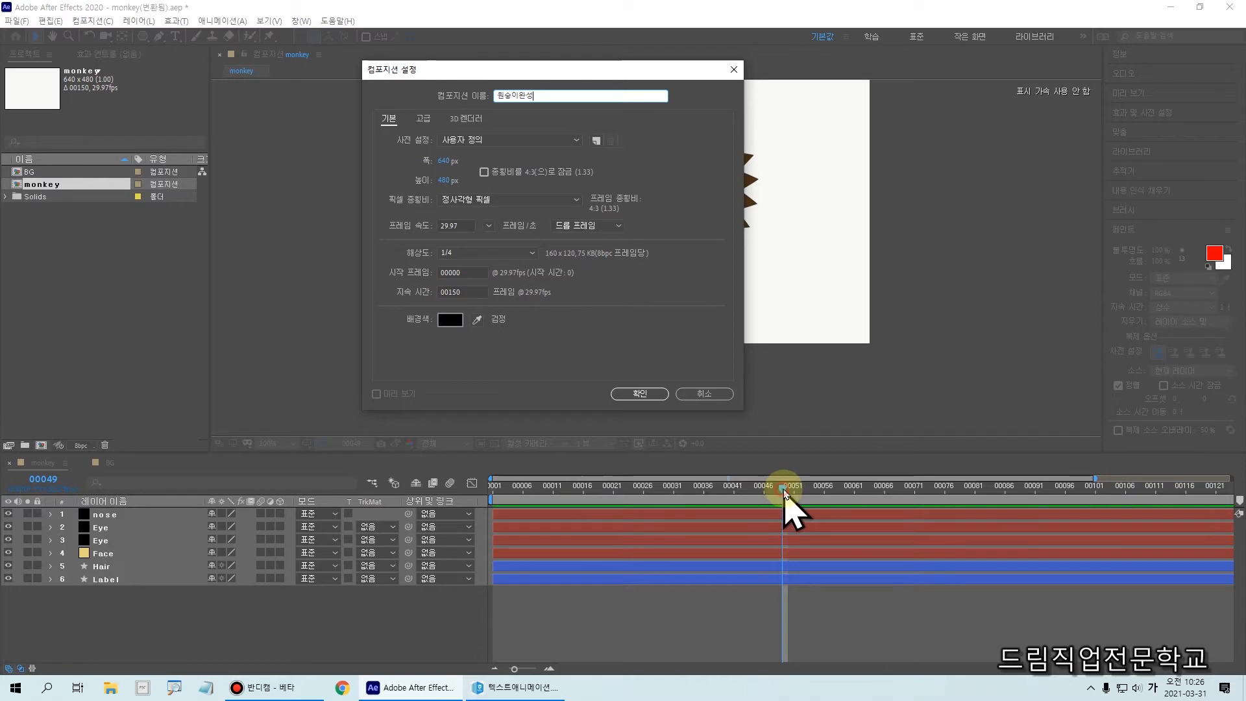
pyautogui.click(705, 394)
# - Return the monkey composition to frame 1 and create a new composition named 원숭이완성, keeping the preset settings and black background
pyautogui.moveTo(791, 488); pyautogui.dragTo(20, 555)
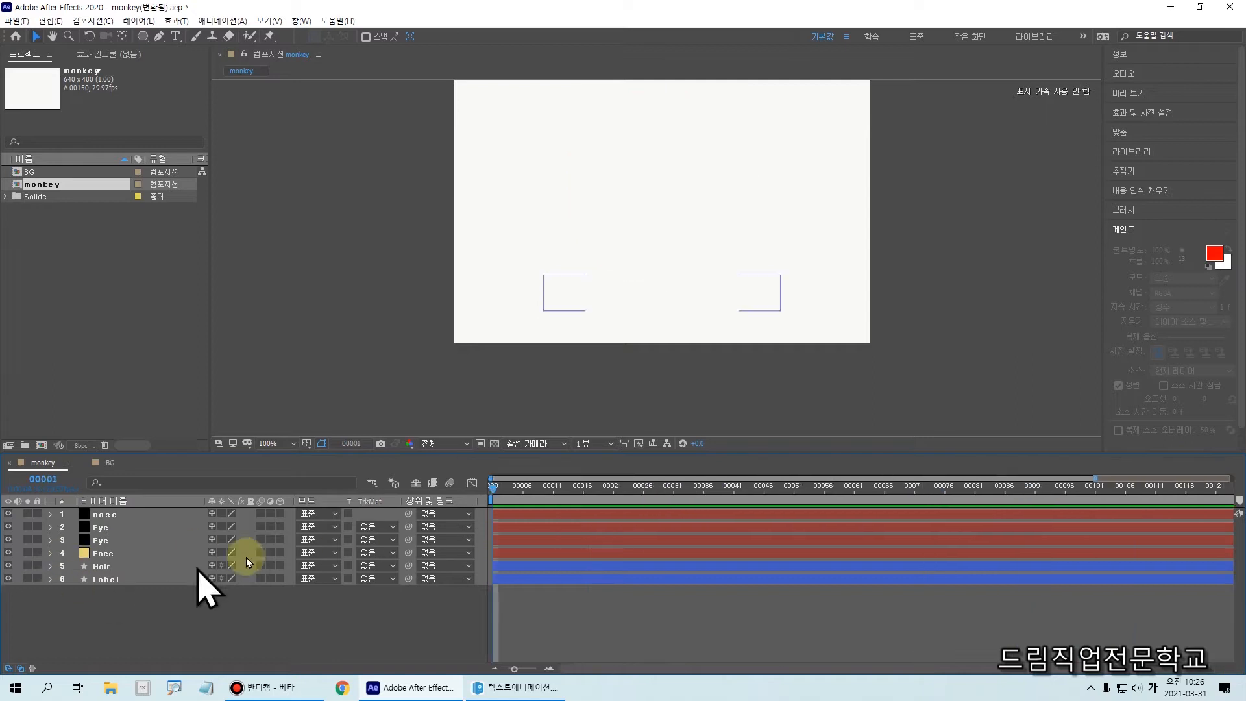
pyautogui.click(88, 23)
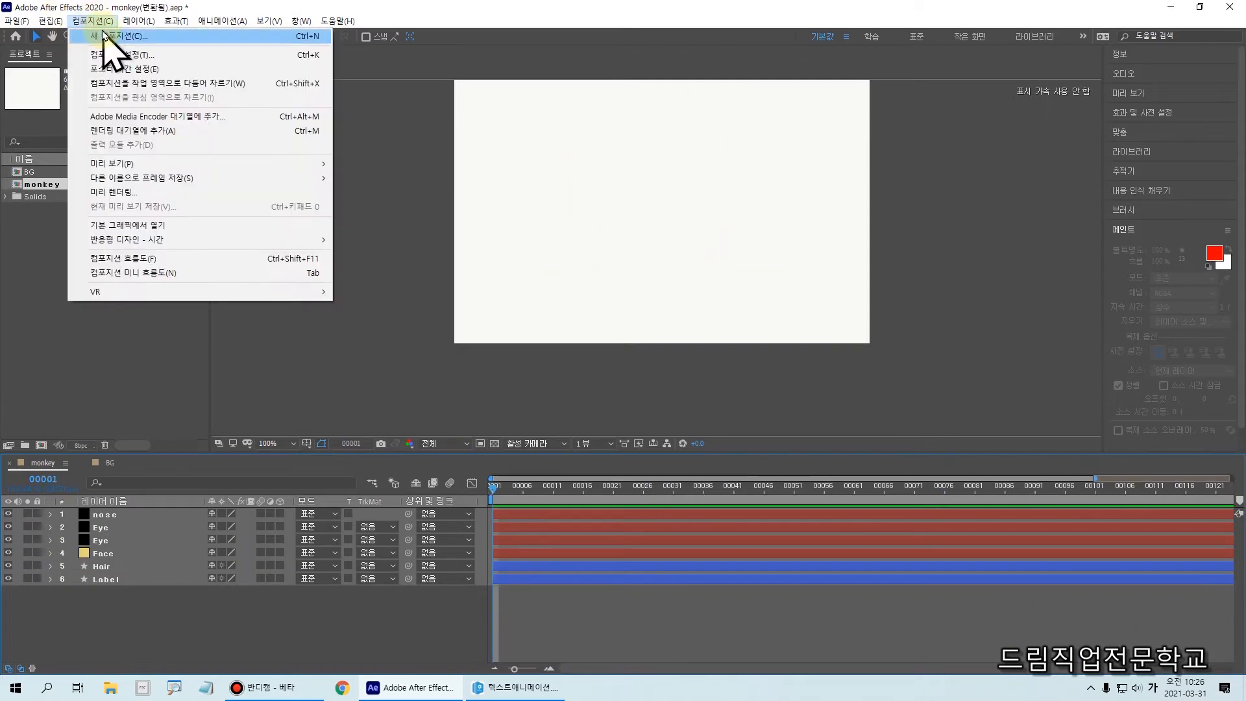
pyautogui.click(110, 367)
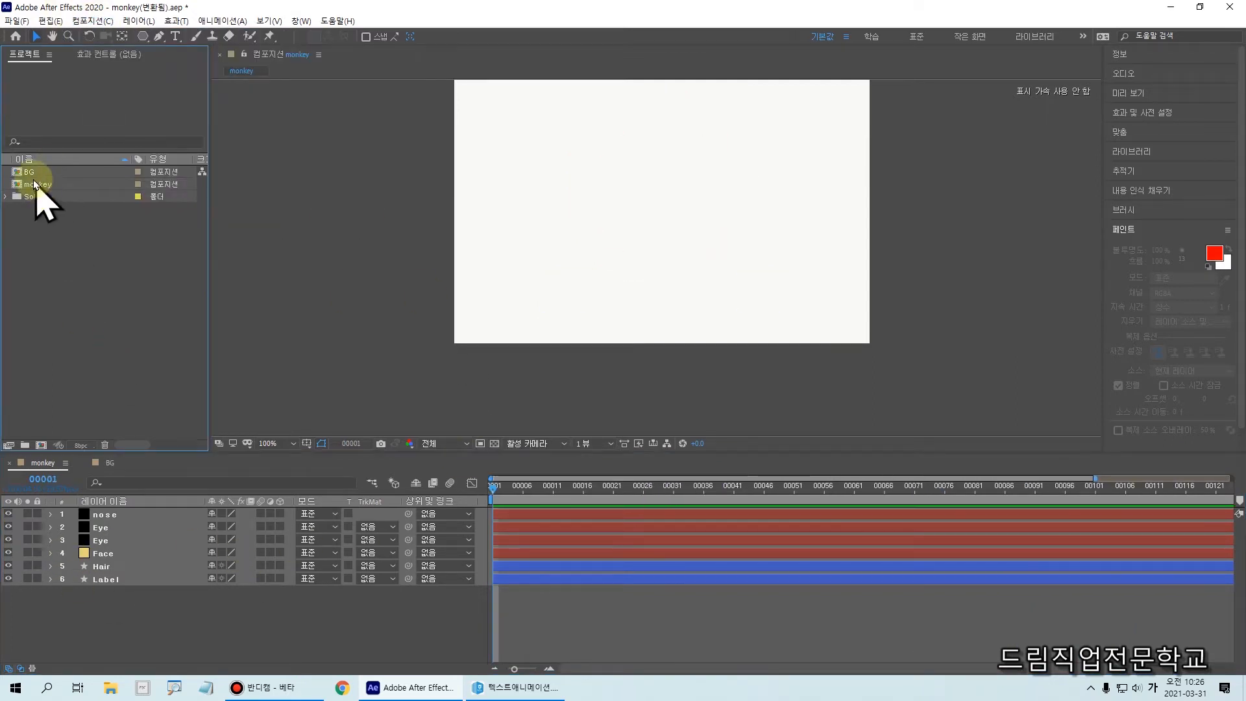
pyautogui.click(81, 22)
pyautogui.click(107, 35)
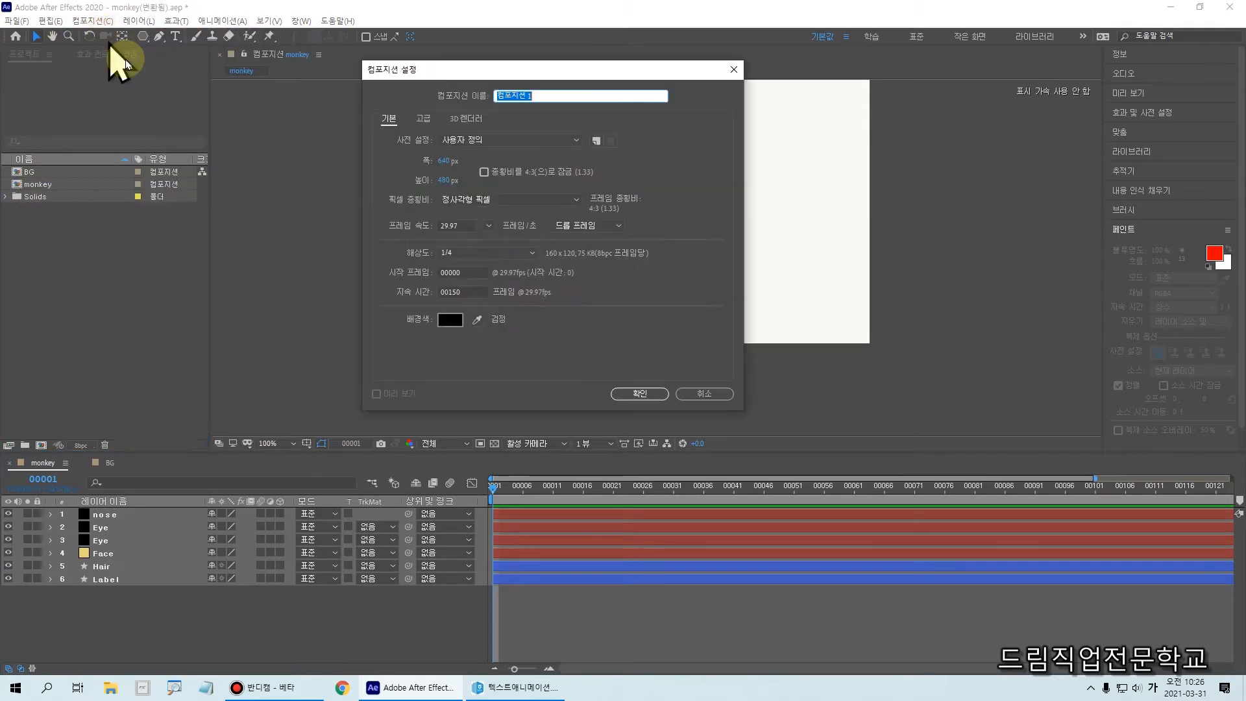
pyautogui.click(537, 97)
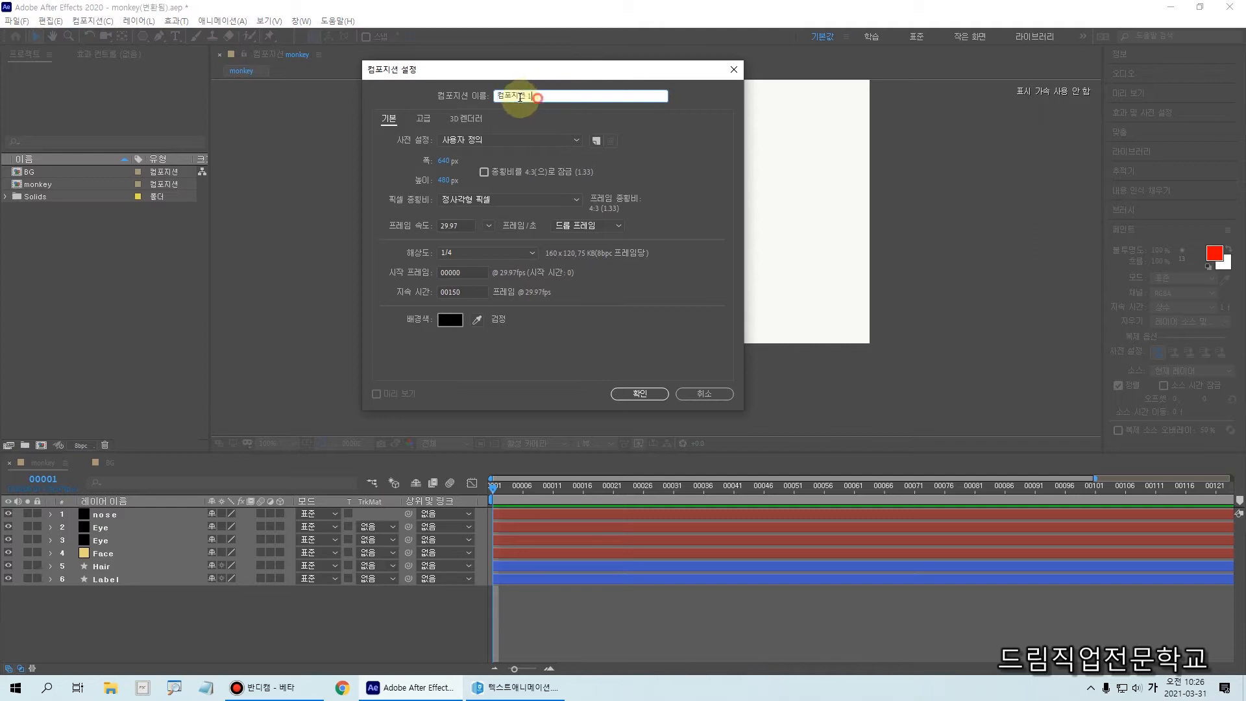
pyautogui.write('원ㅅ')
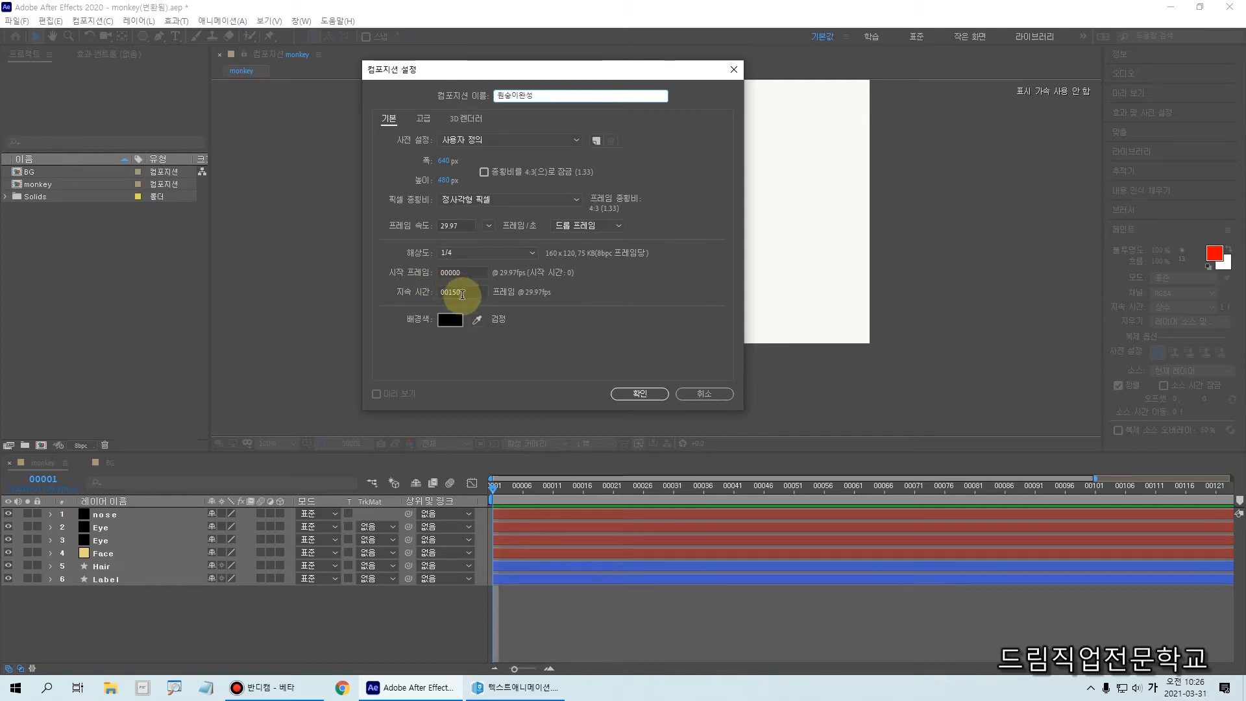
pyautogui.click(456, 320)
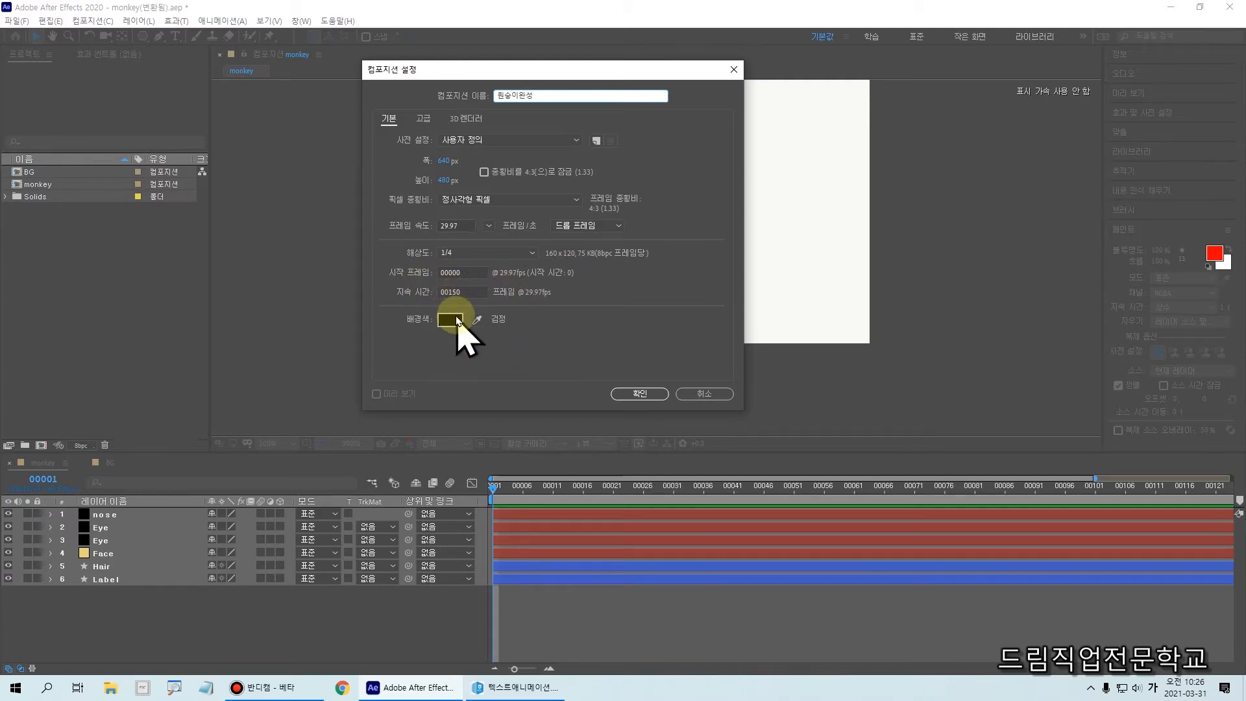
pyautogui.click(620, 394)
pyautogui.moveTo(423, 76)
pyautogui.mouseDown()
pyautogui.moveTo(417, 134)
pyautogui.moveTo(907, 447)
pyautogui.mouseUp()
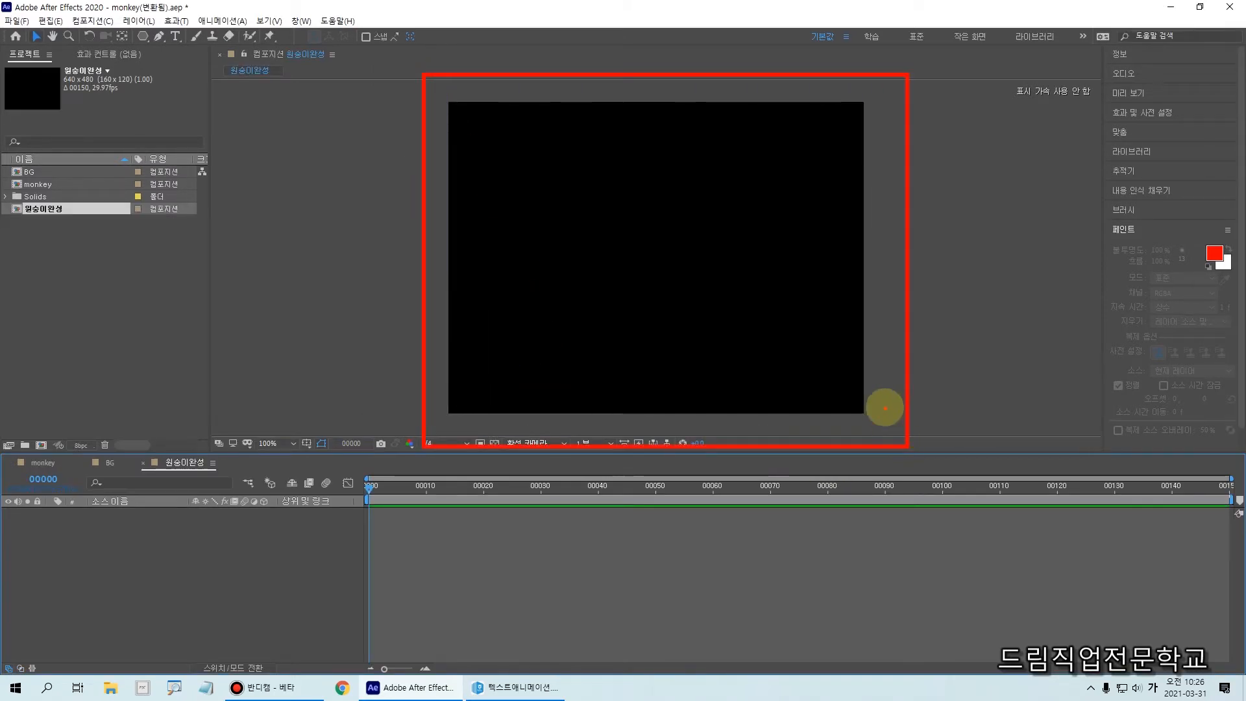
pyautogui.moveTo(129, 447); pyautogui.dragTo(231, 482)
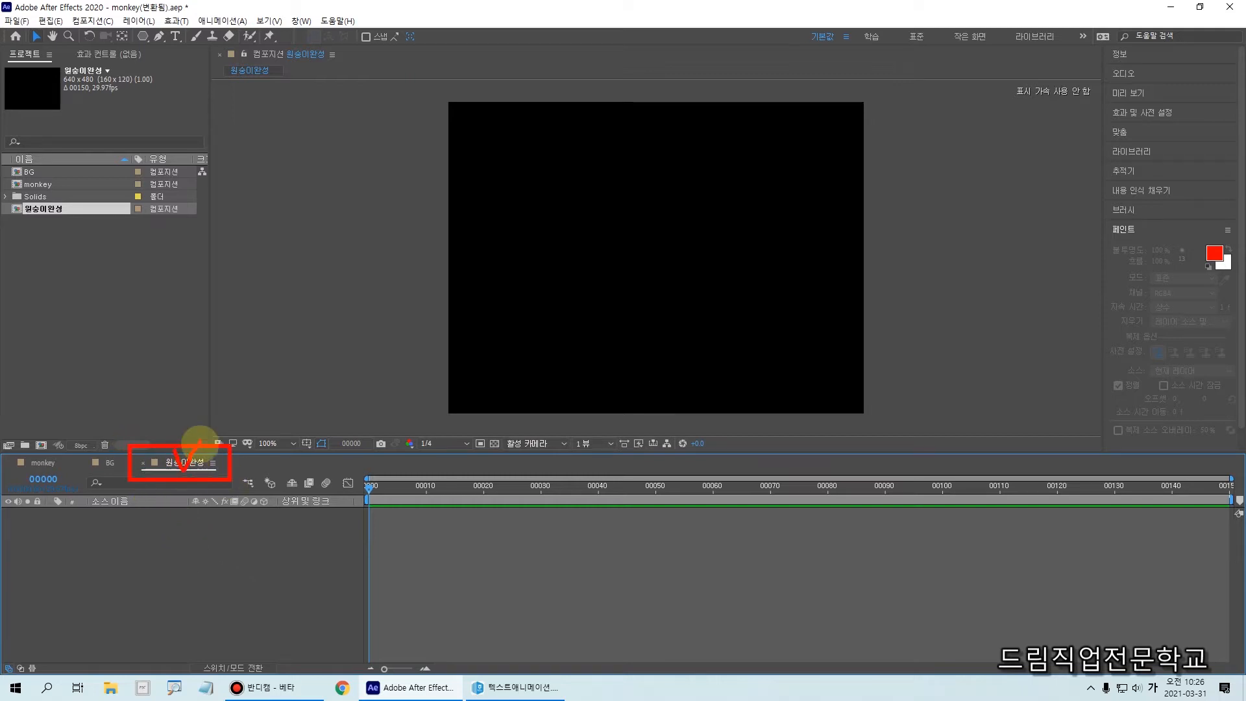
pyautogui.press('Escape')
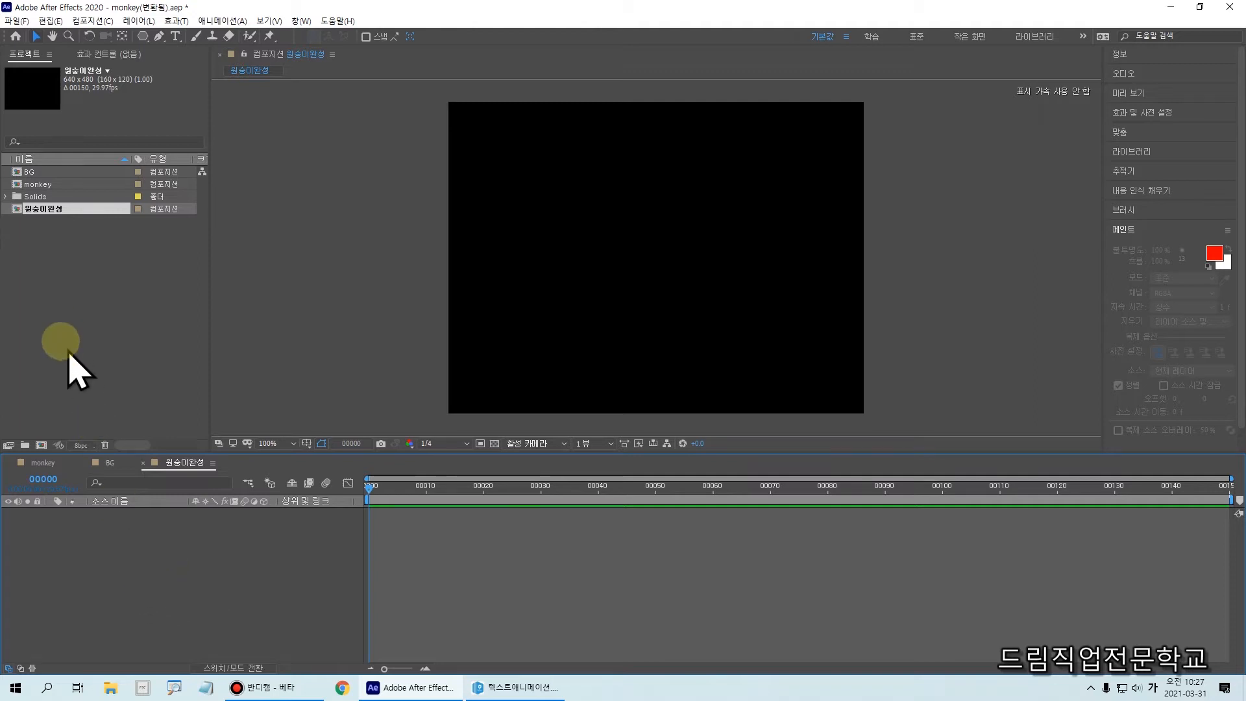
pyautogui.moveTo(3, 196); pyautogui.dragTo(105, 234)
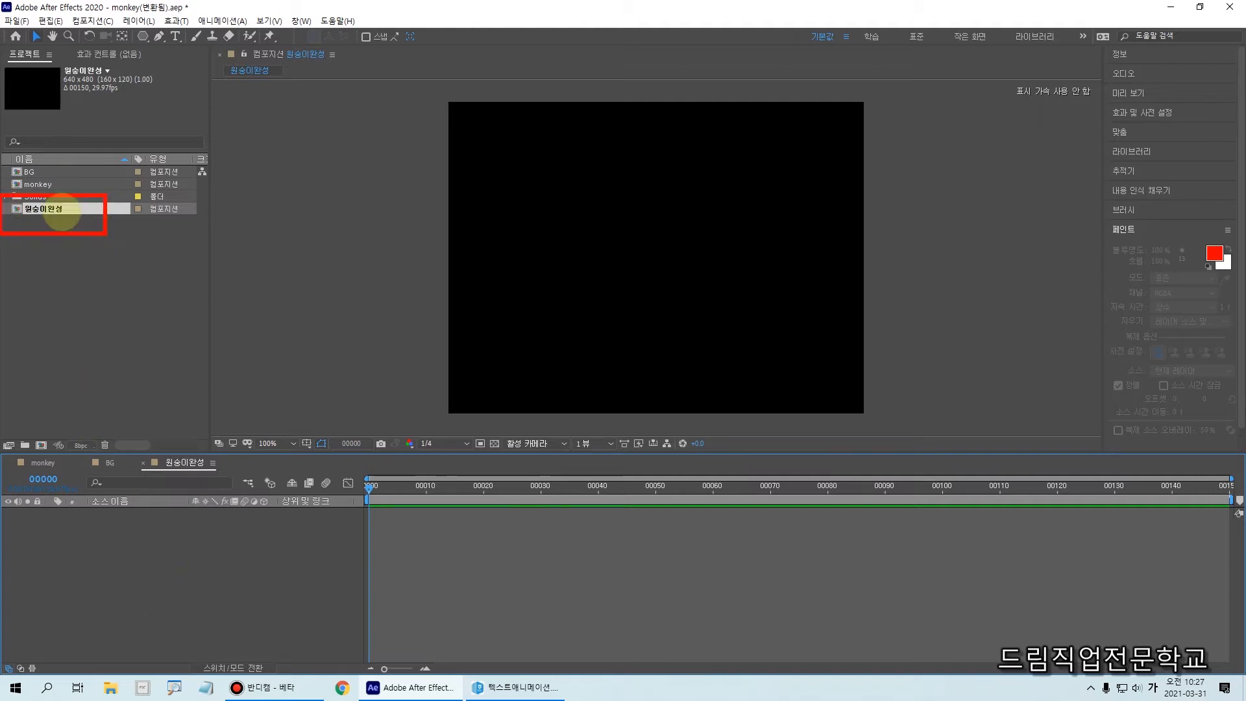
pyautogui.moveTo(37, 202); pyautogui.dragTo(63, 203)
pyautogui.press('Escape')
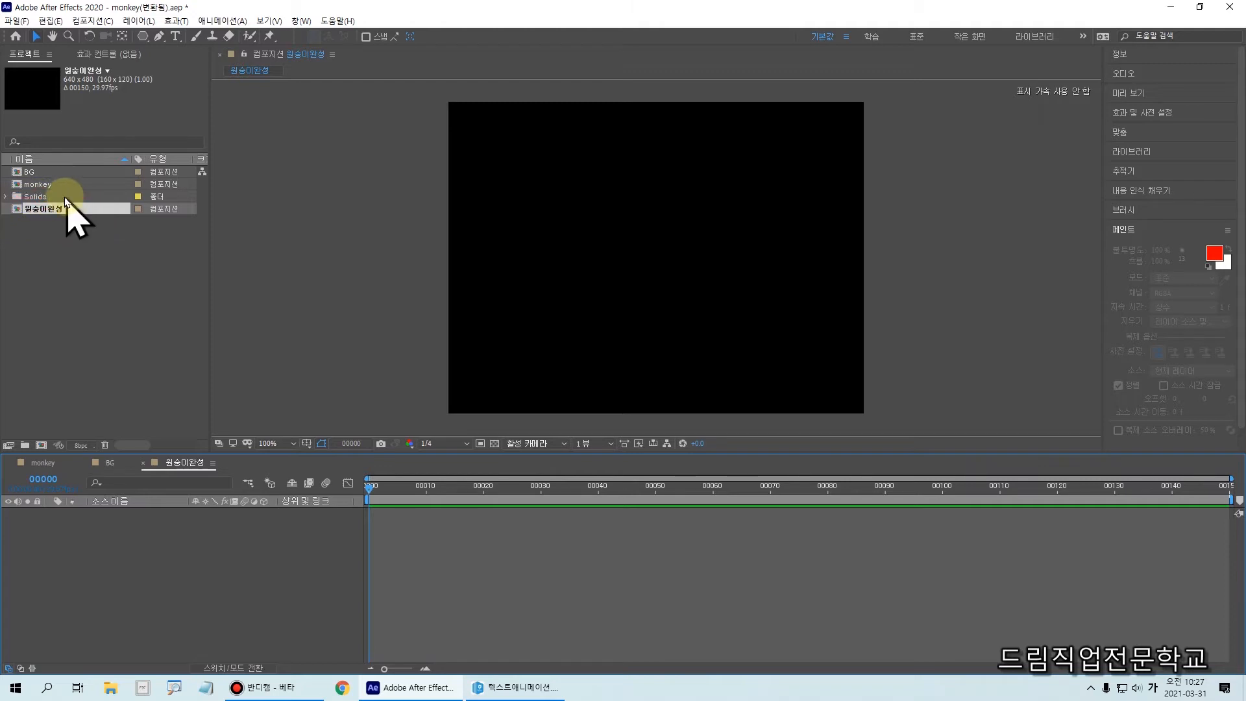
# - Add the BG composition as a layer in the 원숭이완성 composition and keep the time at frame 0
pyautogui.click(36, 174)
pyautogui.moveTo(11, 154); pyautogui.dragTo(96, 189)
pyautogui.moveTo(22, 170); pyautogui.dragTo(43, 166)
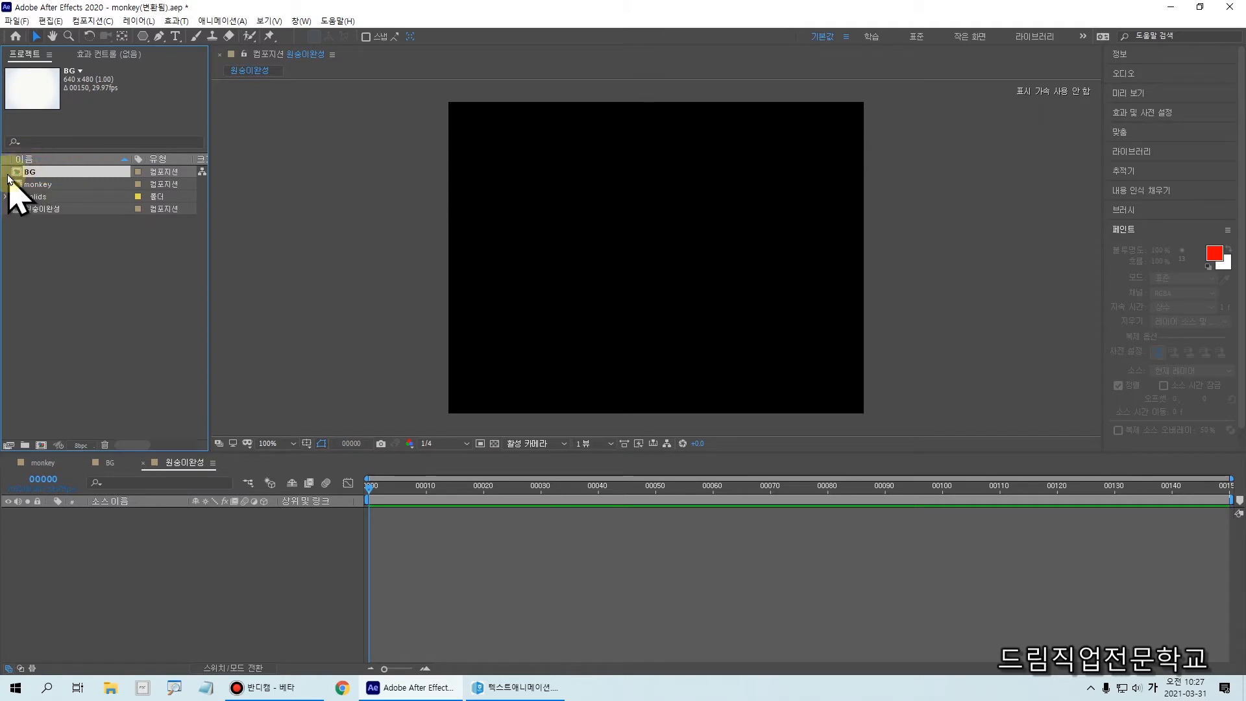
pyautogui.moveTo(29, 176)
pyautogui.mouseDown()
pyautogui.moveTo(78, 467)
pyautogui.moveTo(73, 529)
pyautogui.moveTo(184, 537)
pyautogui.moveTo(188, 523)
pyautogui.mouseUp()
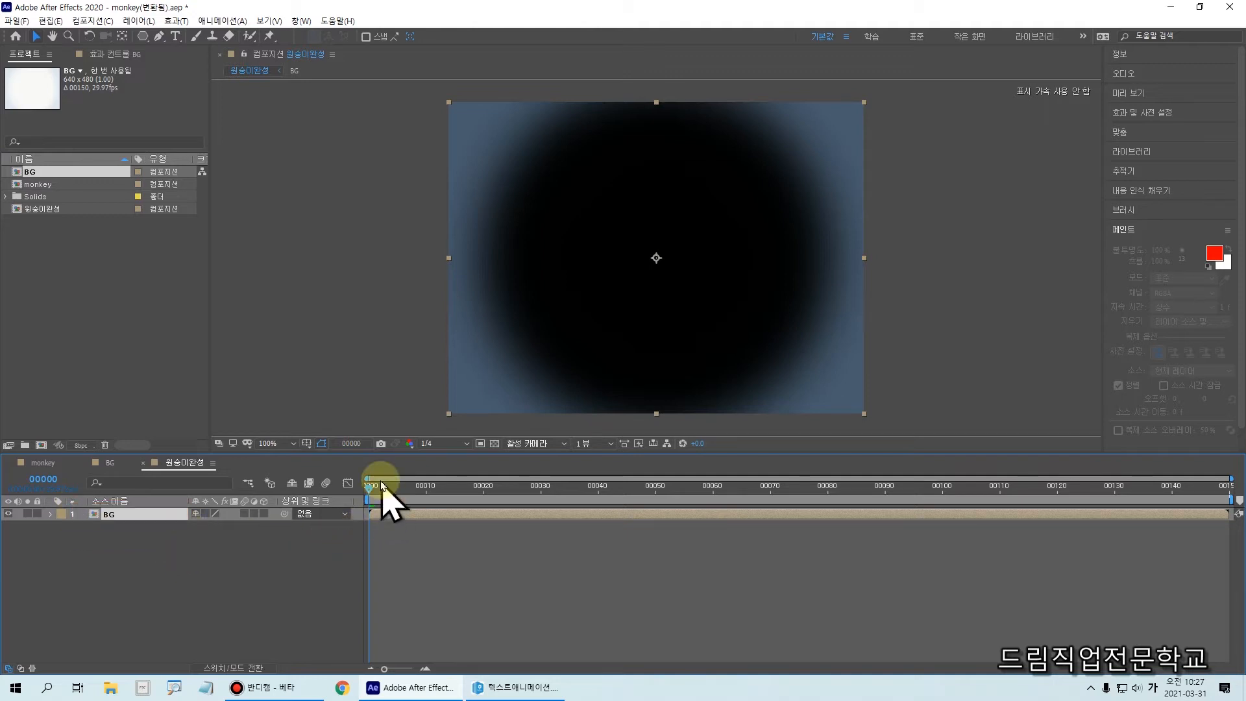
pyautogui.moveTo(370, 485)
pyautogui.mouseDown()
pyautogui.moveTo(706, 453)
pyautogui.moveTo(360, 462)
pyautogui.moveTo(570, 469)
pyautogui.moveTo(643, 466)
pyautogui.moveTo(682, 448)
pyautogui.moveTo(411, 473)
pyautogui.moveTo(512, 445)
pyautogui.moveTo(637, 440)
pyautogui.moveTo(333, 463)
pyautogui.moveTo(595, 456)
pyautogui.moveTo(195, 503)
pyautogui.moveTo(95, 534)
pyautogui.mouseUp()
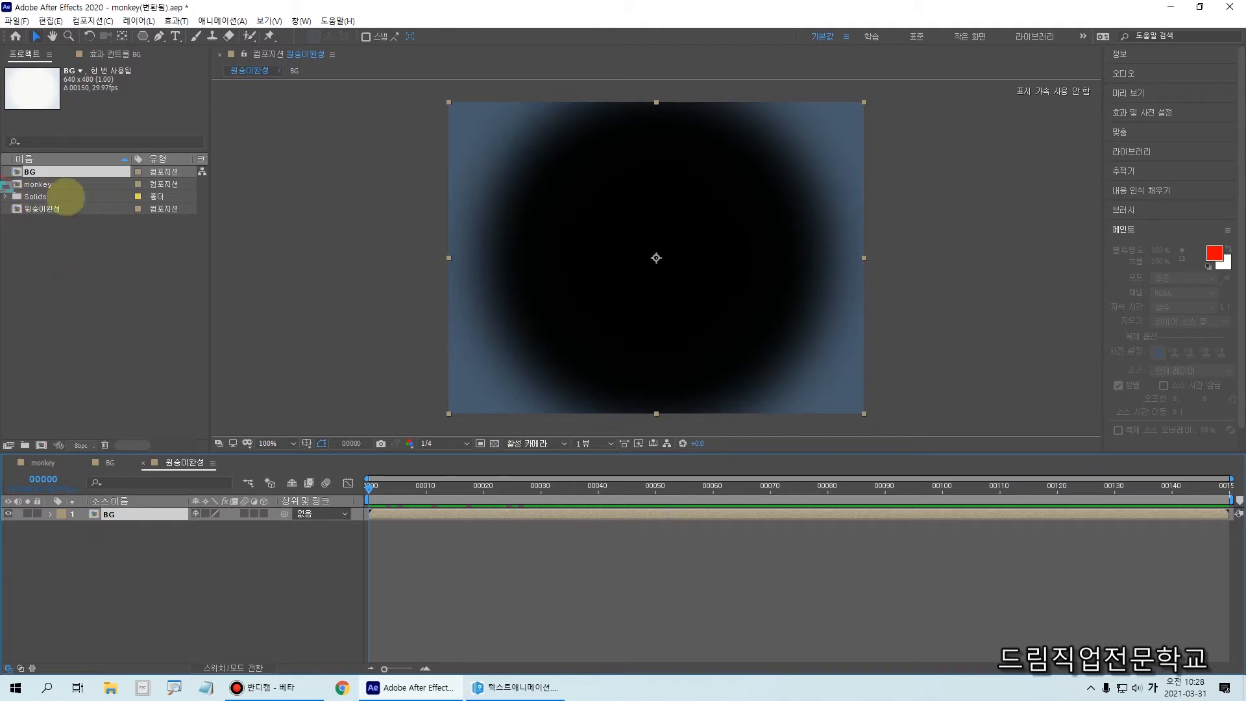
# - Add the monkey composition above the BG layer in 원숭이완성 and scrub to frame 42 to view the combination
pyautogui.click(40, 185)
pyautogui.moveTo(20, 185); pyautogui.dragTo(132, 533)
pyautogui.moveTo(363, 490); pyautogui.dragTo(610, 490)
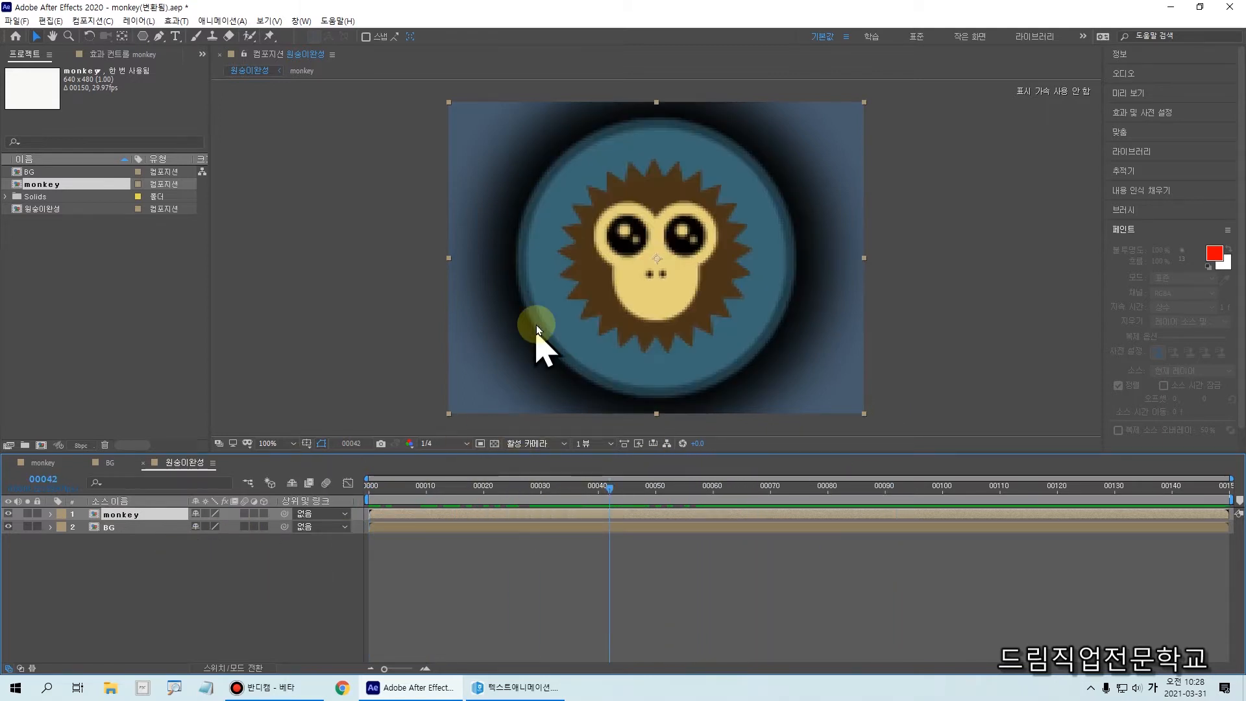
pyautogui.click(297, 344)
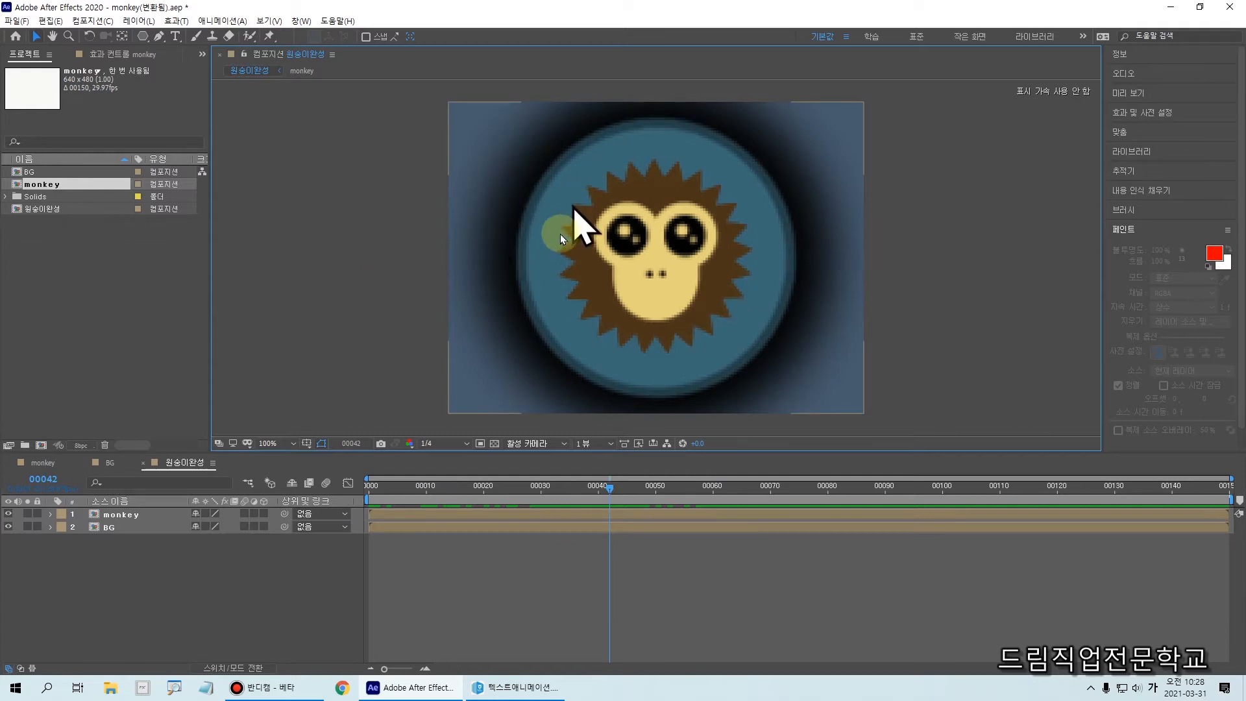
# - Set the background color of the 원숭이완성 composition to cyan 55E6F7 and scrub to frame 74 to check it
pyautogui.click(93, 21)
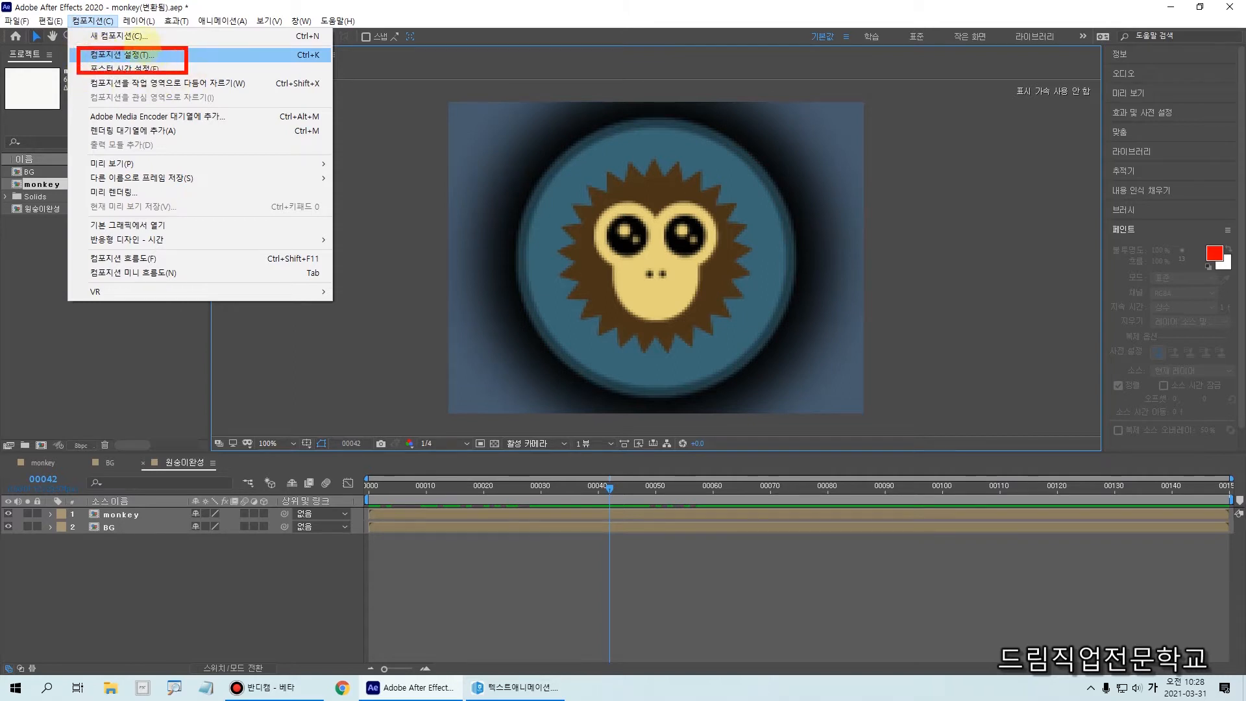
pyautogui.click(159, 54)
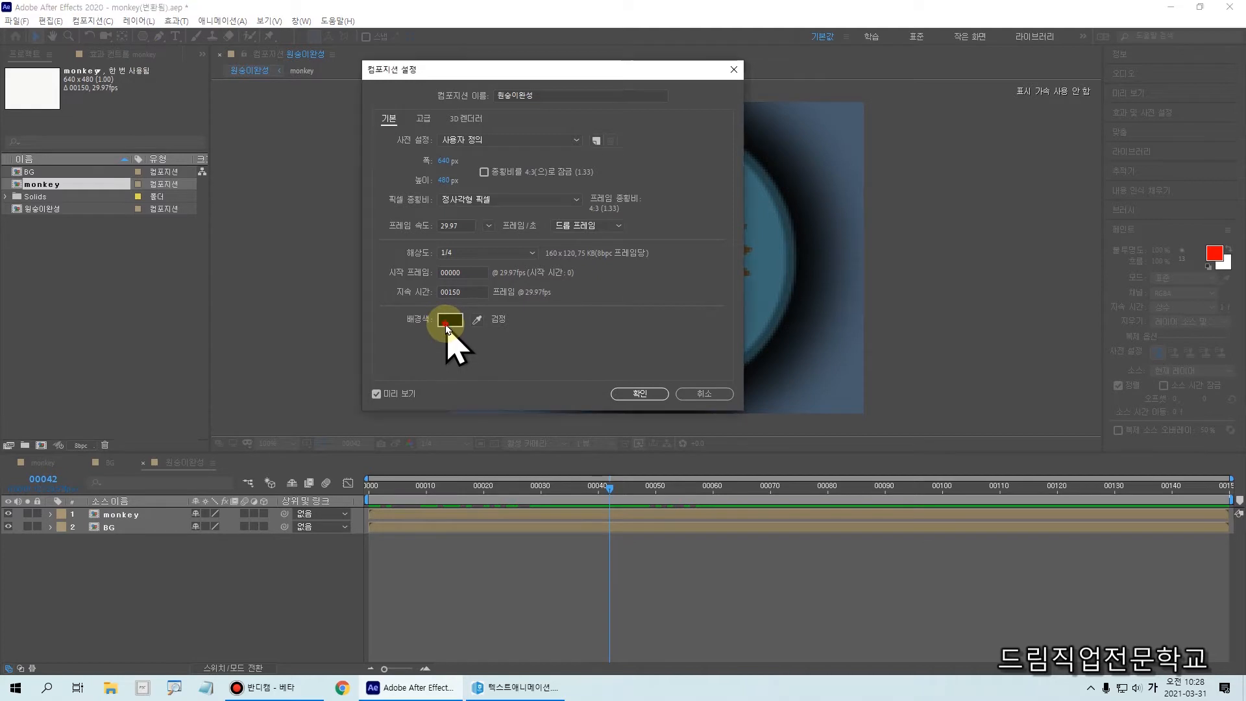
pyautogui.click(448, 322)
pyautogui.click(613, 234)
pyautogui.click(567, 211)
pyautogui.moveTo(571, 196)
pyautogui.mouseDown()
pyautogui.moveTo(575, 159)
pyautogui.moveTo(541, 159)
pyautogui.mouseUp()
pyautogui.click(717, 157)
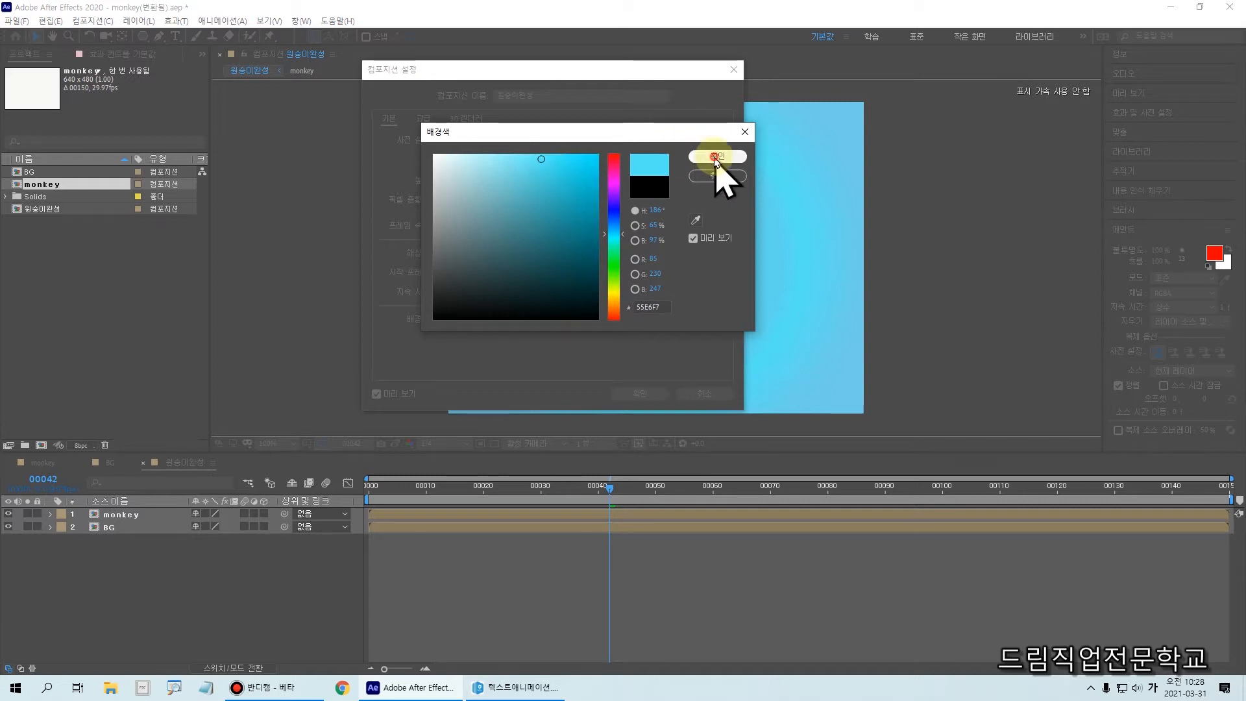
pyautogui.click(623, 397)
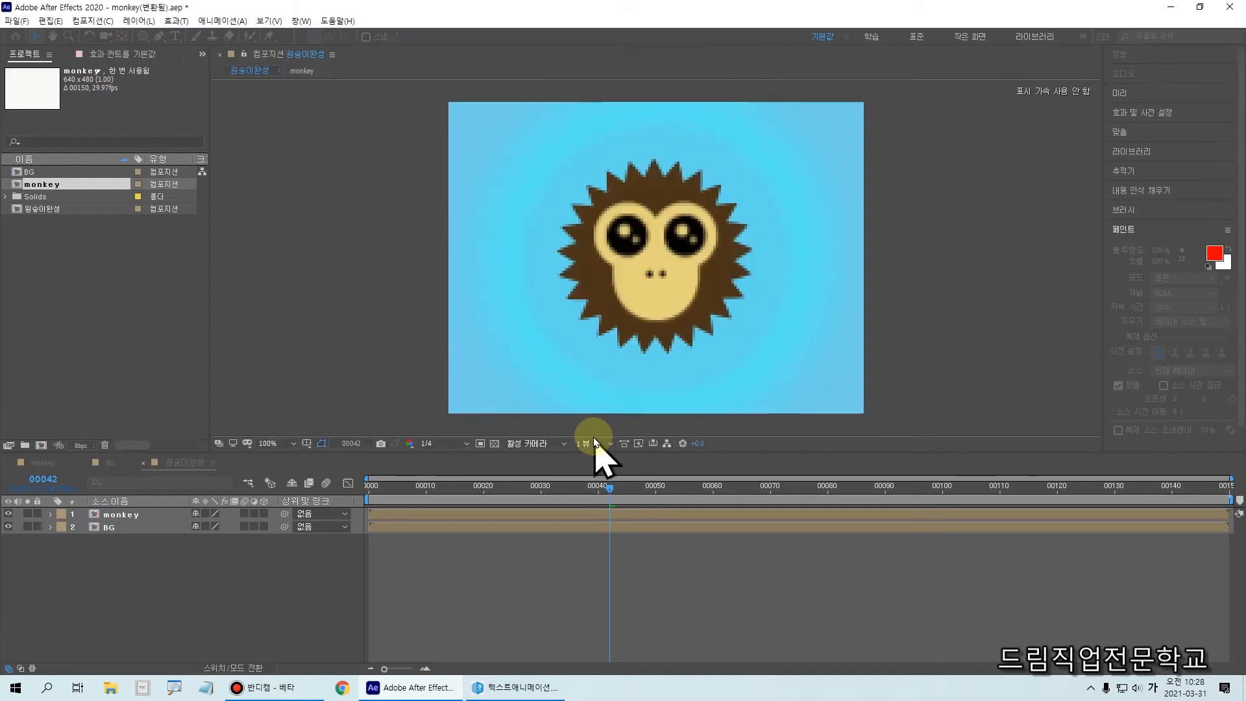
pyautogui.click(574, 498)
pyautogui.moveTo(606, 497); pyautogui.dragTo(793, 501)
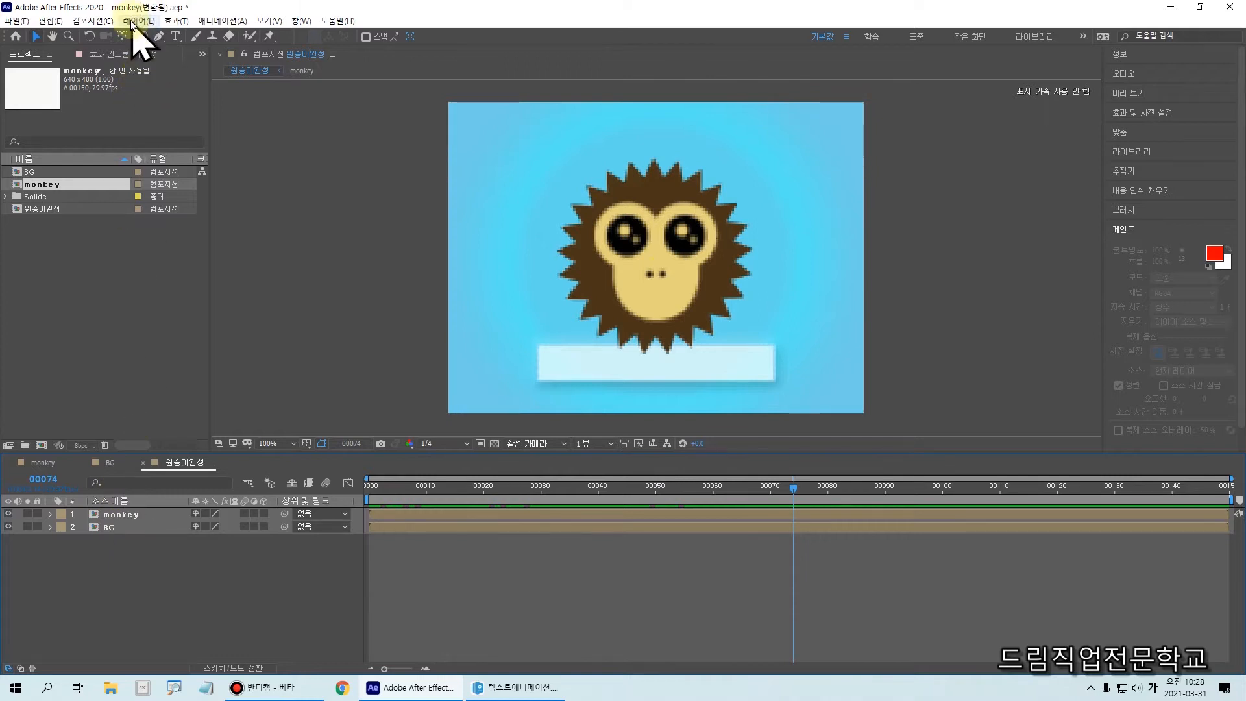
pyautogui.click(91, 21)
pyautogui.click(104, 36)
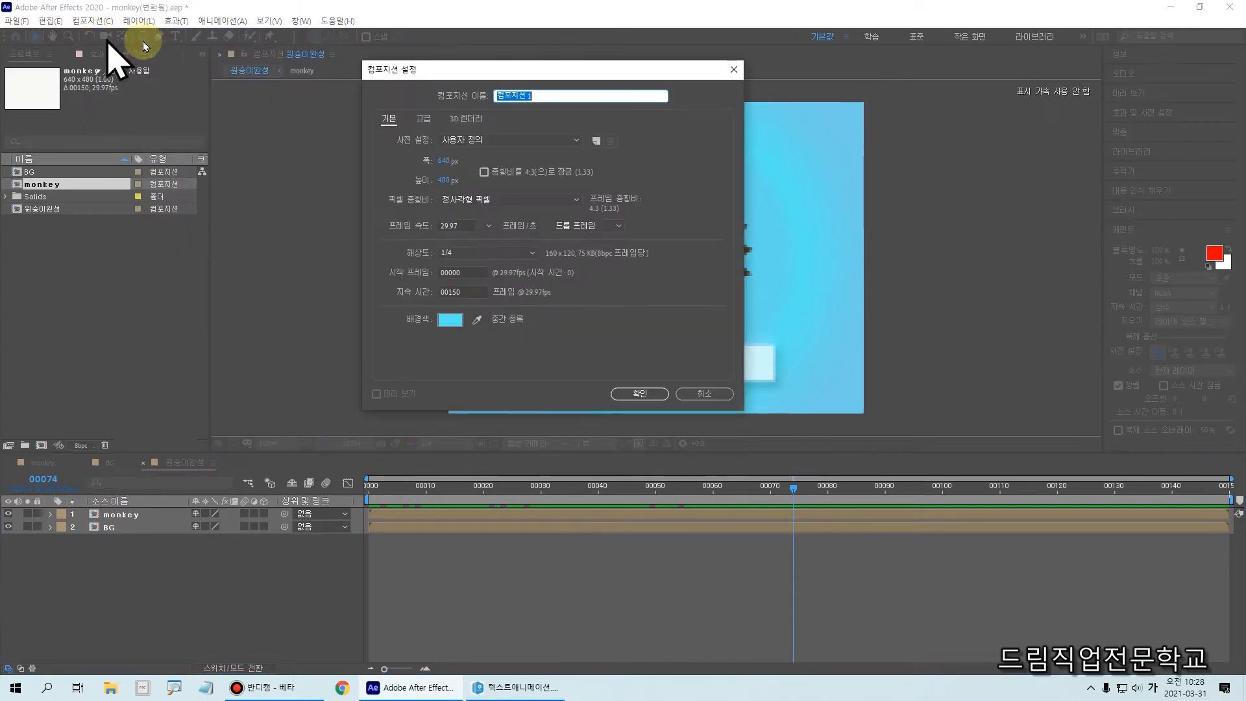
pyautogui.click(701, 394)
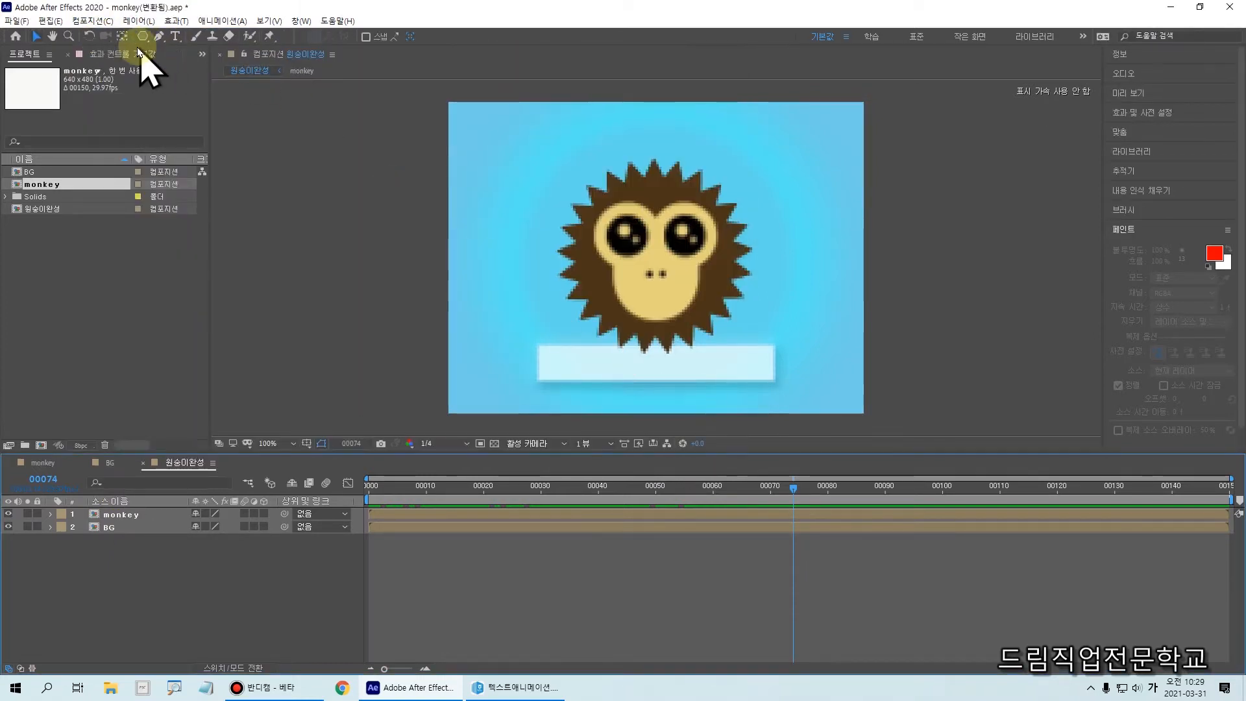
# - Change the background color of the 원숭이완성 composition to the very pale cyan E5FAFC
pyautogui.click(97, 21)
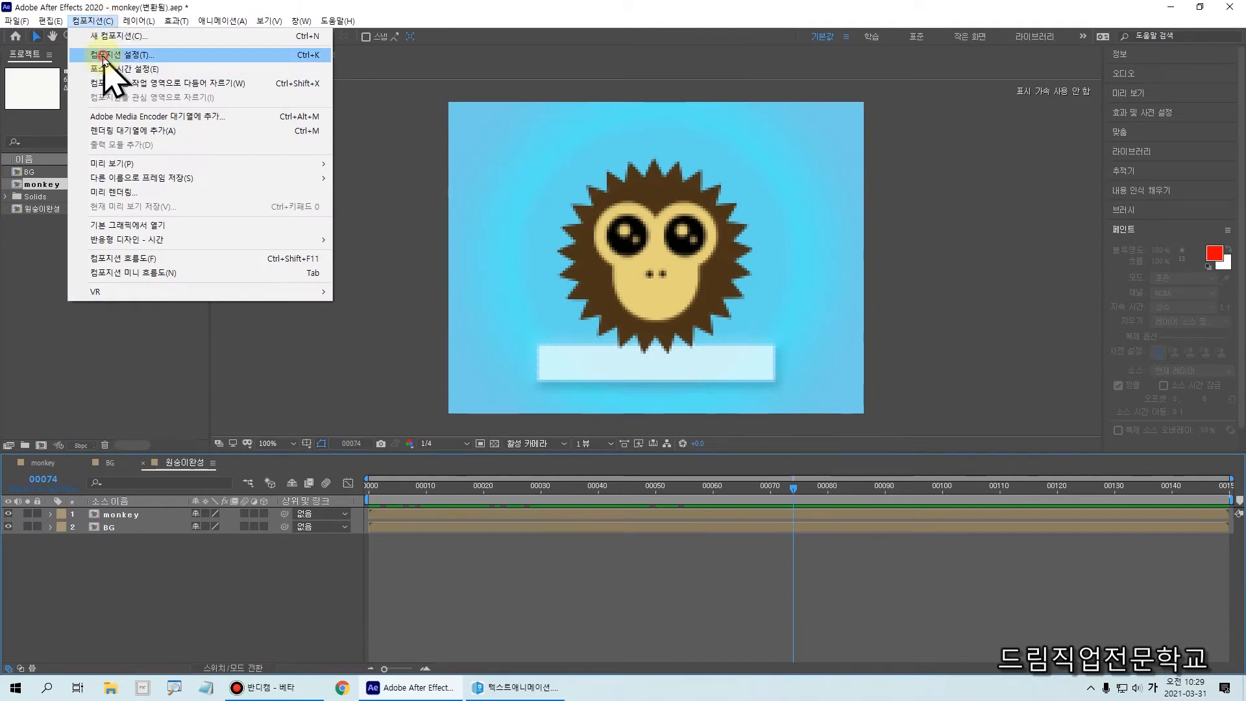
pyautogui.click(109, 54)
pyautogui.click(453, 320)
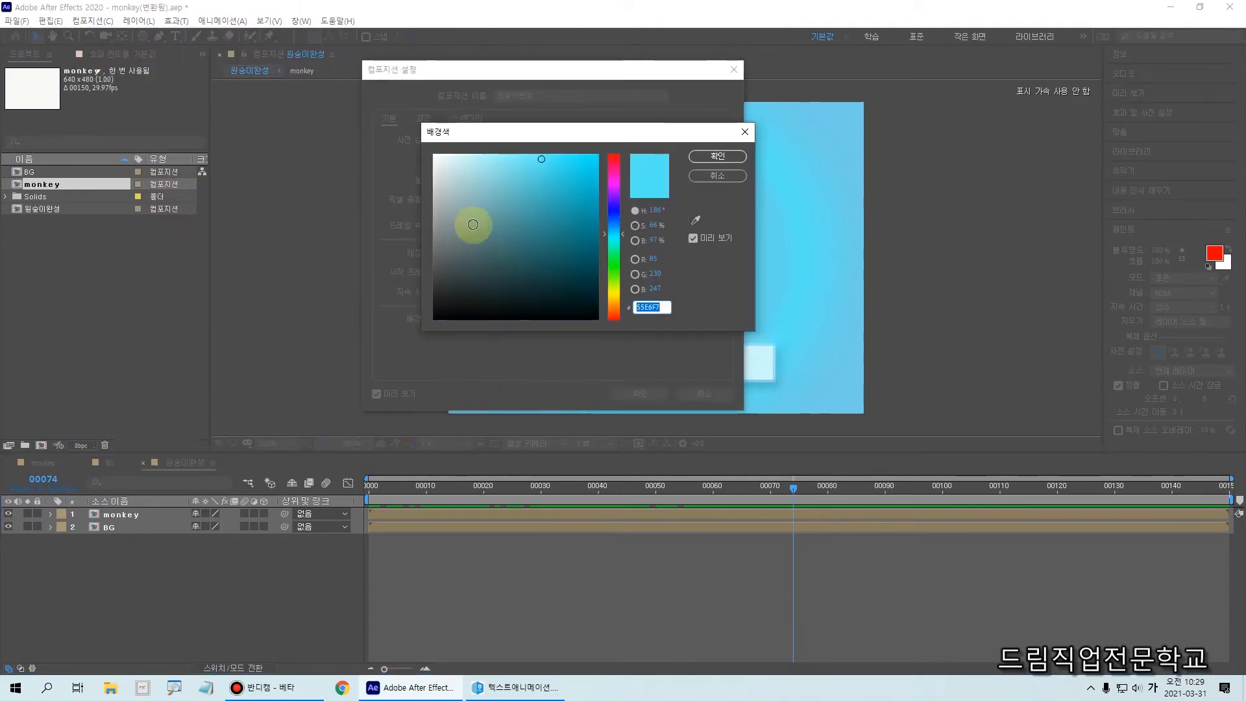
pyautogui.moveTo(503, 179); pyautogui.dragTo(472, 161)
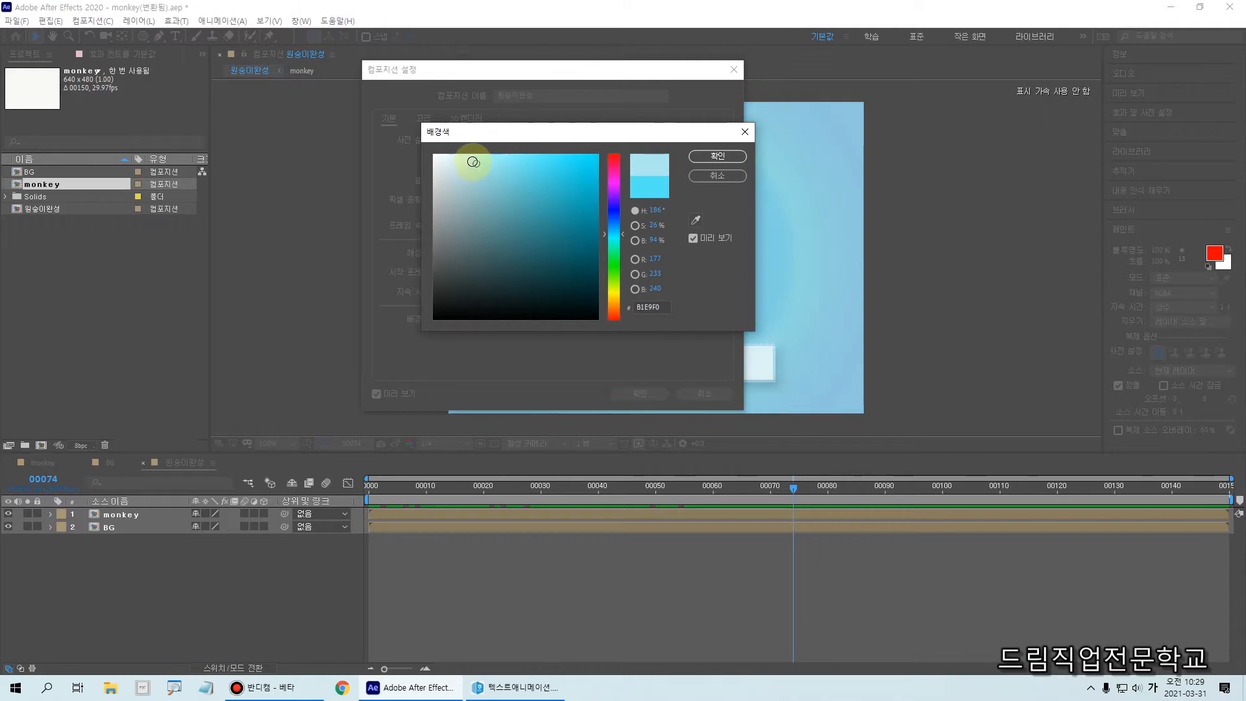
pyautogui.moveTo(455, 160)
pyautogui.mouseDown()
pyautogui.moveTo(423, 152)
pyautogui.moveTo(451, 159)
pyautogui.mouseUp()
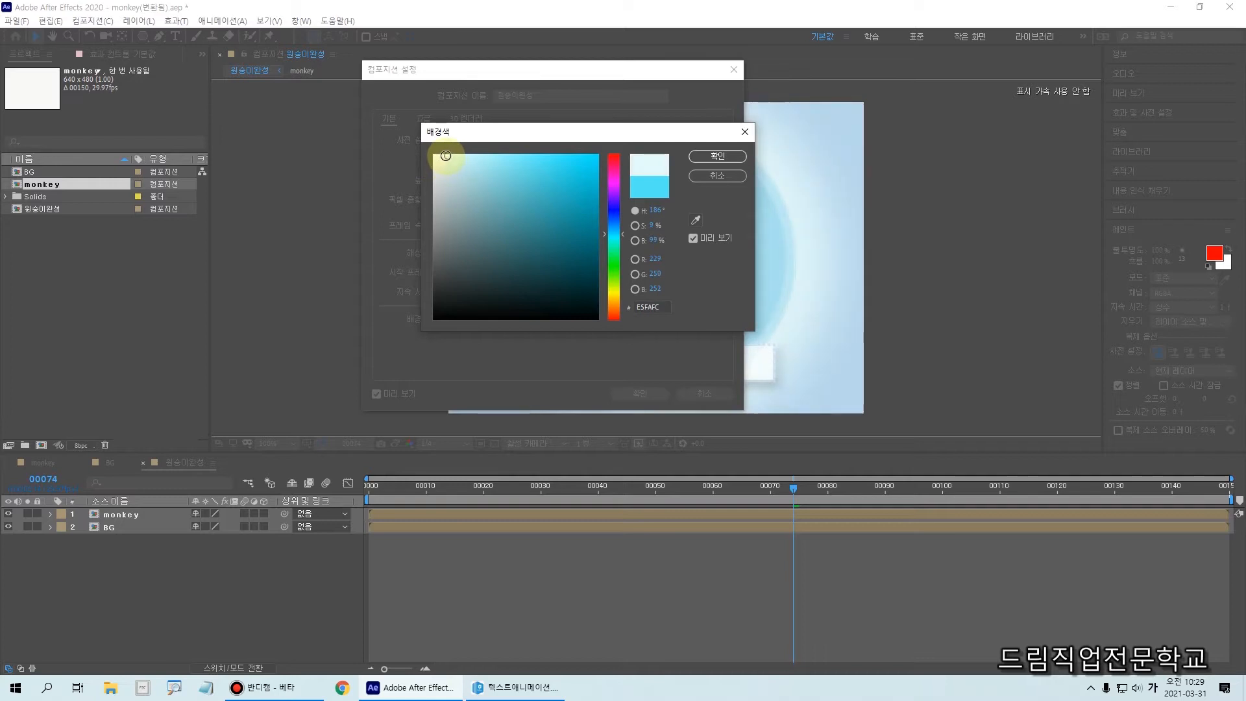
pyautogui.click(717, 156)
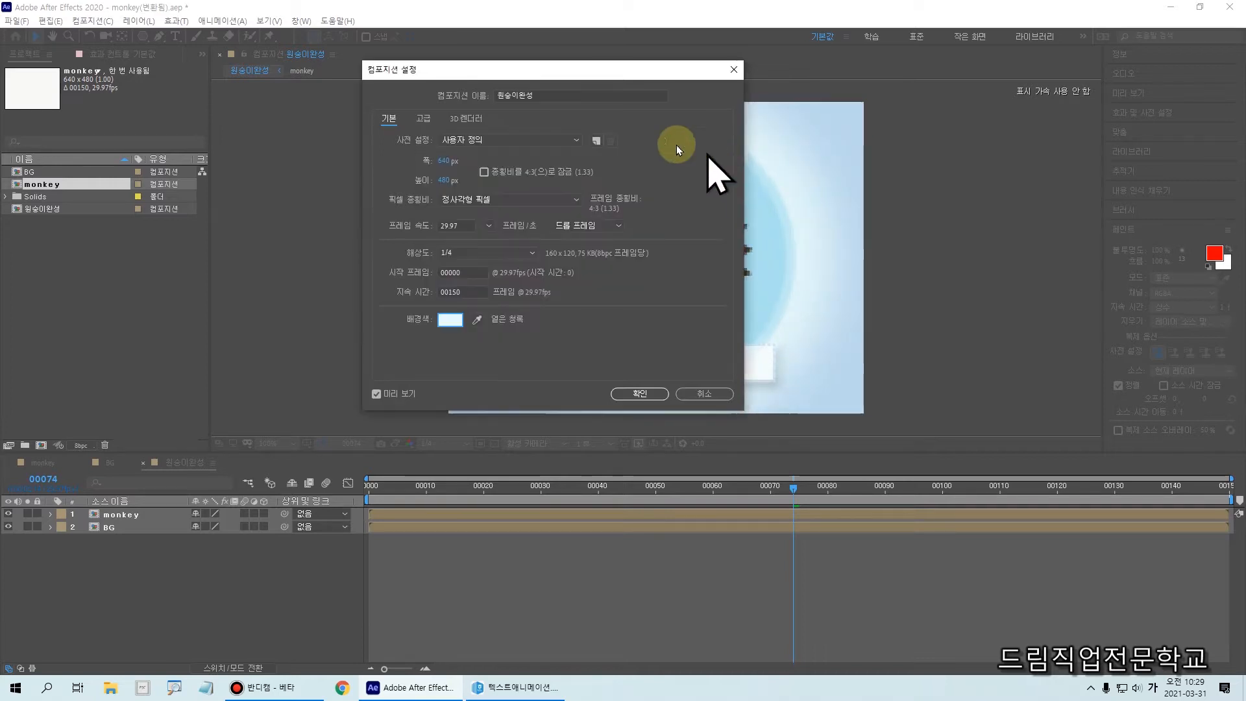
pyautogui.click(630, 394)
# - Scrub and play the 원숭이완성 composition to check it on the new background, and return the time to frame 0
pyautogui.click(386, 487)
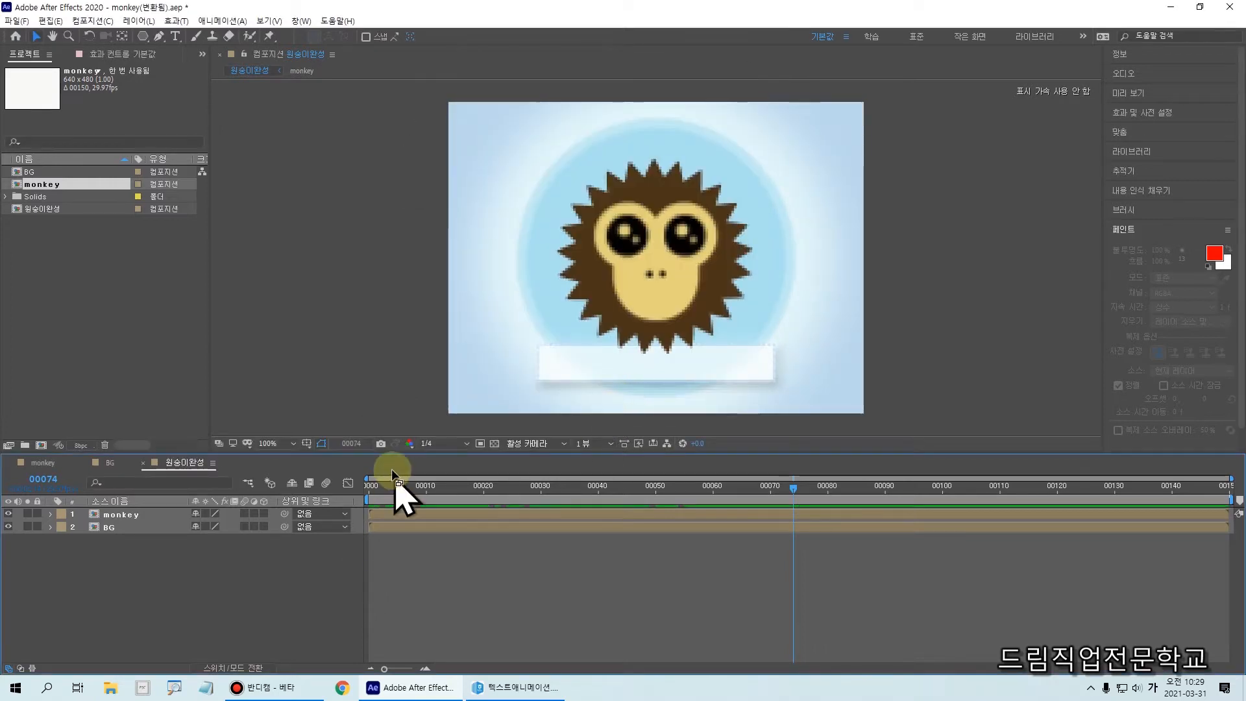
pyautogui.moveTo(387, 486); pyautogui.dragTo(696, 487)
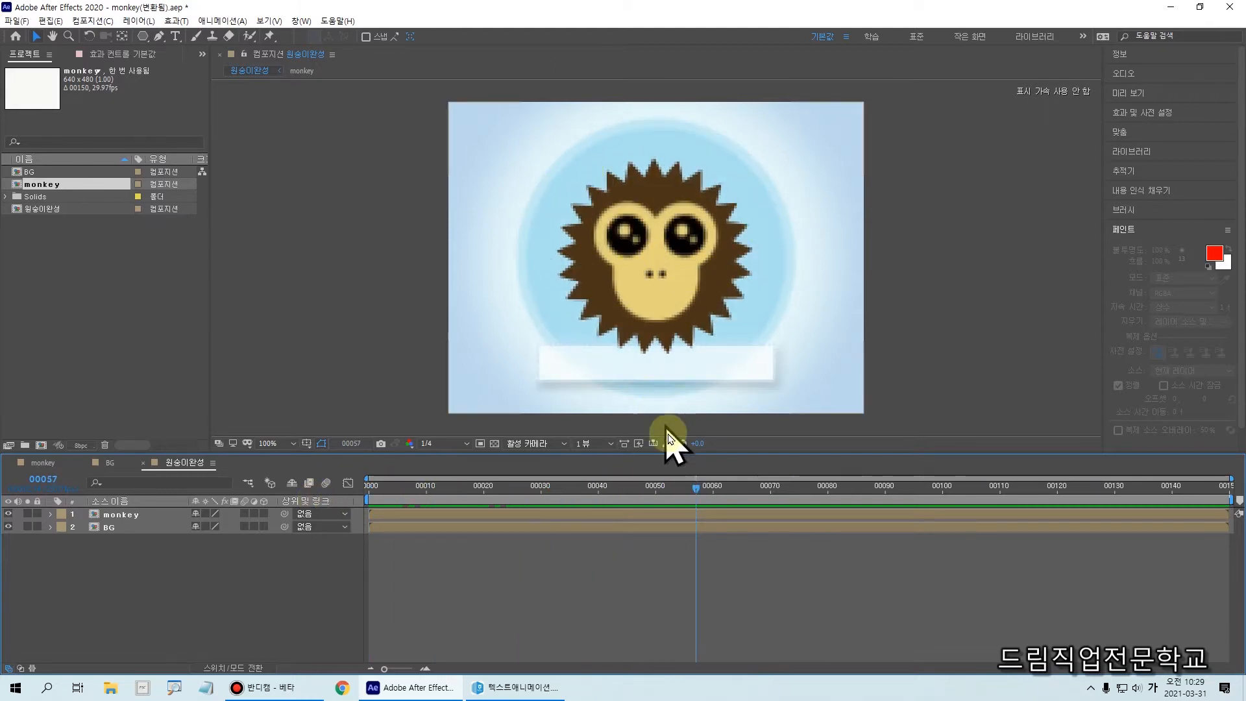
pyautogui.moveTo(703, 483); pyautogui.dragTo(126, 406)
pyautogui.press('space')
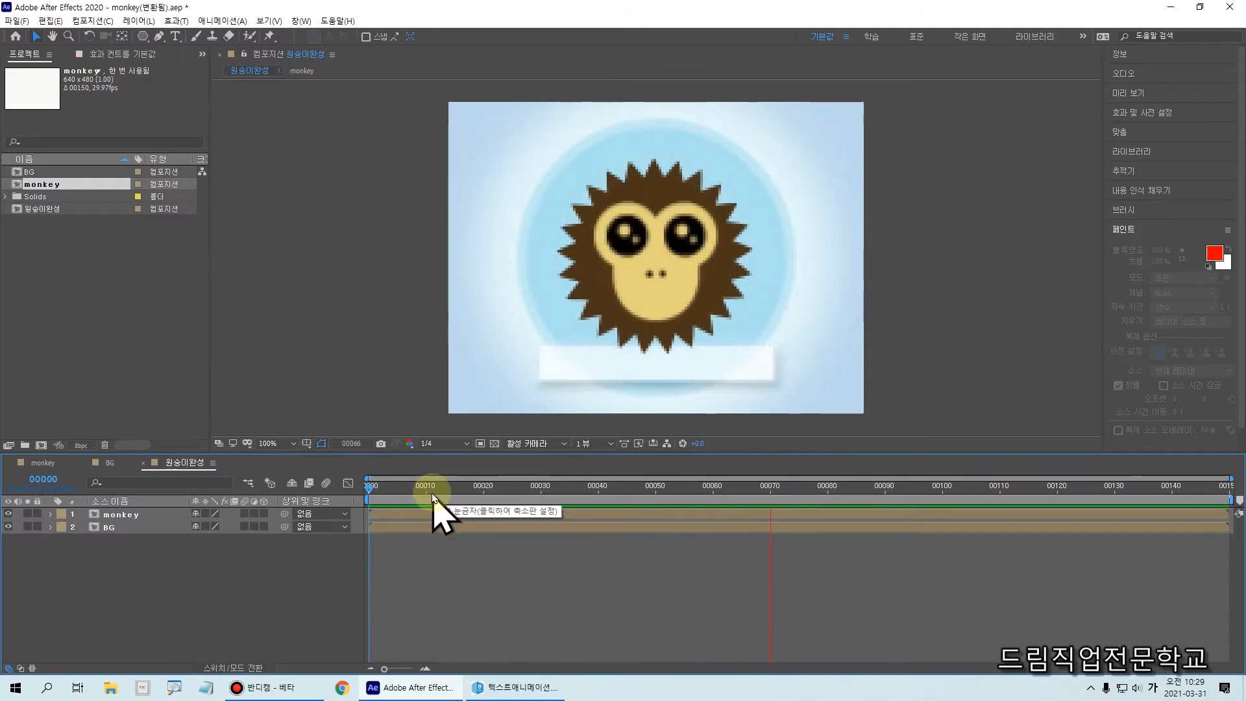
pyautogui.press('space')
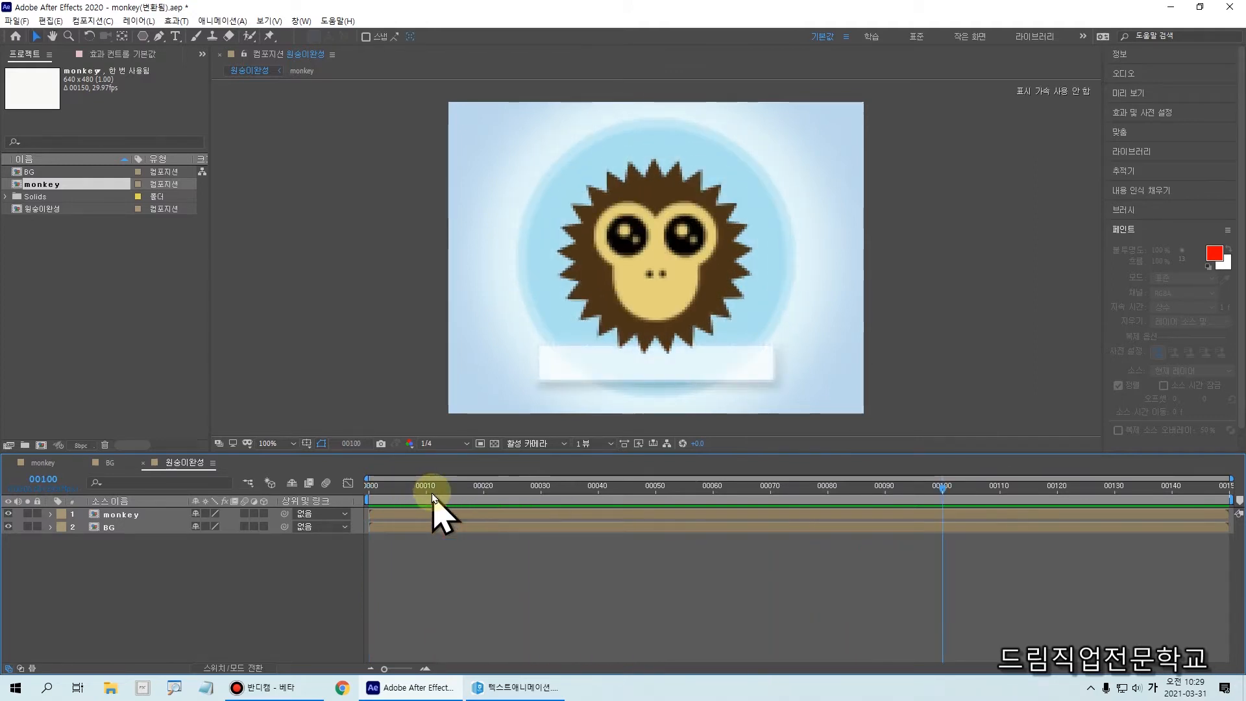
pyautogui.moveTo(507, 491); pyautogui.dragTo(173, 482)
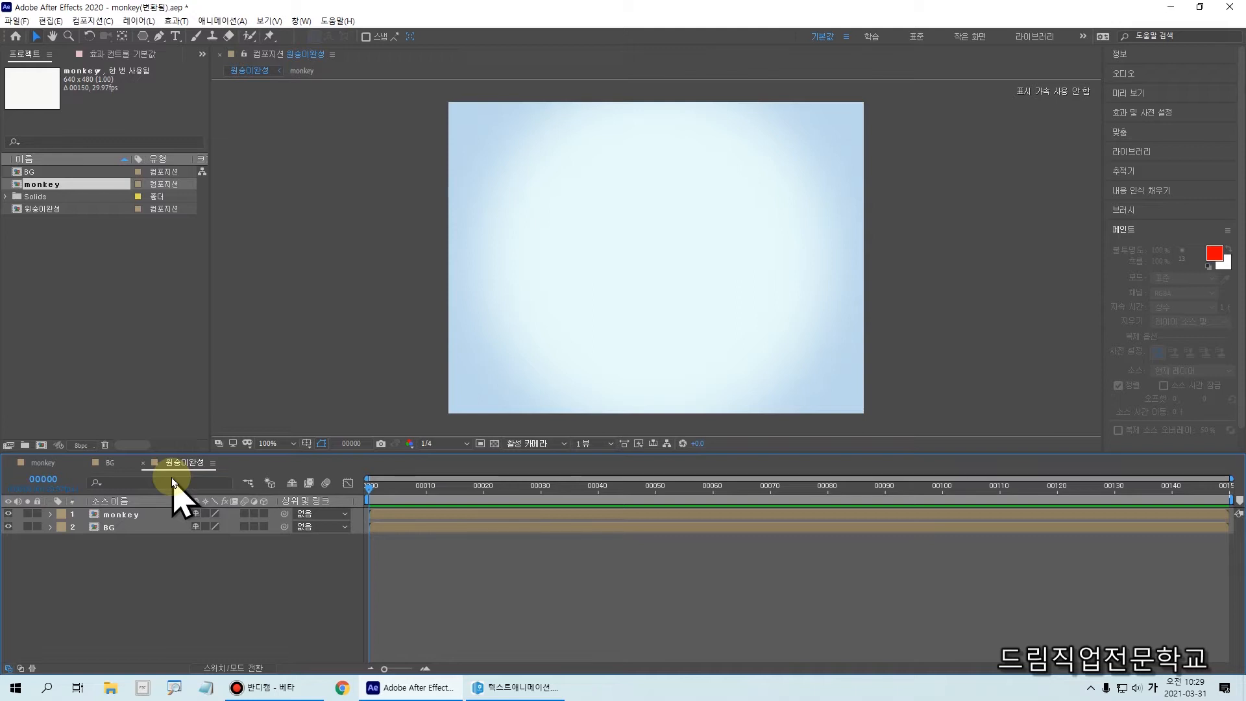
# - Move the current time of the 원숭이완성 composition to frame 30
pyautogui.moveTo(376, 493); pyautogui.dragTo(537, 505)
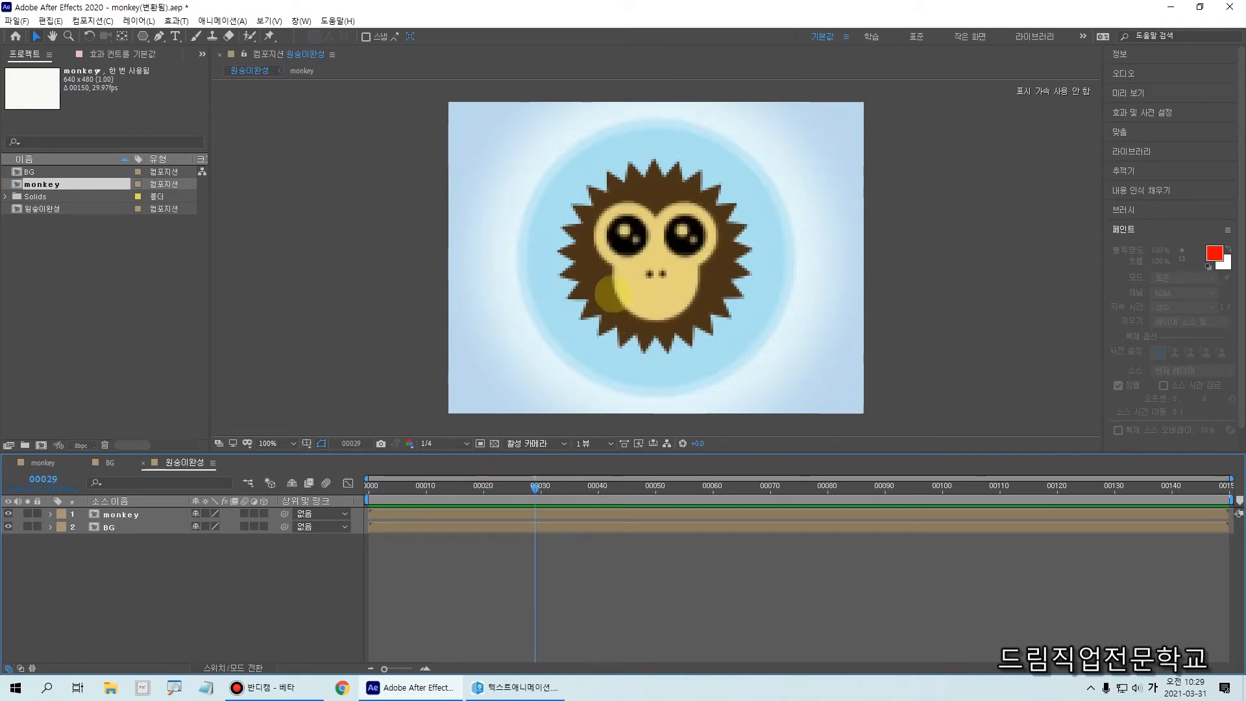
pyautogui.moveTo(663, 112)
pyautogui.mouseDown()
pyautogui.moveTo(822, 209)
pyautogui.moveTo(649, 376)
pyautogui.moveTo(549, 291)
pyautogui.mouseUp()
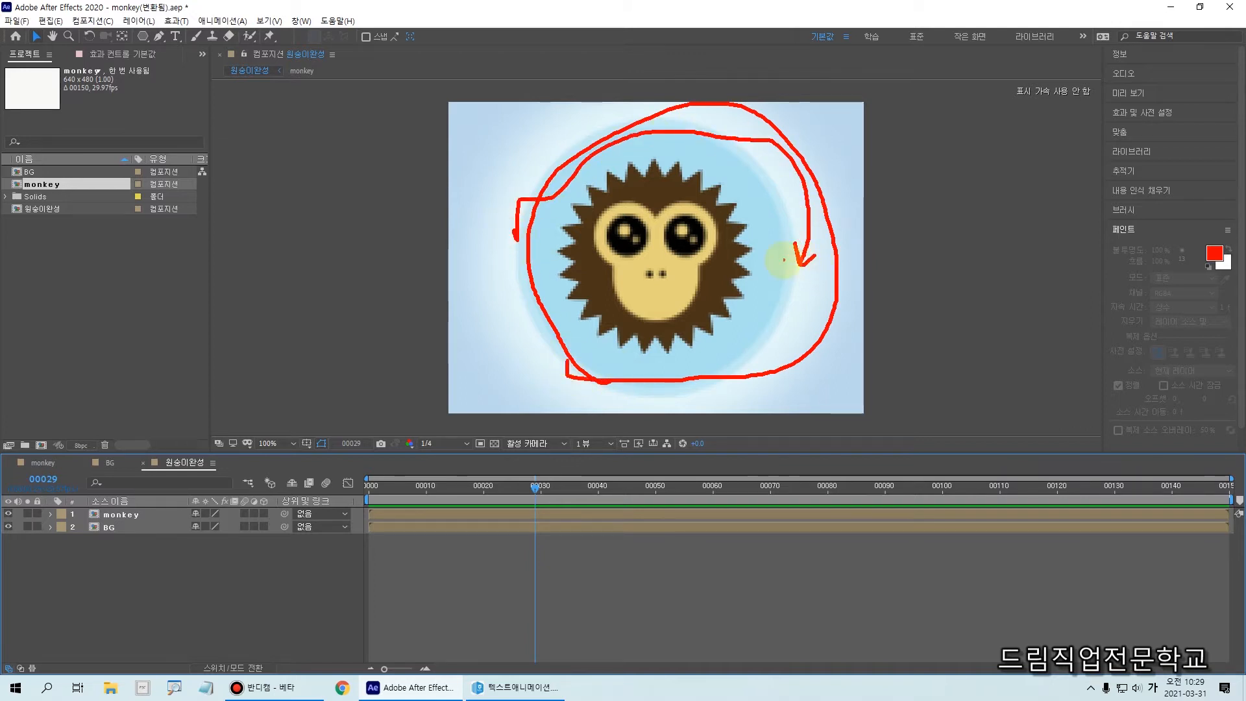
pyautogui.hotkey('ctrl', 'z')
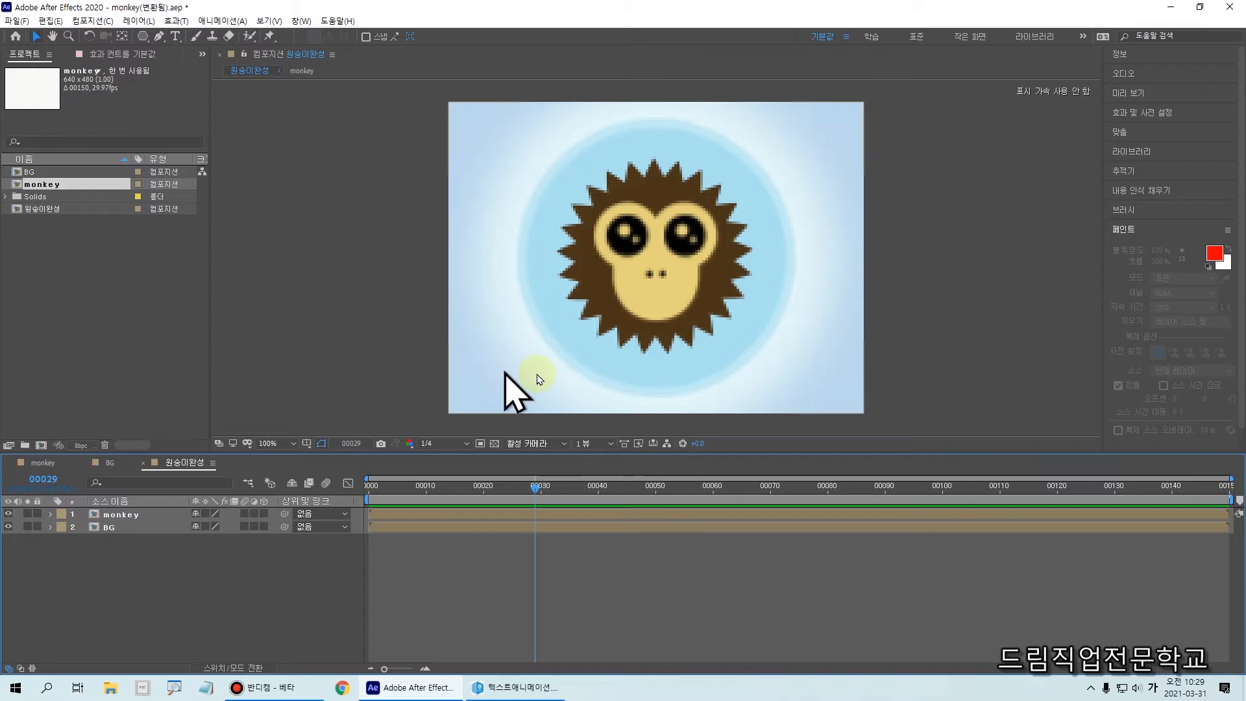
pyautogui.click(544, 490)
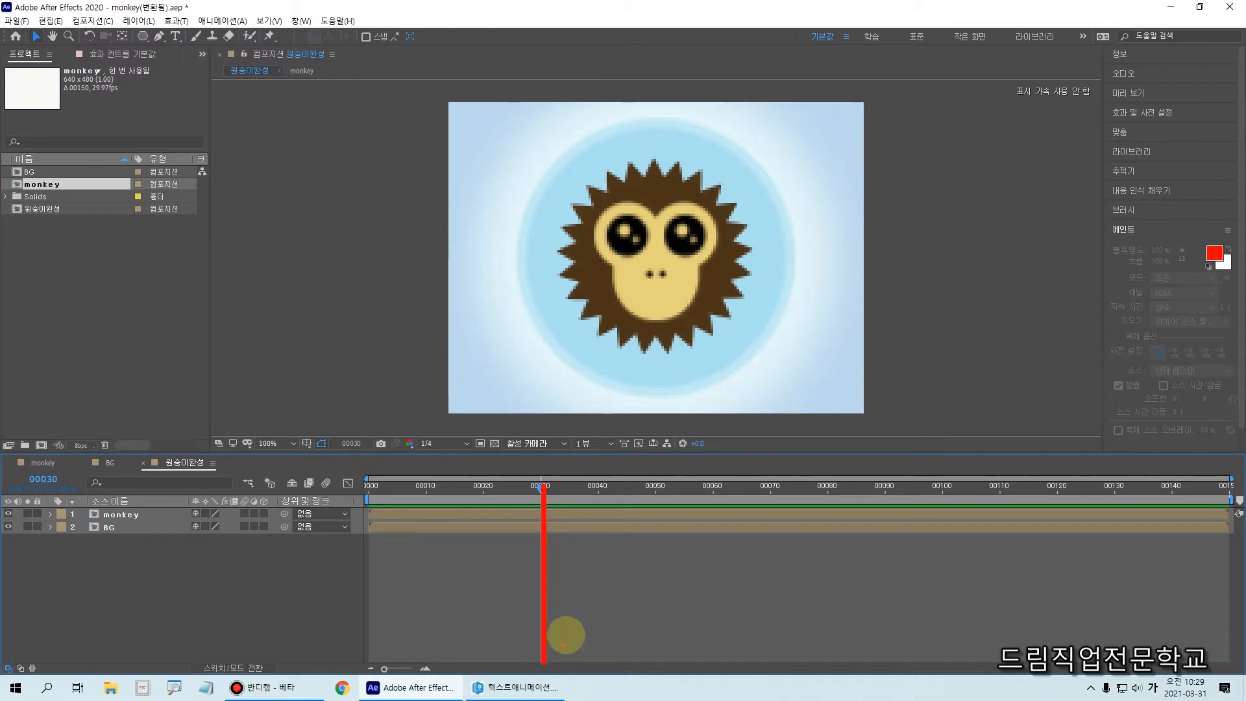
pyautogui.moveTo(587, 145)
pyautogui.mouseDown()
pyautogui.moveTo(740, 157)
pyautogui.moveTo(777, 257)
pyautogui.moveTo(598, 419)
pyautogui.moveTo(496, 268)
pyautogui.moveTo(613, 175)
pyautogui.mouseUp()
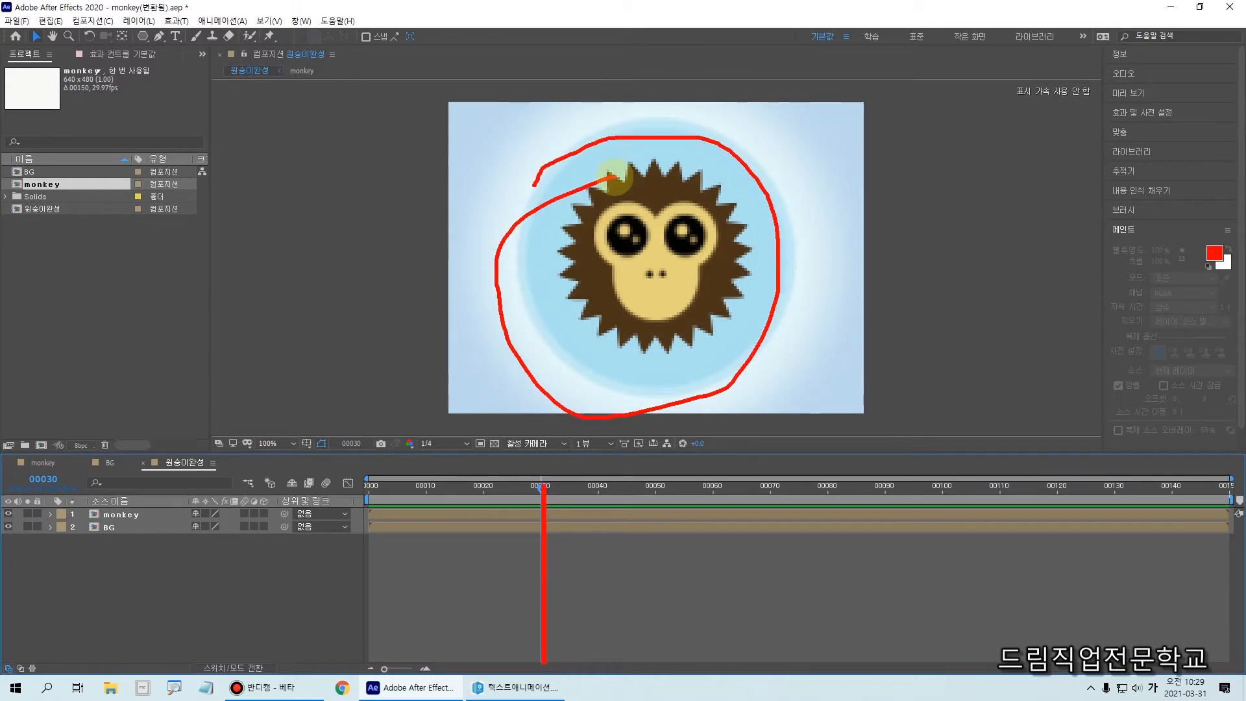
pyautogui.press('Escape')
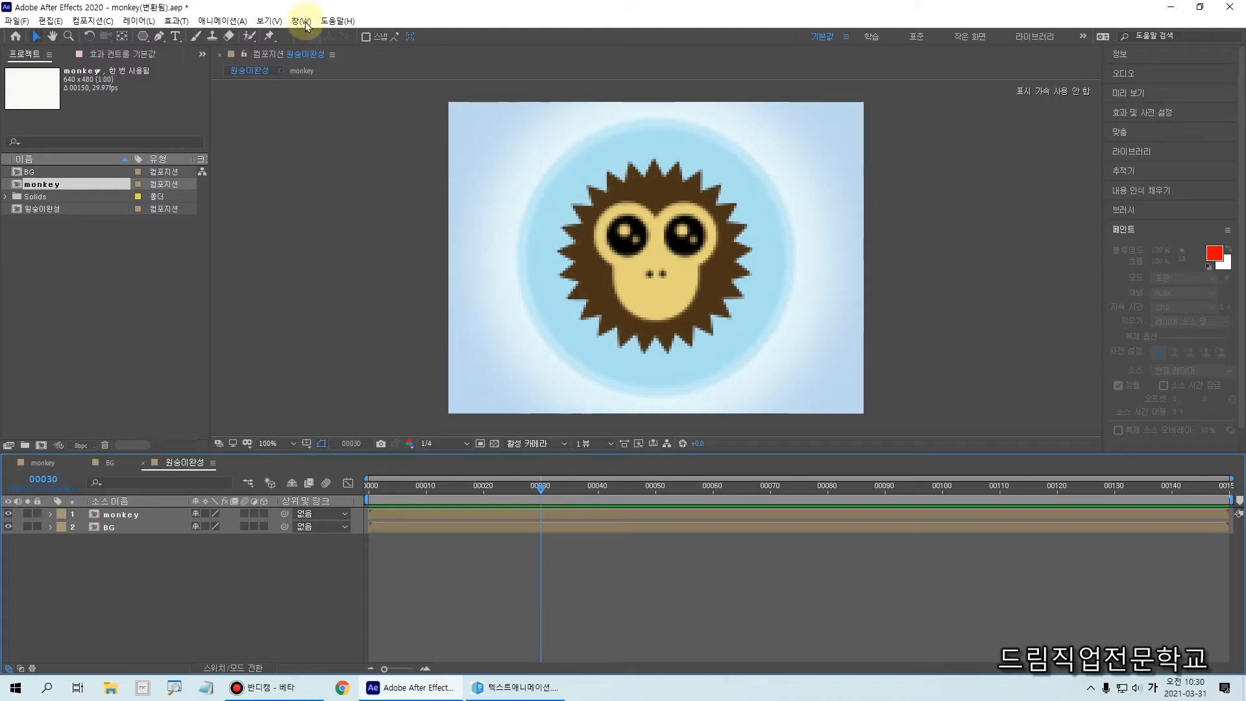
pyautogui.moveTo(159, 26); pyautogui.dragTo(193, 65)
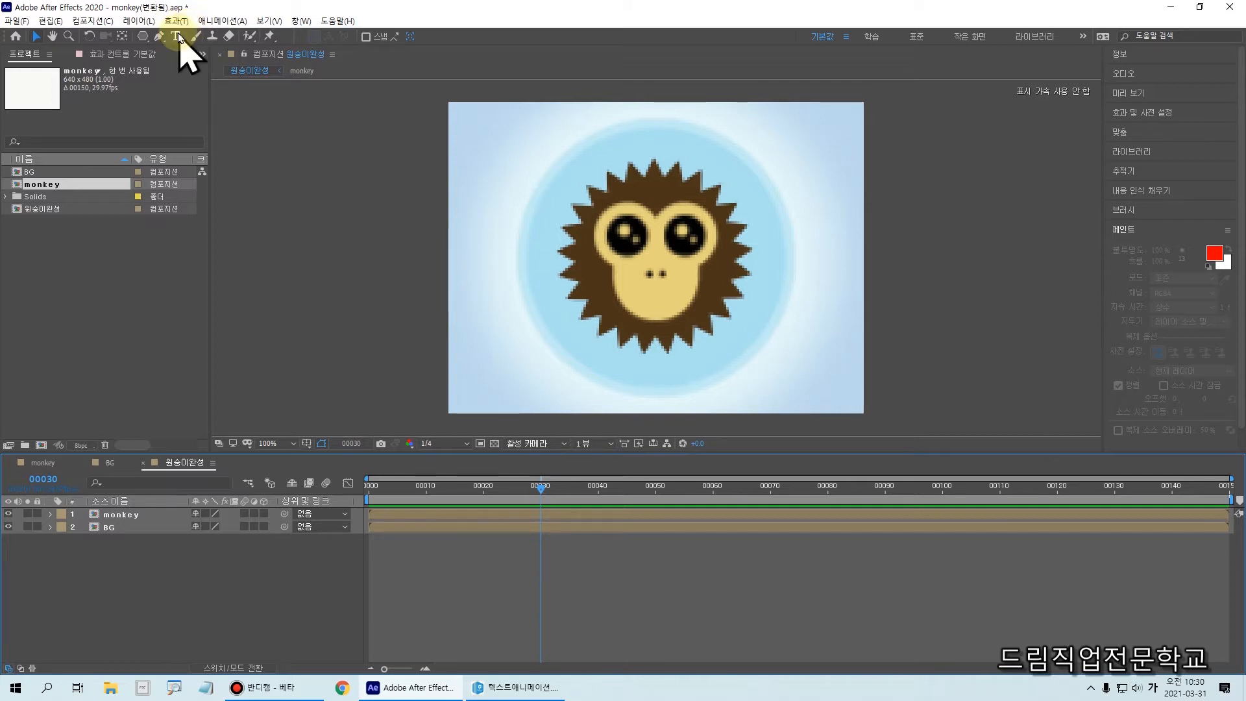
# - Add a horizontal text layer reading HELLO!! MR.MONKEY across the monkey's face in the 원숭이완성 composition
pyautogui.click(176, 37)
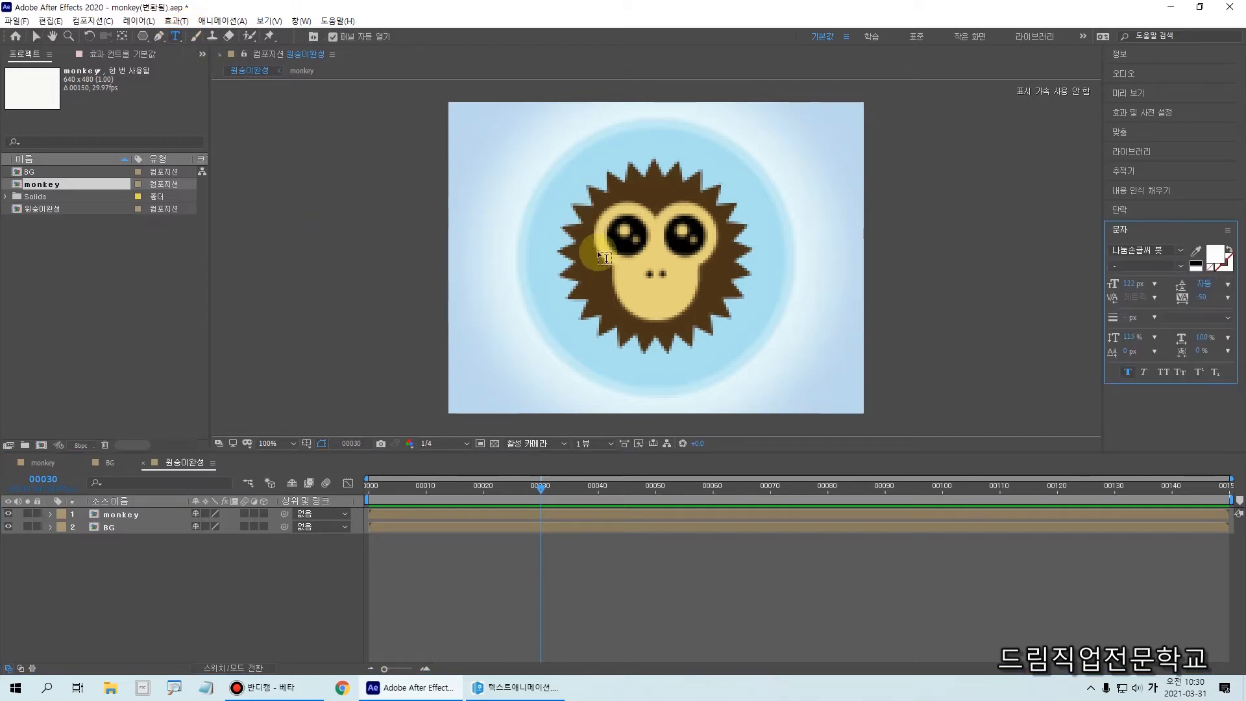
pyautogui.click(483, 255)
pyautogui.write('HELLO!! MR.MONKEY')
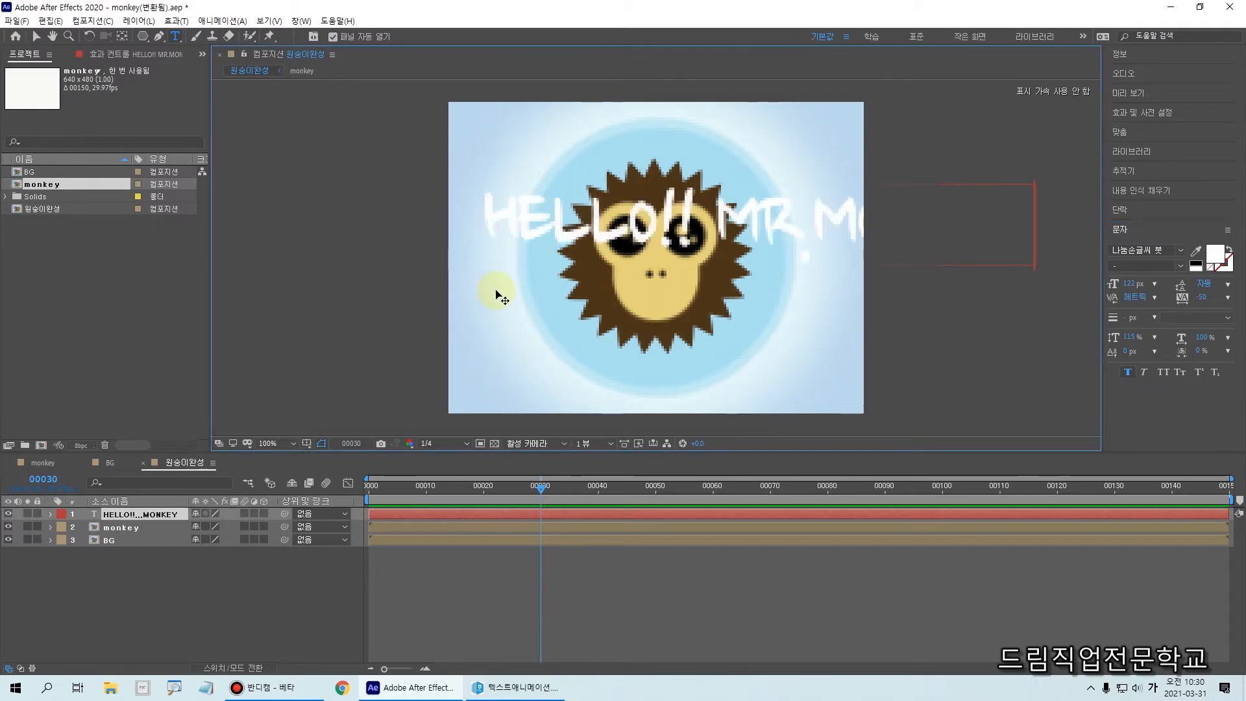
# - Set the fill color of the whole HELLO!! MR.MONKEY text to red and its font size to 67 px
pyautogui.moveTo(484, 215); pyautogui.dragTo(1066, 212)
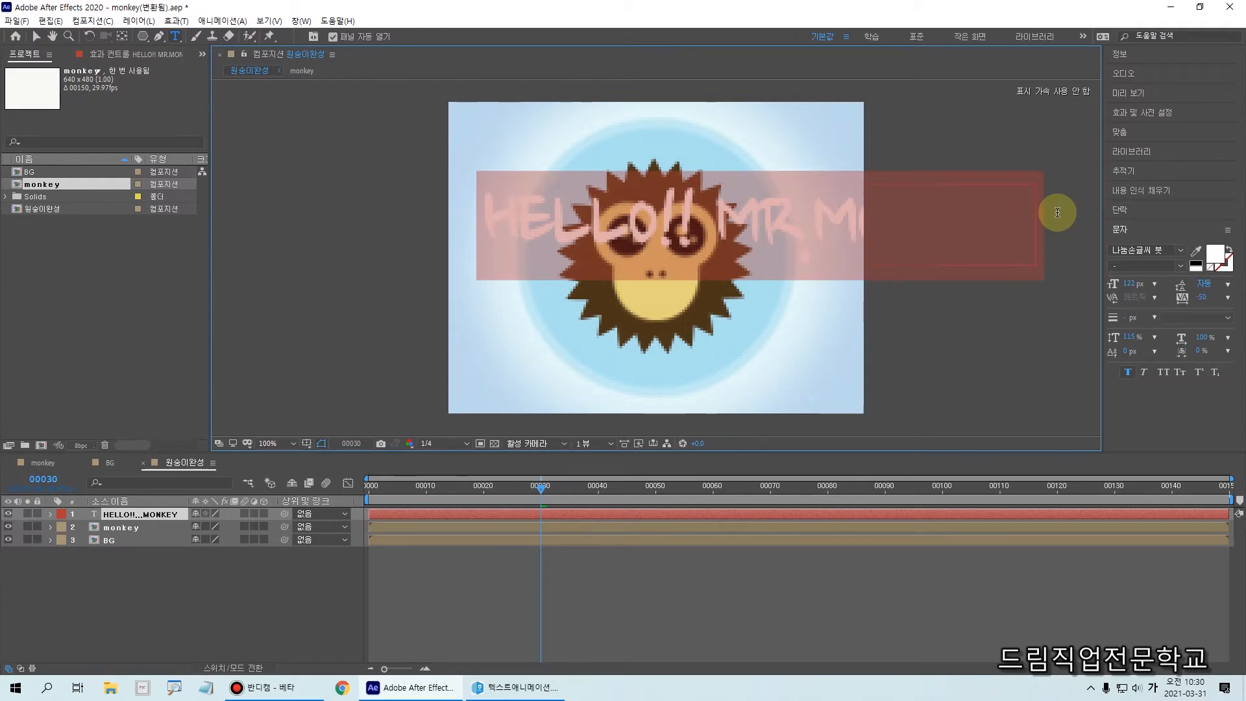
pyautogui.click(1215, 254)
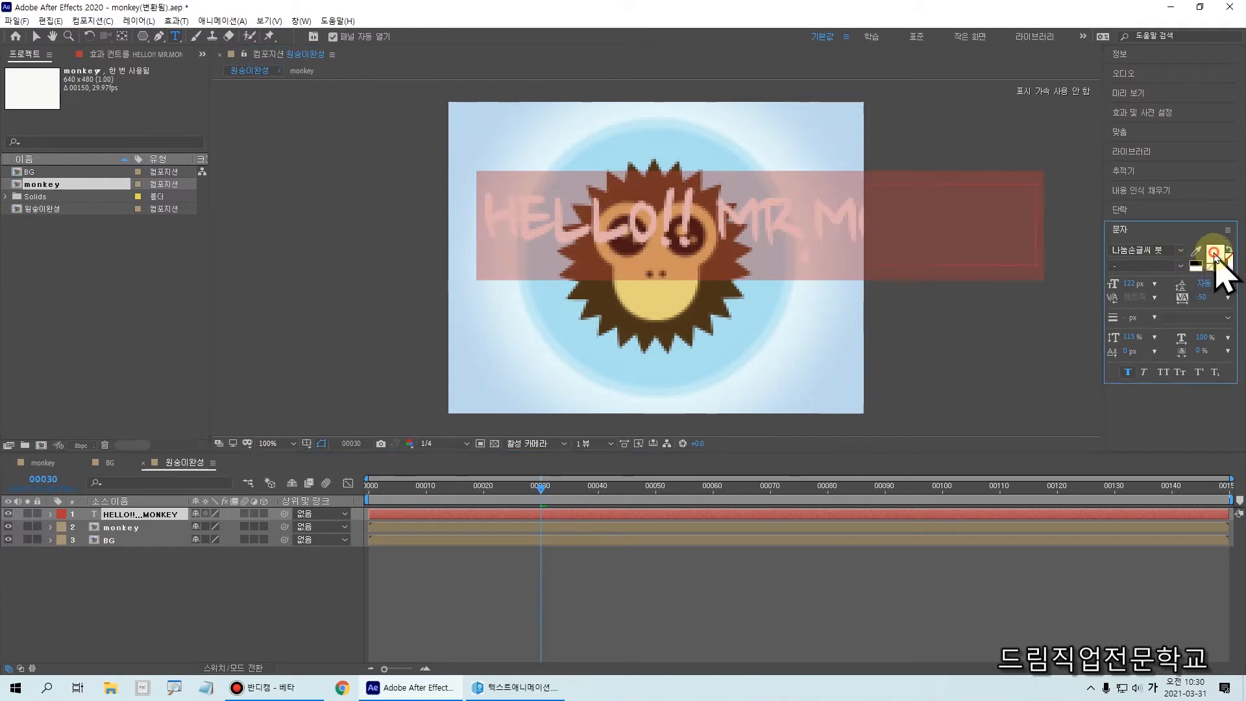
pyautogui.click(585, 167)
pyautogui.click(695, 159)
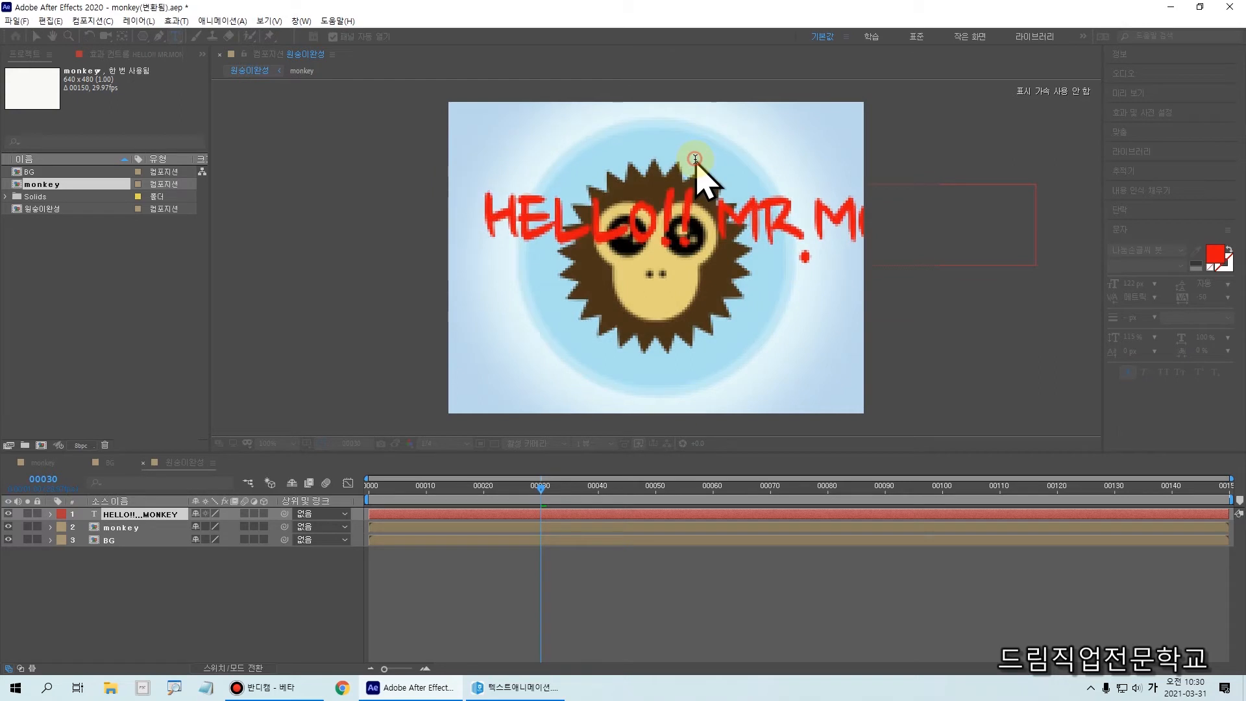
pyautogui.moveTo(1128, 284); pyautogui.dragTo(1097, 286)
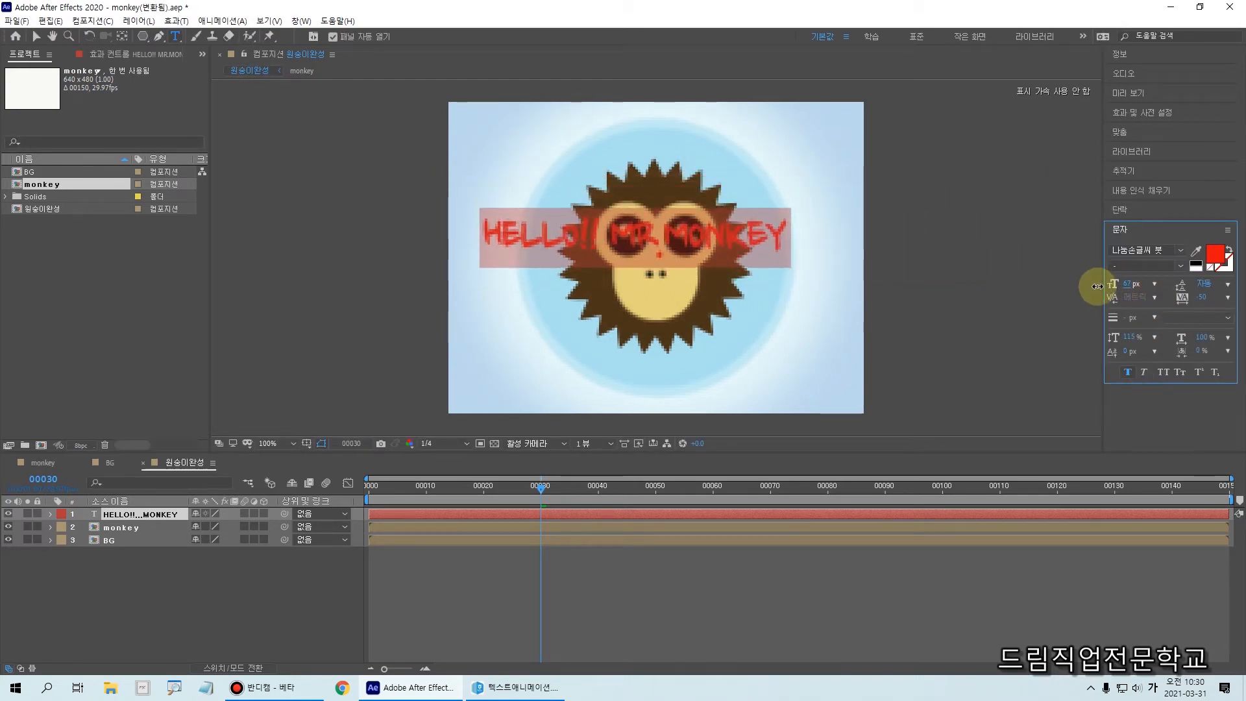
# - Recolor only the word HELLO in the text layer to bright green
pyautogui.click(578, 245)
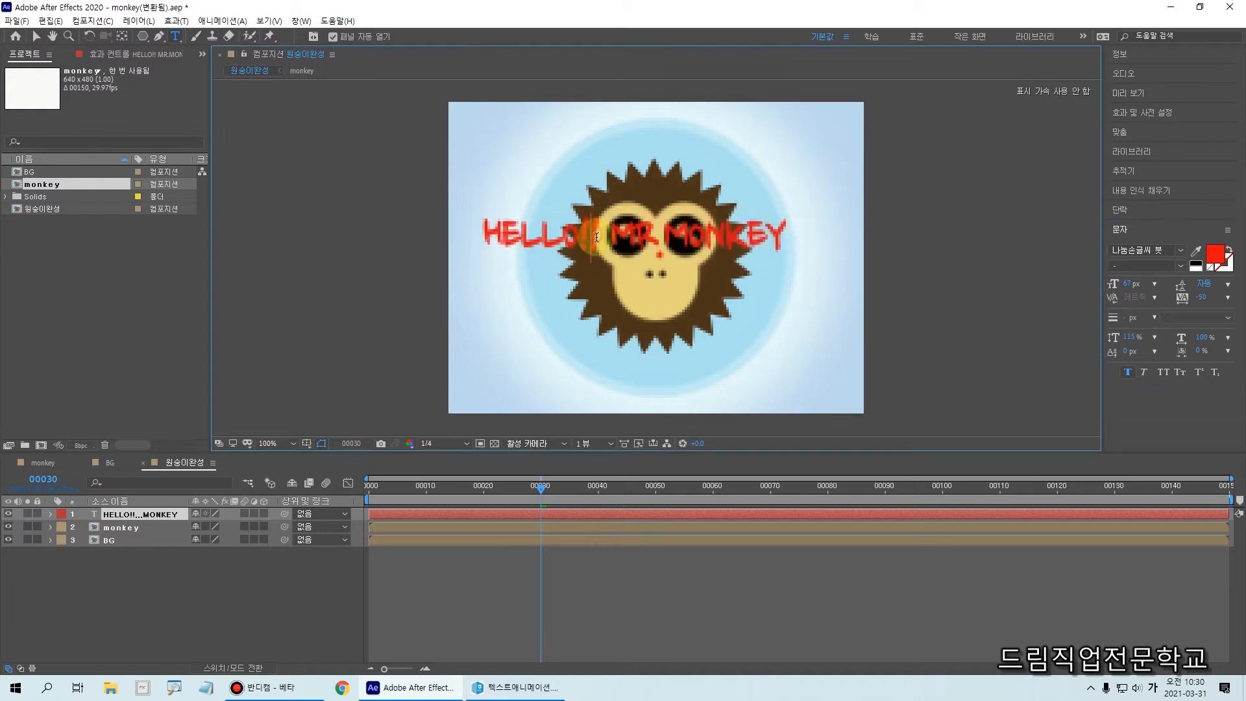
pyautogui.hotkey('shift', 'Left')
pyautogui.hotkey('shift', 'Left')
pyautogui.hotkey('shift', 'Left')
pyautogui.hotkey('shift', 'Left')
pyautogui.hotkey('shift', 'Left')
pyautogui.hotkey('shift', 'Left')
pyautogui.hotkey('shift', 'Left')
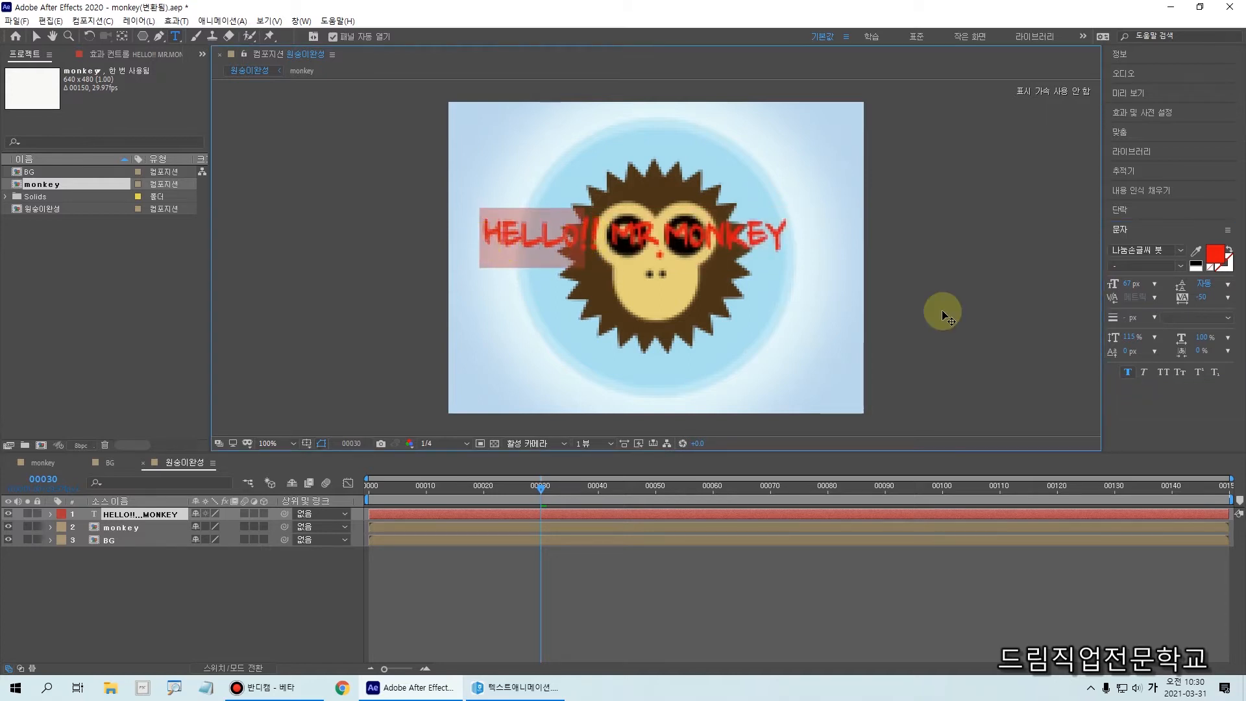
pyautogui.click(1211, 255)
pyautogui.click(614, 279)
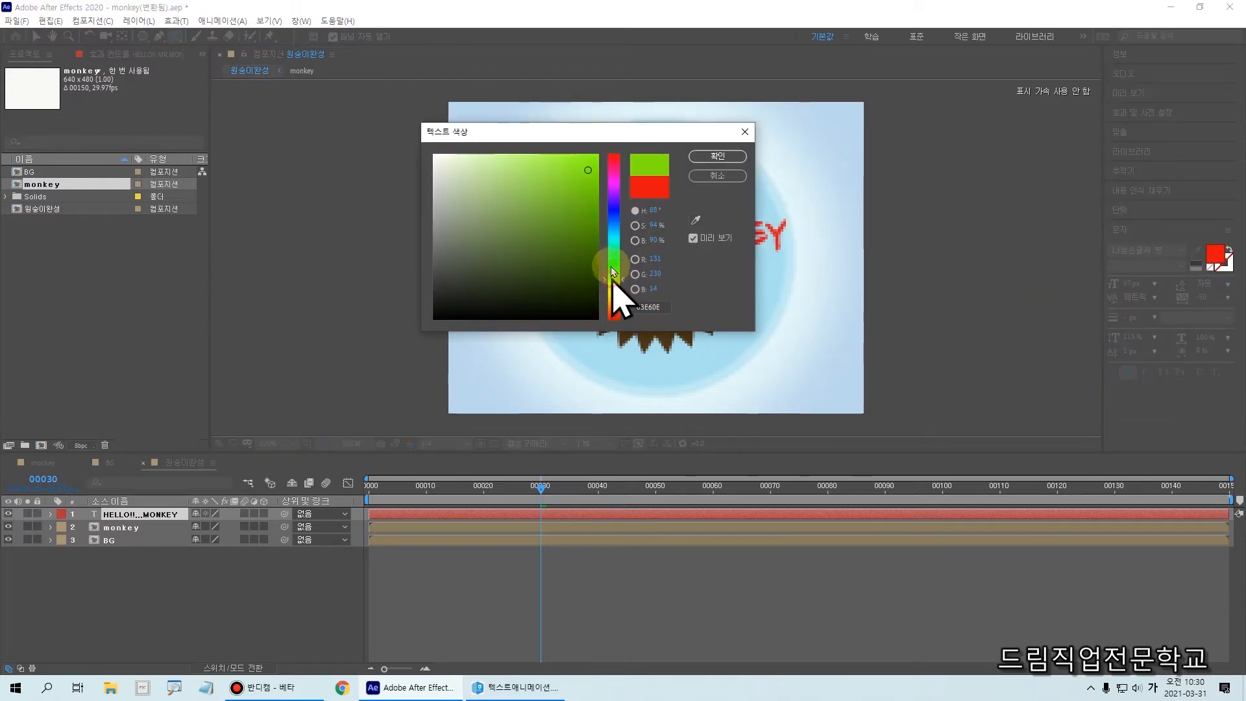
pyautogui.click(586, 181)
pyautogui.click(698, 157)
# - Recolor the MR part of the text to orange F18608
pyautogui.click(659, 233)
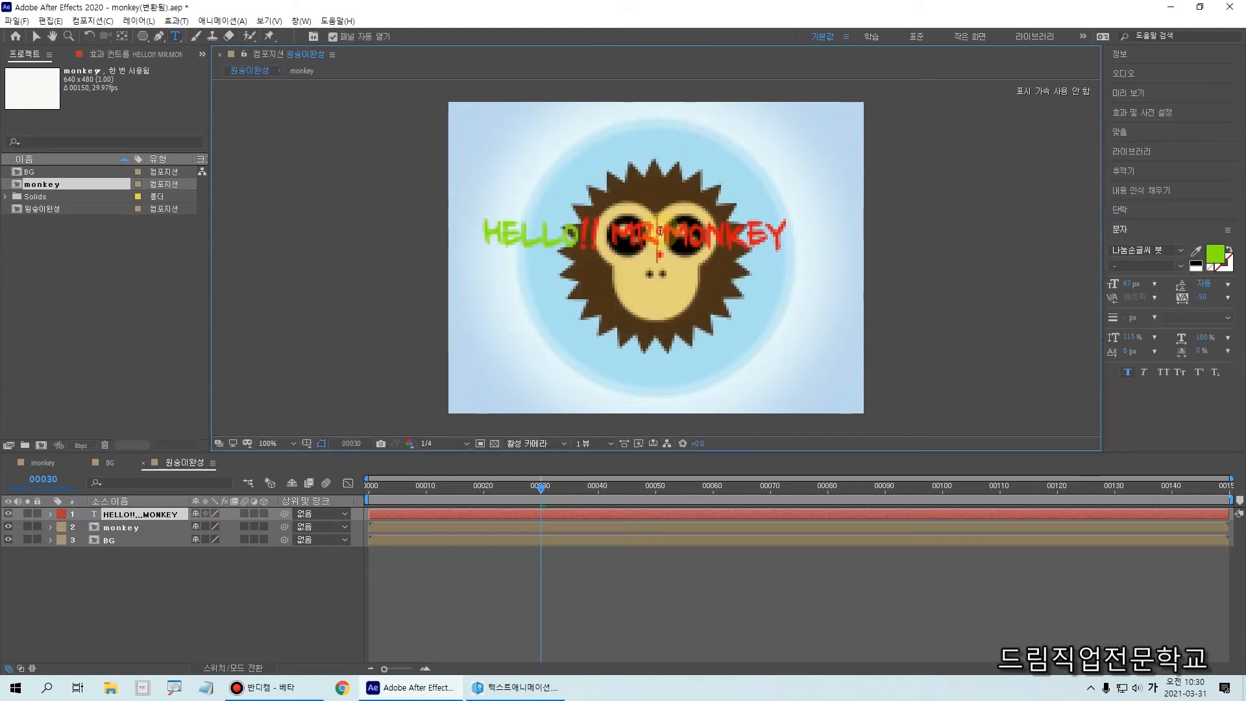
pyautogui.moveTo(622, 230); pyautogui.dragTo(659, 229)
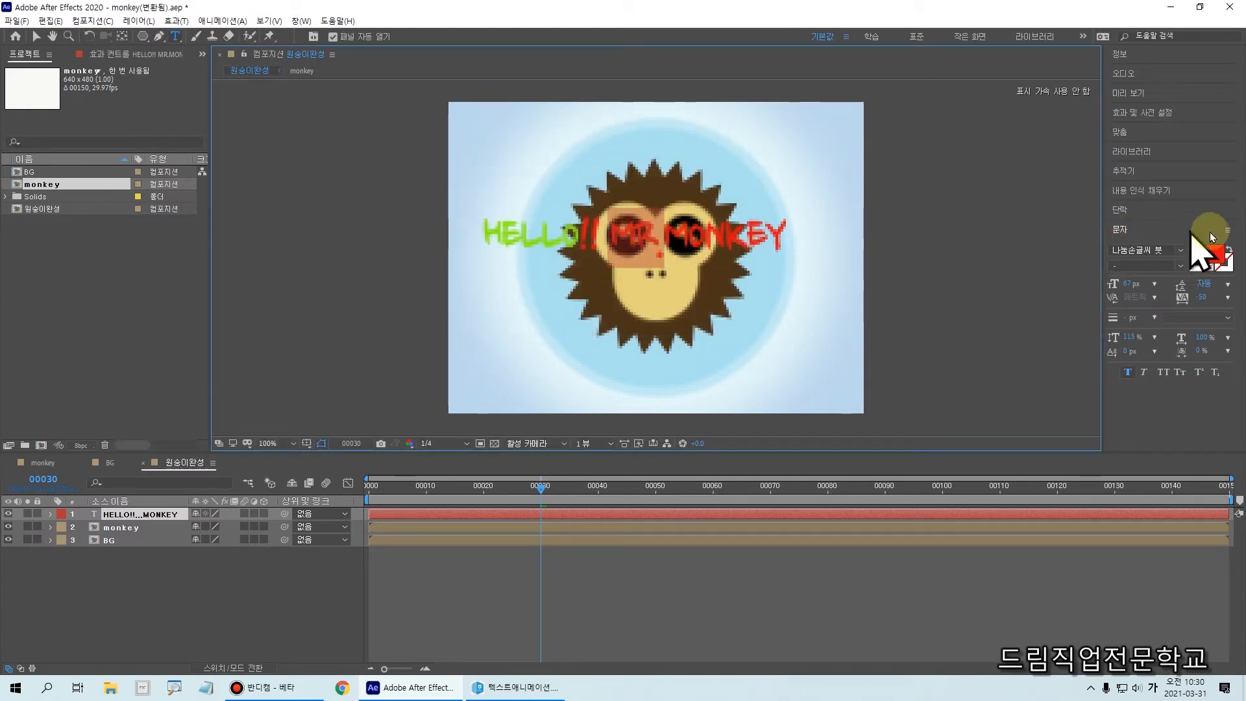
pyautogui.click(1213, 257)
pyautogui.moveTo(614, 292); pyautogui.dragTo(614, 304)
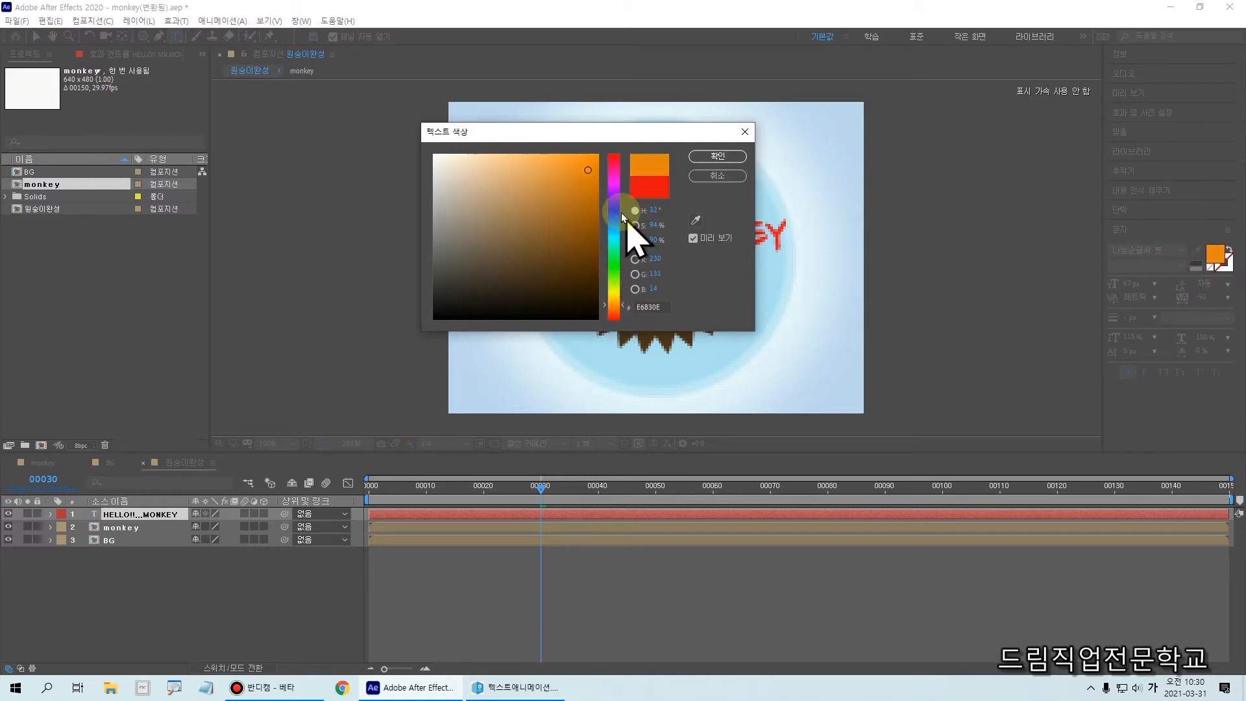
pyautogui.click(593, 163)
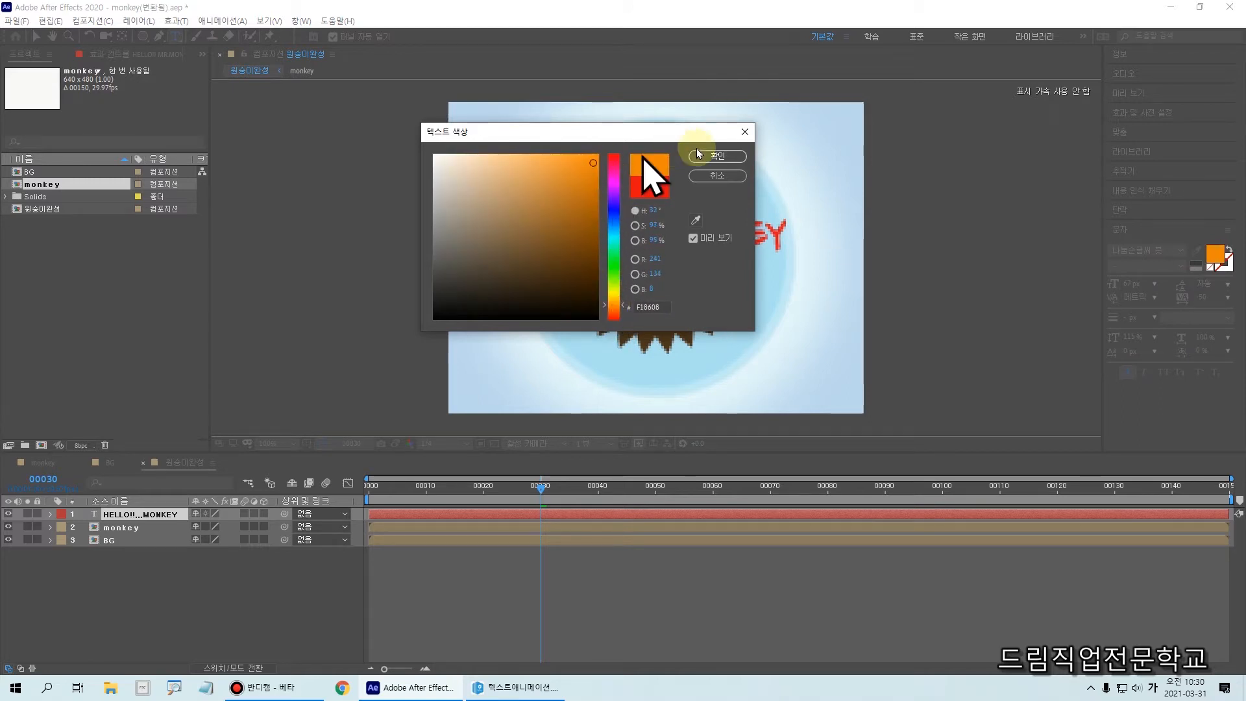
pyautogui.click(718, 156)
# - Enlarge the initial M of MONKEY to a font size of 106 px
pyautogui.moveTo(687, 233); pyautogui.dragTo(663, 236)
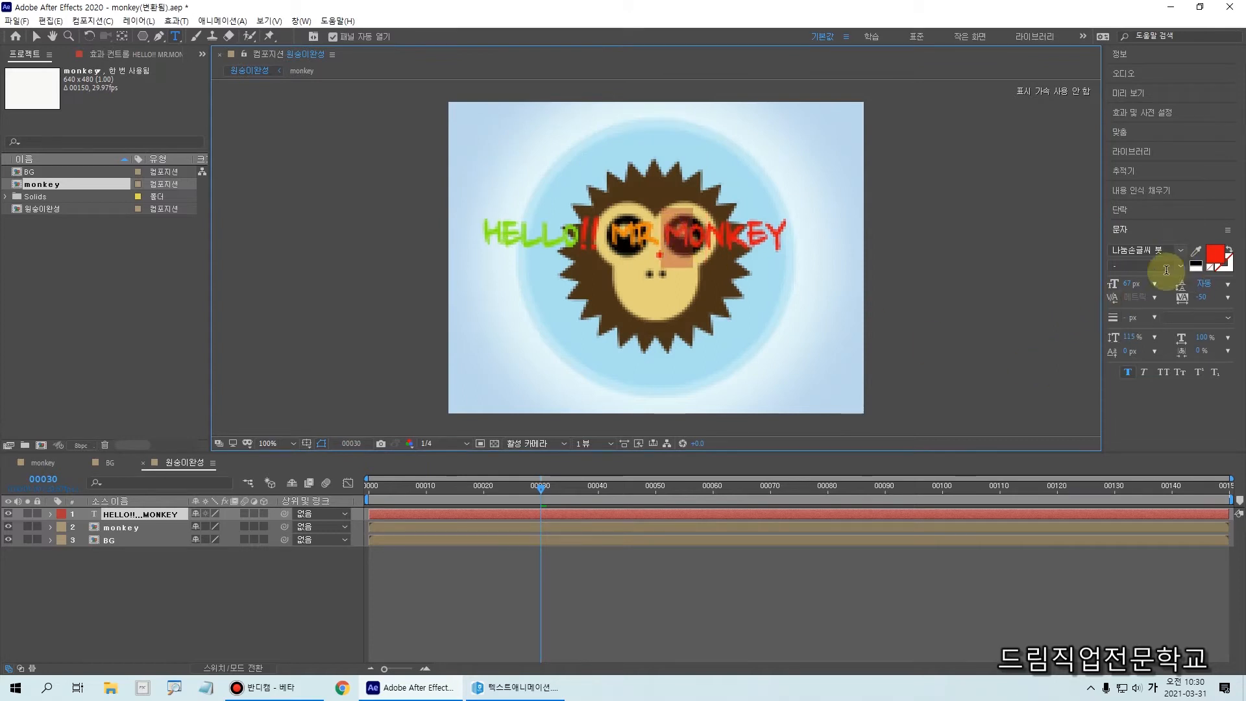
pyautogui.click(1136, 285)
pyautogui.moveTo(1146, 292); pyautogui.dragTo(1195, 319)
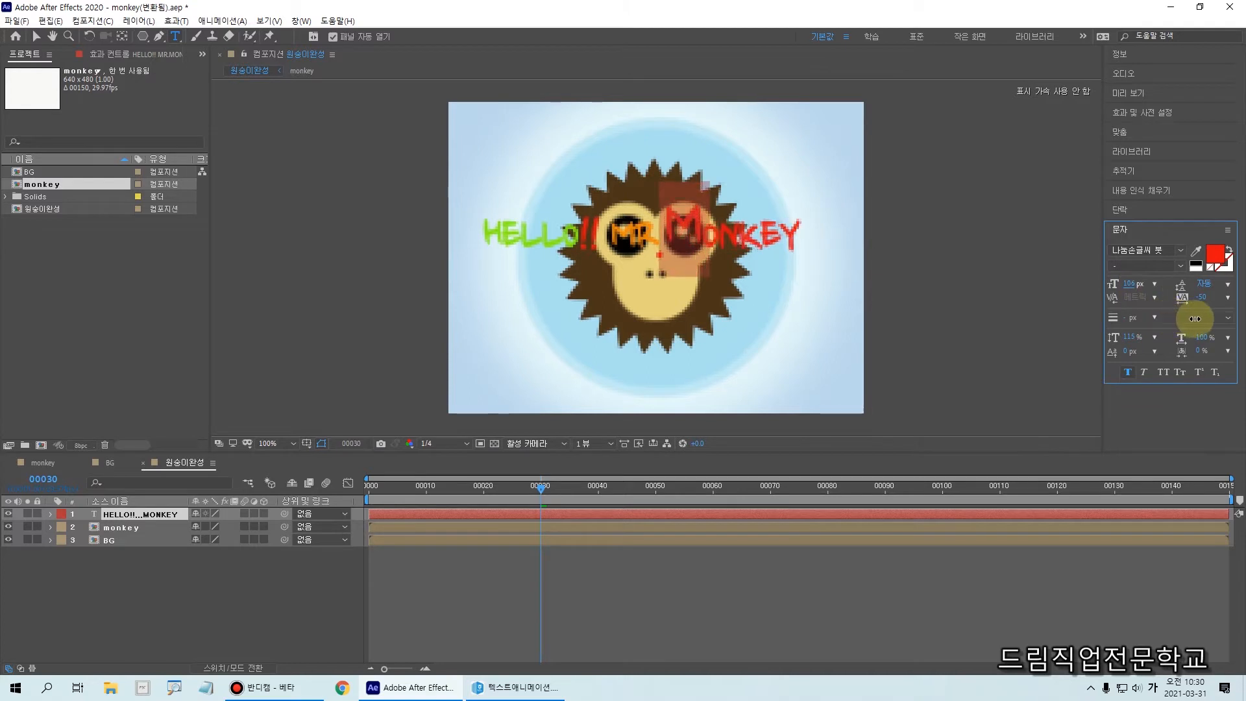
# - Recolor the letters ONKEY after the large M to blue
pyautogui.click(751, 237)
pyautogui.moveTo(702, 238); pyautogui.dragTo(952, 325)
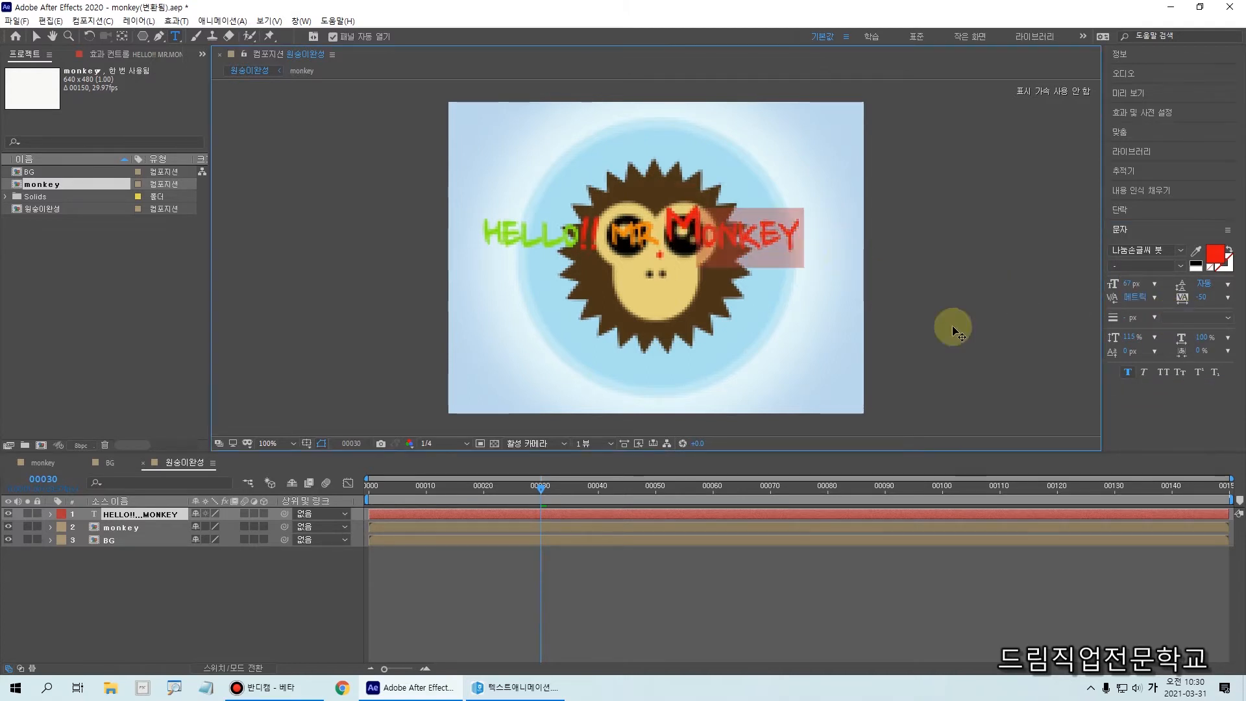
pyautogui.click(1212, 263)
pyautogui.moveTo(615, 201)
pyautogui.mouseDown()
pyautogui.moveTo(621, 270)
pyautogui.moveTo(618, 220)
pyautogui.mouseUp()
pyautogui.click(717, 157)
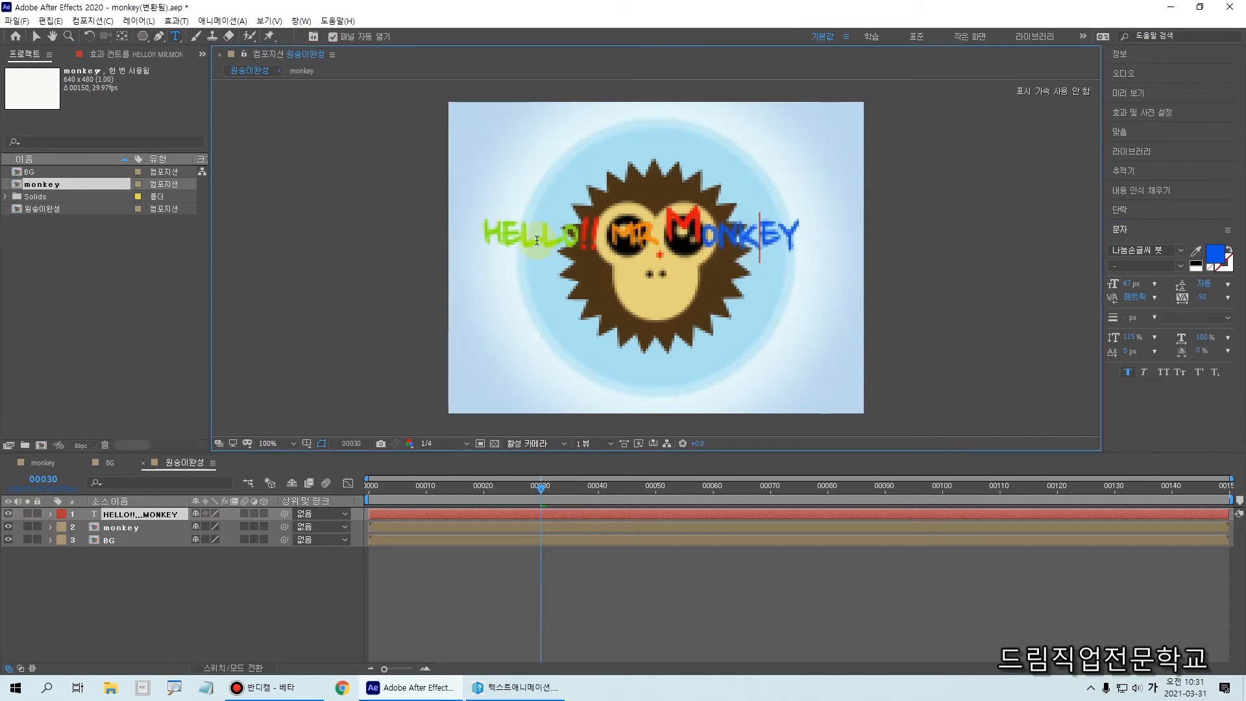
# - Enlarge the initial H of HELLO to a font size of 94 px and recolor it red FB0909
pyautogui.moveTo(501, 237); pyautogui.dragTo(480, 237)
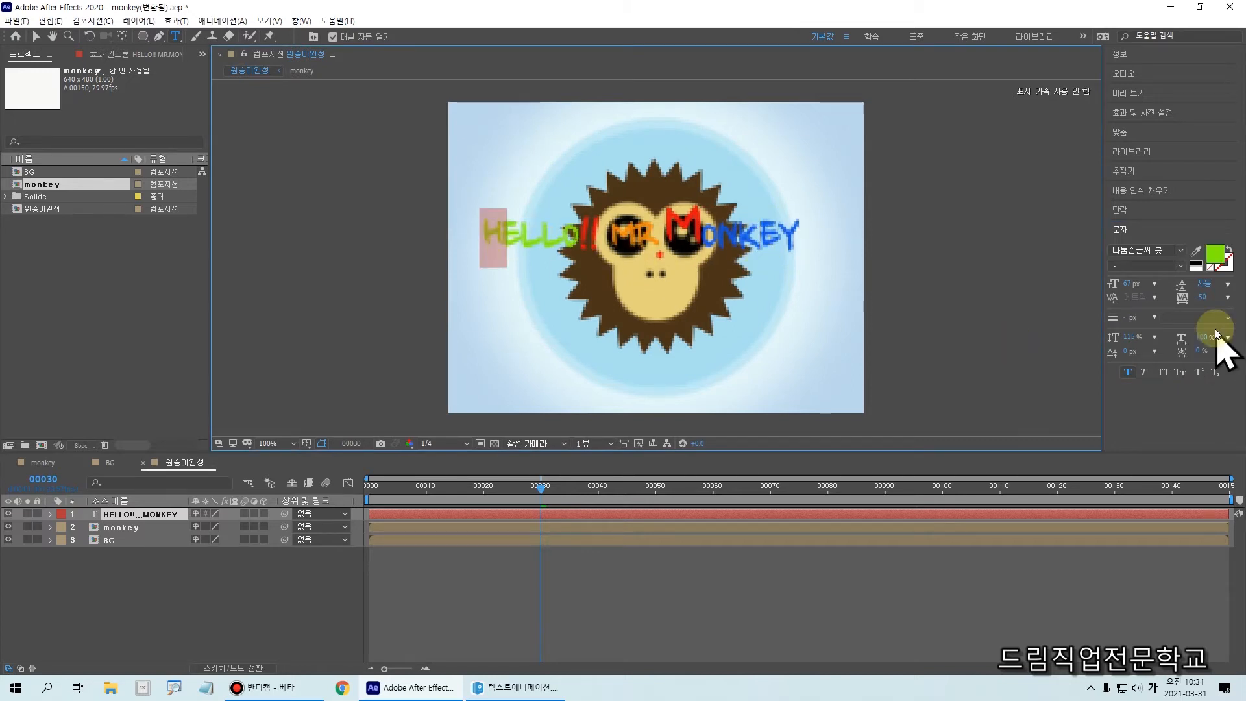
pyautogui.moveTo(1129, 286); pyautogui.dragTo(1163, 306)
pyautogui.click(1214, 260)
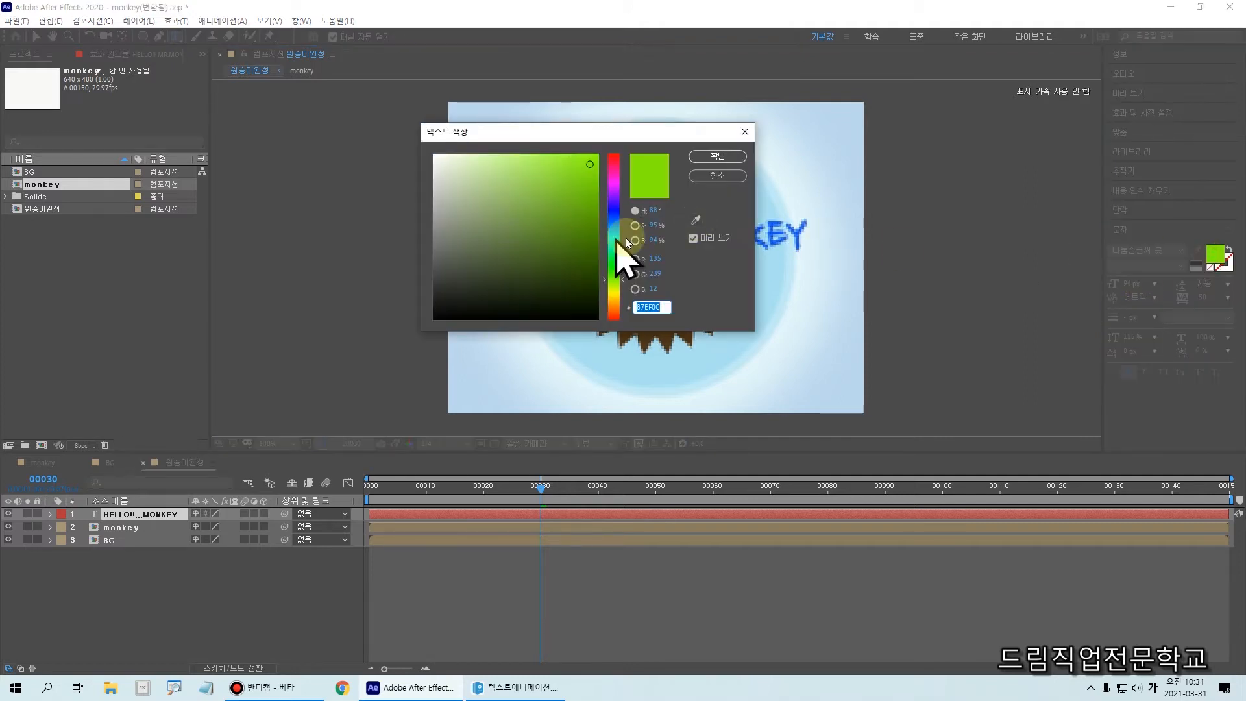
pyautogui.moveTo(614, 217); pyautogui.dragTo(605, 156)
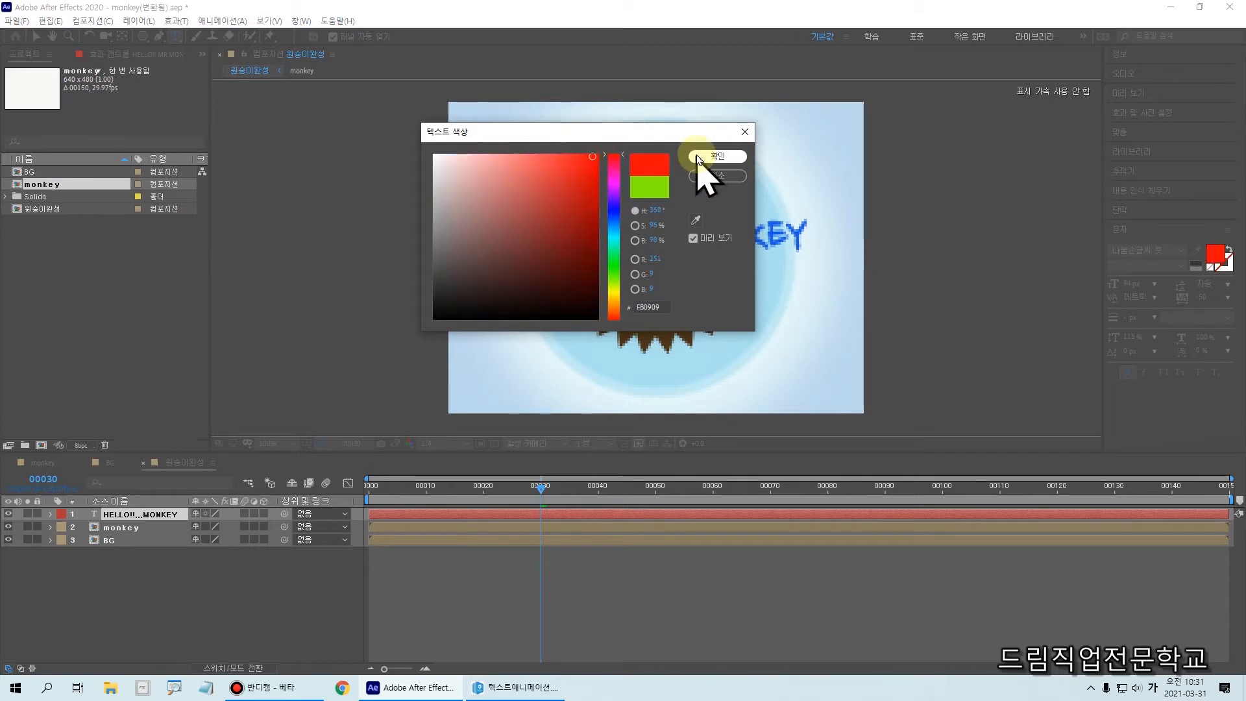
pyautogui.click(716, 157)
pyautogui.click(551, 242)
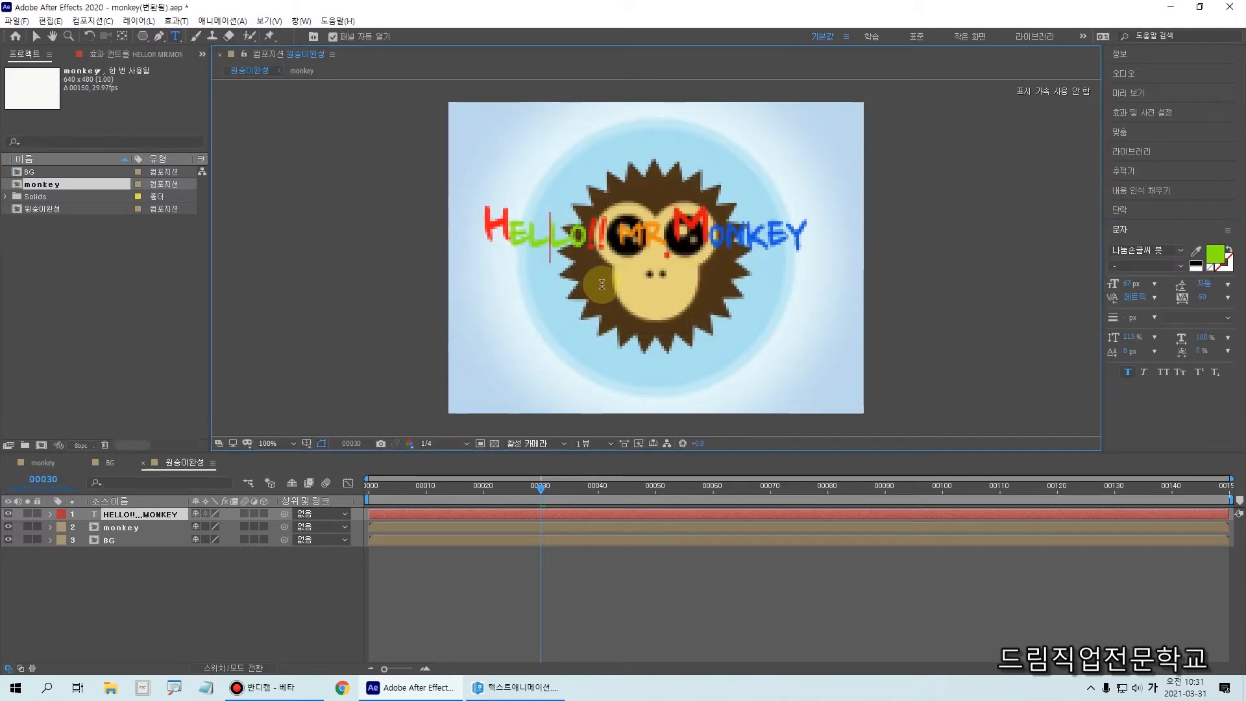
# - Recolor the letters ELLO after the large H to a dark reddish brown
pyautogui.moveTo(507, 241); pyautogui.dragTo(580, 247)
pyautogui.click(1213, 255)
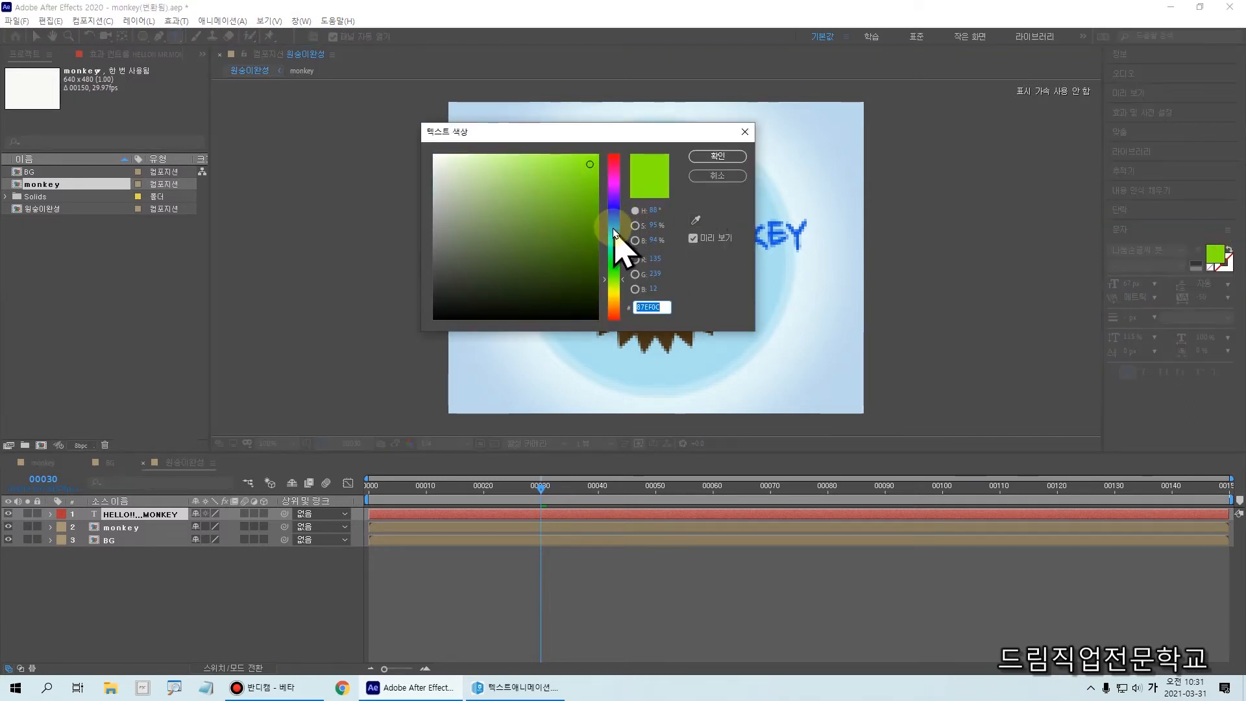
pyautogui.click(609, 313)
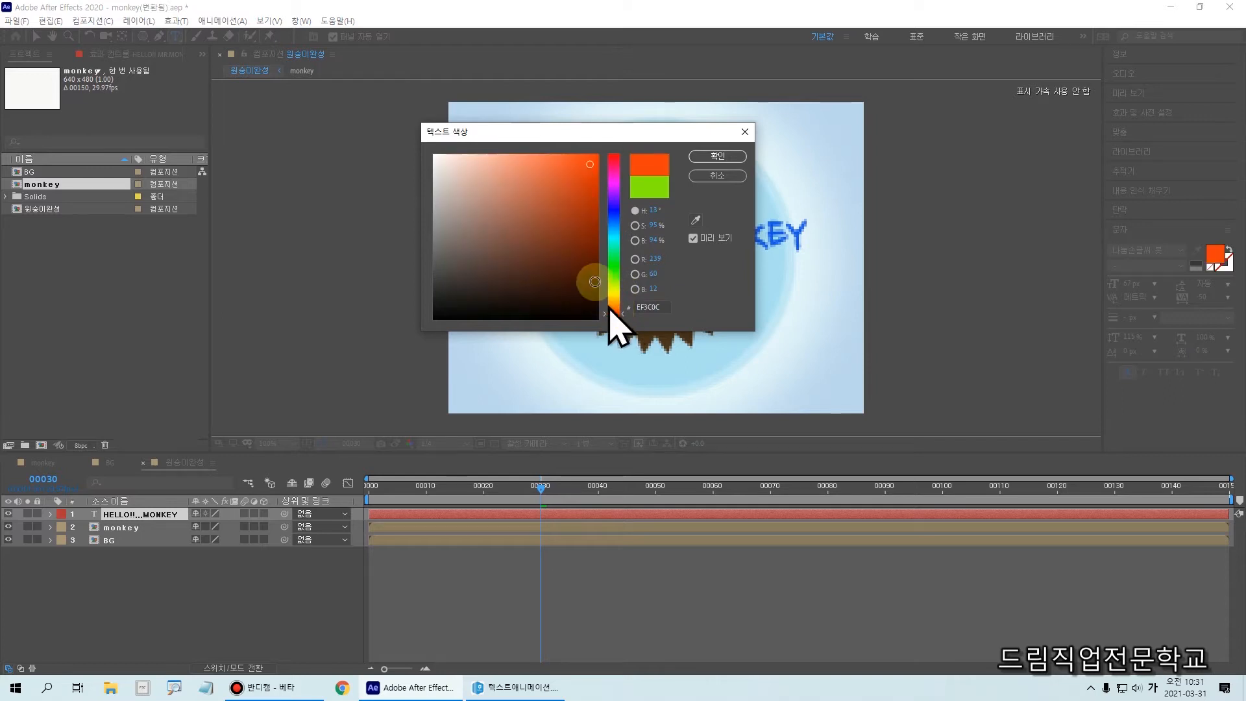
pyautogui.click(580, 254)
pyautogui.click(717, 156)
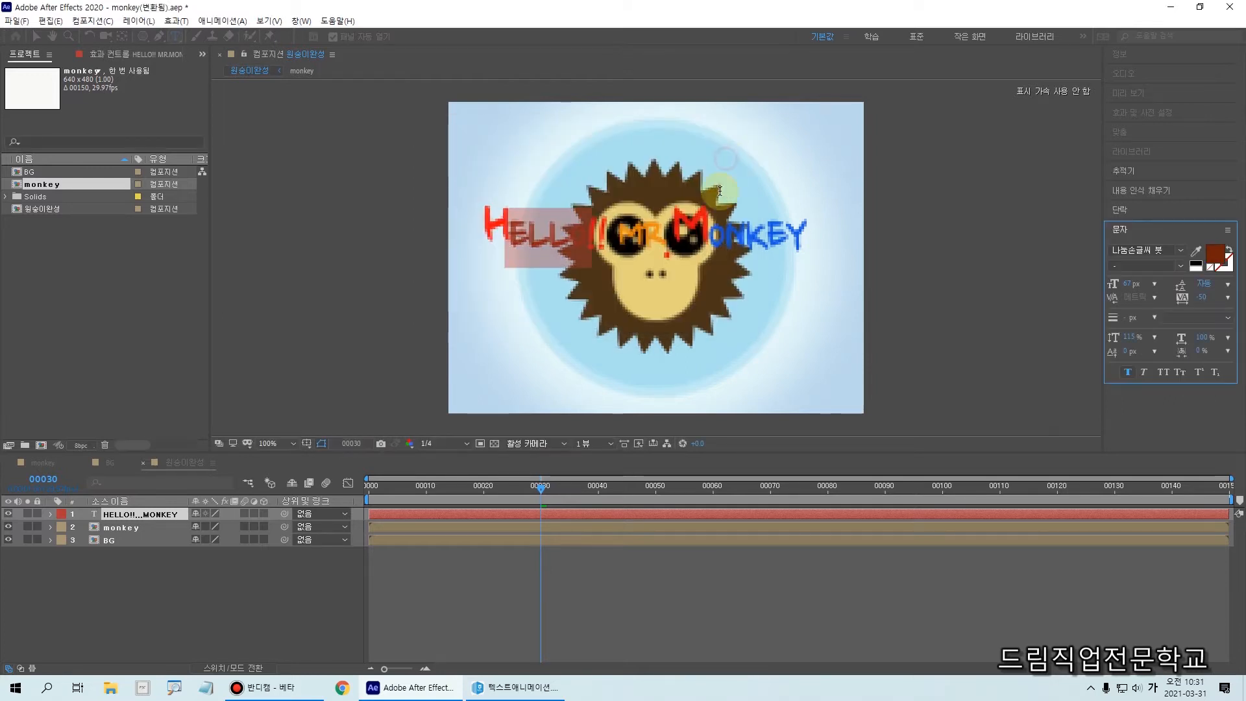
pyautogui.click(519, 249)
pyautogui.click(543, 249)
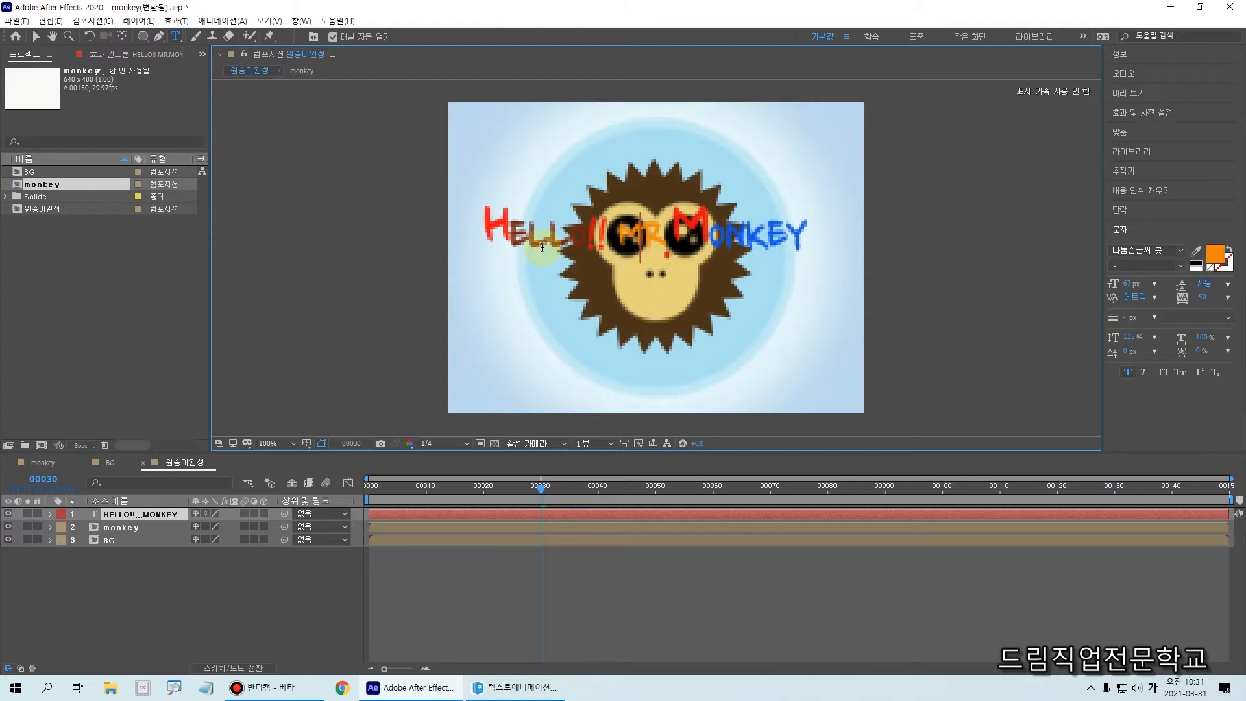
# - Recolor the letters ELLO after the large H to dark green
pyautogui.moveTo(516, 239); pyautogui.dragTo(590, 240)
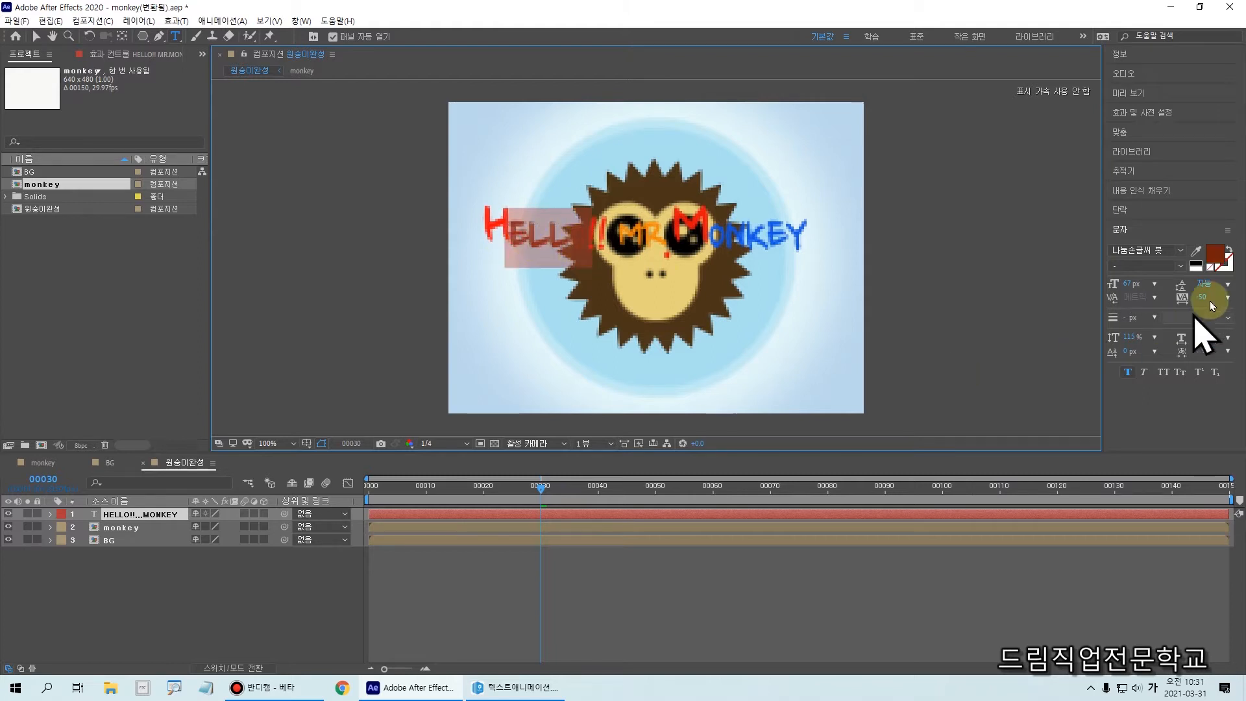
pyautogui.click(1208, 259)
pyautogui.click(614, 265)
pyautogui.moveTo(571, 222)
pyautogui.mouseDown()
pyautogui.moveTo(574, 170)
pyautogui.moveTo(593, 225)
pyautogui.mouseUp()
pyautogui.click(698, 157)
pyautogui.click(658, 255)
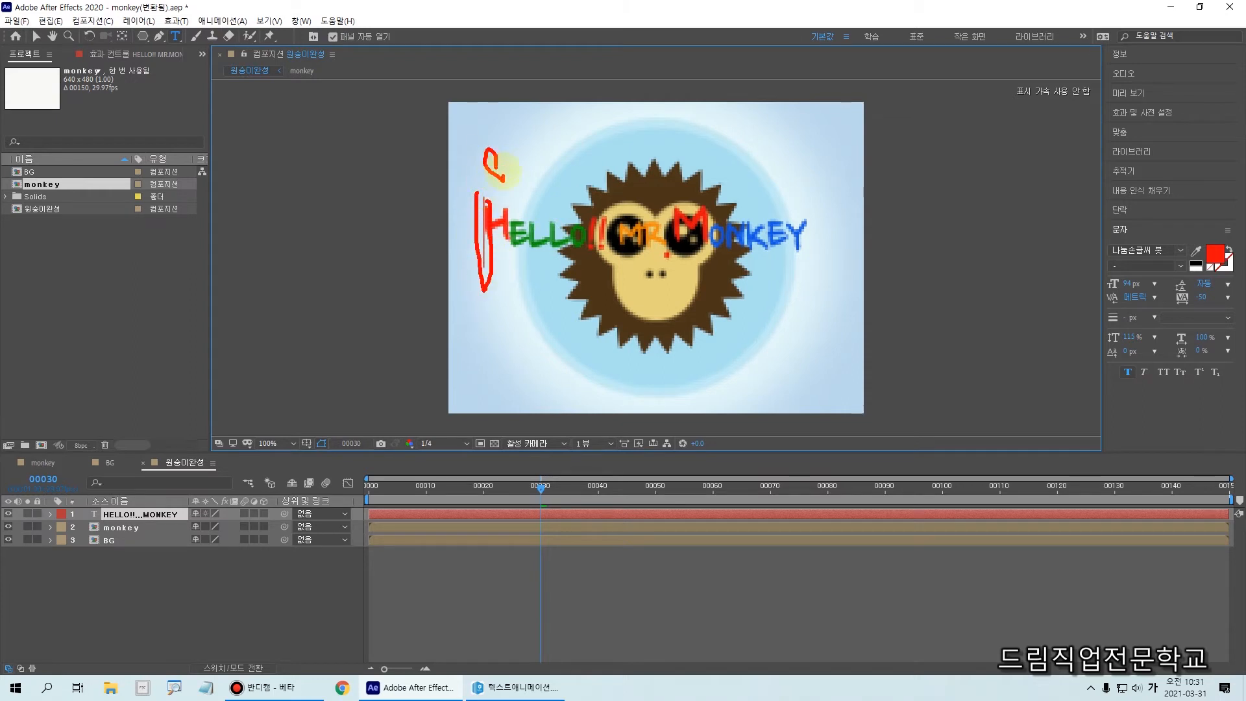
# - Insert a ♥ symbol before HELLO and a ☆ symbol after MONKEY in the title text
pyautogui.press('Escape')
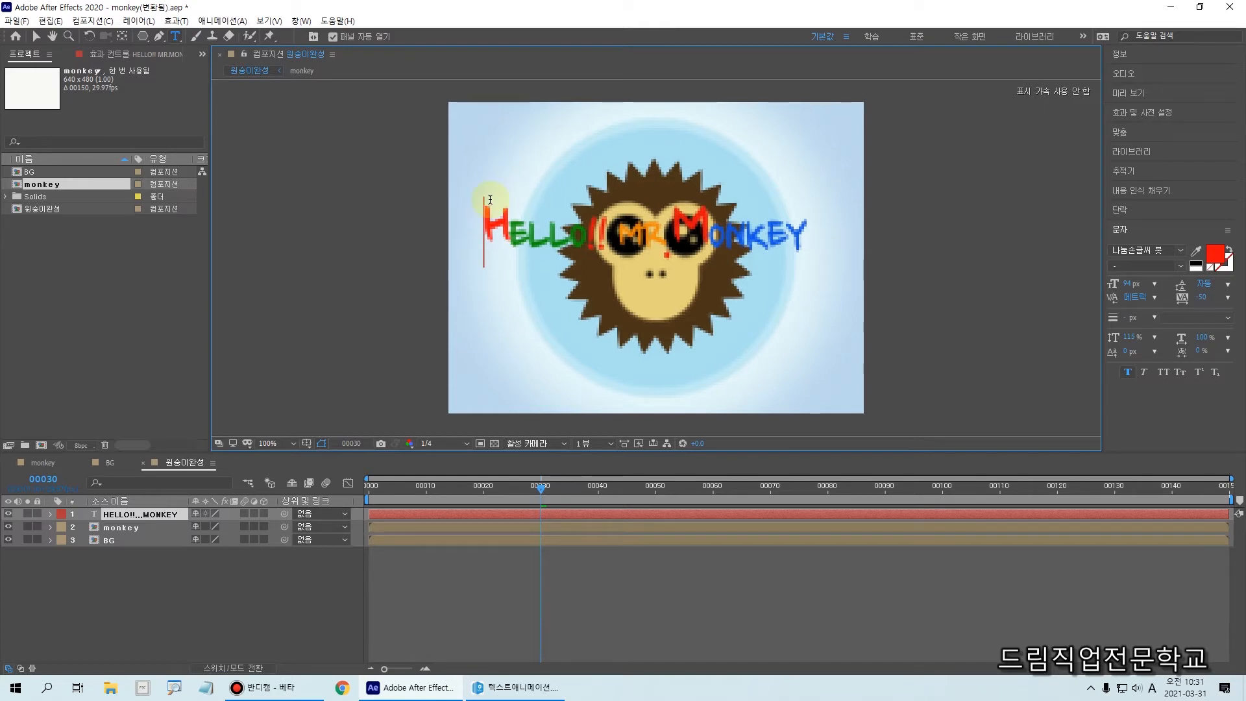
pyautogui.write('a')
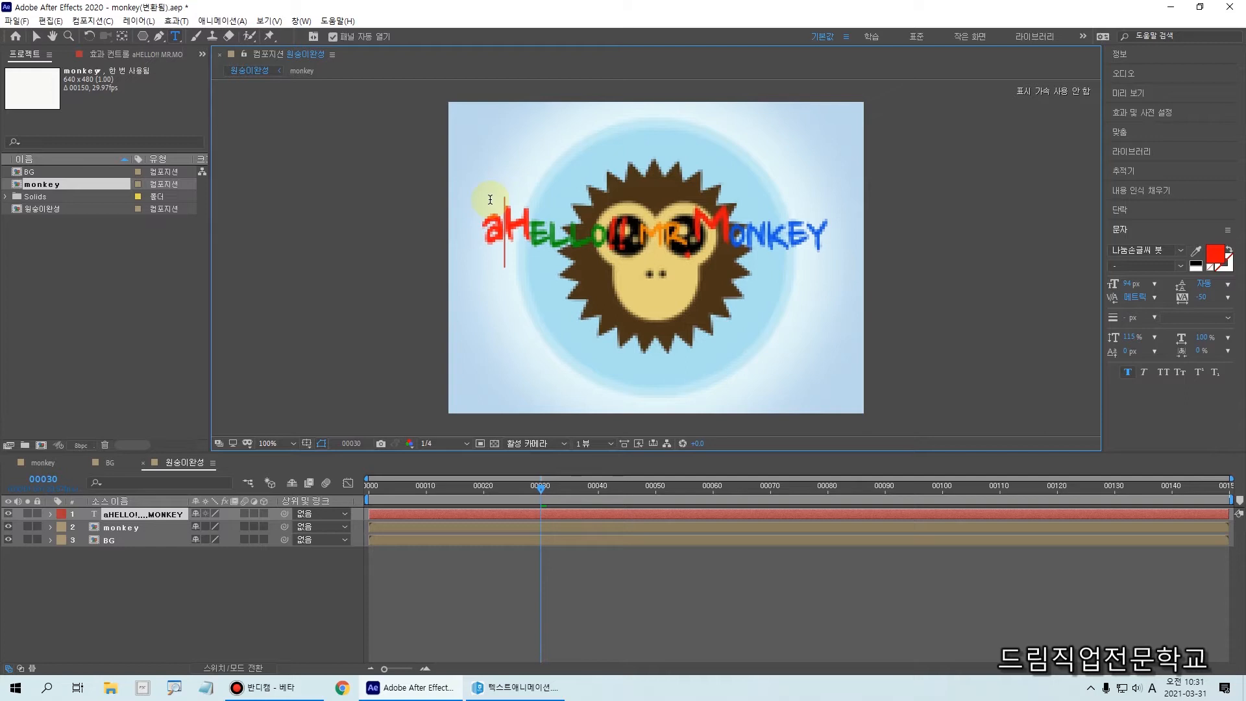
pyautogui.press('BackSpace')
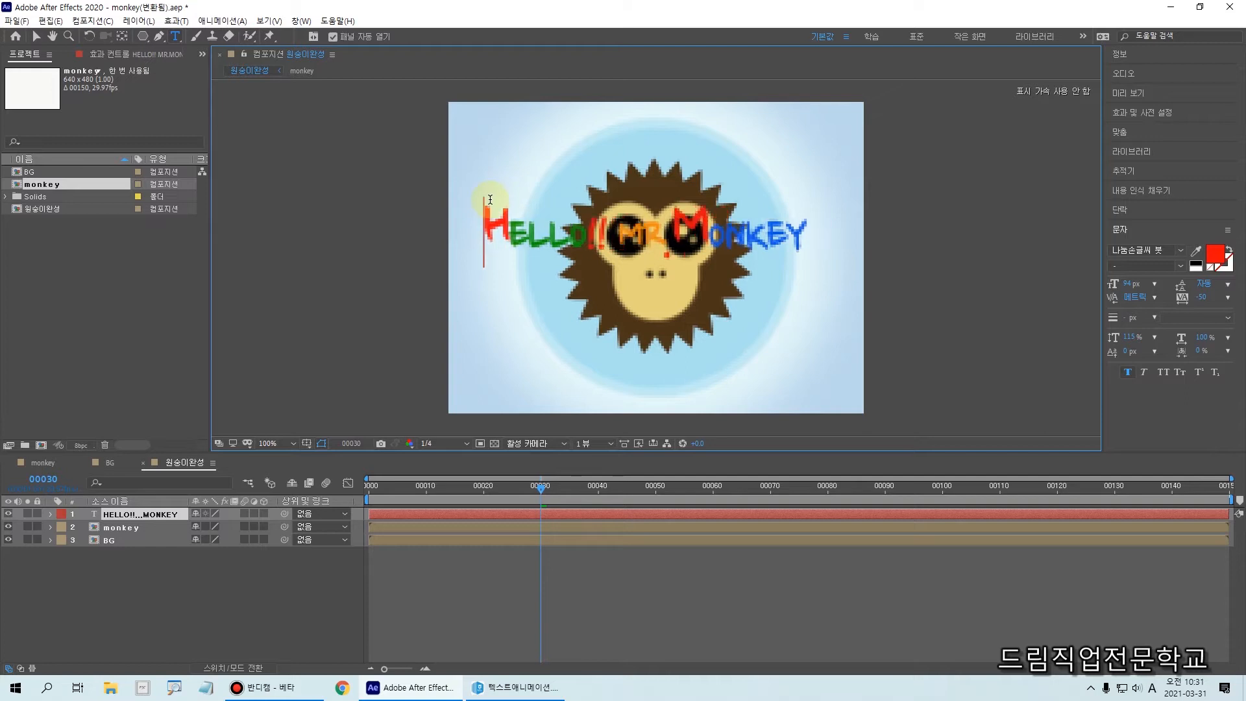
pyautogui.press('Hangul_Hanja')
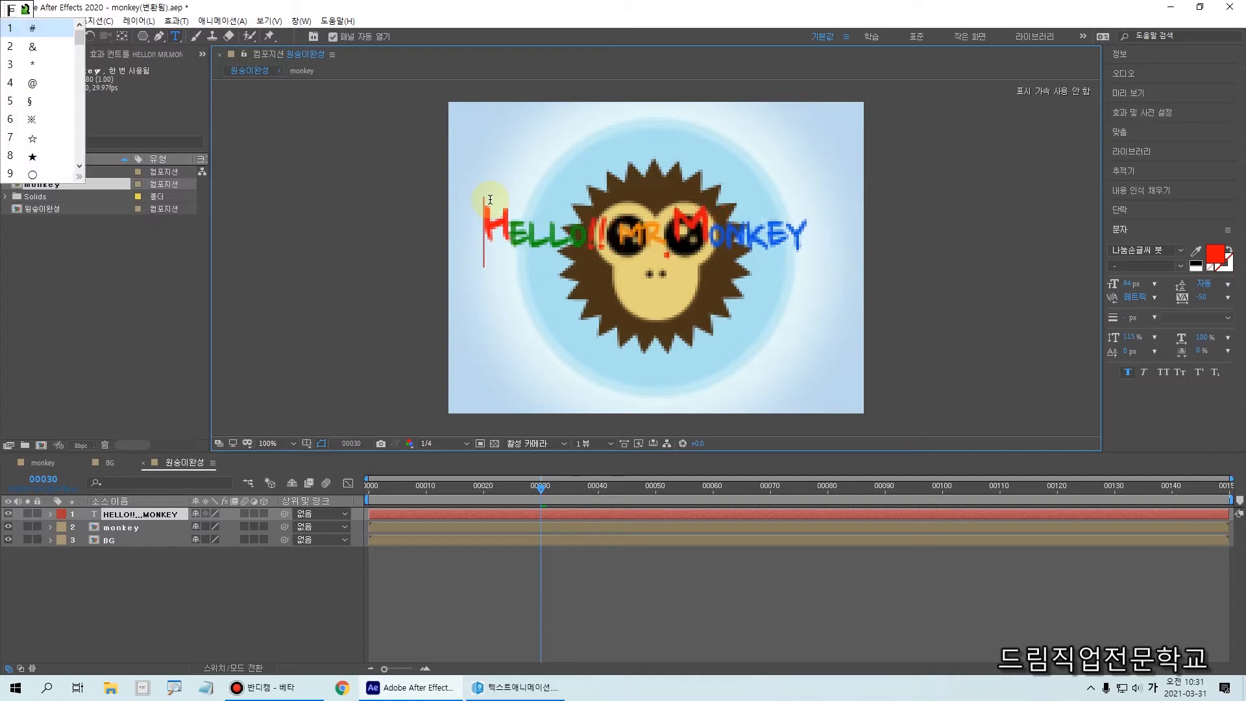
pyautogui.click(80, 177)
pyautogui.click(174, 124)
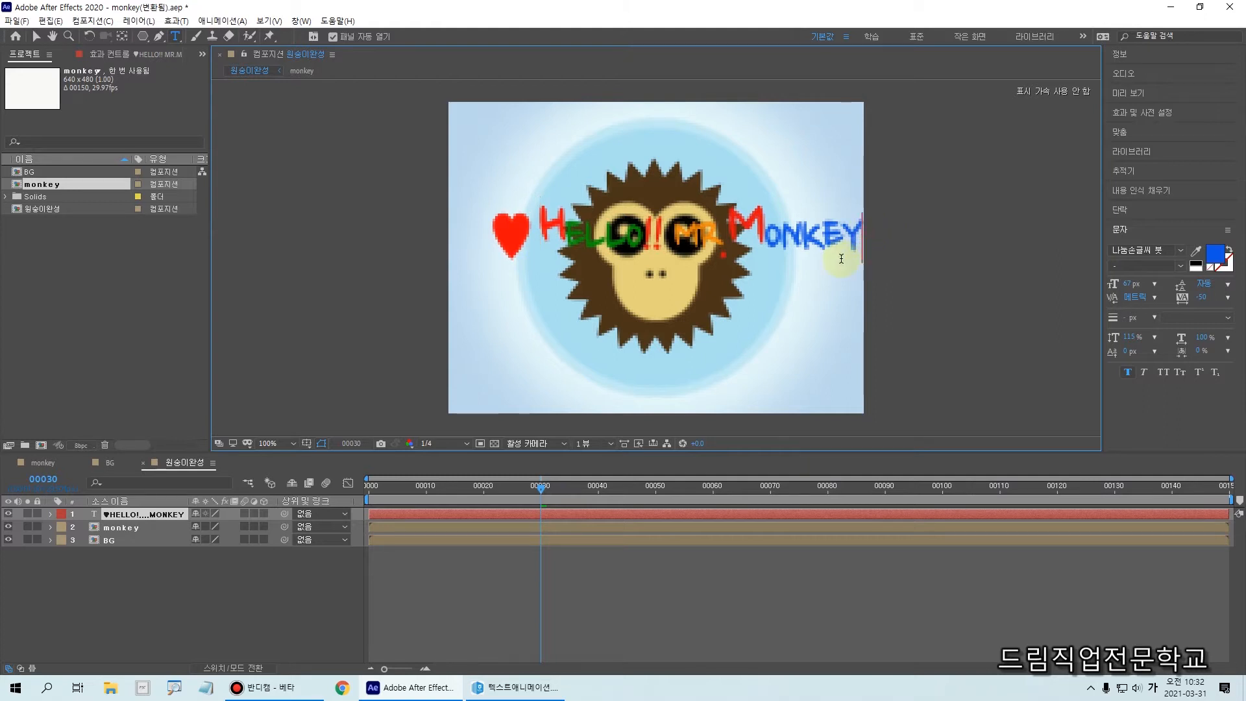
pyautogui.press('Hangul_Hanja')
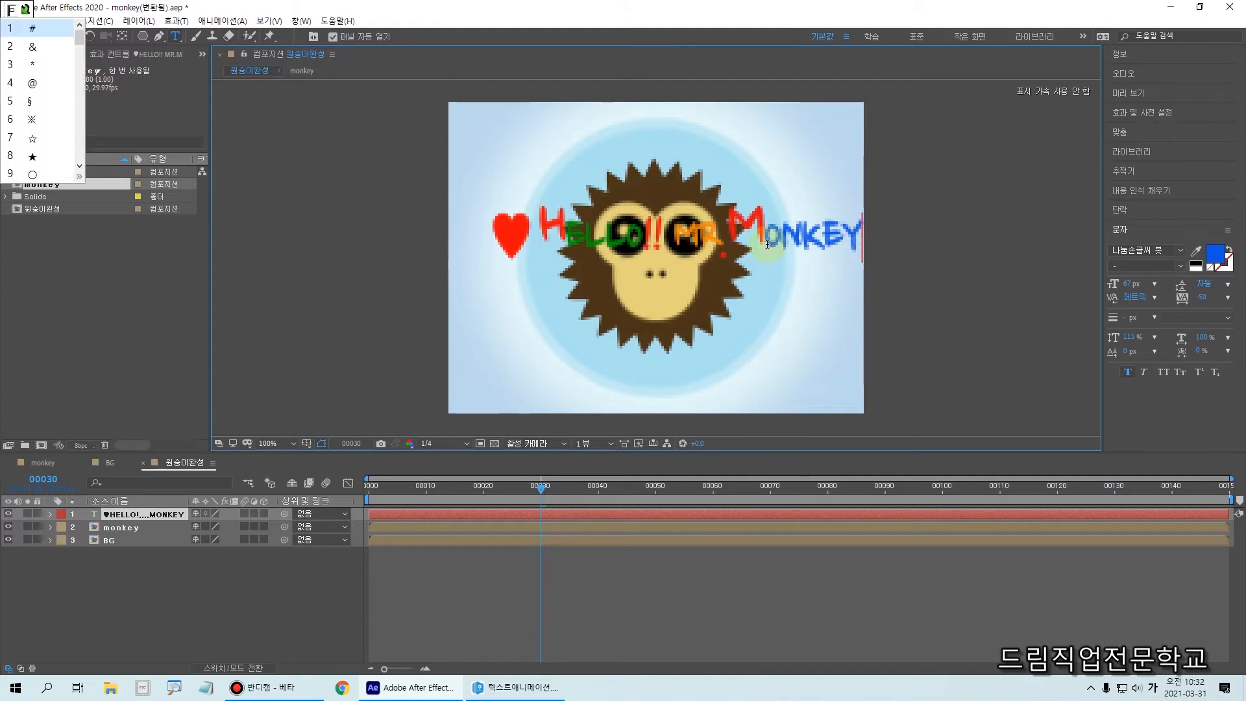
pyautogui.click(31, 138)
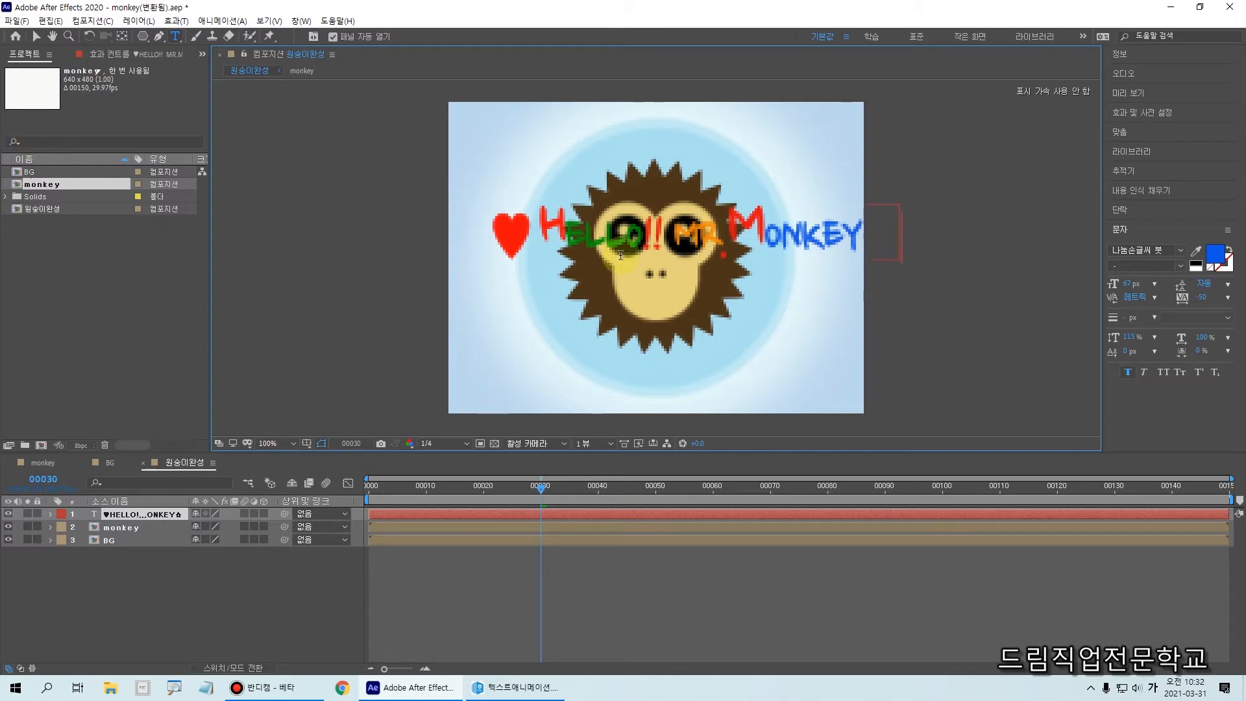
# - Reduce the whole title text layer to a font size of 49 px and place it across the middle of the monkey's face
pyautogui.click(38, 37)
pyautogui.moveTo(496, 222)
pyautogui.mouseDown()
pyautogui.moveTo(509, 212)
pyautogui.moveTo(495, 206)
pyautogui.mouseUp()
pyautogui.moveTo(620, 236); pyautogui.dragTo(601, 239)
pyautogui.moveTo(1144, 295); pyautogui.dragTo(1115, 284)
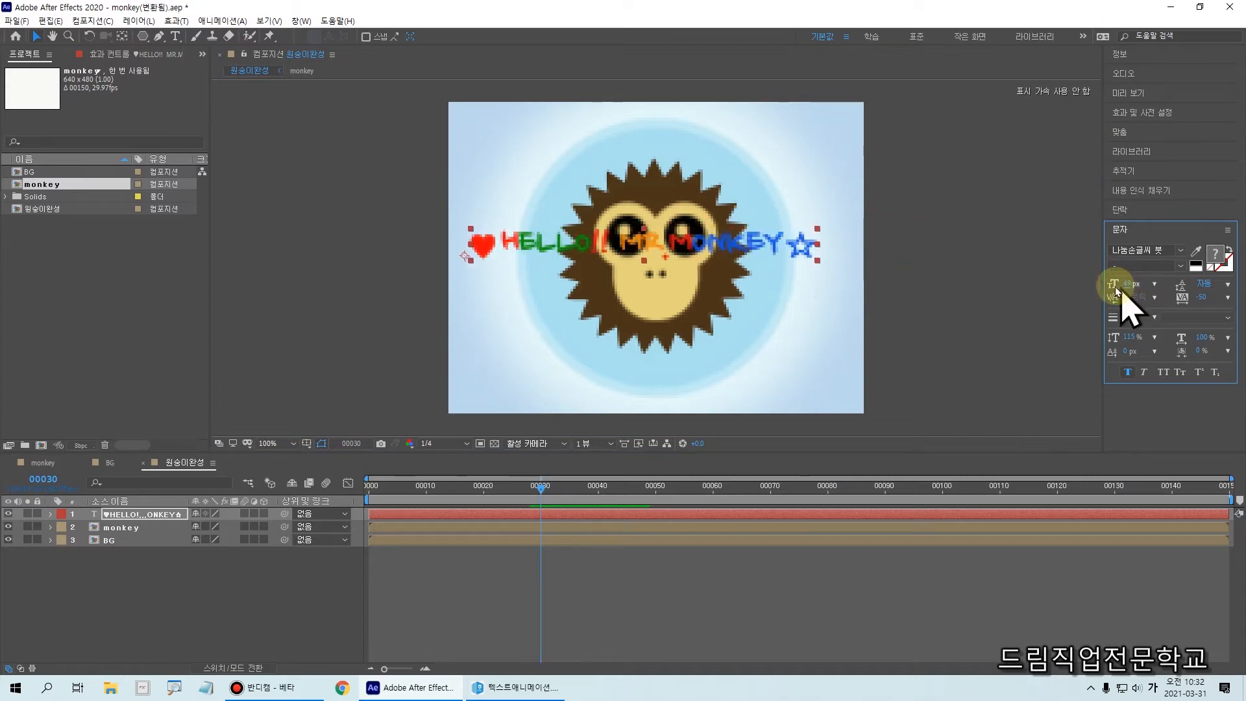
pyautogui.moveTo(691, 246)
pyautogui.mouseDown()
pyautogui.moveTo(716, 249)
pyautogui.moveTo(711, 267)
pyautogui.moveTo(701, 256)
pyautogui.mouseUp()
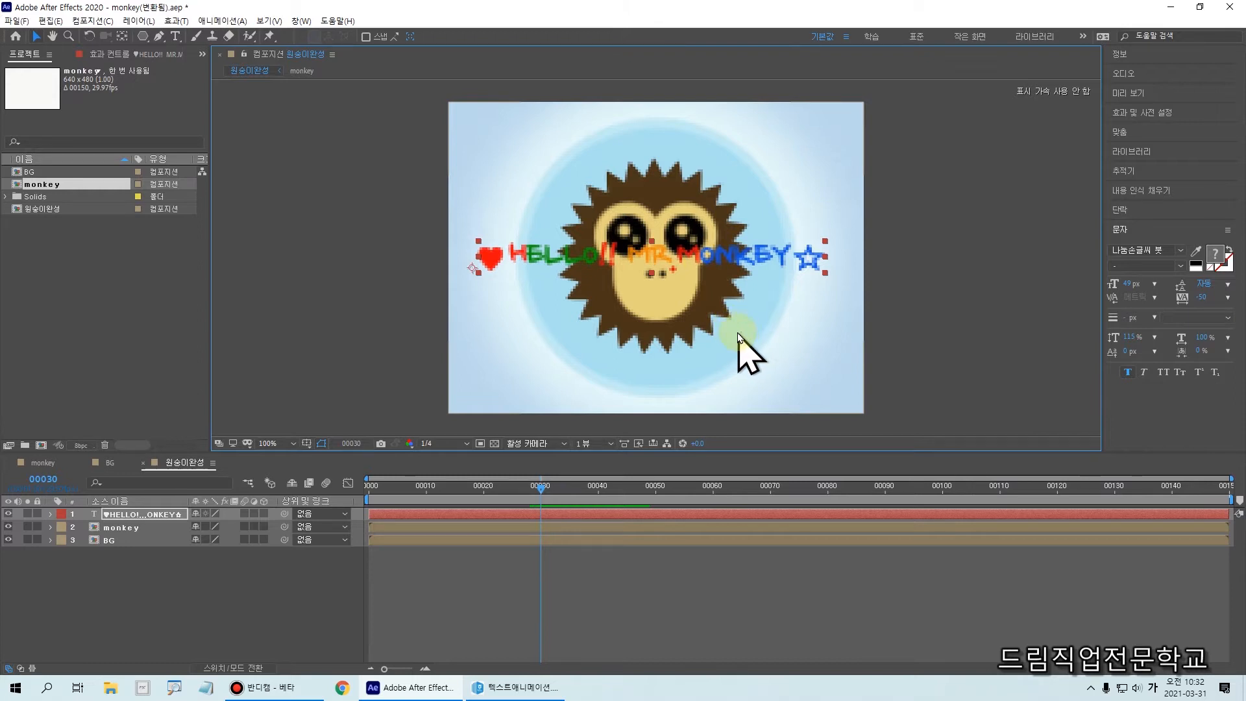
# - Switch to the 텍스트애니메이션.hwp document in 한글 and place its window below the composition view for reading the instructions
pyautogui.click(513, 687)
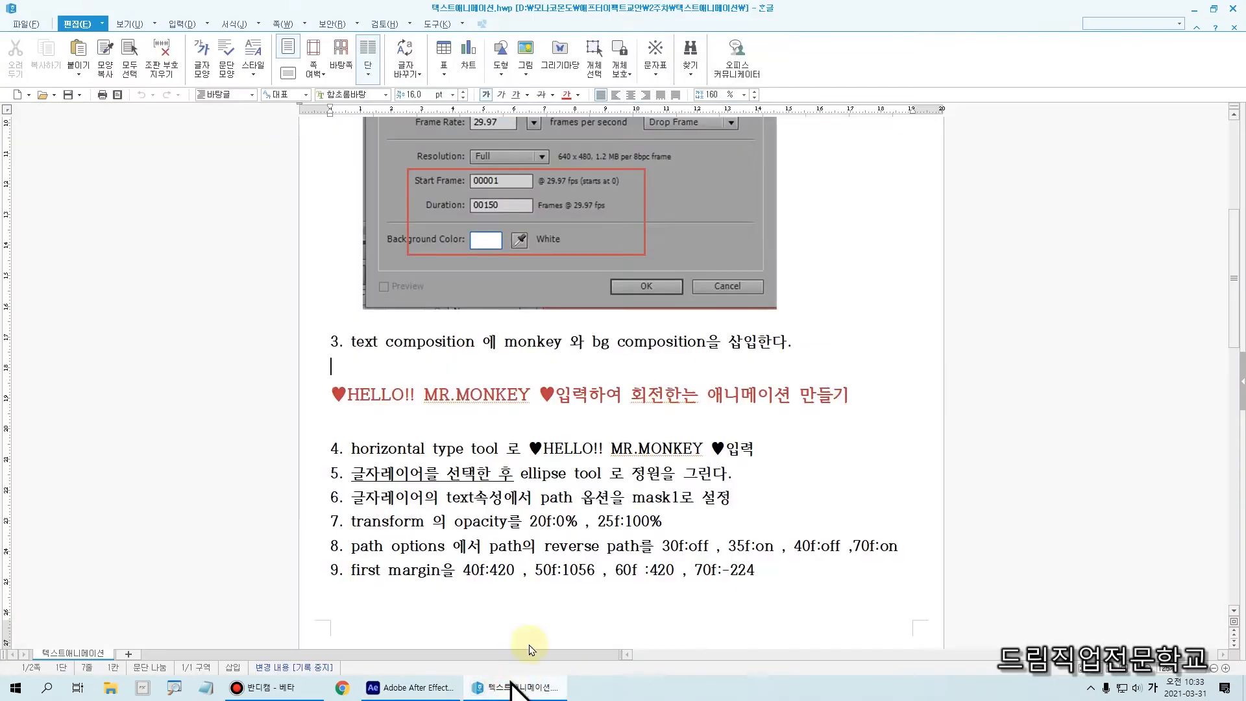
pyautogui.click(1213, 9)
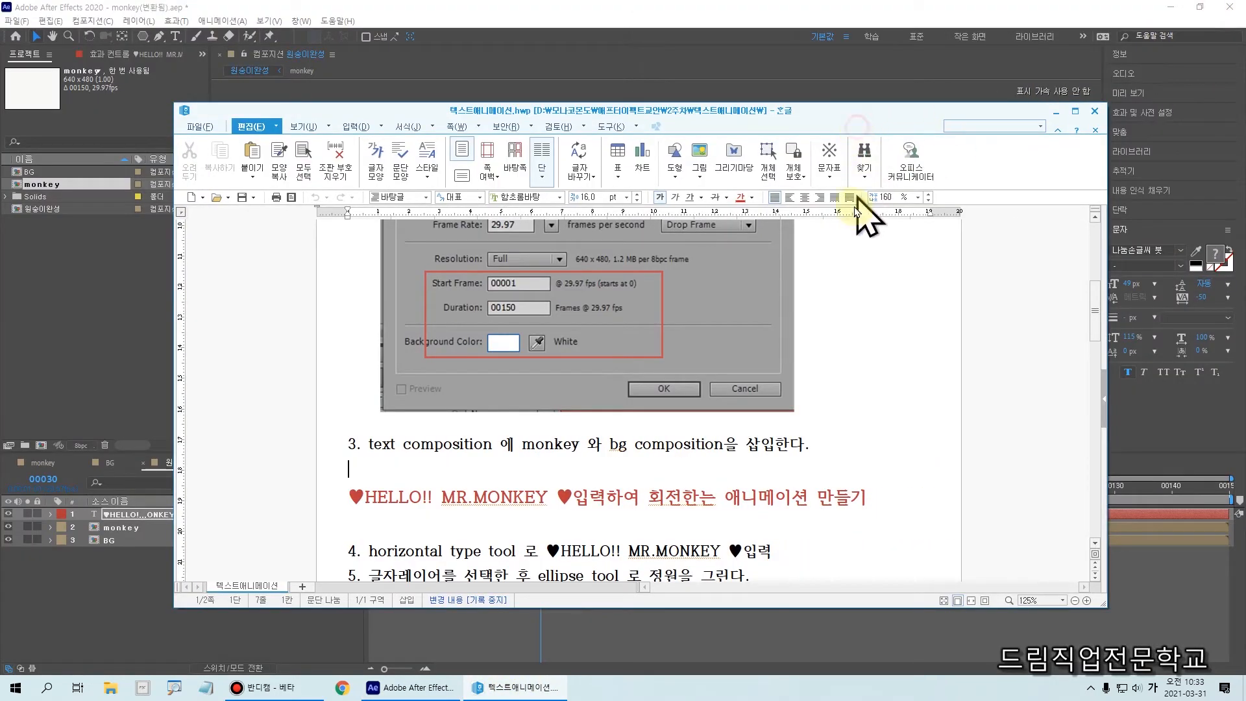
pyautogui.moveTo(854, 109); pyautogui.dragTo(810, 476)
pyautogui.scroll(-2, 684, 629)
pyautogui.scroll(1, 683, 630)
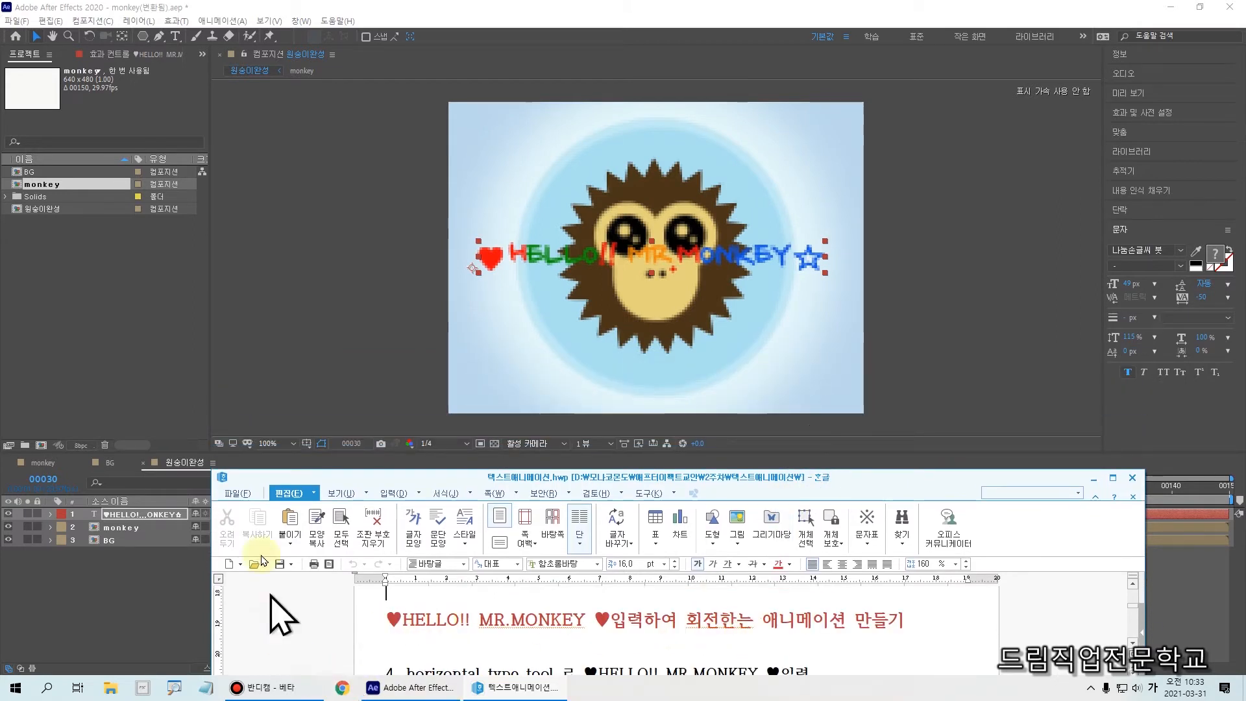
pyautogui.moveTo(270, 480); pyautogui.dragTo(374, 477)
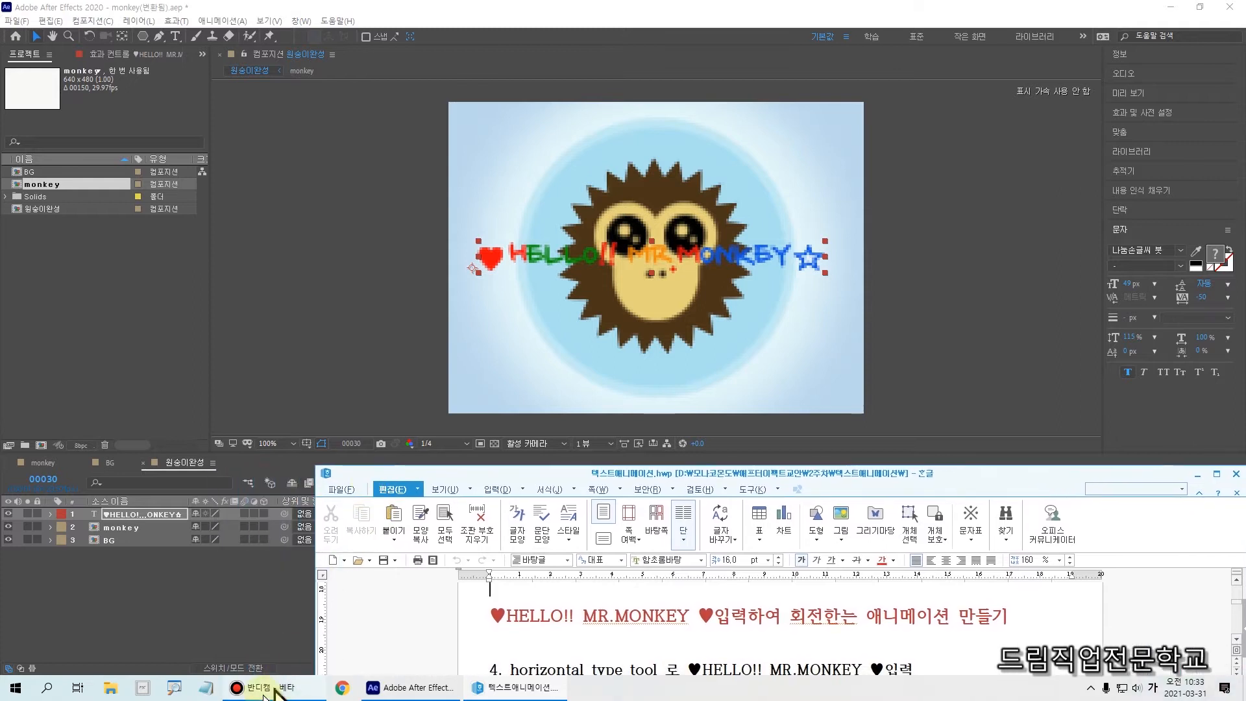
pyautogui.click(266, 689)
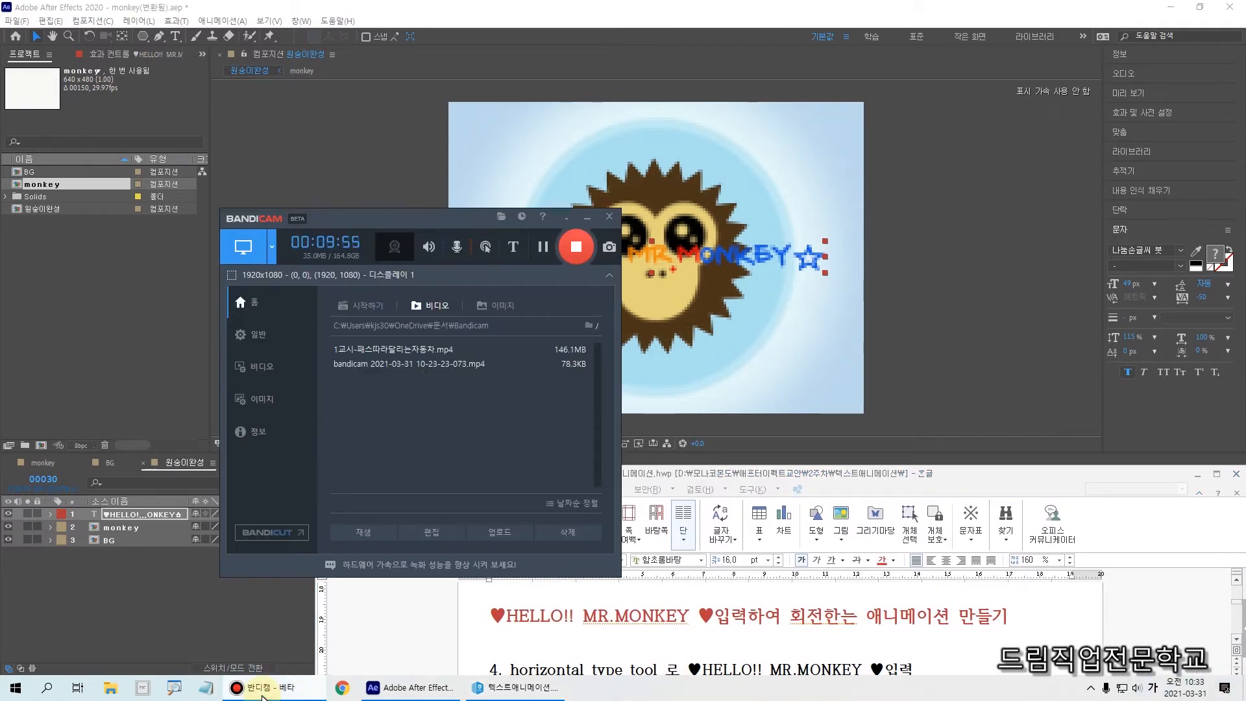
pyautogui.click(587, 216)
pyautogui.click(527, 465)
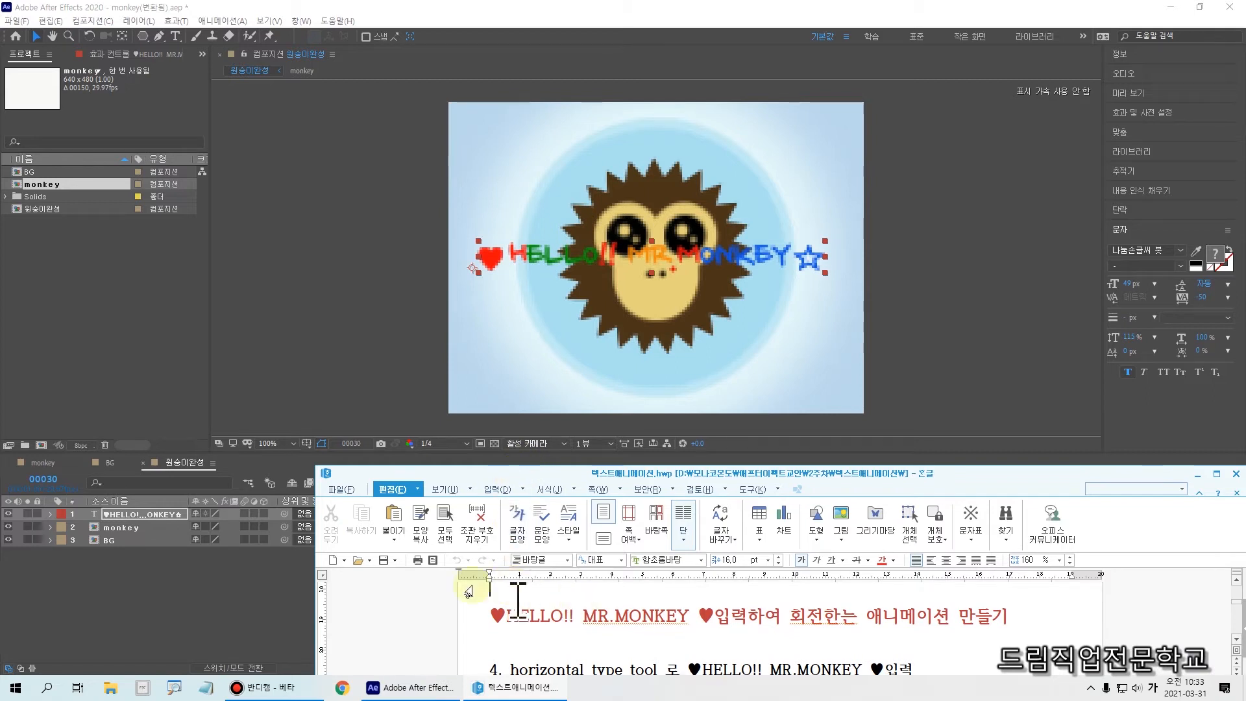
# - Read the document's red heading about the ♥HELLO!! MR.MONKEY ♥ animation, then return to After Effects
pyautogui.moveTo(488, 620); pyautogui.dragTo(719, 621)
pyautogui.click(798, 619)
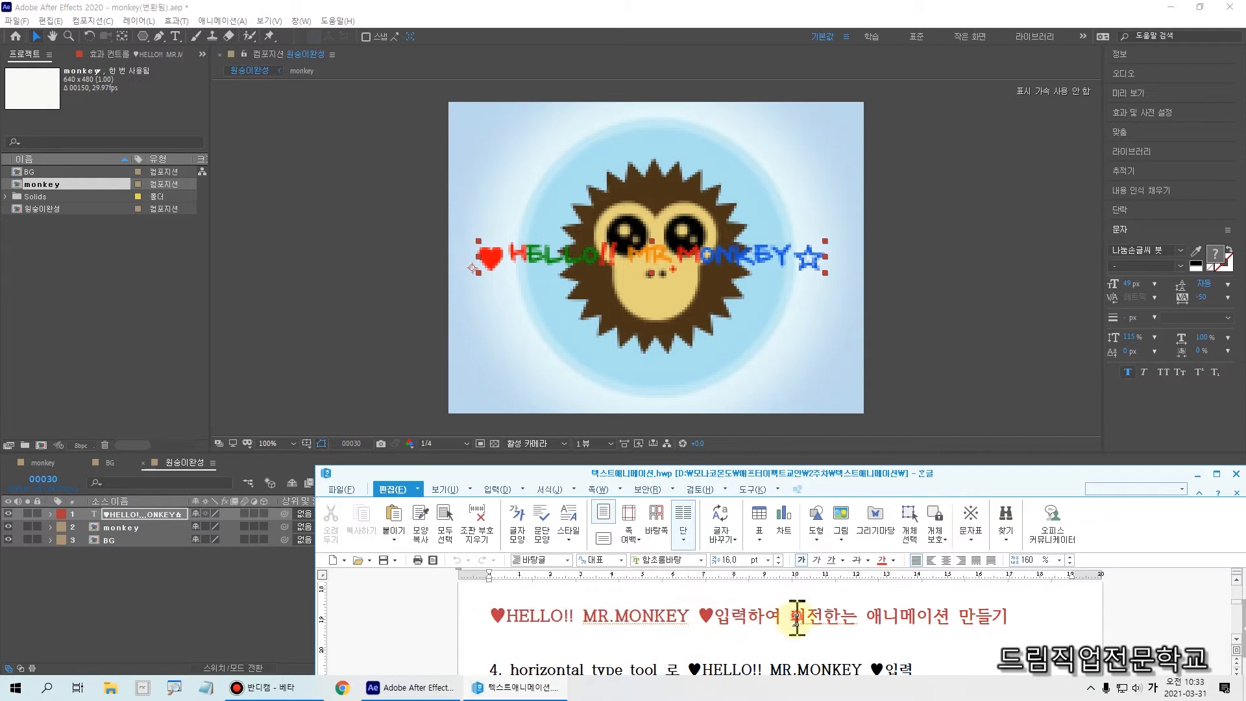
pyautogui.click(474, 617)
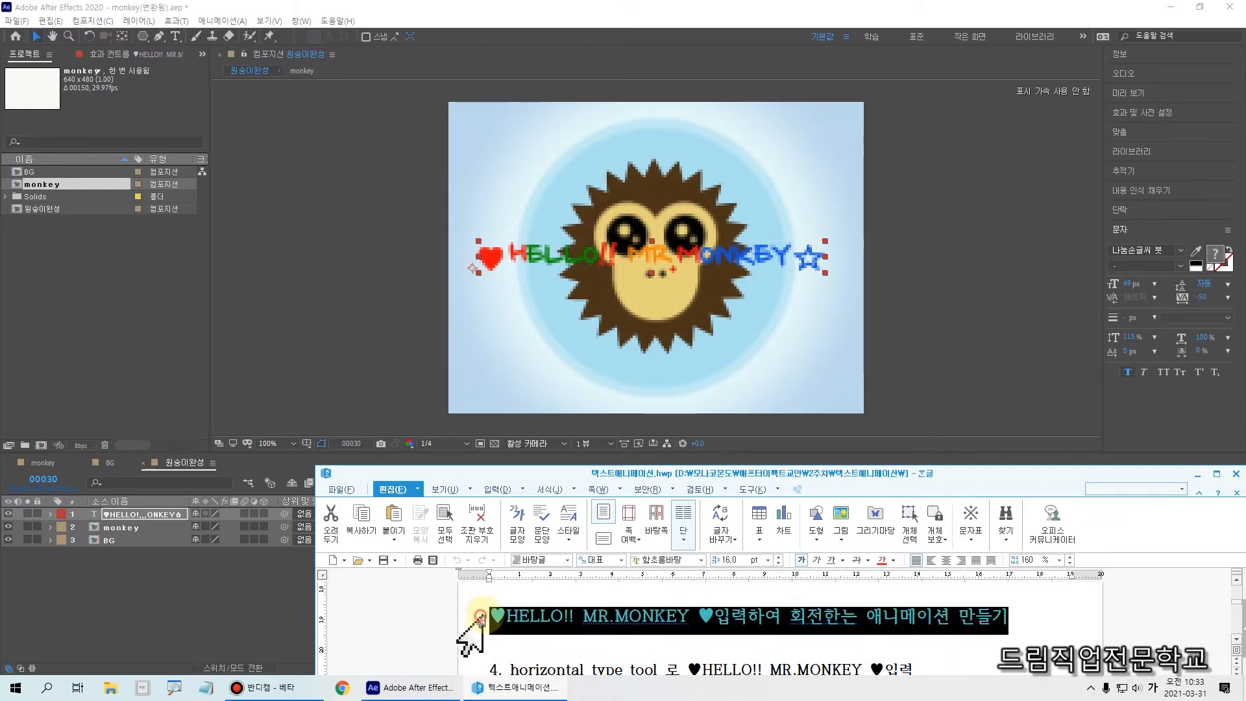
pyautogui.click(545, 620)
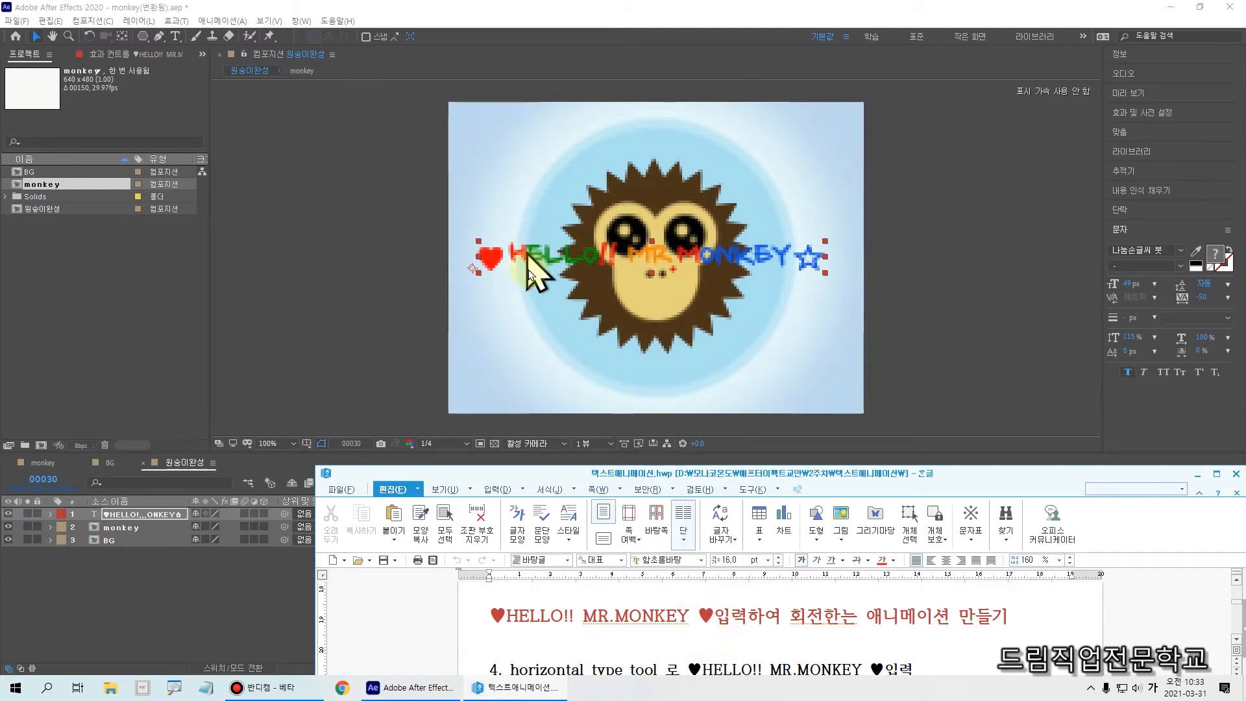
pyautogui.moveTo(533, 475); pyautogui.dragTo(374, 432)
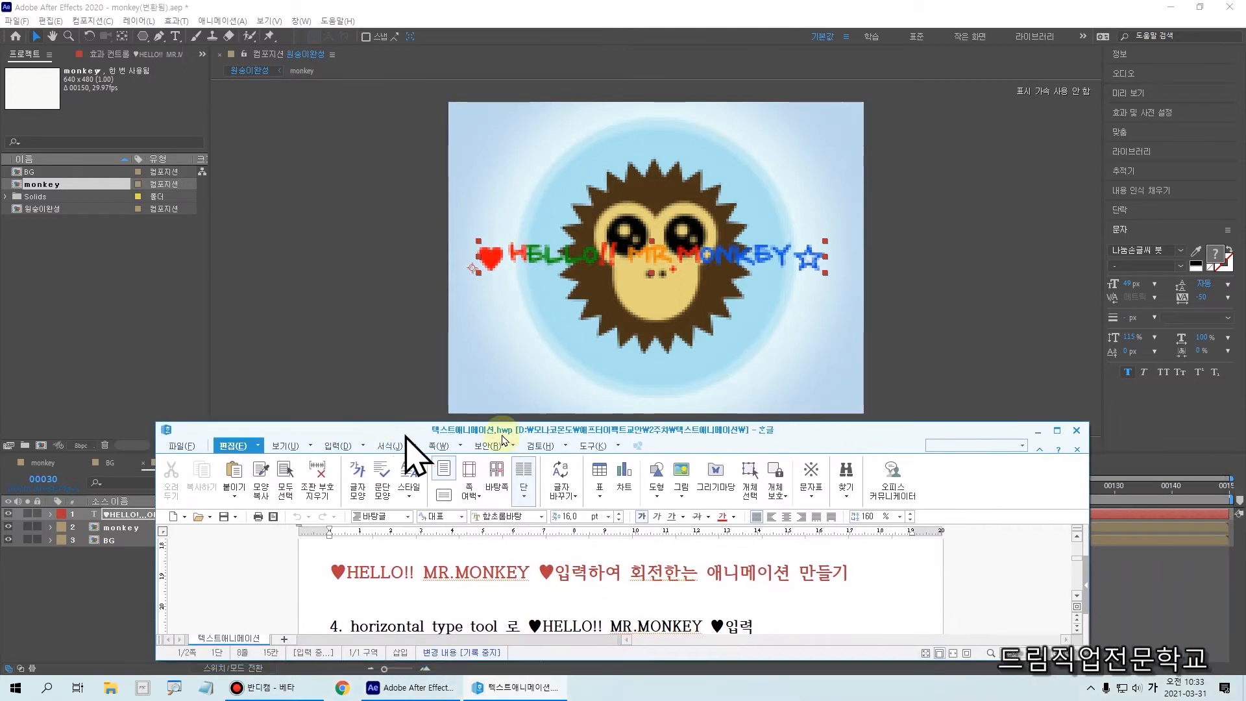
pyautogui.click(1040, 431)
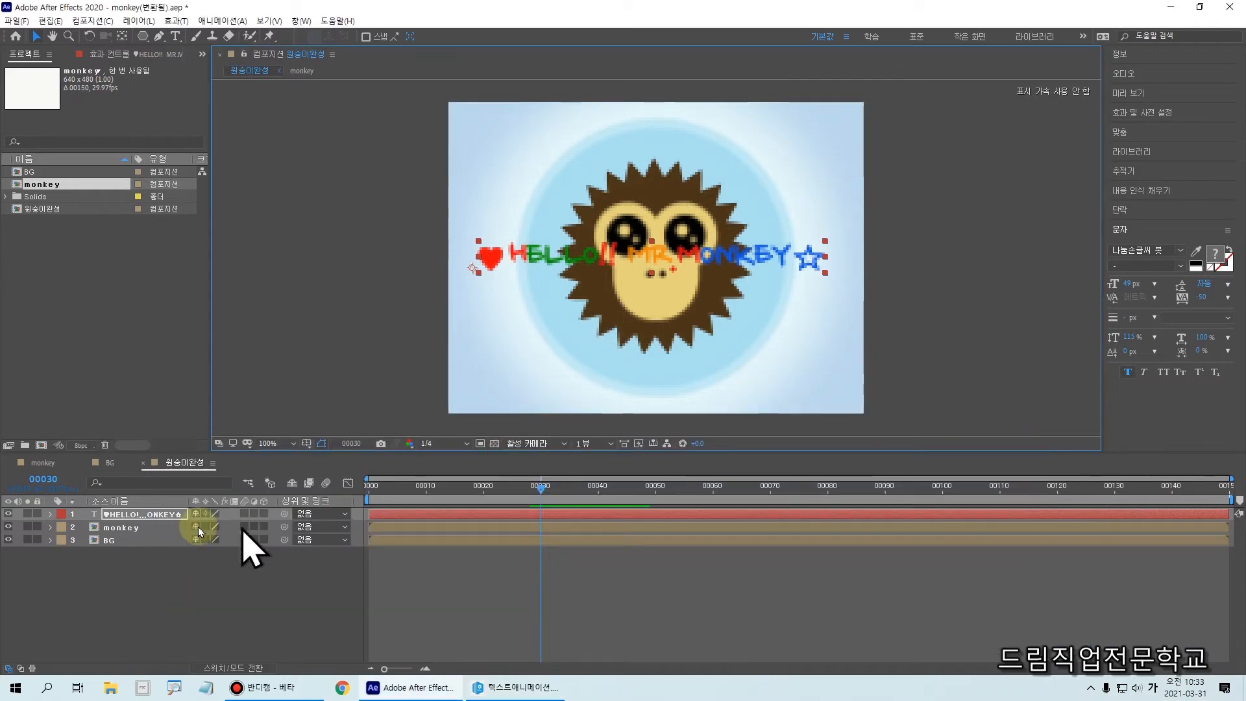
# - Select the title text layer with the heart and star in the 원숭이완성 timeline
pyautogui.moveTo(77, 502); pyautogui.dragTo(219, 531)
pyautogui.moveTo(126, 503); pyautogui.dragTo(149, 501)
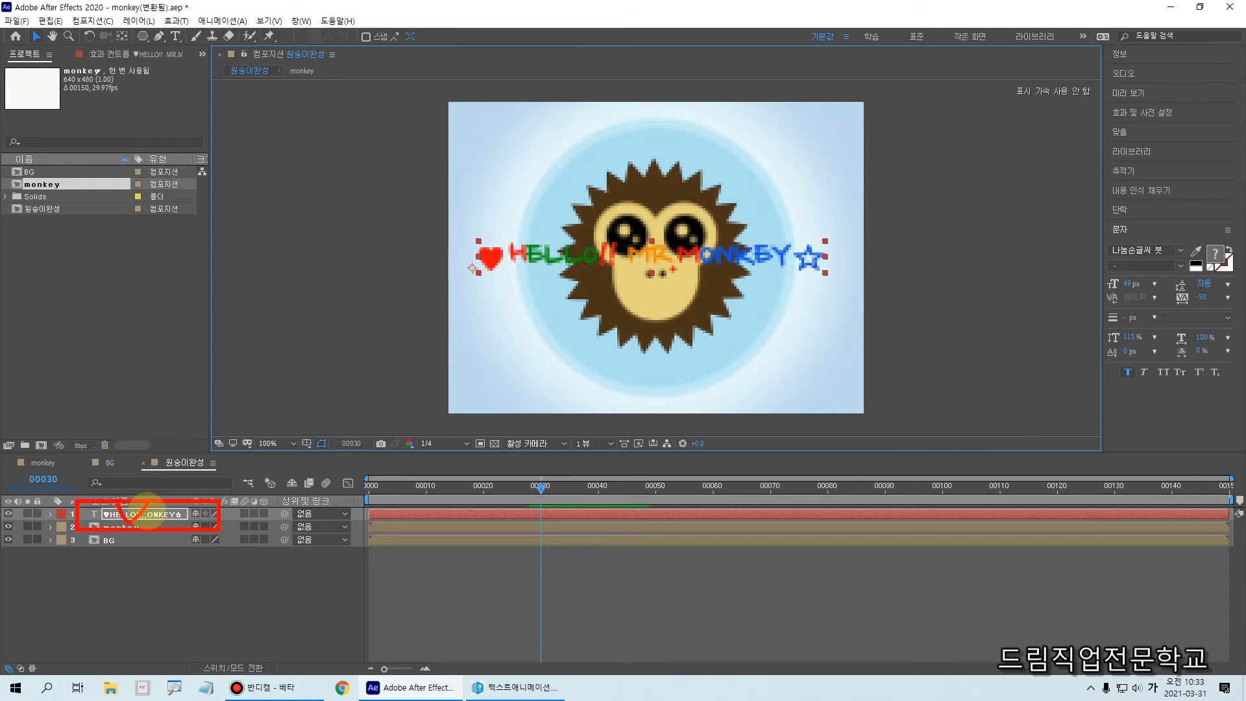
pyautogui.click(136, 515)
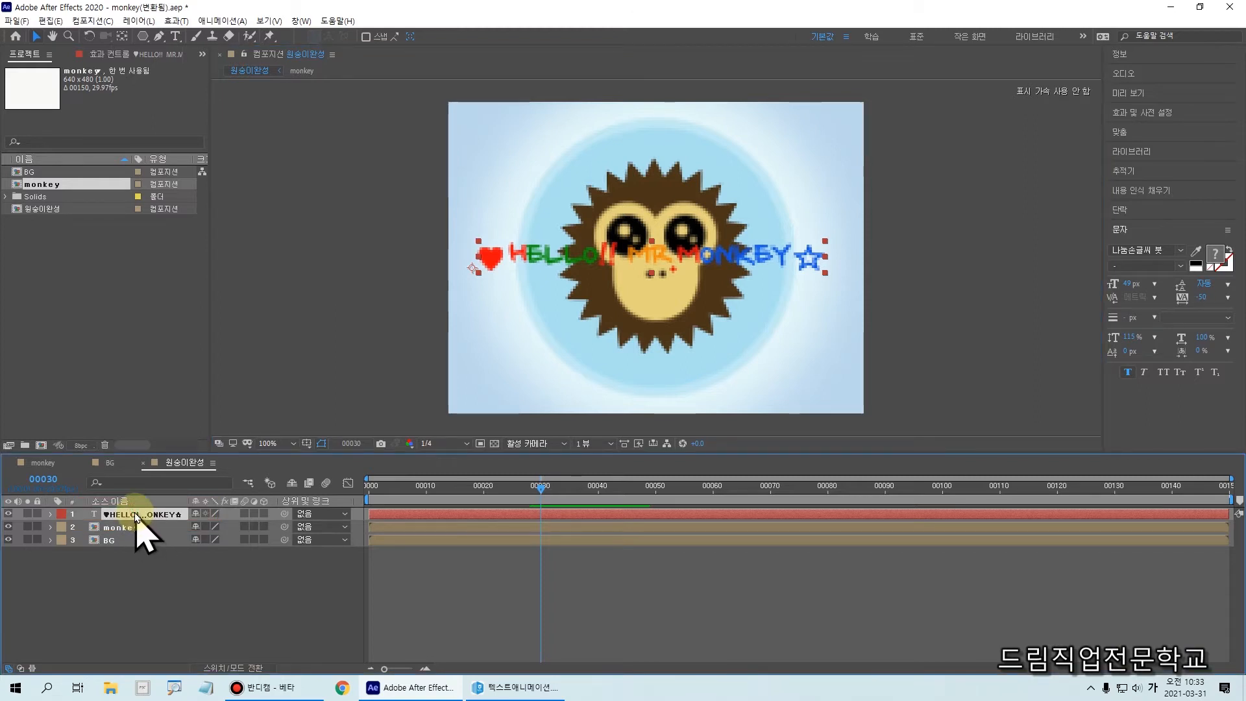
pyautogui.moveTo(77, 496); pyautogui.dragTo(224, 520)
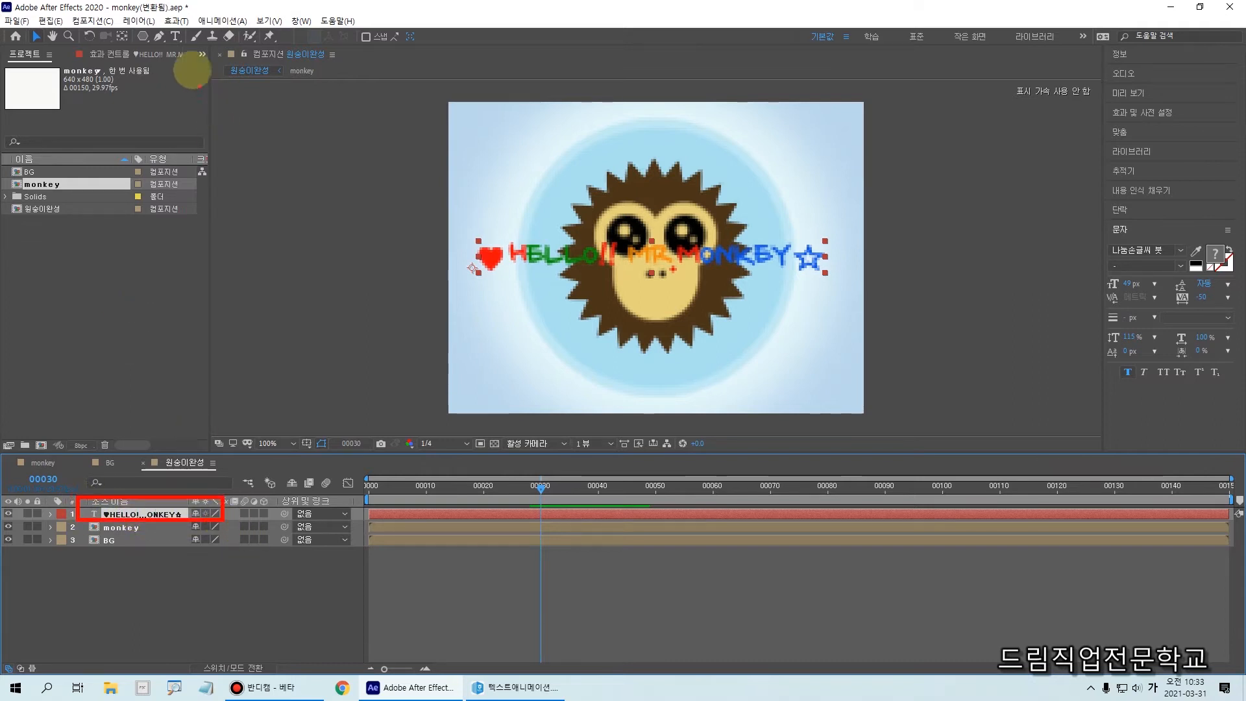
pyautogui.moveTo(120, 22); pyautogui.dragTo(163, 46)
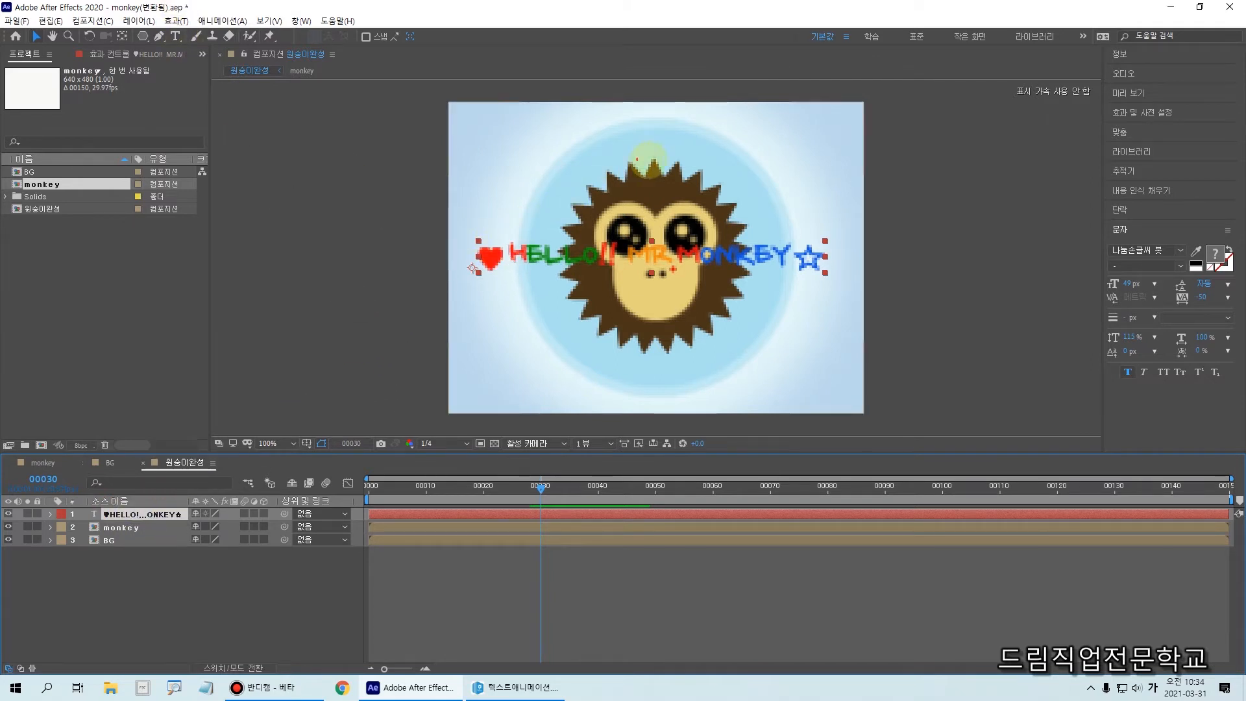
pyautogui.moveTo(649, 128)
pyautogui.mouseDown()
pyautogui.moveTo(539, 173)
pyautogui.moveTo(512, 291)
pyautogui.moveTo(579, 367)
pyautogui.moveTo(697, 379)
pyautogui.moveTo(772, 287)
pyautogui.moveTo(735, 165)
pyautogui.moveTo(642, 126)
pyautogui.mouseUp()
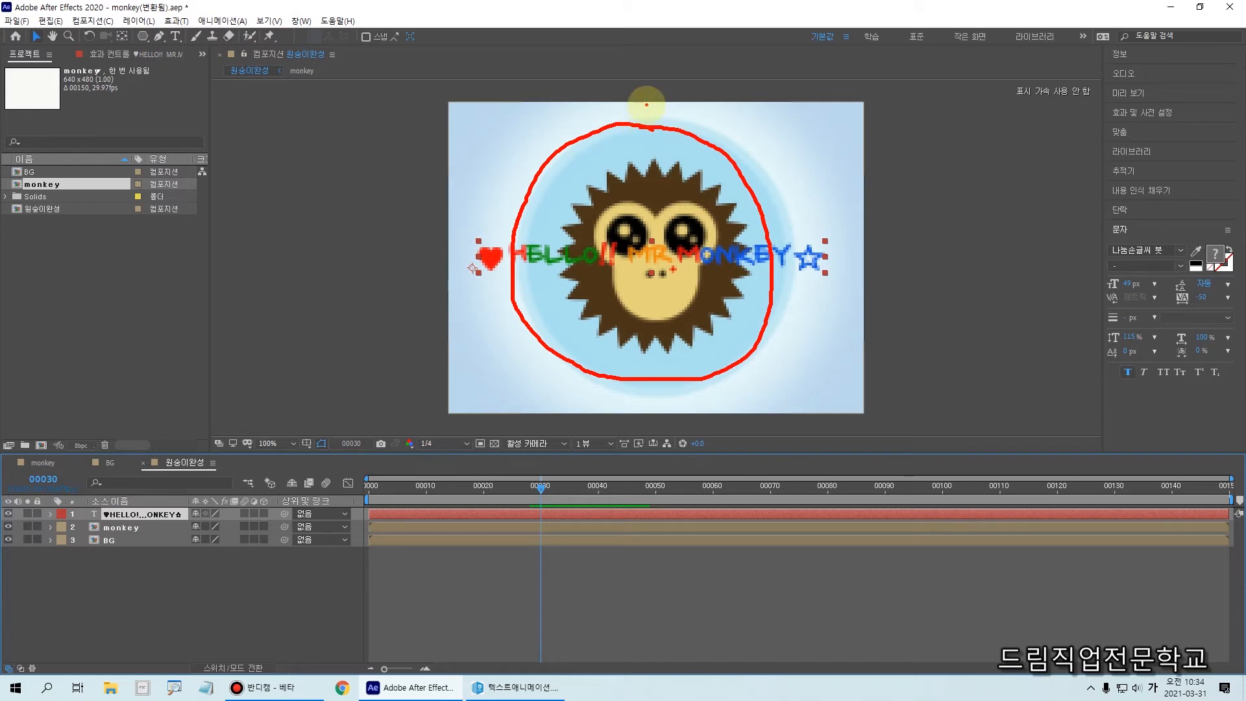
# - Activate the Ellipse tool for masking the selected title text layer
pyautogui.moveTo(143, 36); pyautogui.dragTo(203, 35)
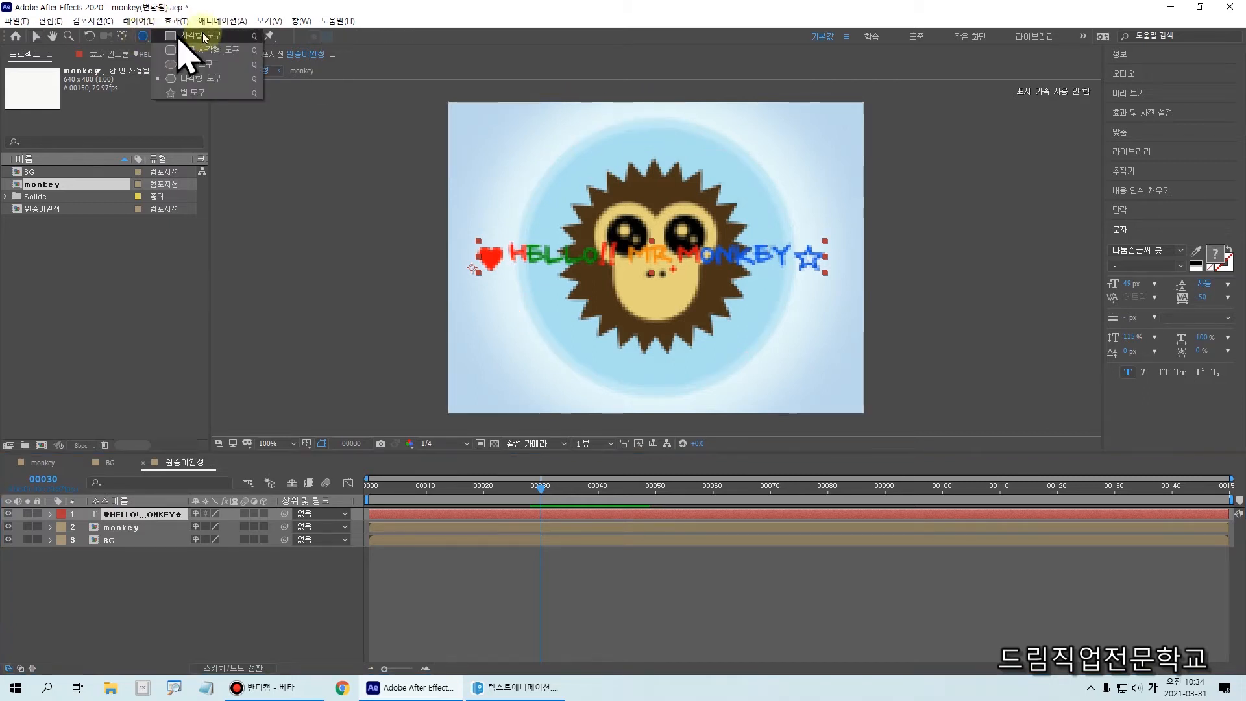
pyautogui.click(203, 36)
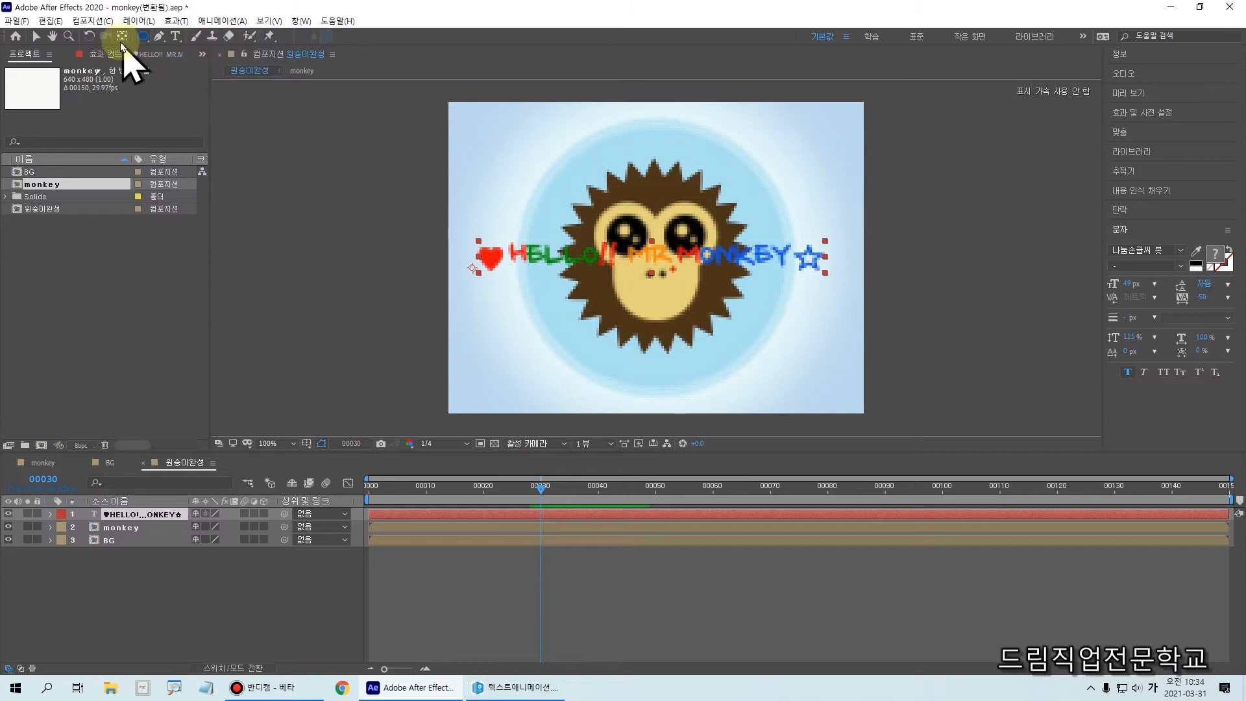
pyautogui.moveTo(143, 39); pyautogui.dragTo(193, 70)
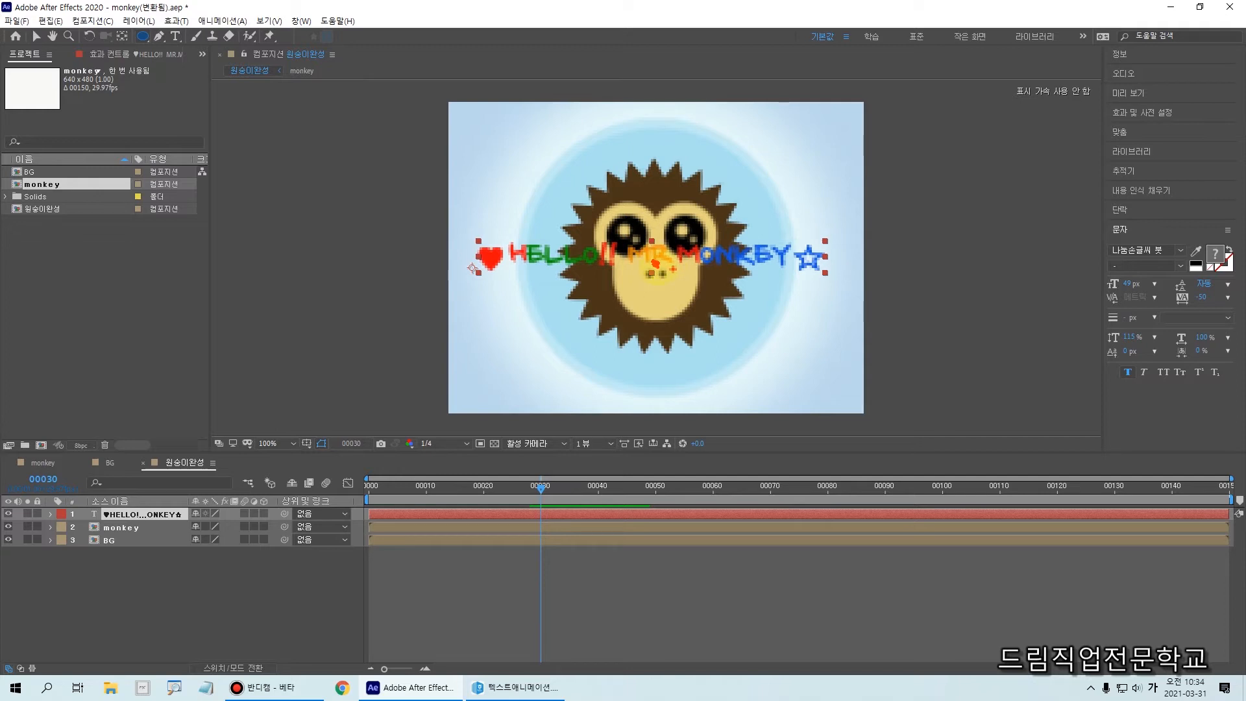
pyautogui.moveTo(655, 263)
pyautogui.mouseDown()
pyautogui.moveTo(570, 170)
pyautogui.moveTo(569, 186)
pyautogui.moveTo(586, 138)
pyautogui.moveTo(536, 185)
pyautogui.moveTo(530, 336)
pyautogui.moveTo(585, 383)
pyautogui.moveTo(683, 393)
pyautogui.moveTo(750, 349)
pyautogui.moveTo(775, 222)
pyautogui.moveTo(711, 115)
pyautogui.moveTo(571, 135)
pyautogui.mouseUp()
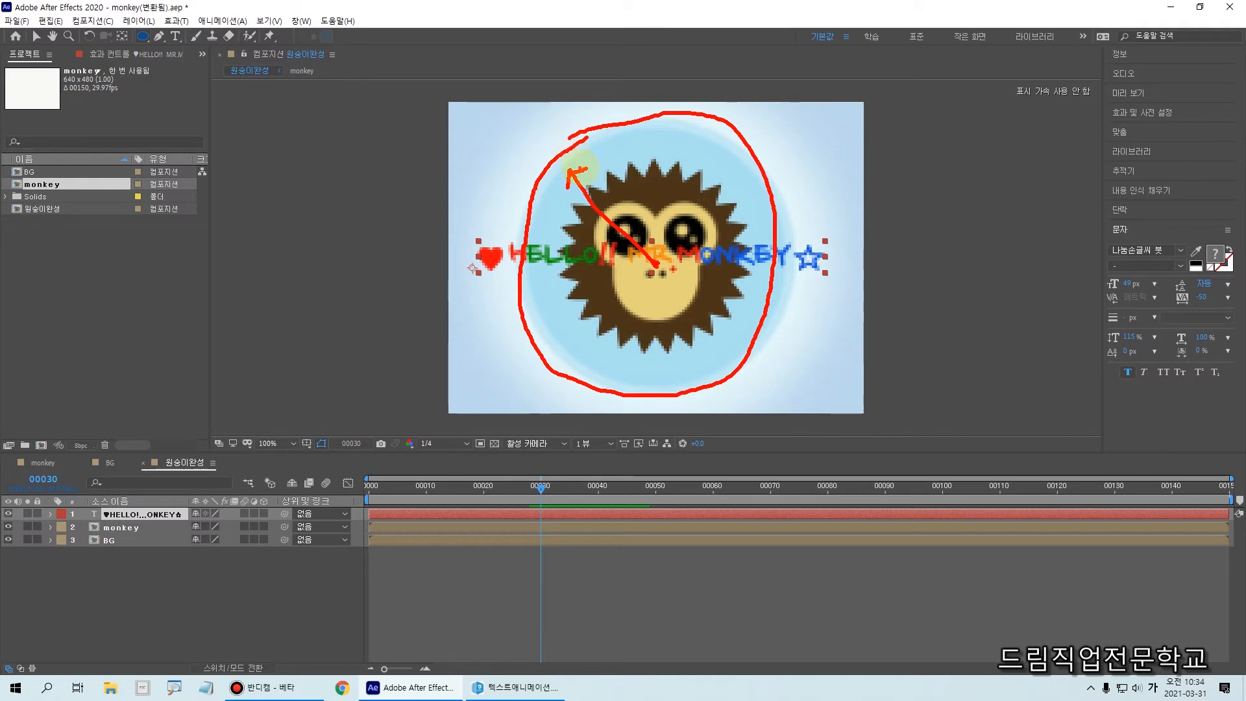
pyautogui.press('Escape')
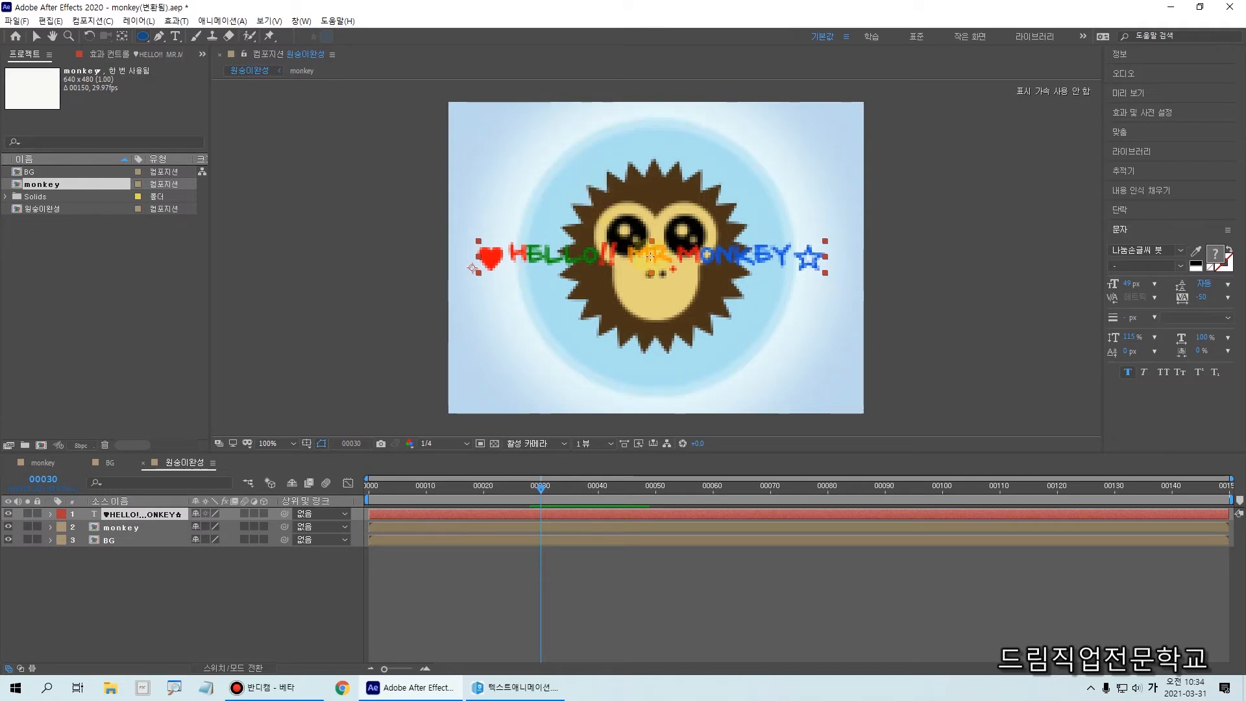
# - Try drawing an elliptical mask on the title layer outward from the monkey's face, and delete the mask
pyautogui.moveTo(141, 40); pyautogui.dragTo(202, 65)
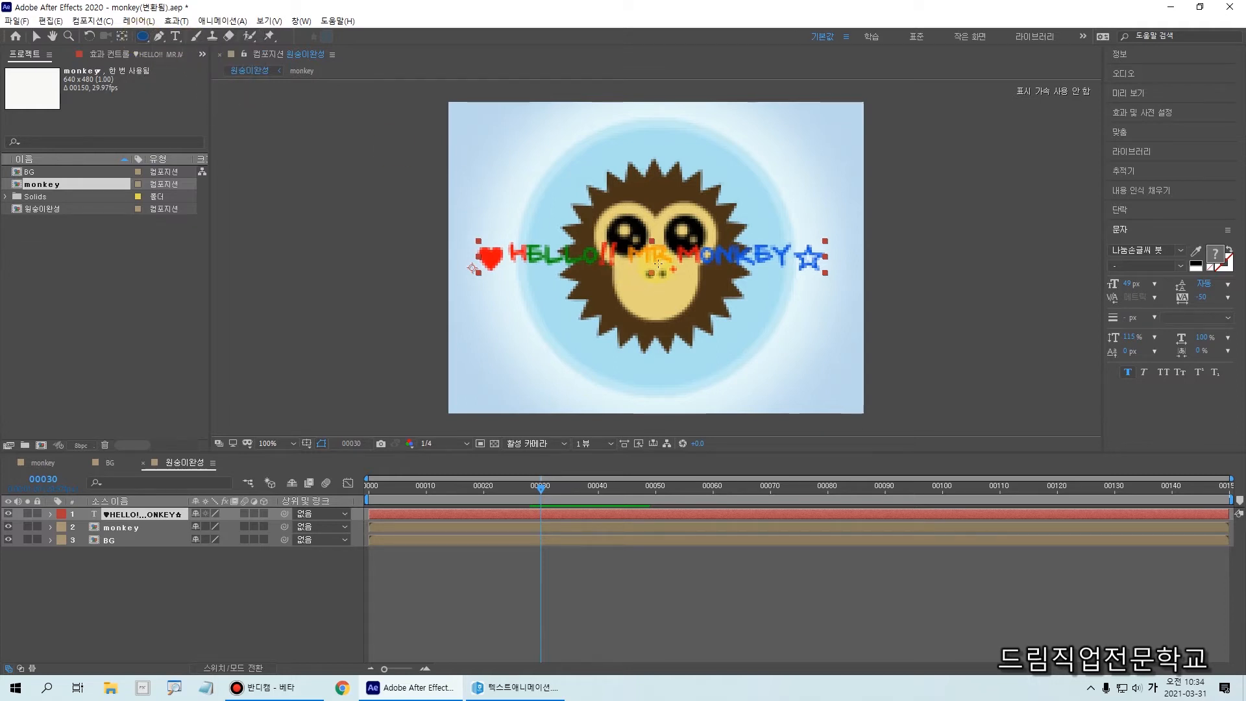
pyautogui.moveTo(657, 265); pyautogui.dragTo(552, 163)
pyautogui.moveTo(598, 214); pyautogui.dragTo(463, 131)
pyautogui.press('ctrl')
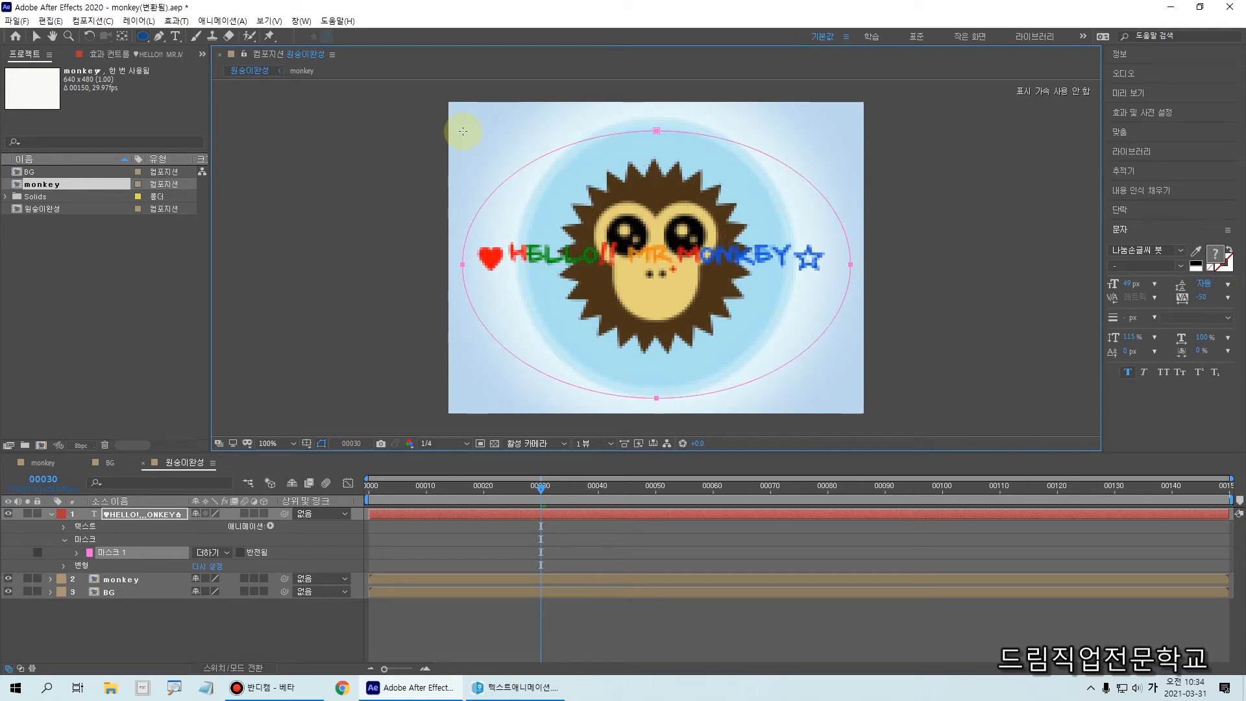
pyautogui.moveTo(463, 131); pyautogui.dragTo(611, 152)
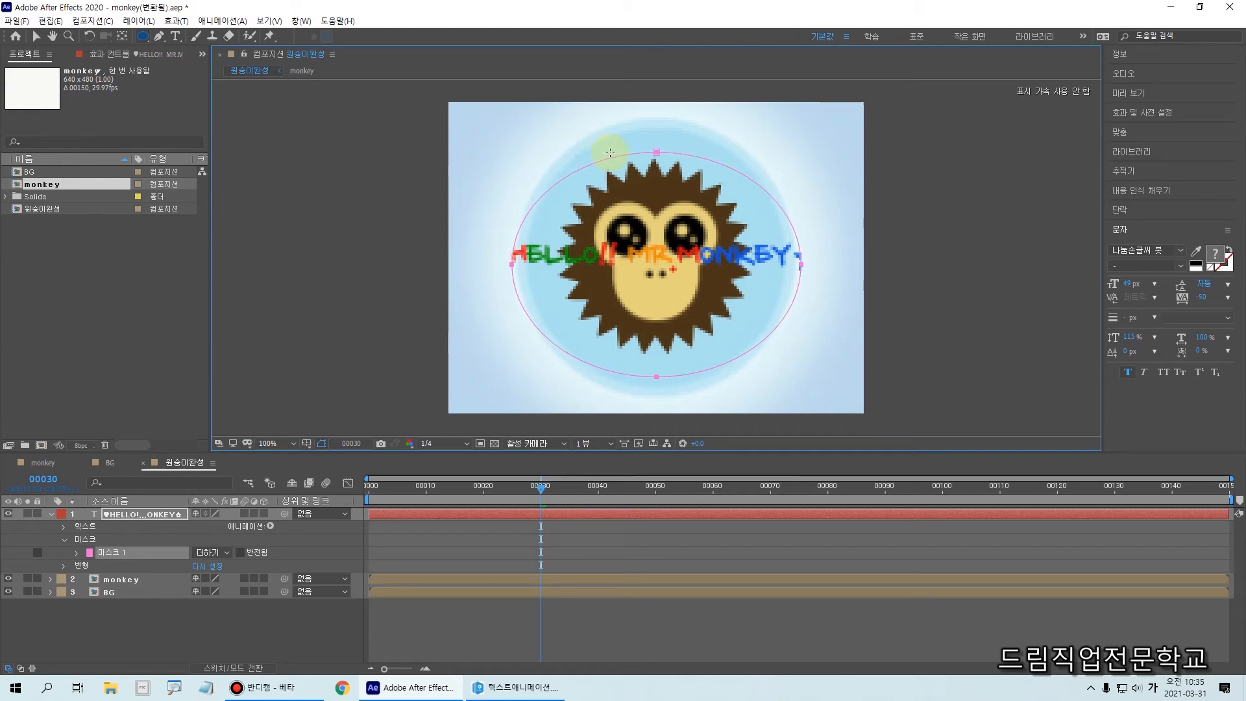
pyautogui.moveTo(597, 137); pyautogui.dragTo(517, 123)
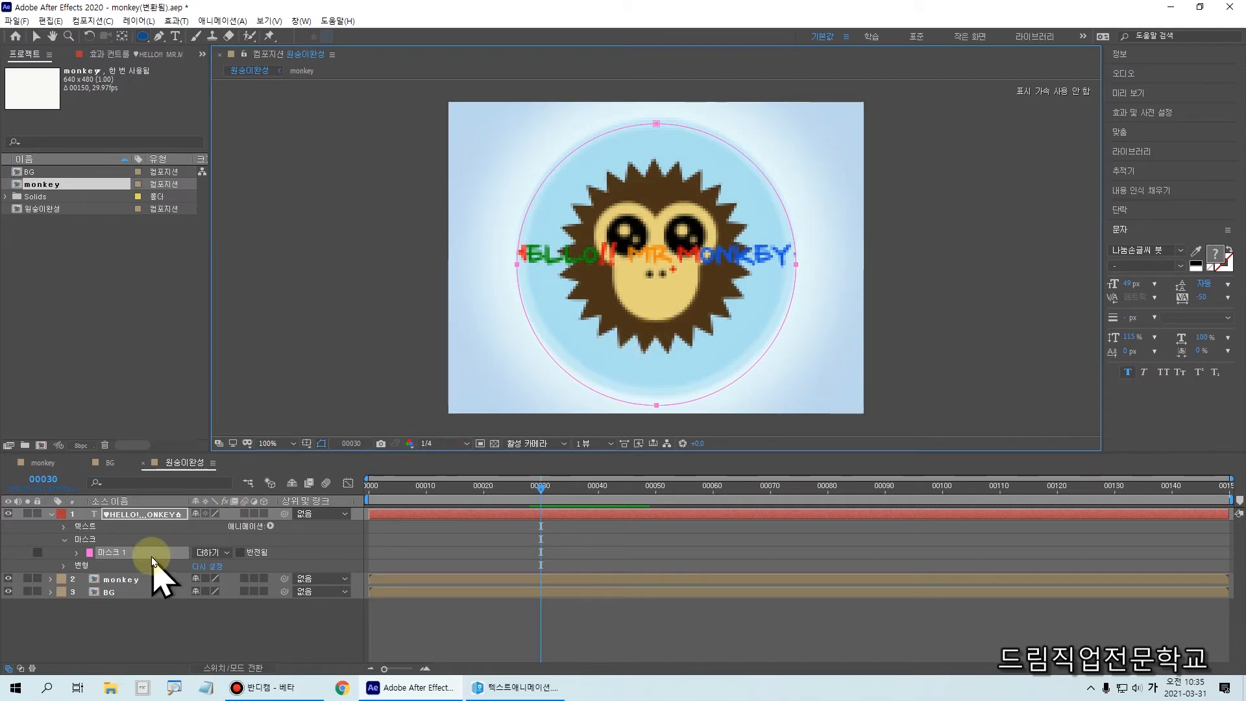
pyautogui.click(95, 540)
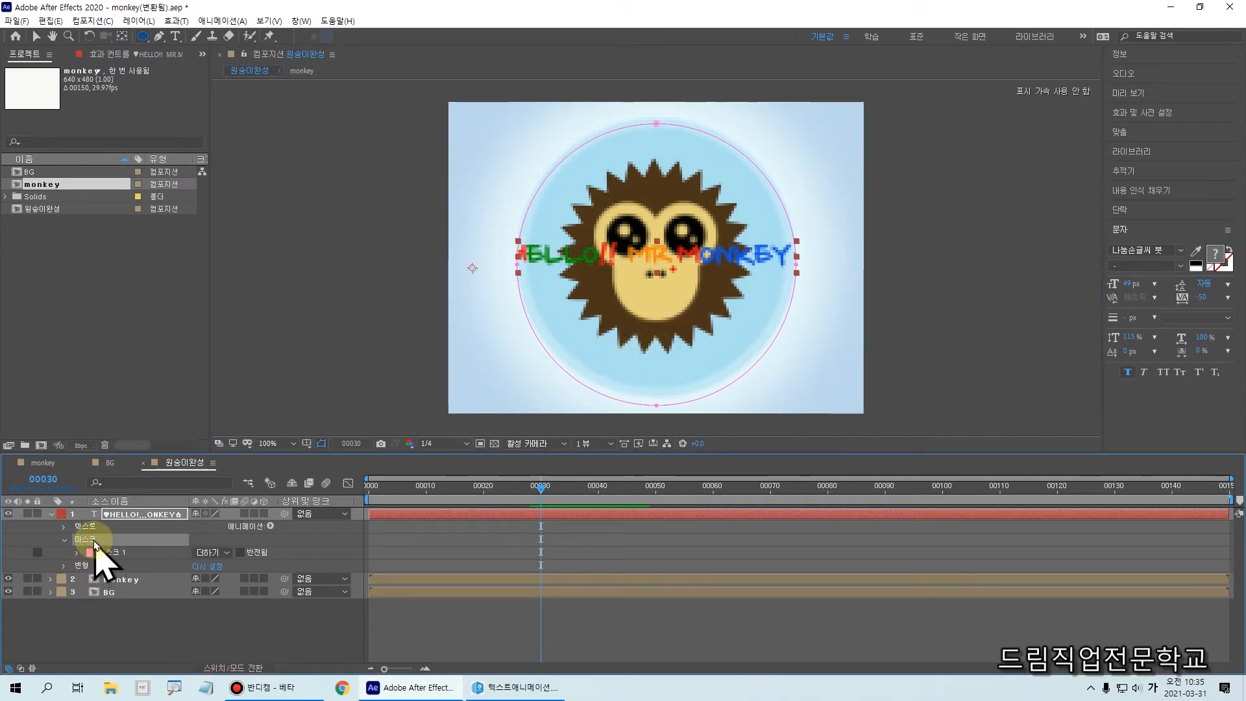
pyautogui.press('Delete')
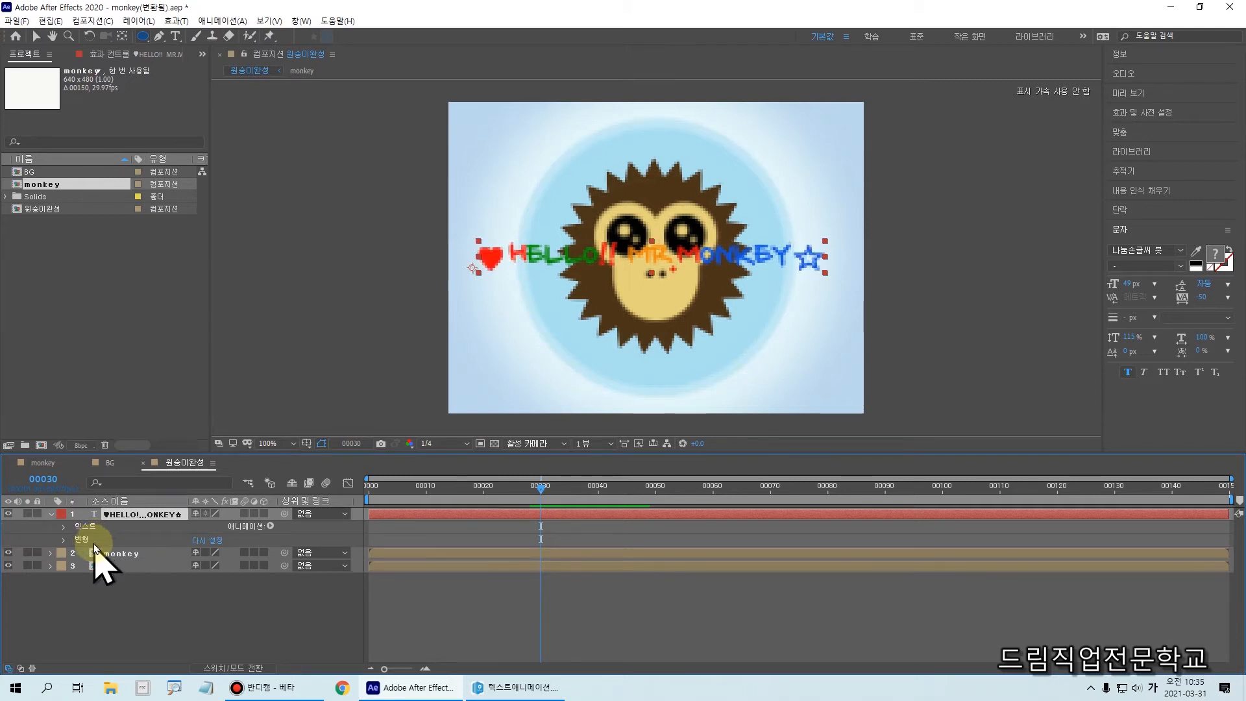
# - Draw a circular mask on the title text layer from the centre of the monkey's face, enclosing the whole head
pyautogui.hotkey('ctrl', '2')
pyautogui.moveTo(96, 499); pyautogui.dragTo(205, 526)
pyautogui.moveTo(133, 491)
pyautogui.mouseDown()
pyautogui.moveTo(141, 507)
pyautogui.moveTo(167, 481)
pyautogui.mouseUp()
pyautogui.press('Escape')
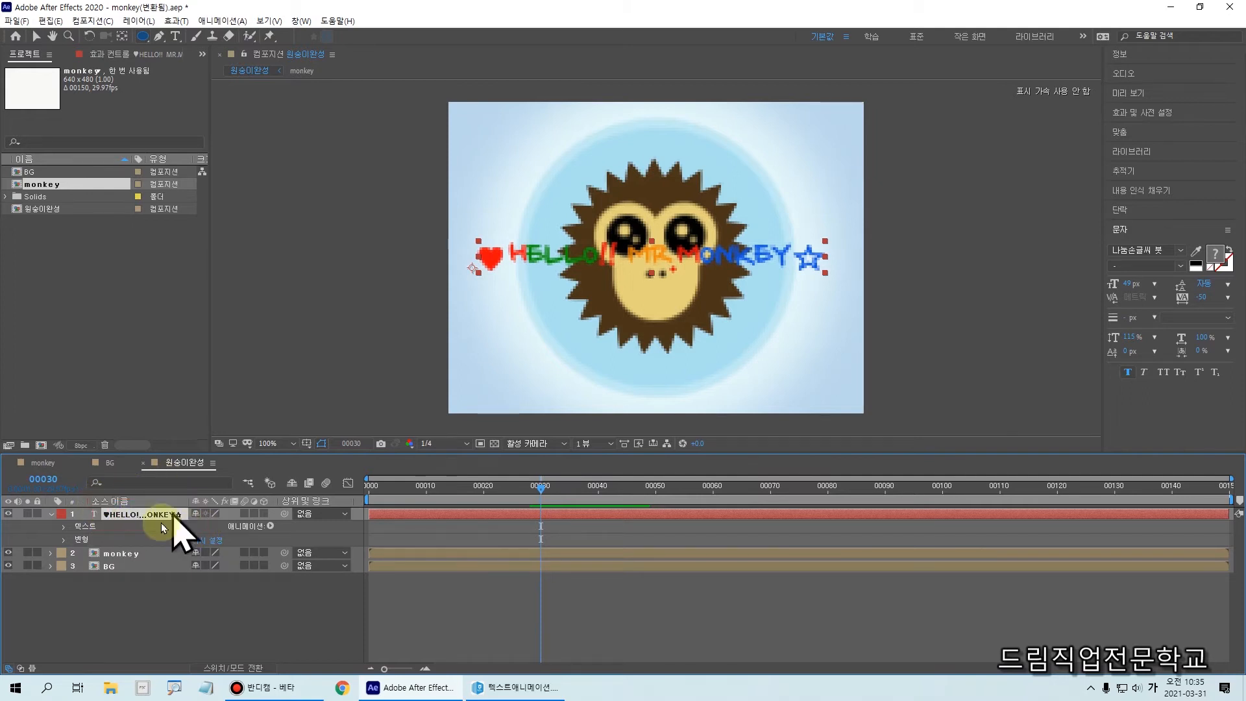
pyautogui.click(142, 37)
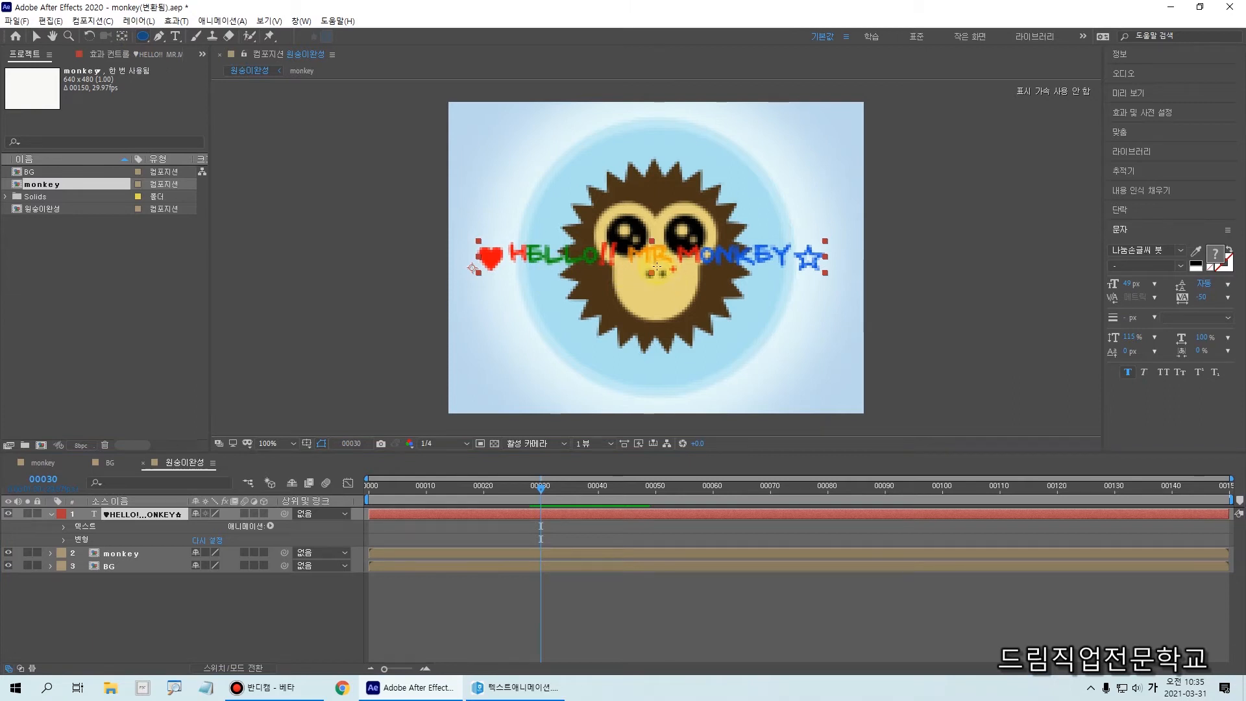
pyautogui.moveTo(657, 266)
pyautogui.mouseDown()
pyautogui.moveTo(562, 173)
pyautogui.moveTo(586, 238)
pyautogui.moveTo(577, 173)
pyautogui.moveTo(547, 170)
pyautogui.moveTo(582, 228)
pyautogui.moveTo(534, 126)
pyautogui.moveTo(573, 155)
pyautogui.moveTo(518, 134)
pyautogui.moveTo(595, 147)
pyautogui.moveTo(586, 138)
pyautogui.moveTo(519, 134)
pyautogui.mouseUp()
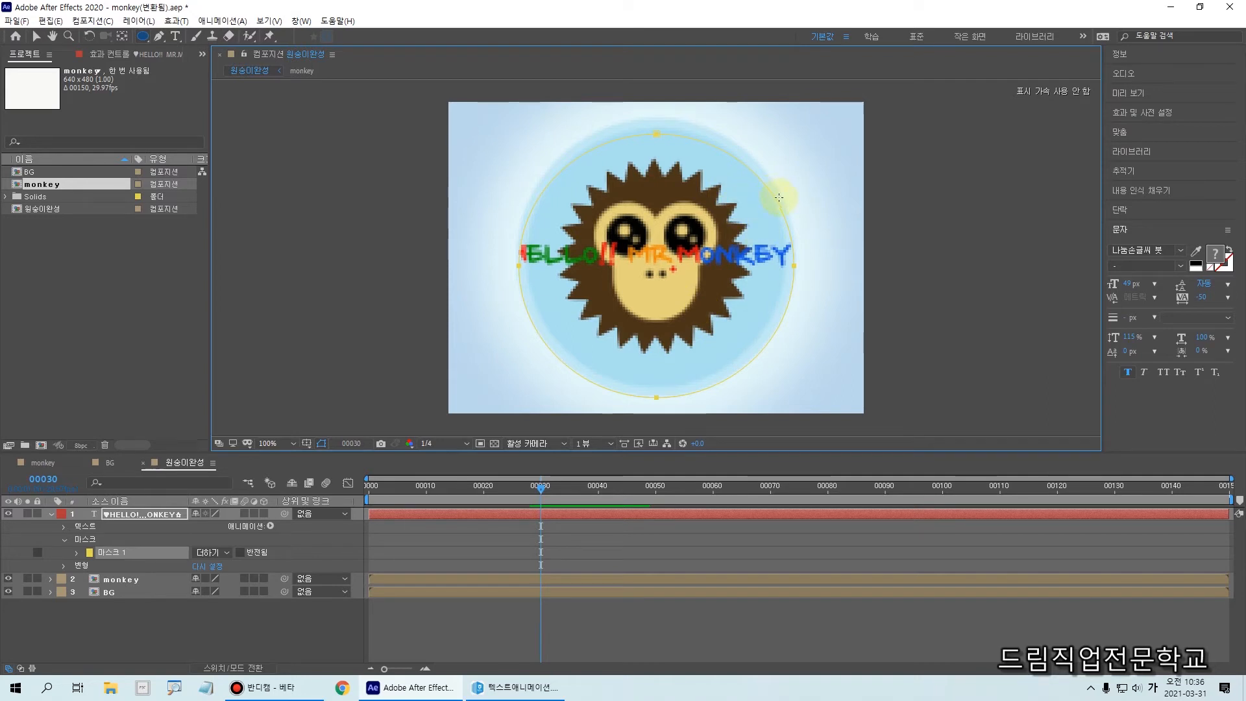
# - Change the circular mask's outline color to red
pyautogui.click(90, 553)
pyautogui.moveTo(606, 278); pyautogui.dragTo(618, 162)
pyautogui.click(717, 157)
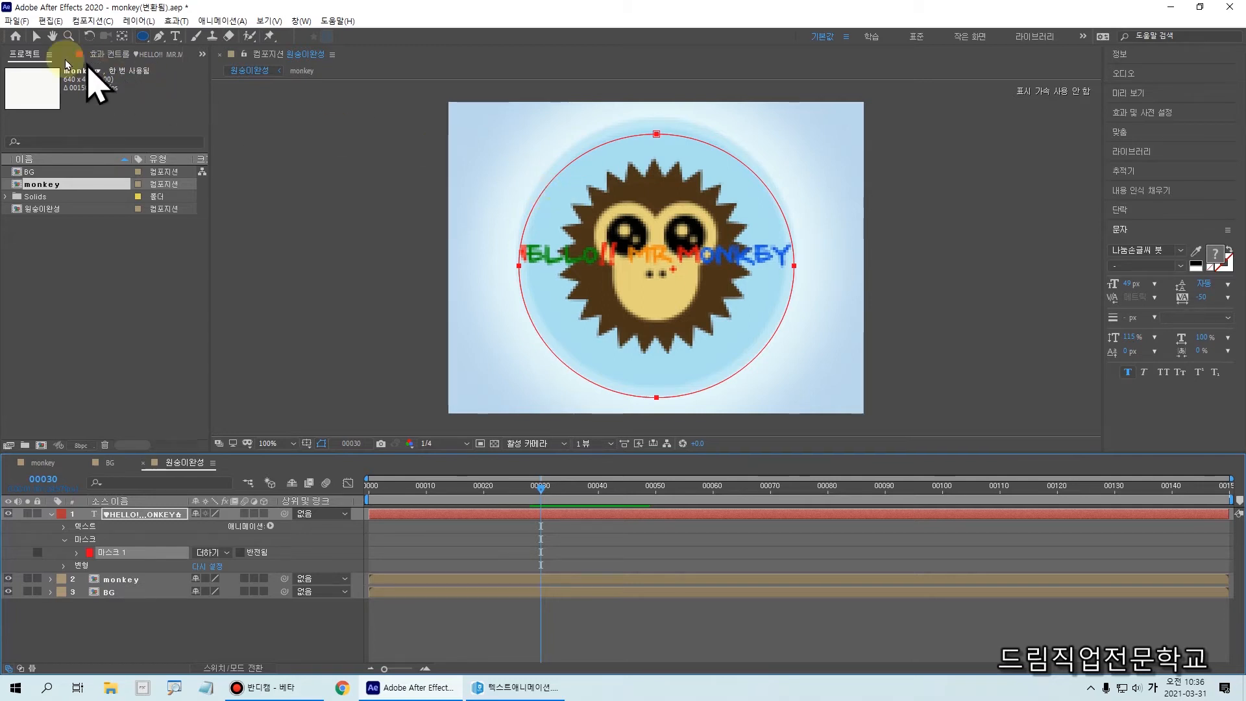
# - Move the circular mask slightly upward with the Selection tool so it surrounds the monkey's head within the light blue circle
pyautogui.click(41, 38)
pyautogui.hotkey('ctrl', '2')
pyautogui.moveTo(18, 26); pyautogui.dragTo(62, 65)
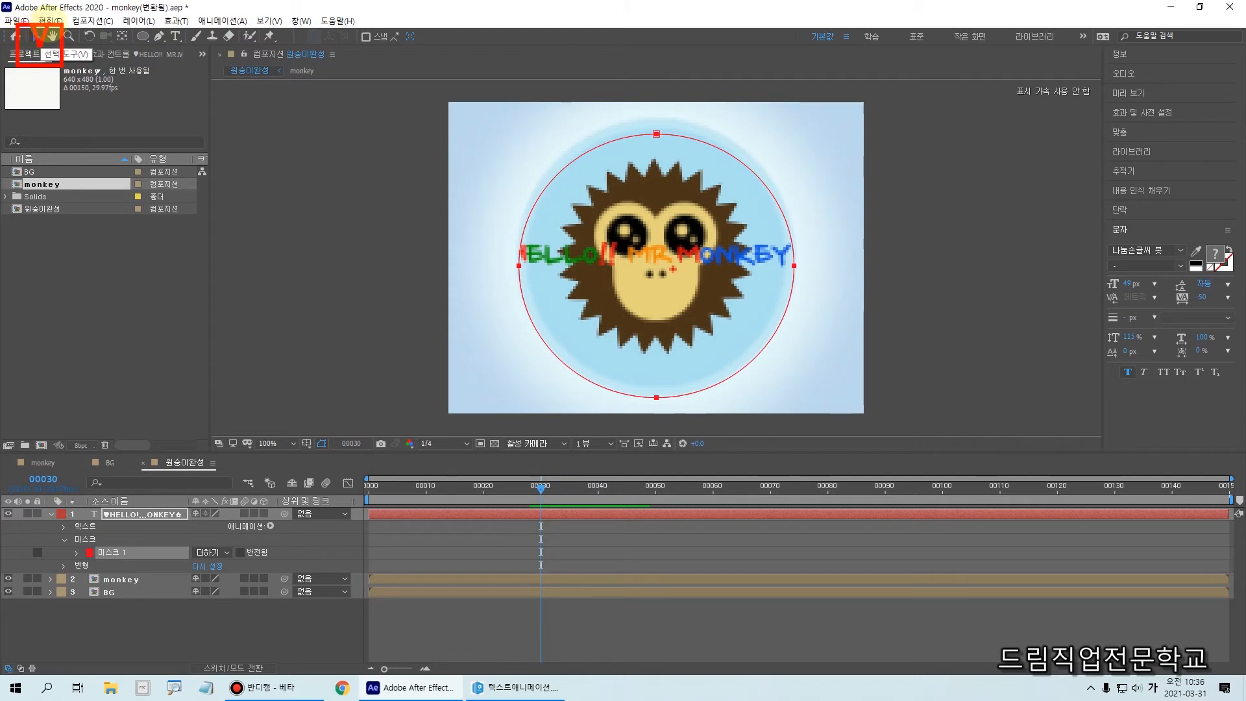
pyautogui.press('Escape')
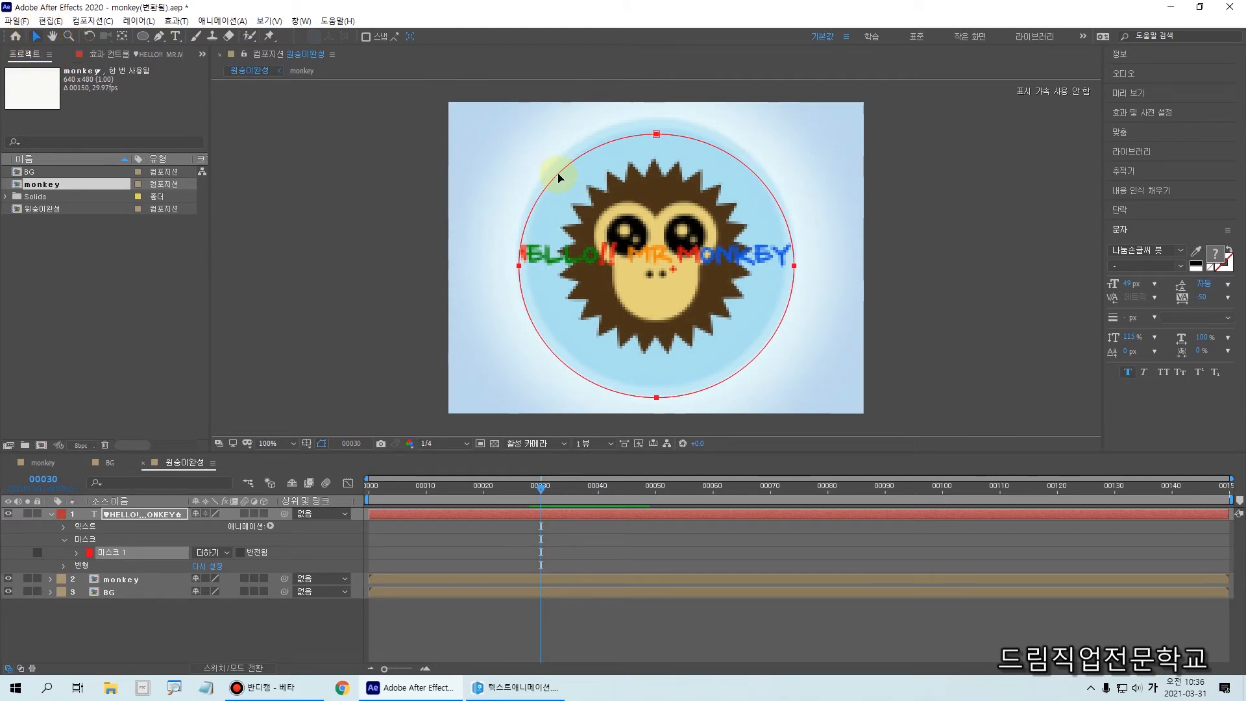
pyautogui.moveTo(557, 175); pyautogui.dragTo(558, 169)
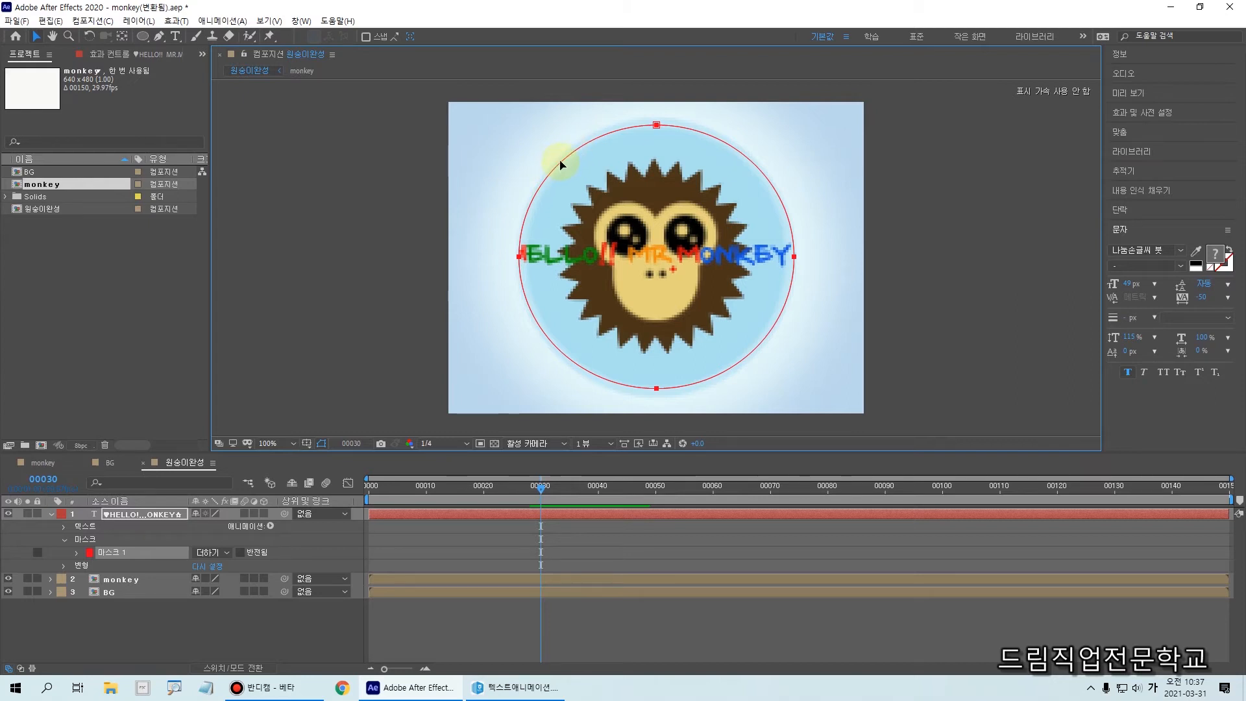
pyautogui.moveTo(562, 164)
pyautogui.mouseDown()
pyautogui.moveTo(578, 146)
pyautogui.moveTo(559, 162)
pyautogui.mouseUp()
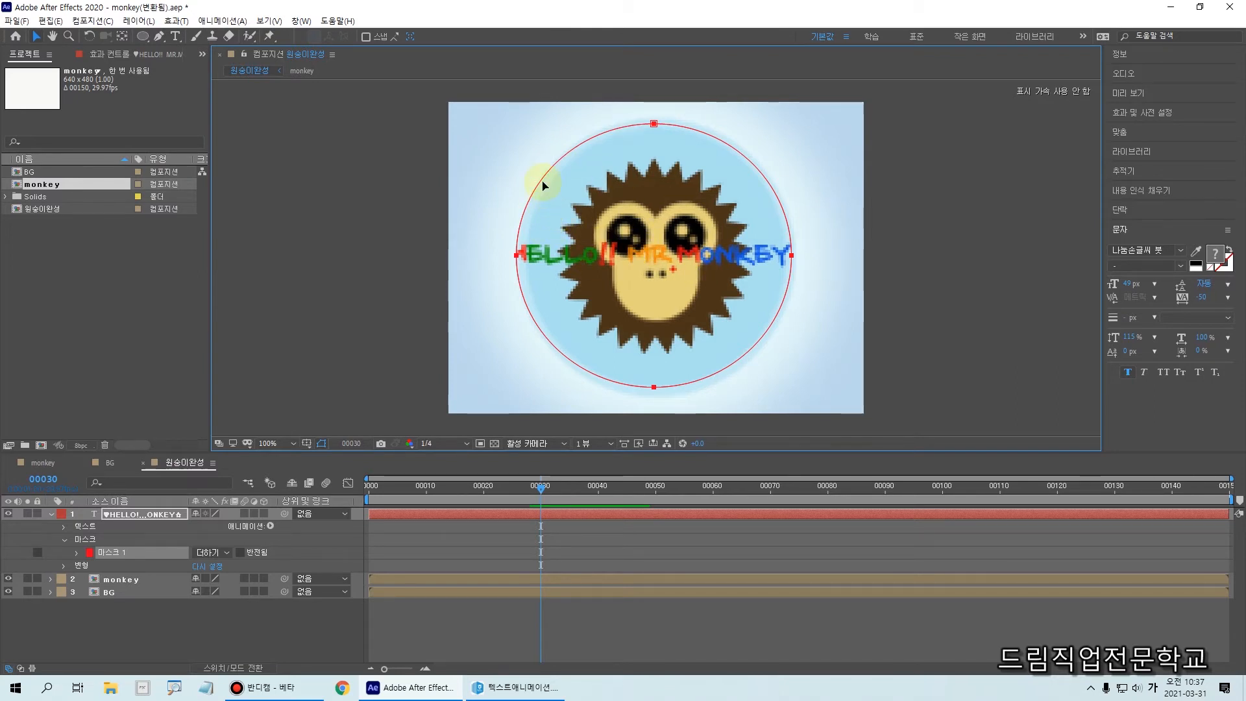
pyautogui.moveTo(543, 182)
pyautogui.mouseDown()
pyautogui.moveTo(559, 175)
pyautogui.moveTo(539, 175)
pyautogui.moveTo(549, 184)
pyautogui.mouseUp()
pyautogui.moveTo(564, 190)
pyautogui.mouseDown()
pyautogui.moveTo(521, 164)
pyautogui.moveTo(534, 204)
pyautogui.moveTo(547, 167)
pyautogui.moveTo(538, 197)
pyautogui.moveTo(544, 180)
pyautogui.mouseUp()
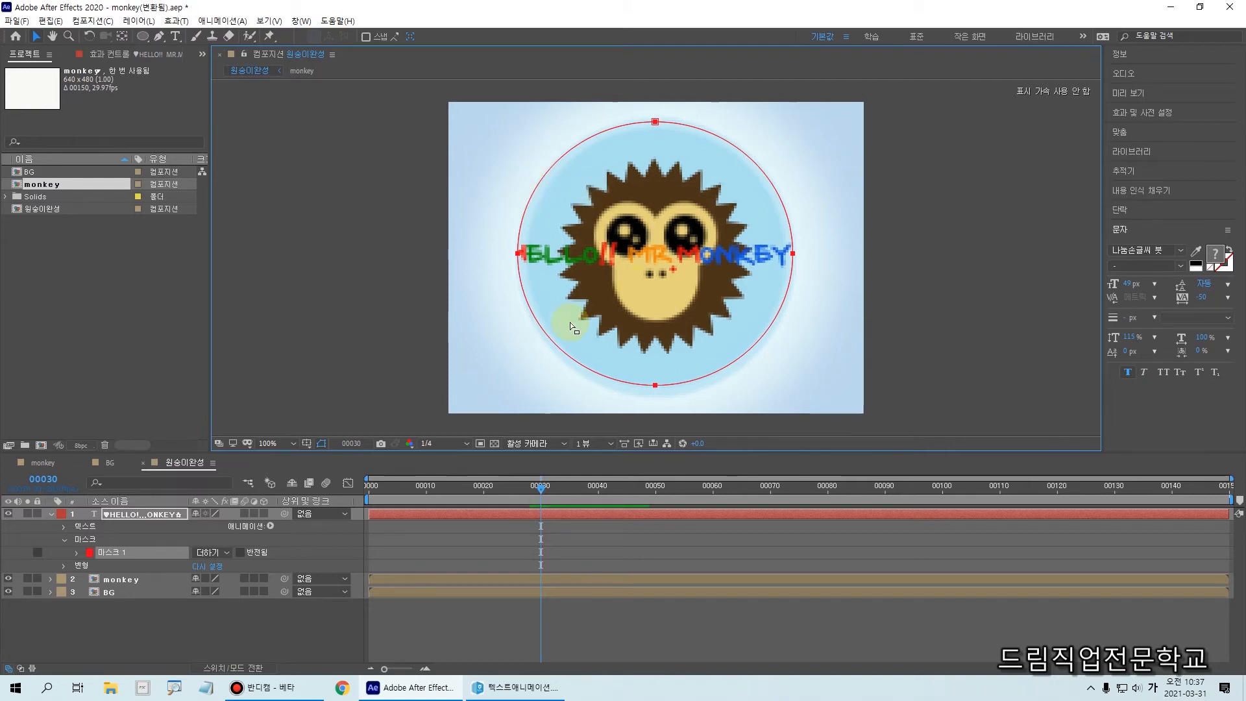
pyautogui.moveTo(585, 144); pyautogui.dragTo(592, 146)
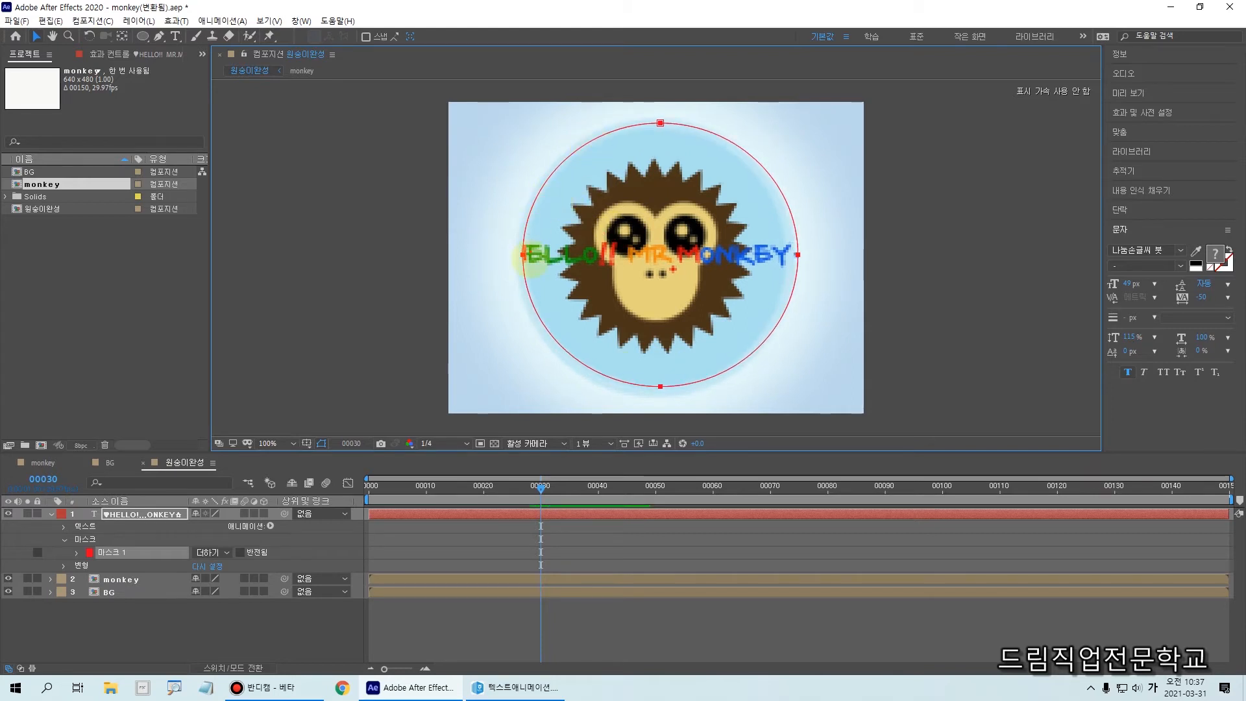
pyautogui.moveTo(587, 120); pyautogui.dragTo(770, 179)
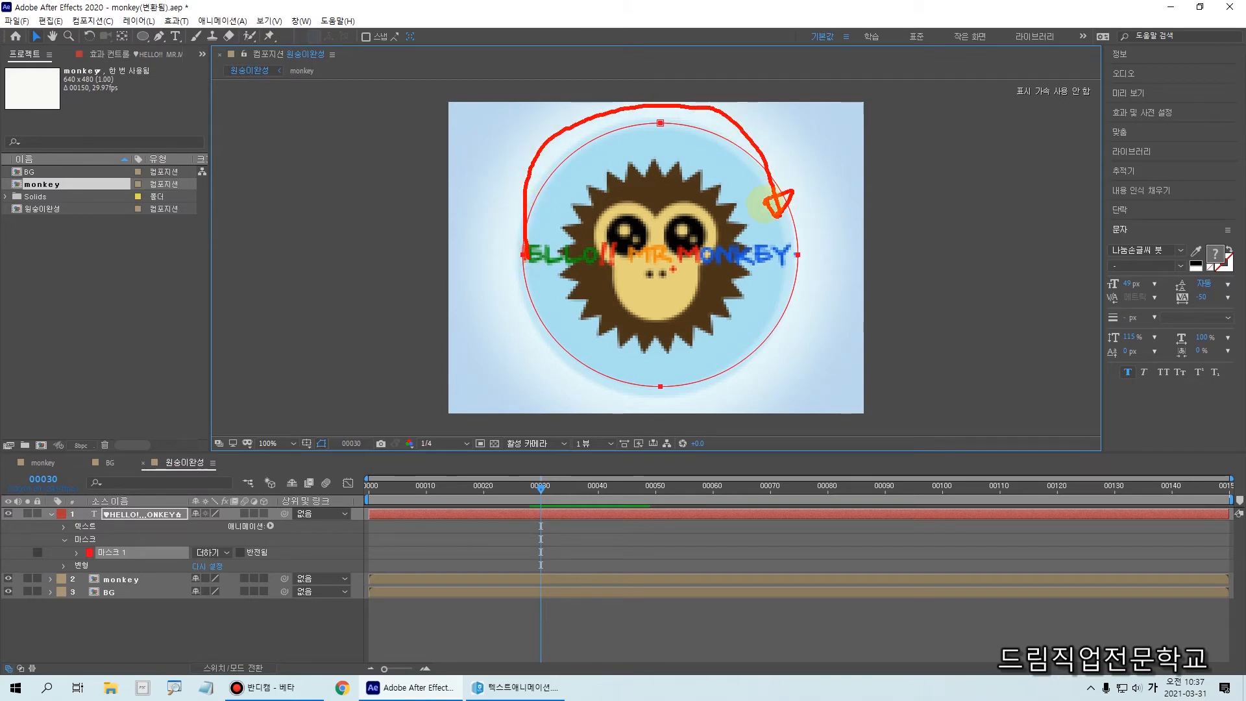
pyautogui.moveTo(544, 355)
pyautogui.mouseDown()
pyautogui.moveTo(668, 93)
pyautogui.moveTo(815, 156)
pyautogui.moveTo(663, 401)
pyautogui.mouseUp()
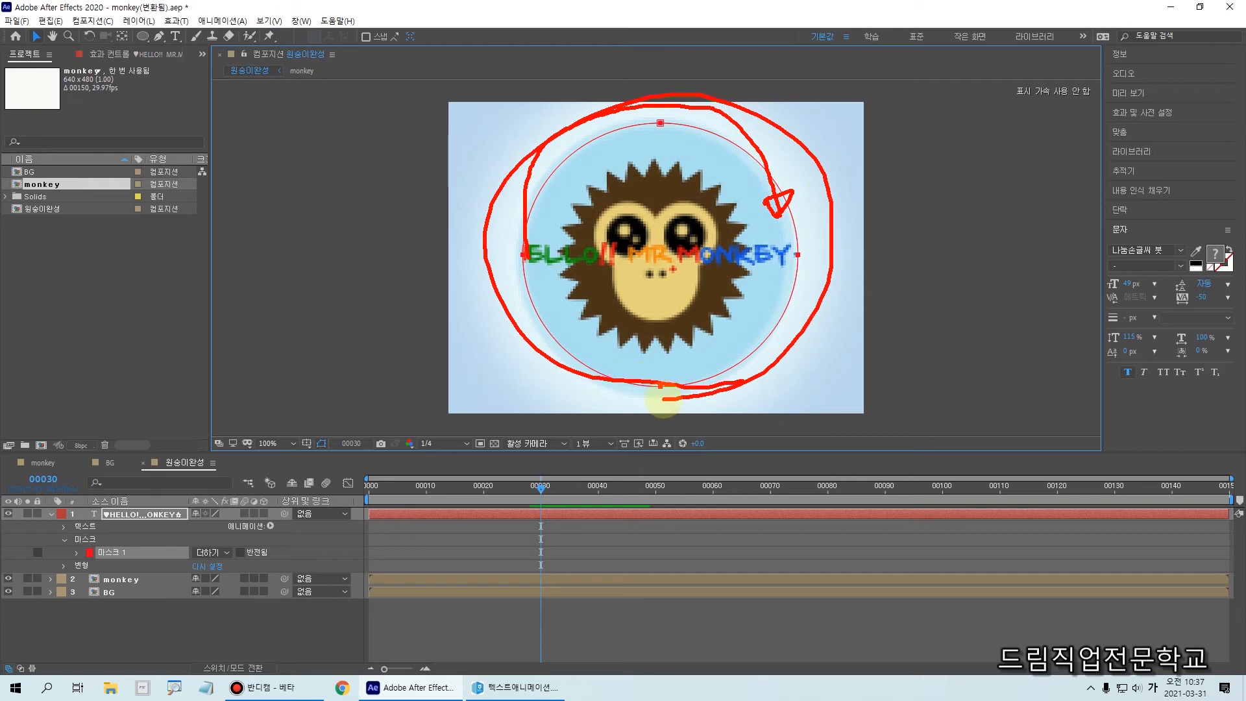
pyautogui.press('Escape')
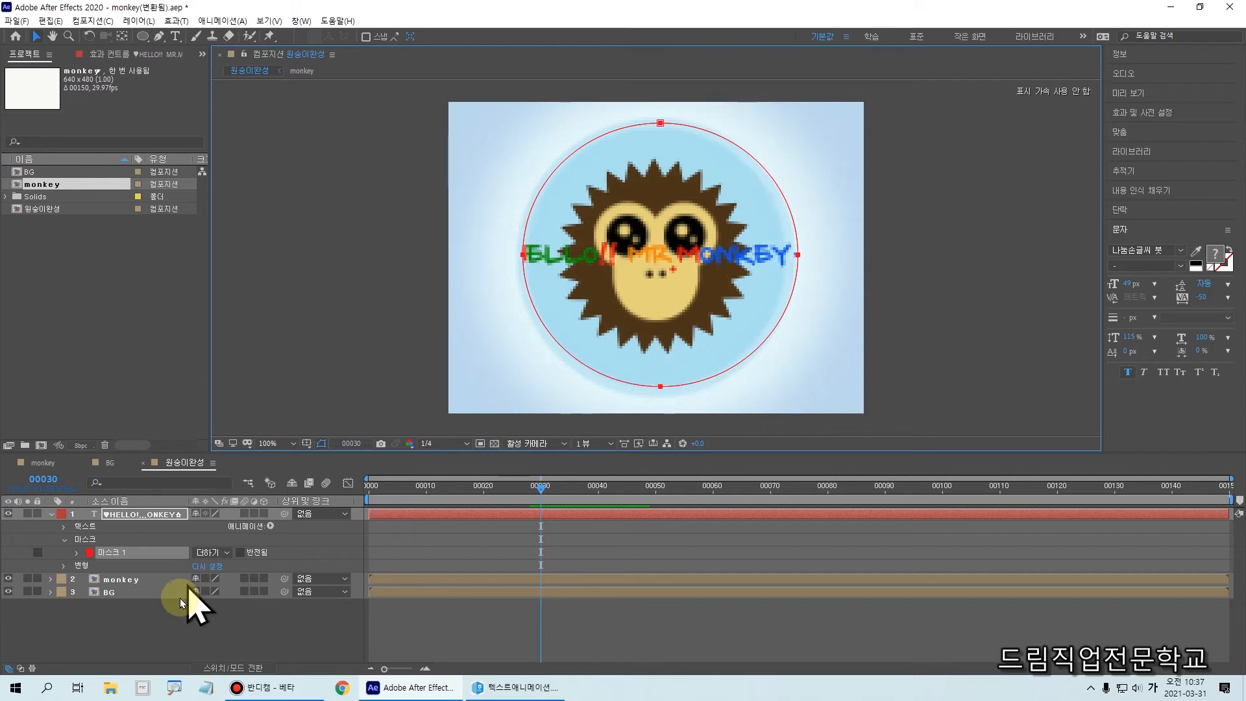
# - Expand the title layer's 텍스트 properties and its 패스 옵션 group to reveal the 패스 setting
pyautogui.click(88, 529)
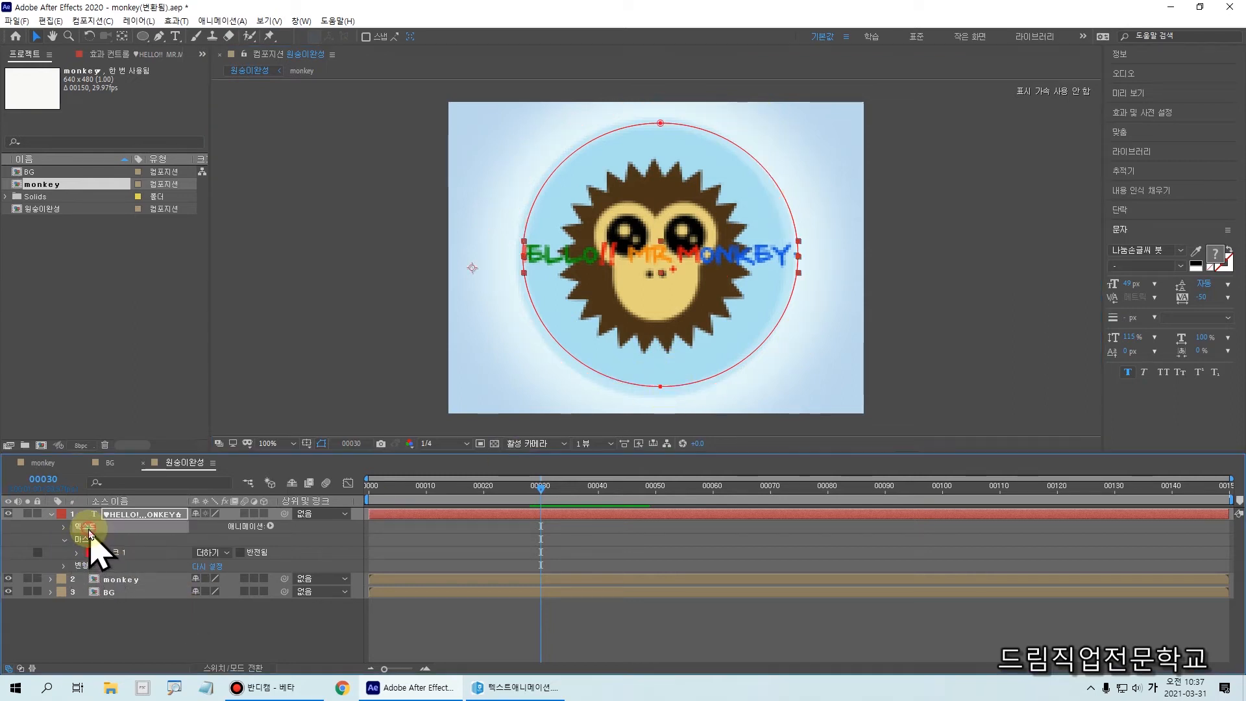
pyautogui.hotkey('ctrl', 'alt', 'd')
pyautogui.moveTo(49, 515); pyautogui.dragTo(149, 538)
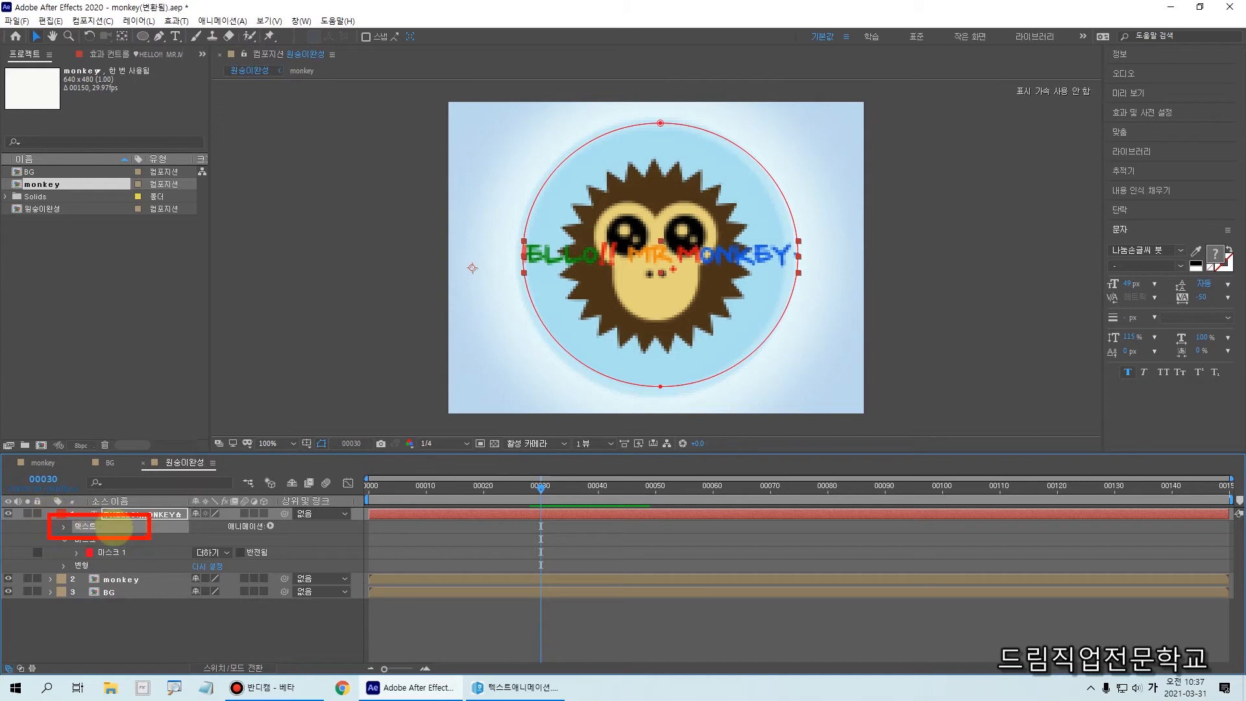
pyautogui.press('Escape')
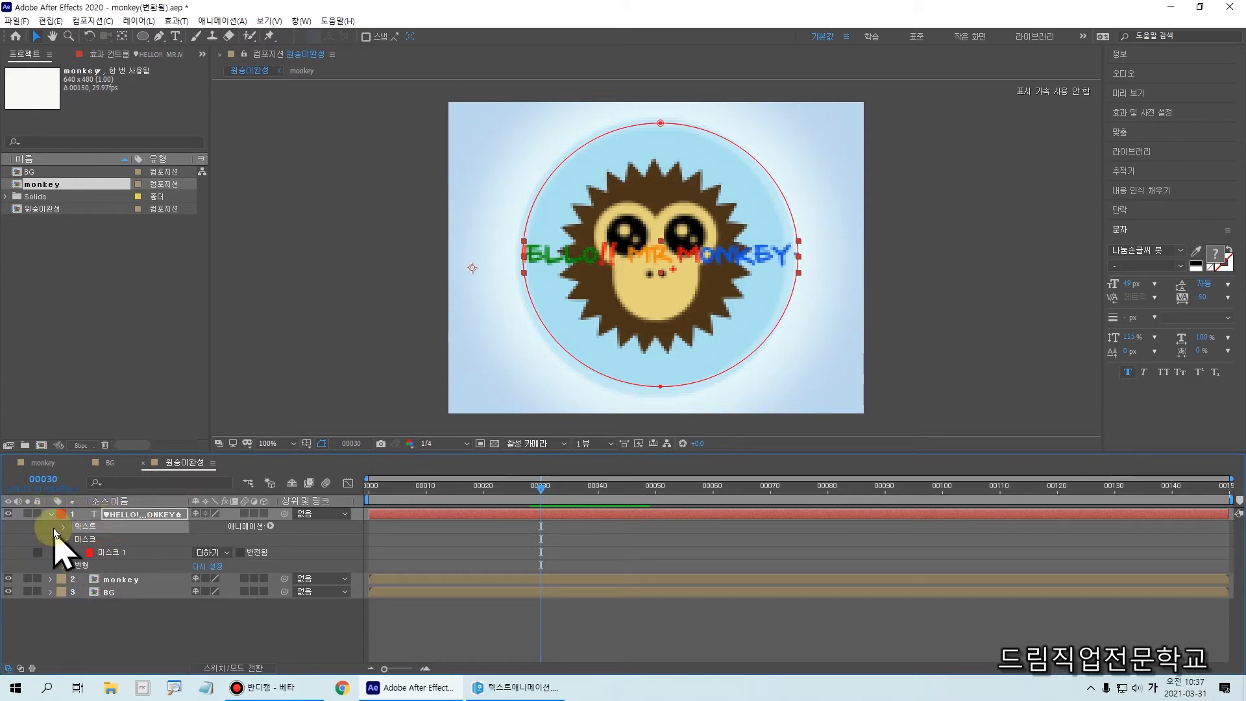
pyautogui.click(64, 527)
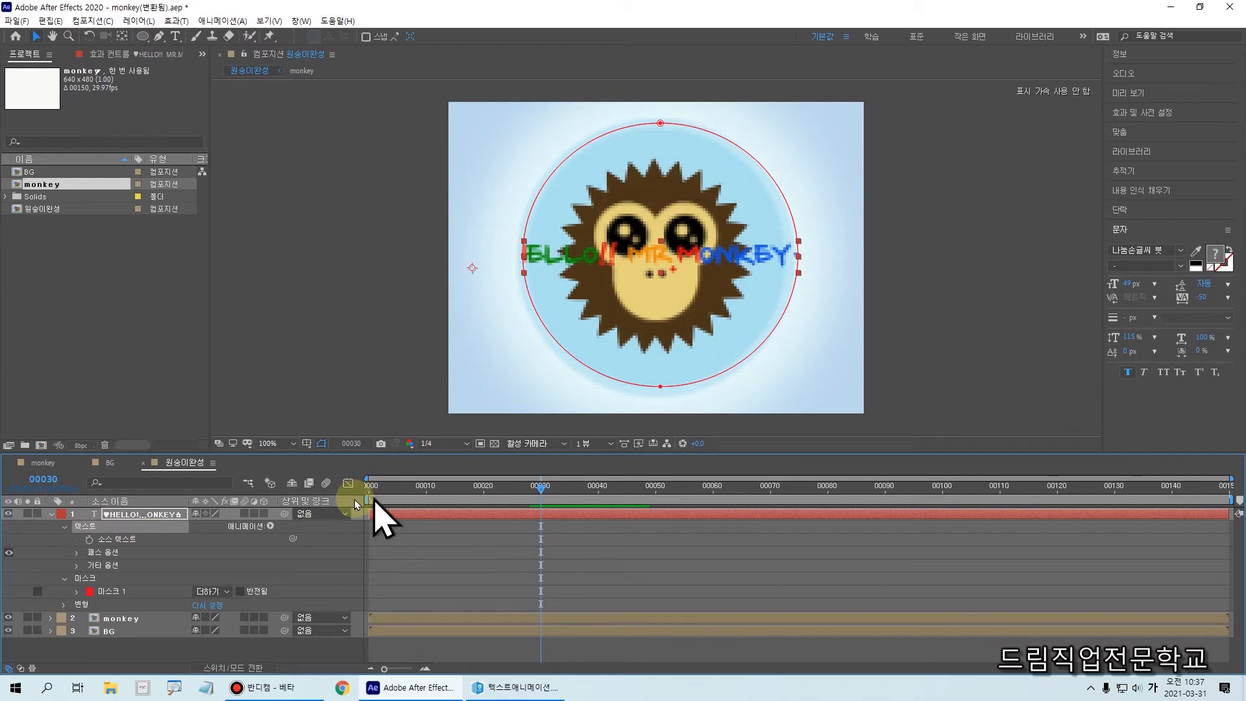
pyautogui.click(116, 553)
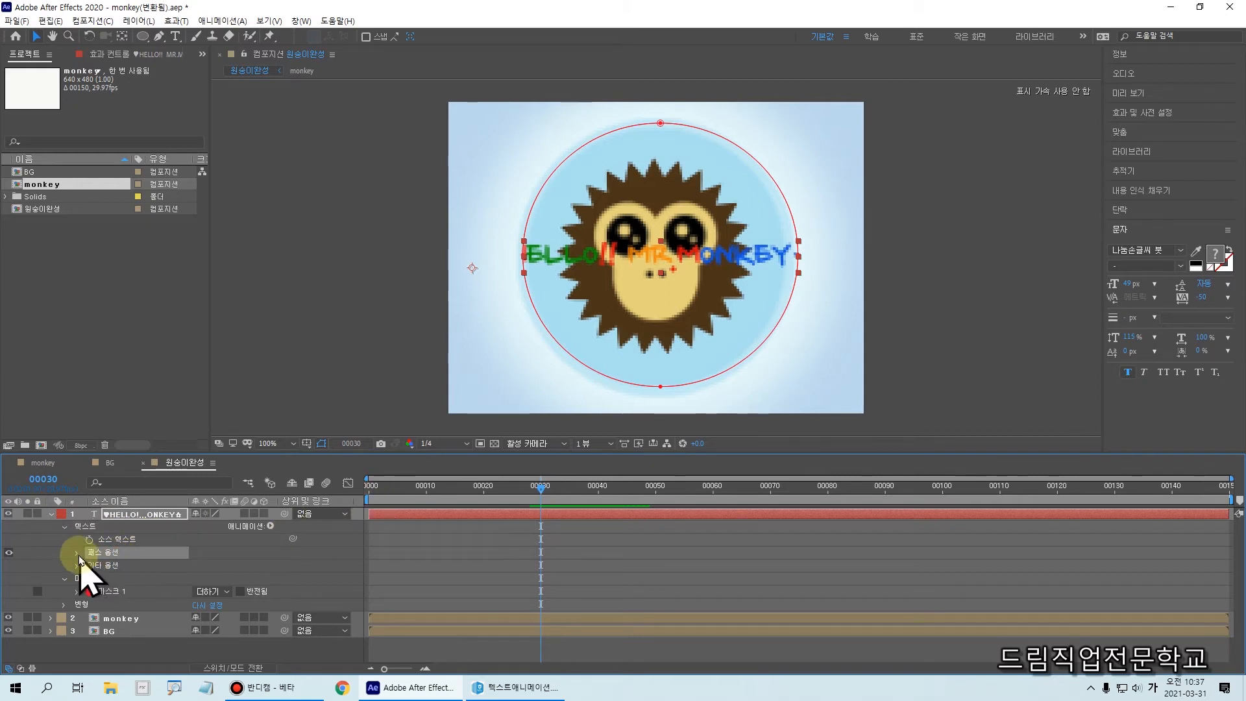
pyautogui.moveTo(59, 547); pyautogui.dragTo(163, 561)
pyautogui.press('Escape')
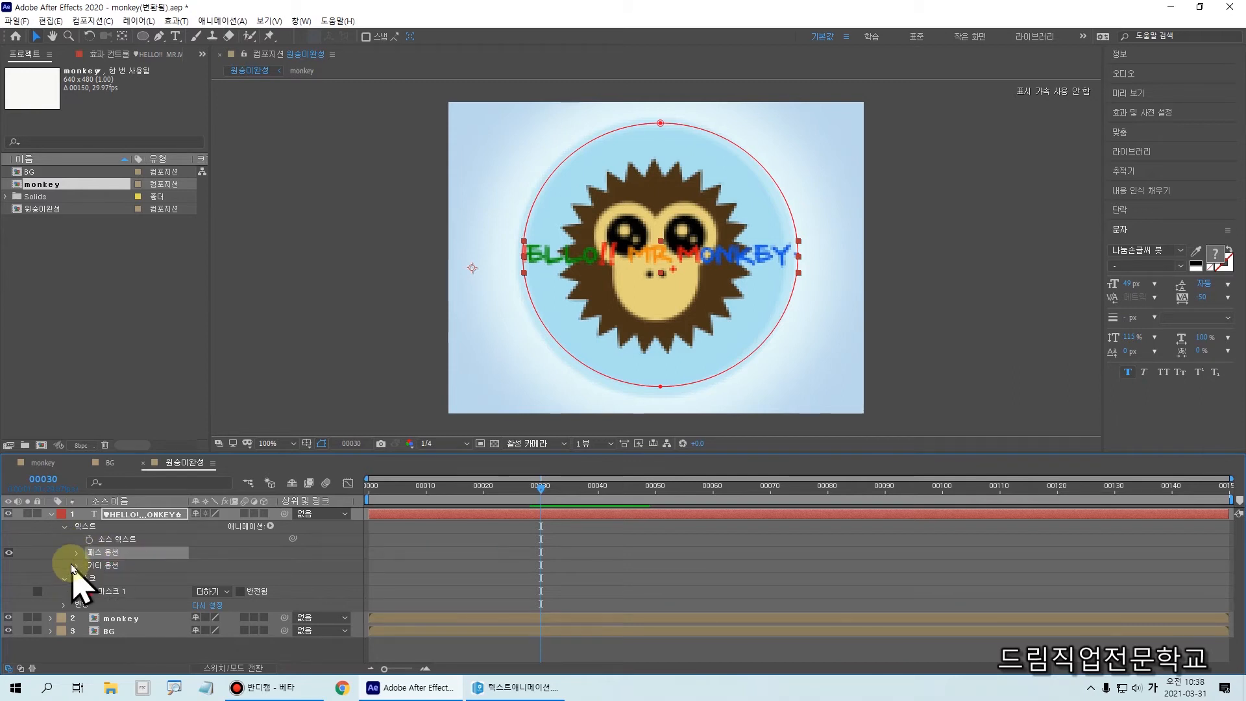
pyautogui.click(77, 553)
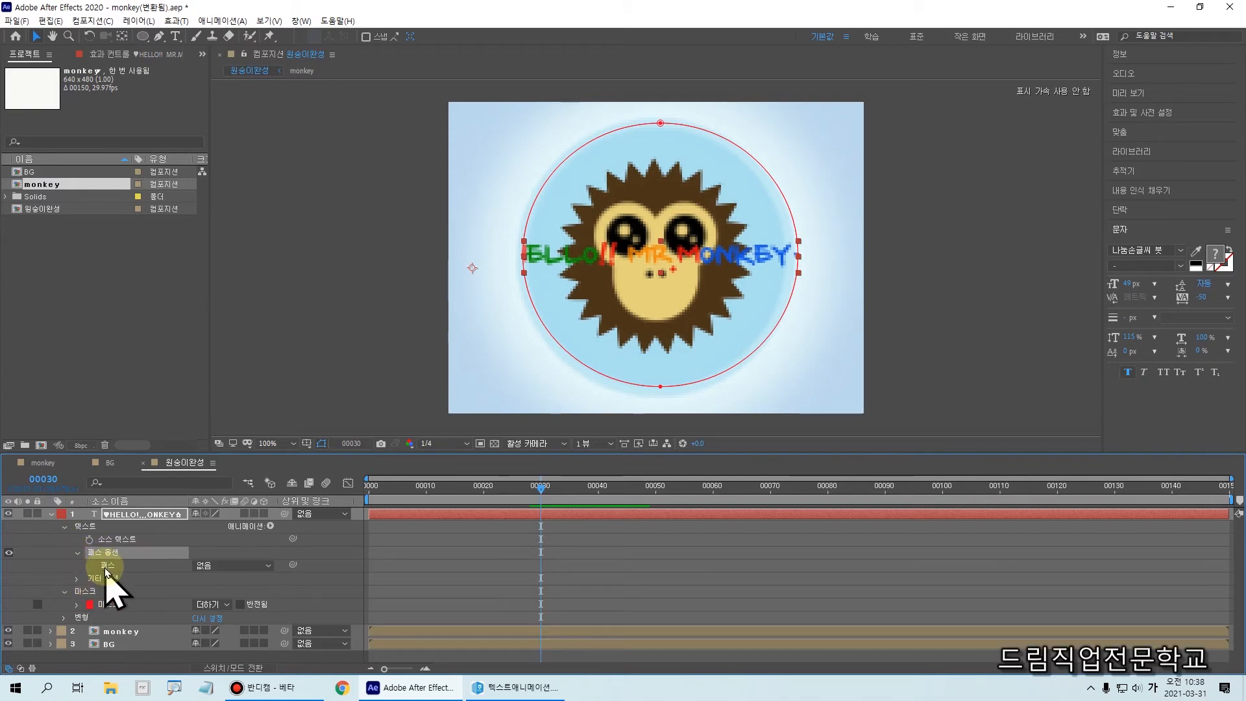
pyautogui.moveTo(69, 540)
pyautogui.mouseDown()
pyautogui.moveTo(104, 564)
pyautogui.moveTo(315, 578)
pyautogui.moveTo(349, 562)
pyautogui.mouseUp()
pyautogui.click(349, 571)
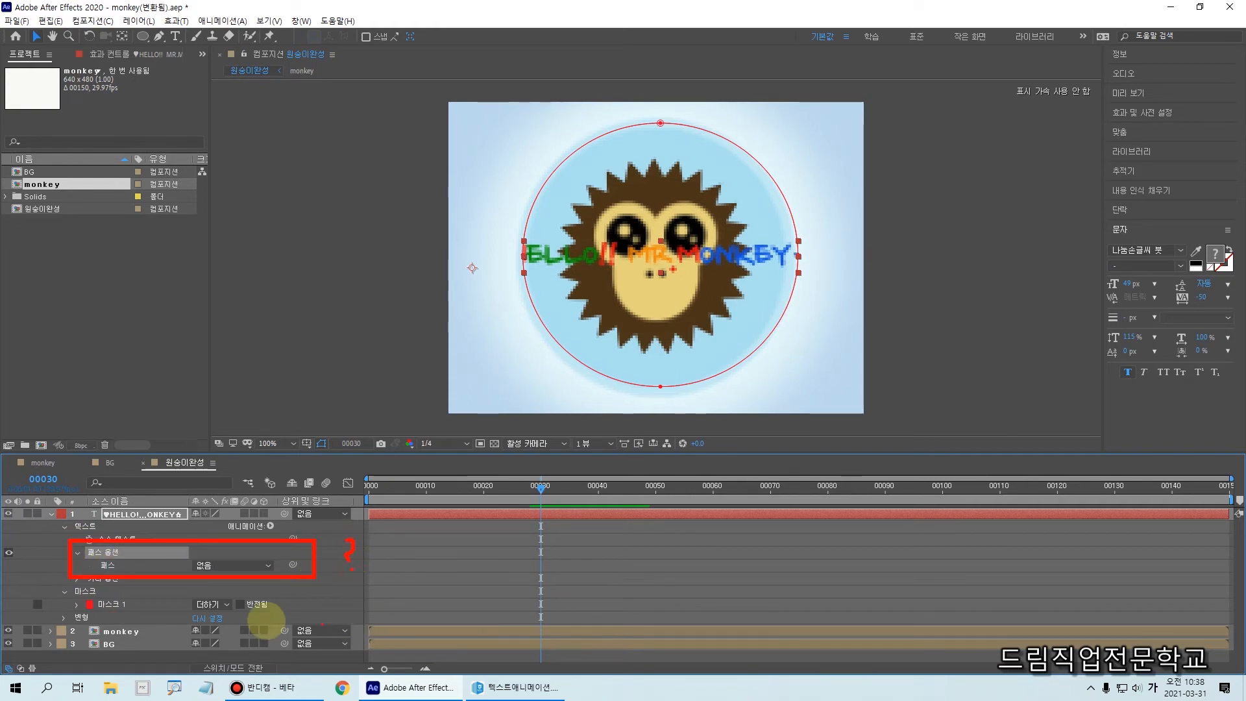
pyautogui.press('Escape')
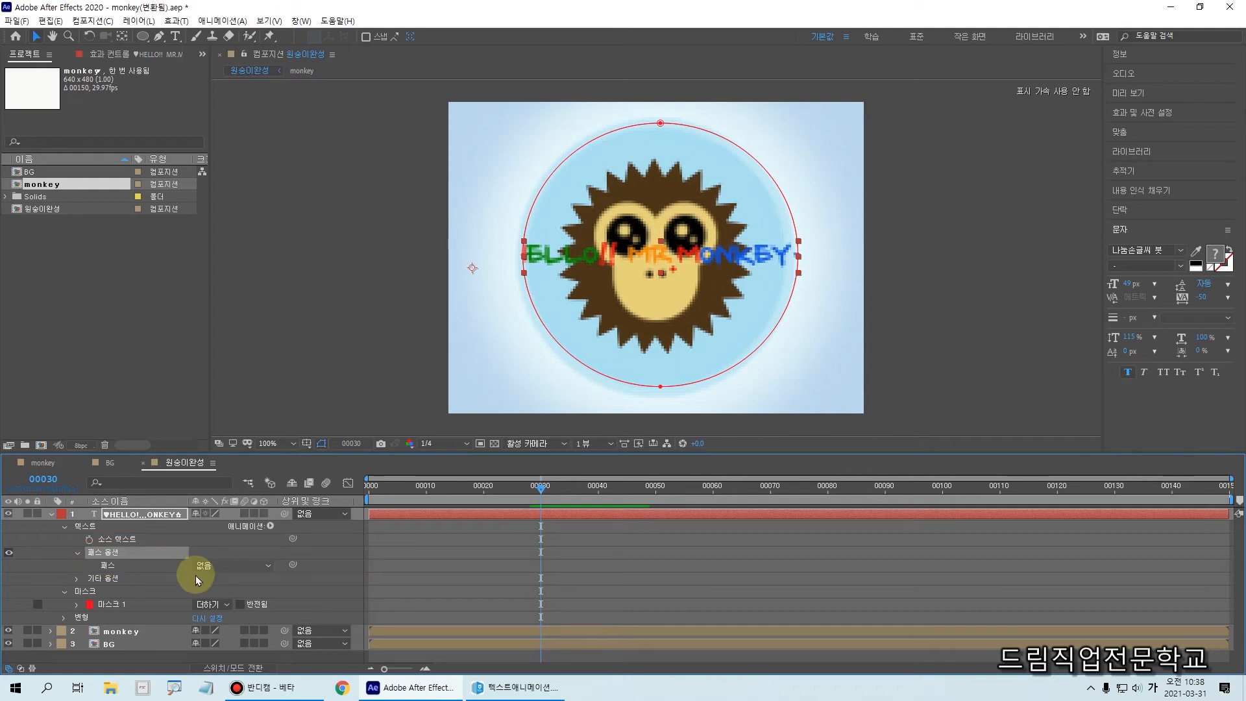
pyautogui.hotkey('ctrl', '4')
pyautogui.moveTo(90, 445)
pyautogui.mouseDown()
pyautogui.moveTo(382, 570)
pyautogui.moveTo(642, 580)
pyautogui.mouseUp()
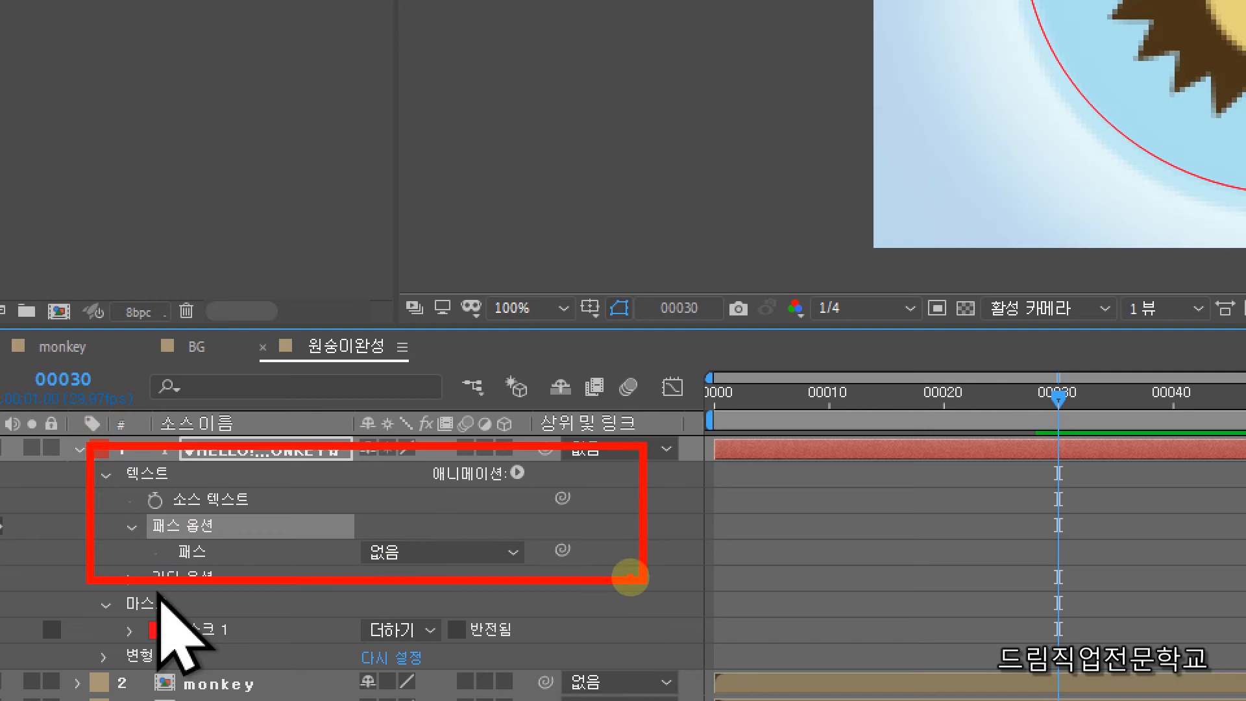
pyautogui.moveTo(117, 510); pyautogui.dragTo(247, 545)
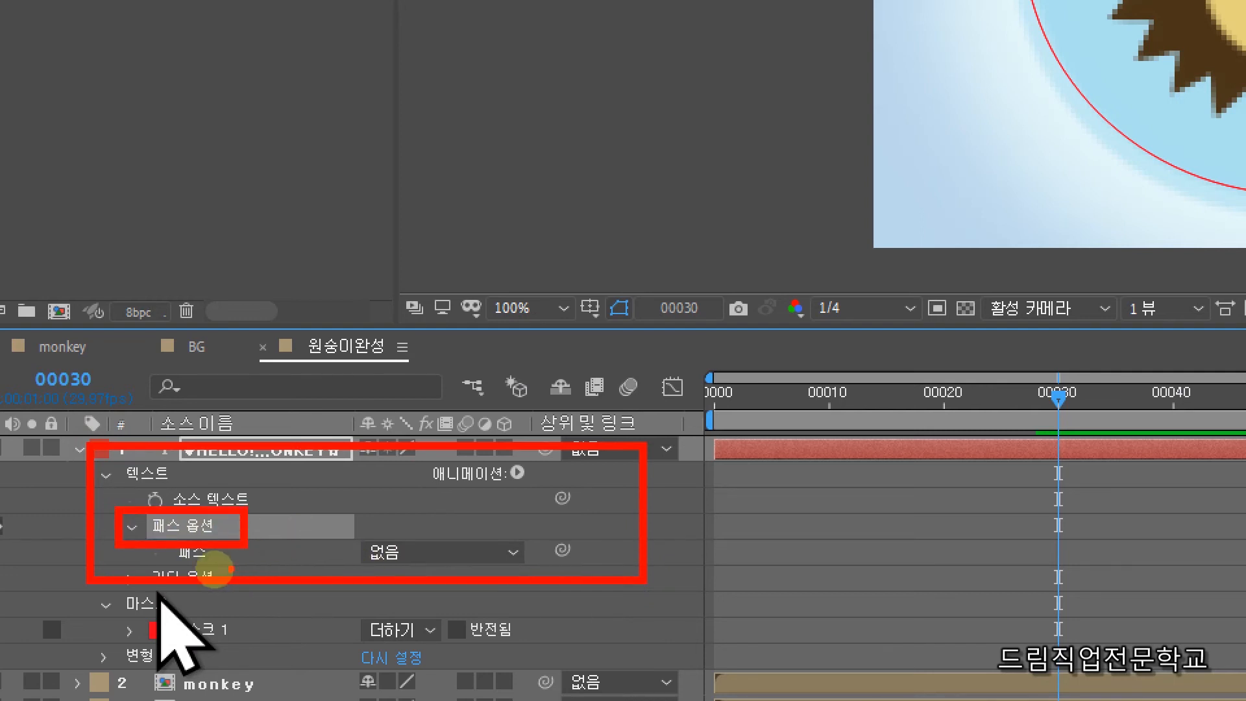
pyautogui.moveTo(175, 572); pyautogui.dragTo(604, 574)
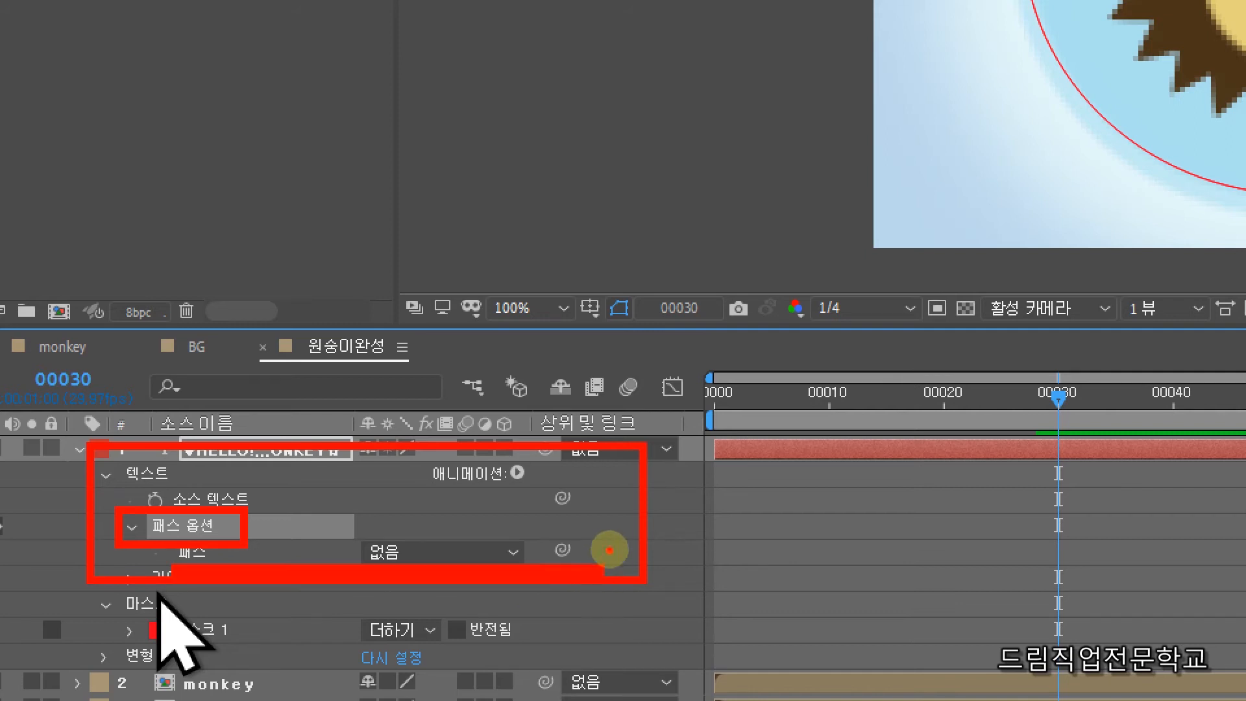
pyautogui.click(618, 567)
pyautogui.moveTo(364, 564); pyautogui.dragTo(404, 560)
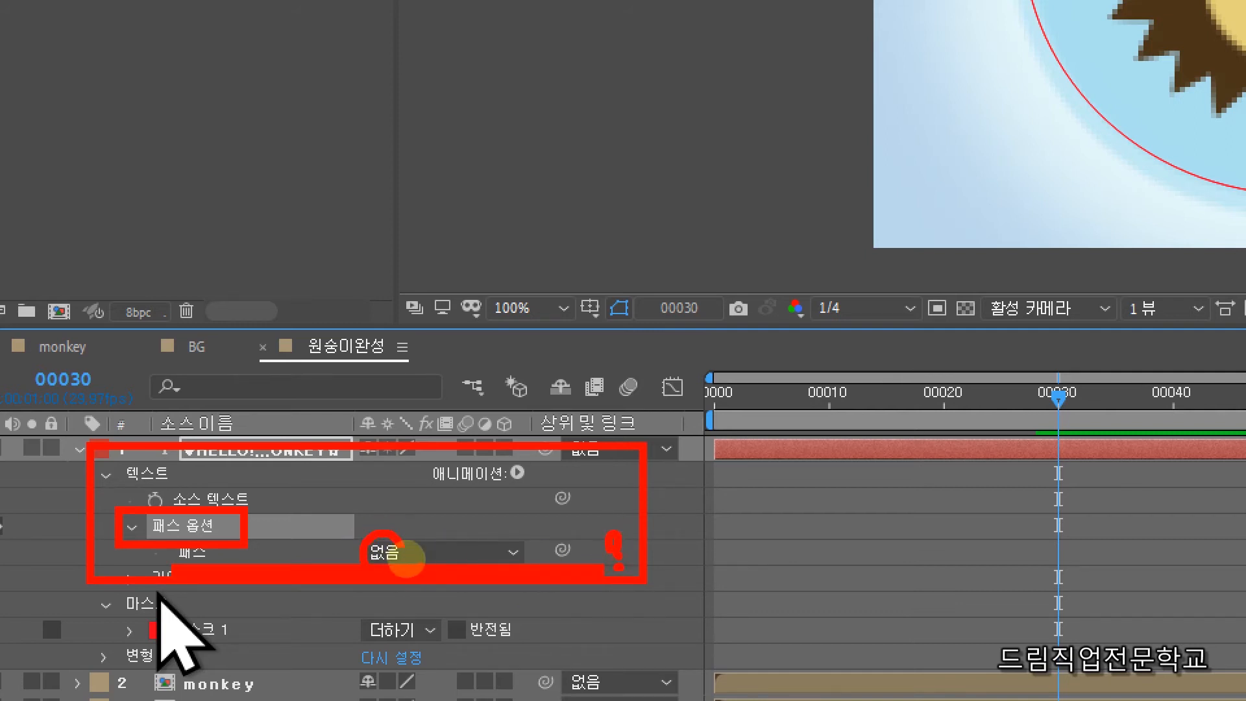
pyautogui.press('Escape')
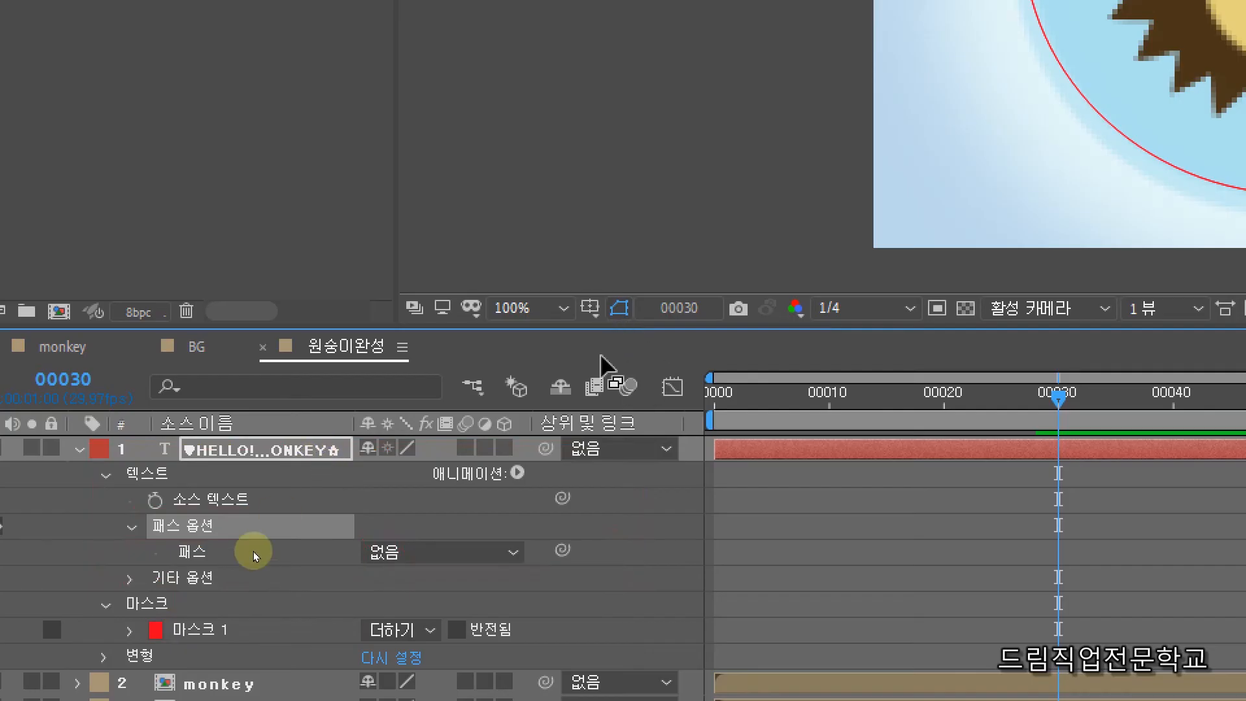
# - Set the title layer's 패스 to 마스크 1 and return the current time to frame 00000
pyautogui.click(438, 552)
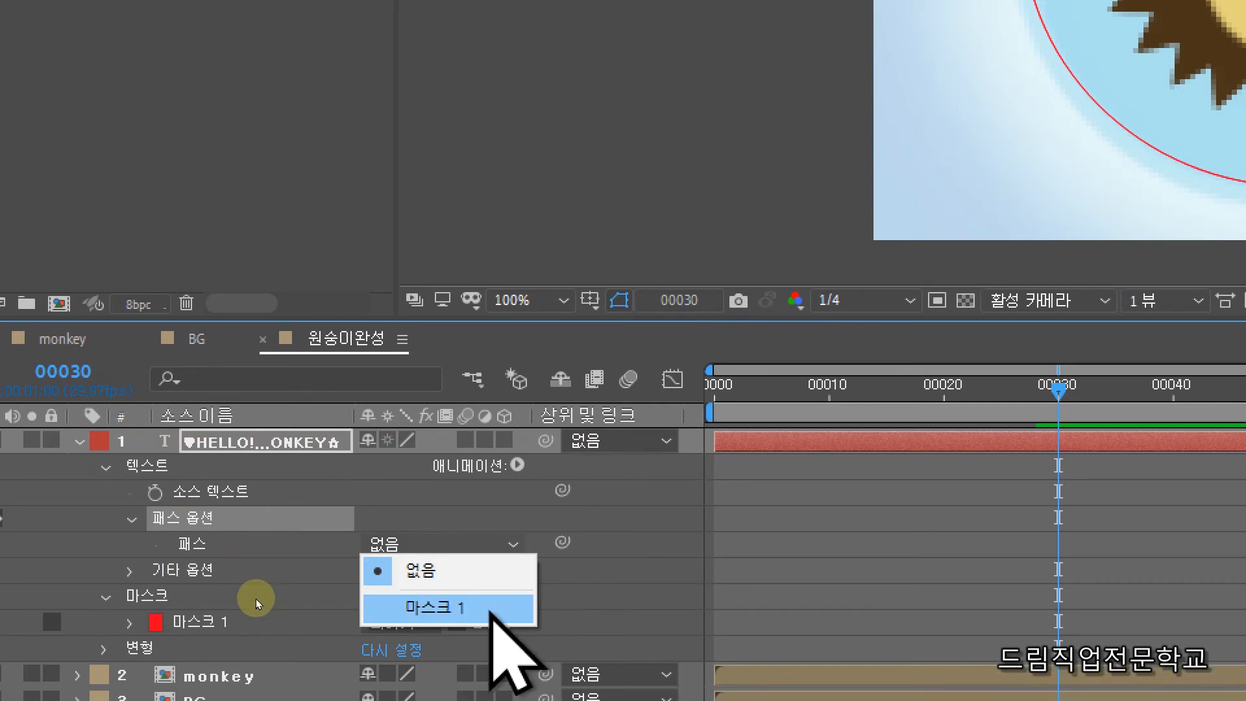
pyautogui.click(488, 616)
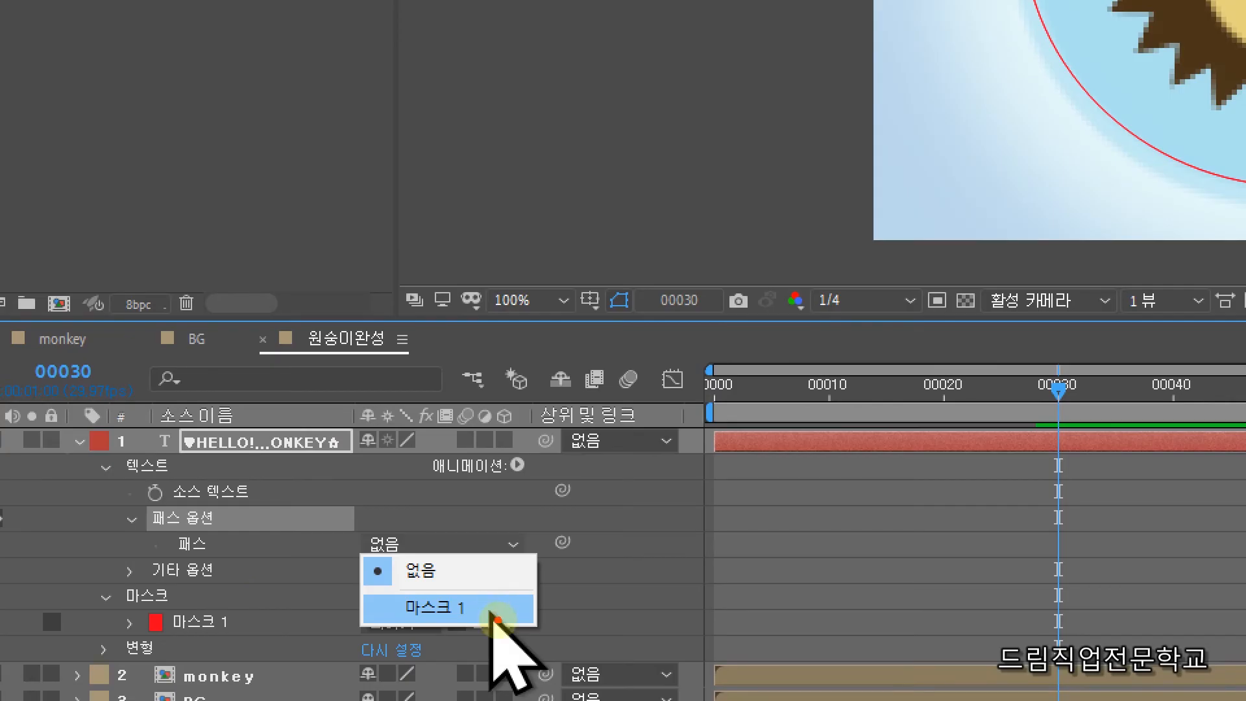
pyautogui.moveTo(370, 587); pyautogui.dragTo(522, 627)
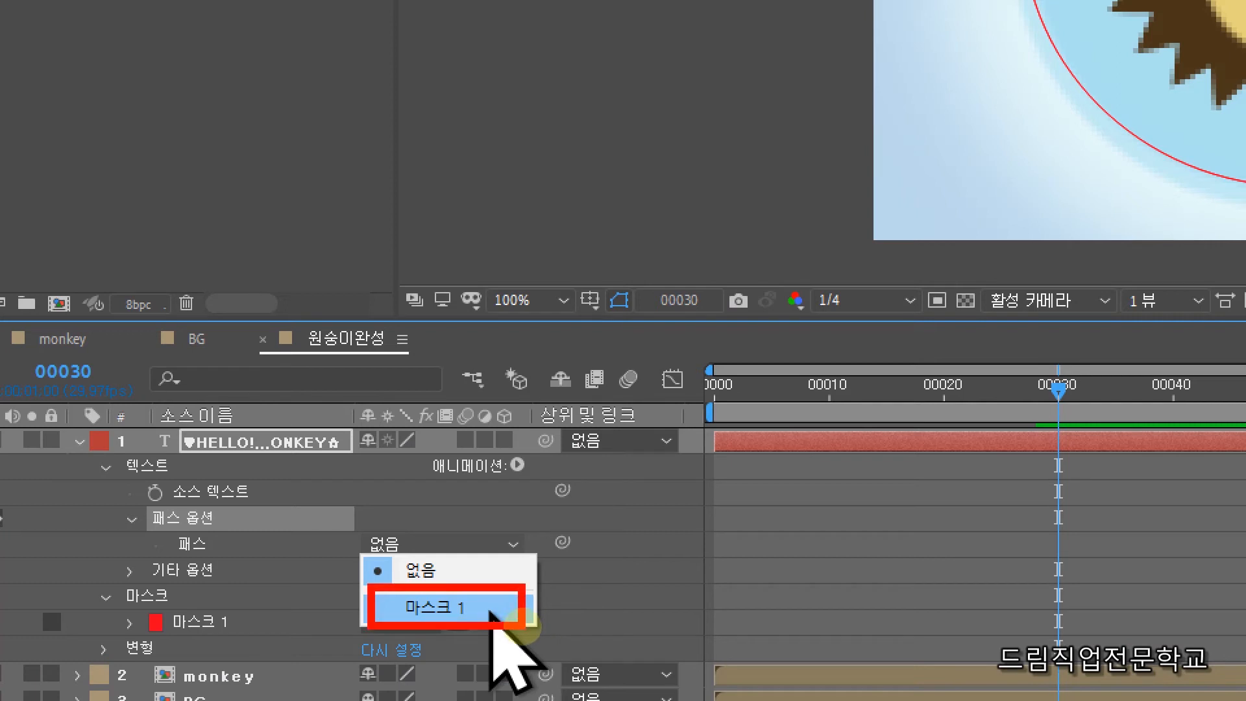
pyautogui.moveTo(154, 533)
pyautogui.mouseDown()
pyautogui.moveTo(185, 554)
pyautogui.moveTo(242, 559)
pyautogui.mouseUp()
pyautogui.moveTo(388, 594); pyautogui.dragTo(423, 589)
pyautogui.press('Escape')
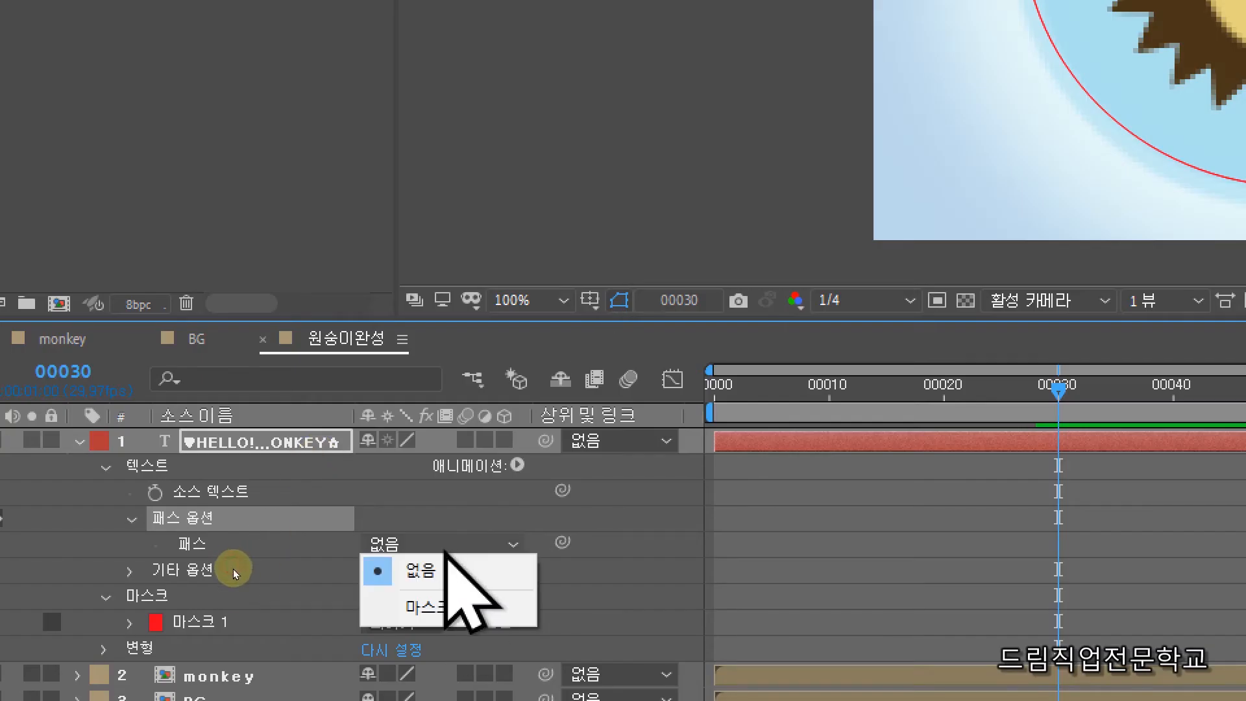
pyautogui.click(455, 607)
pyautogui.click(195, 545)
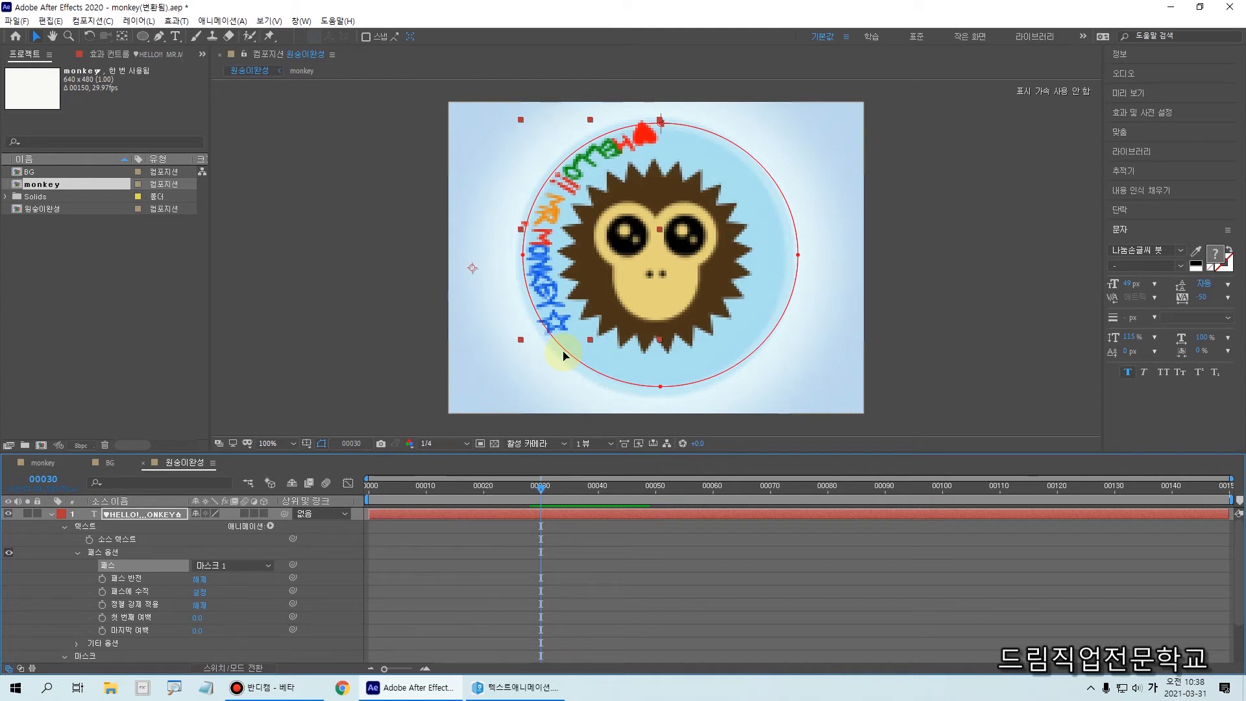
pyautogui.moveTo(542, 487); pyautogui.dragTo(361, 509)
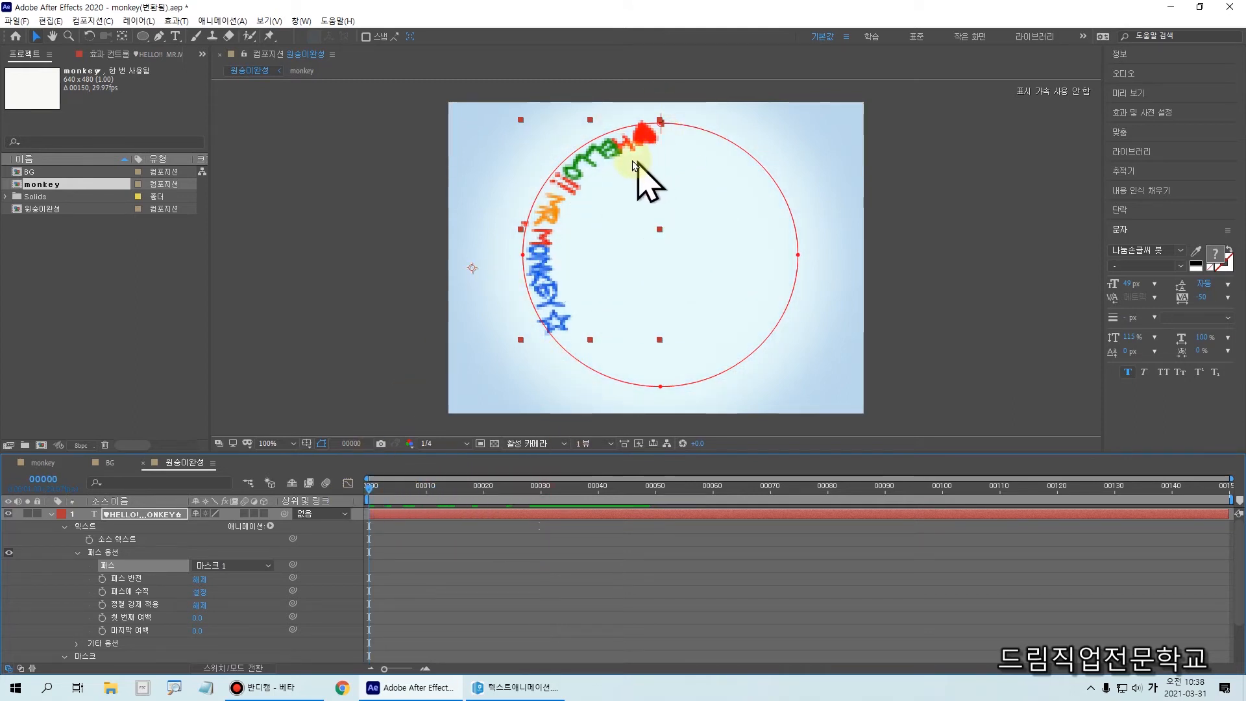
pyautogui.moveTo(649, 139)
pyautogui.mouseDown()
pyautogui.moveTo(583, 159)
pyautogui.moveTo(515, 276)
pyautogui.mouseUp()
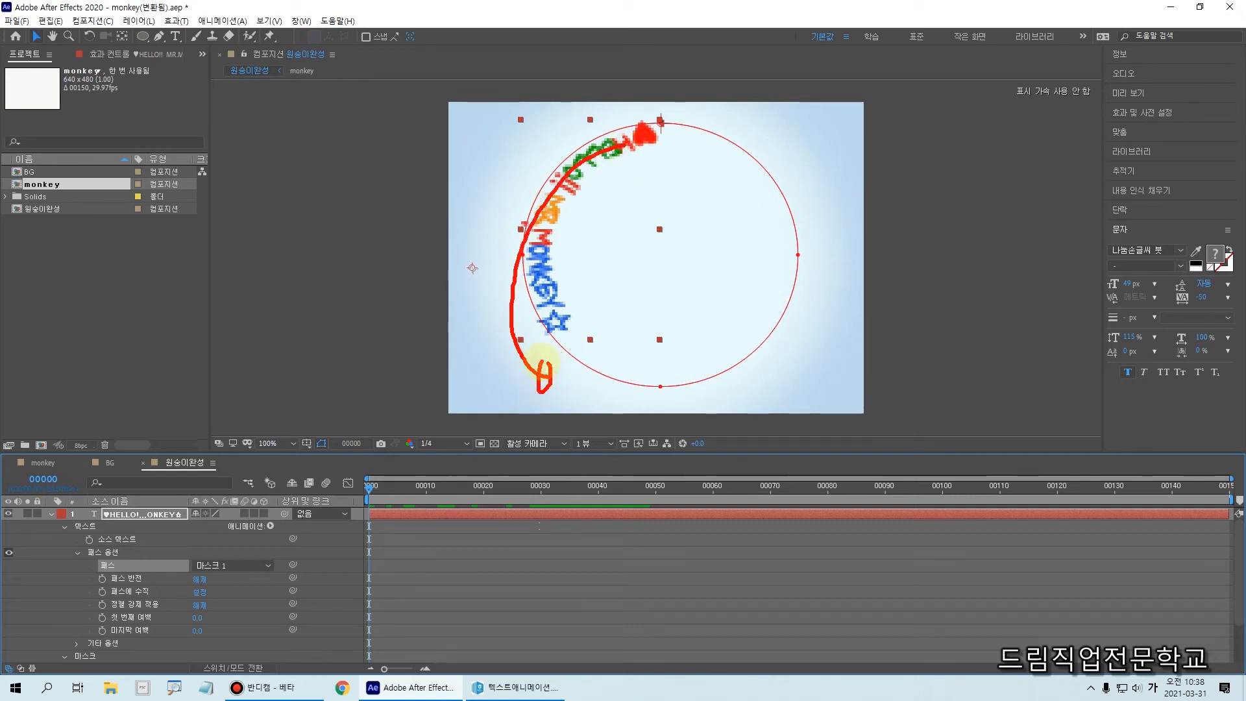
pyautogui.moveTo(546, 279)
pyautogui.mouseDown()
pyautogui.moveTo(604, 375)
pyautogui.moveTo(741, 331)
pyautogui.moveTo(745, 172)
pyautogui.mouseUp()
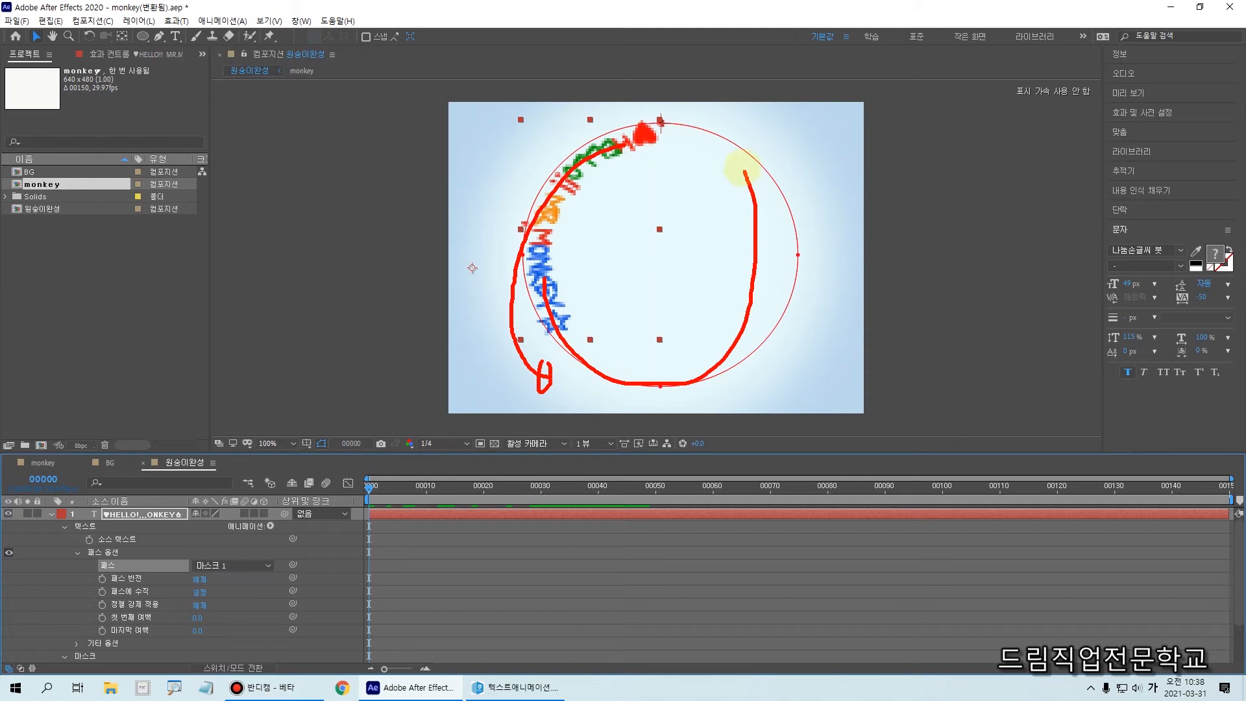
pyautogui.moveTo(778, 223); pyautogui.dragTo(594, 295)
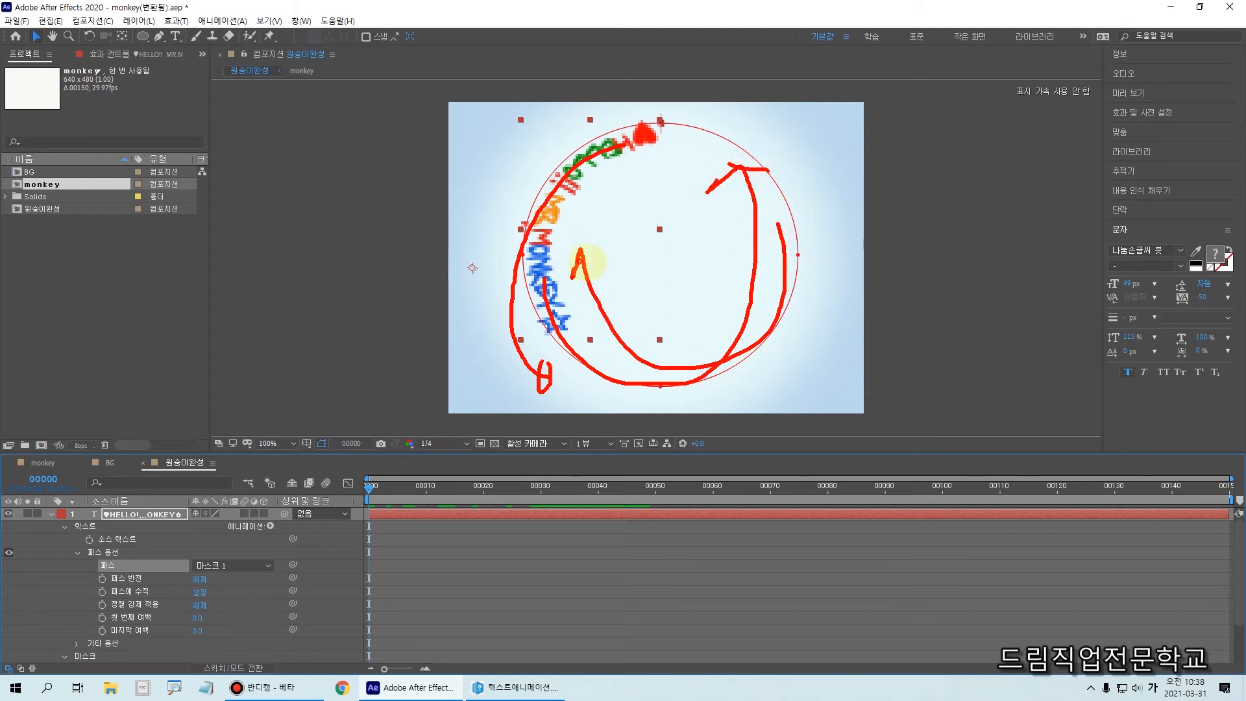
pyautogui.press('Escape')
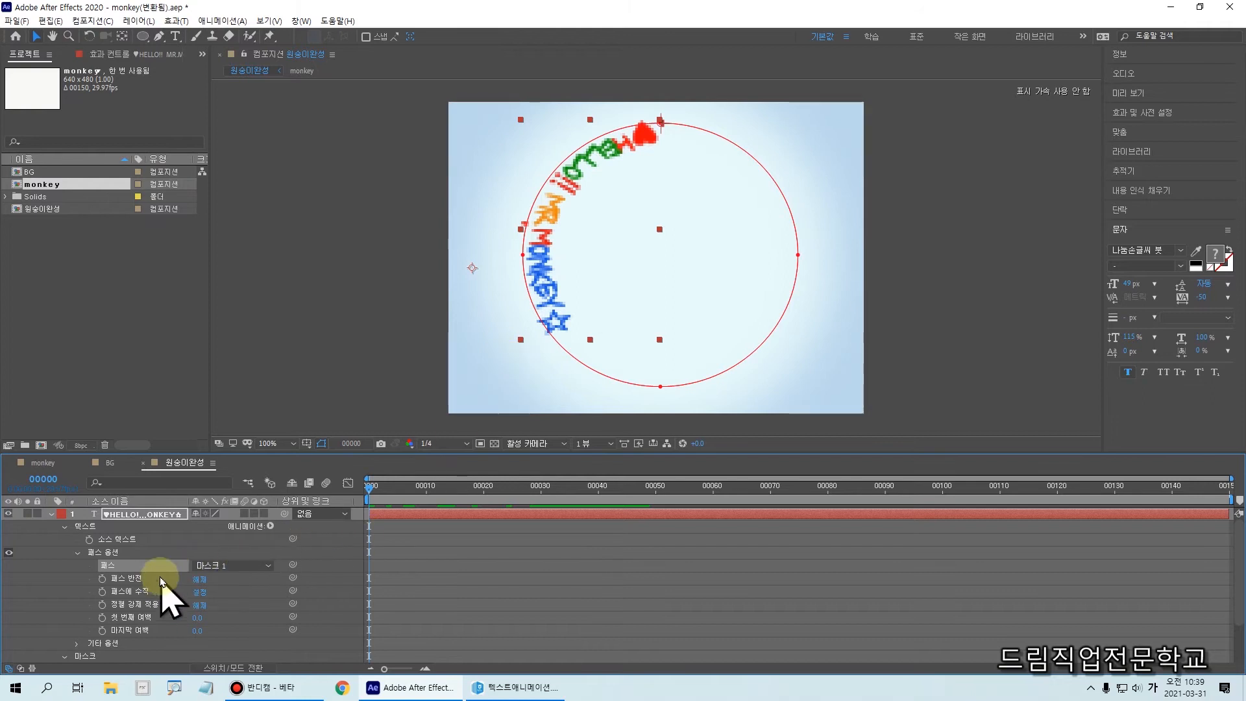
pyautogui.moveTo(83, 548); pyautogui.dragTo(263, 649)
pyautogui.press('Escape')
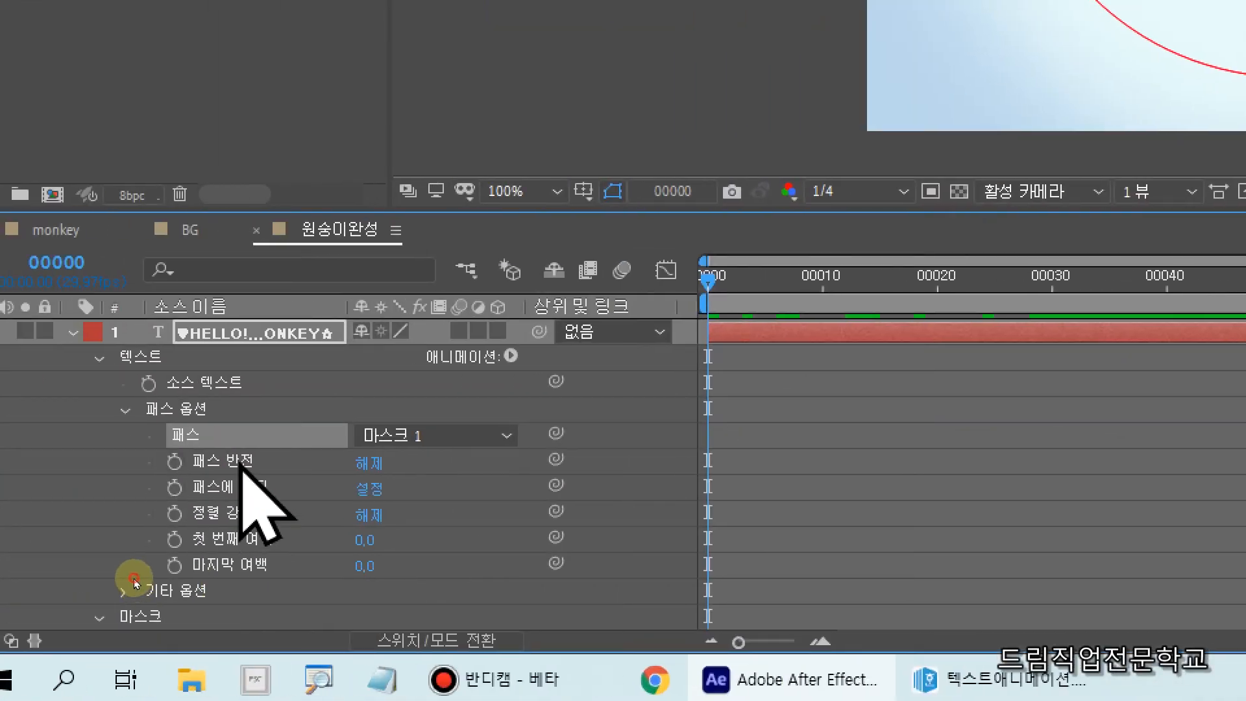
# - Set 패스 반전 to 설정 so the title runs clockwise along the outside of the circle
pyautogui.click(135, 579)
pyautogui.moveTo(166, 447)
pyautogui.mouseDown()
pyautogui.moveTo(289, 482)
pyautogui.moveTo(389, 487)
pyautogui.mouseUp()
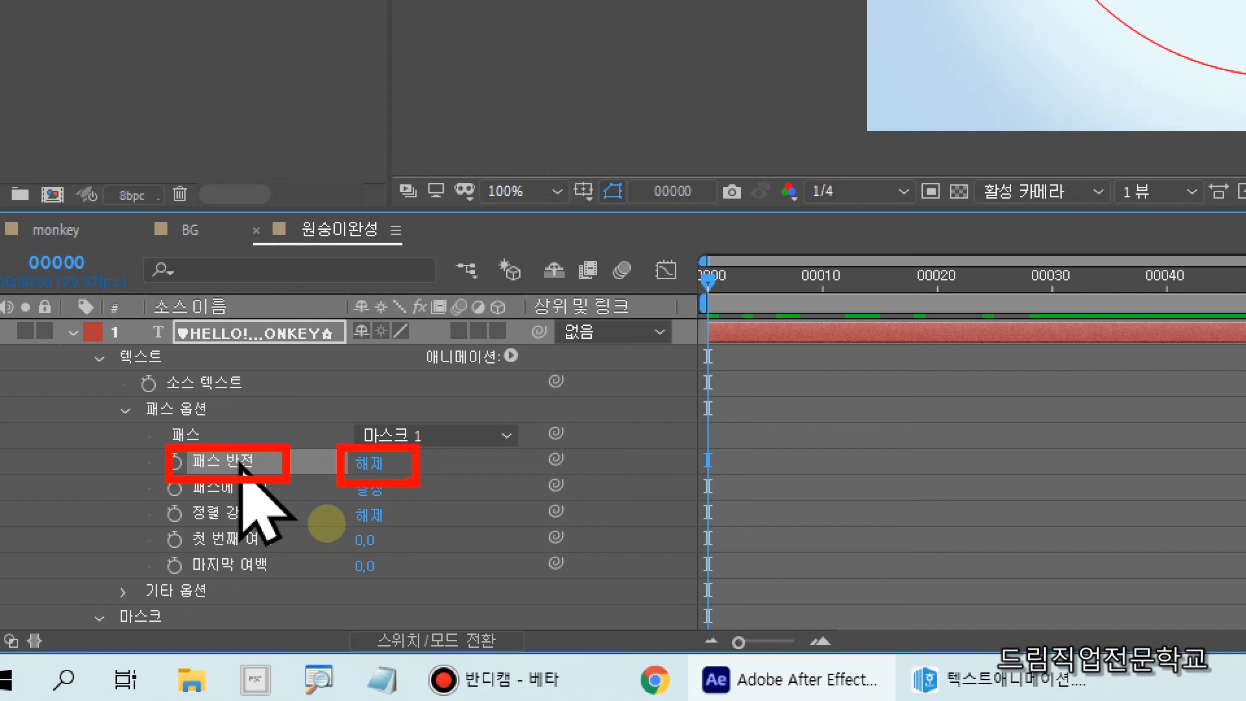
pyautogui.press('Escape')
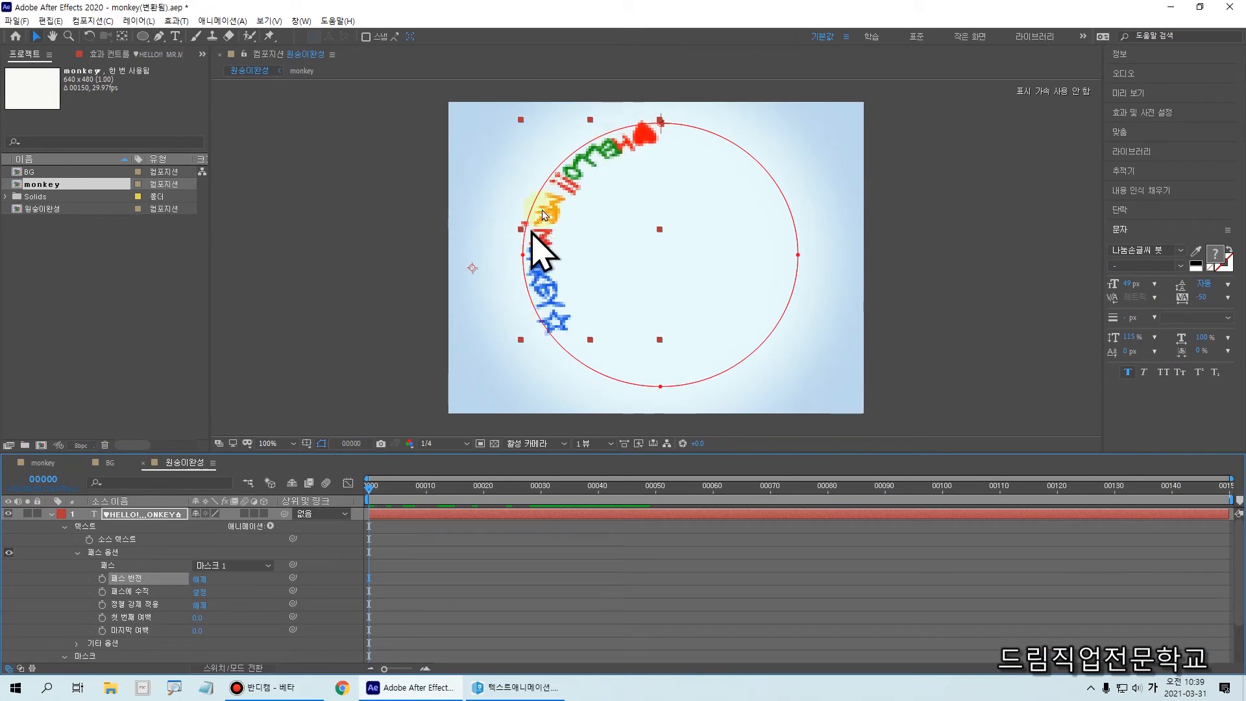
pyautogui.click(200, 580)
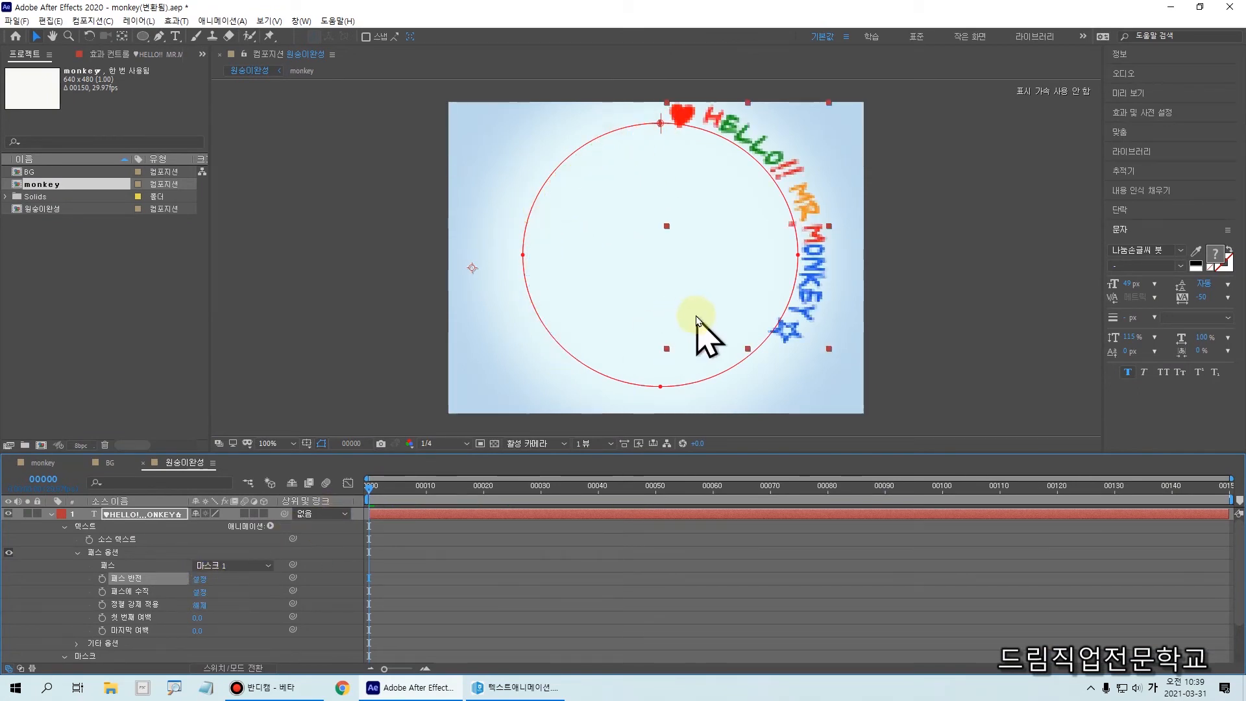
# - Toggle the title's 패스 반전 off and on again to compare the text inside and outside the circle
pyautogui.moveTo(733, 112)
pyautogui.mouseDown()
pyautogui.moveTo(836, 217)
pyautogui.moveTo(788, 344)
pyautogui.mouseUp()
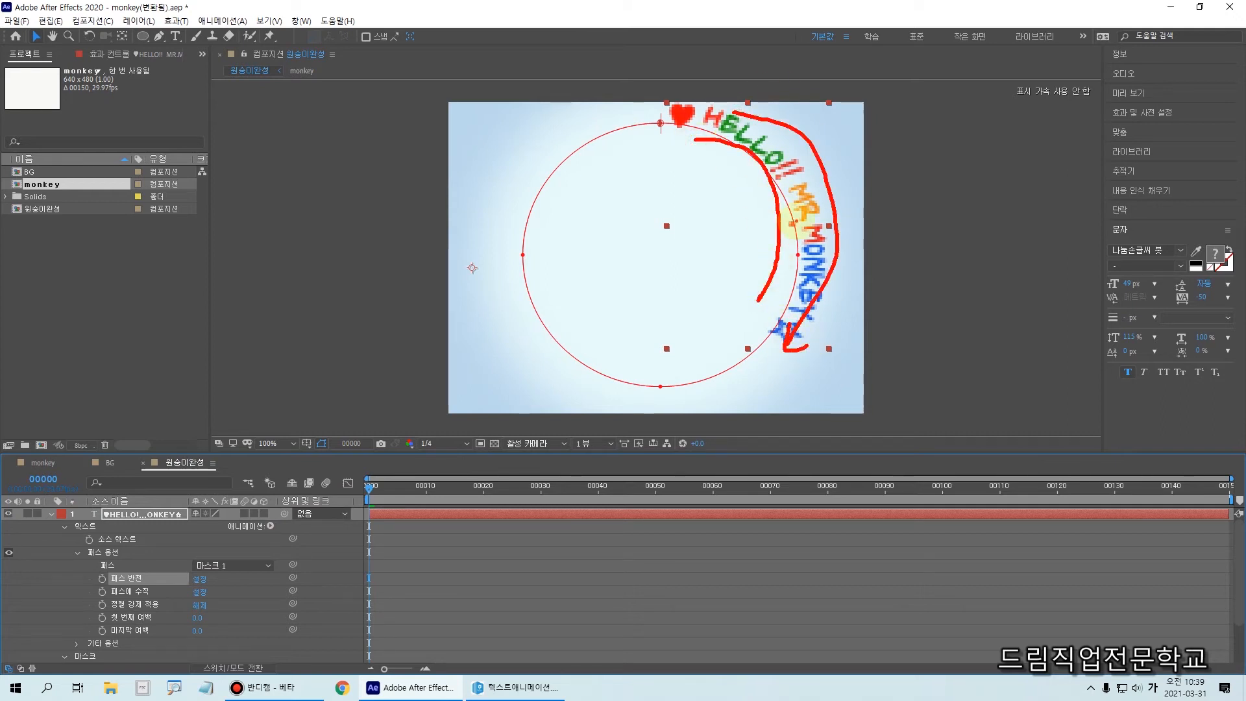
pyautogui.moveTo(850, 219); pyautogui.dragTo(849, 174)
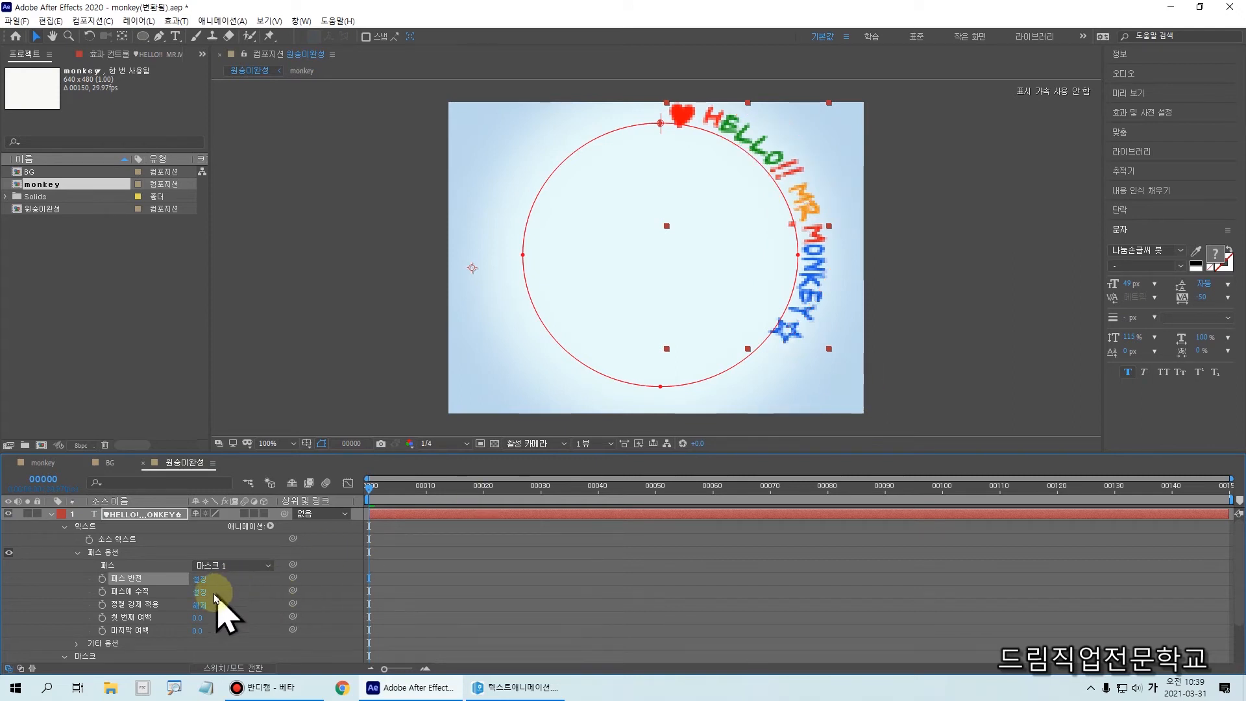
pyautogui.click(200, 580)
pyautogui.click(203, 583)
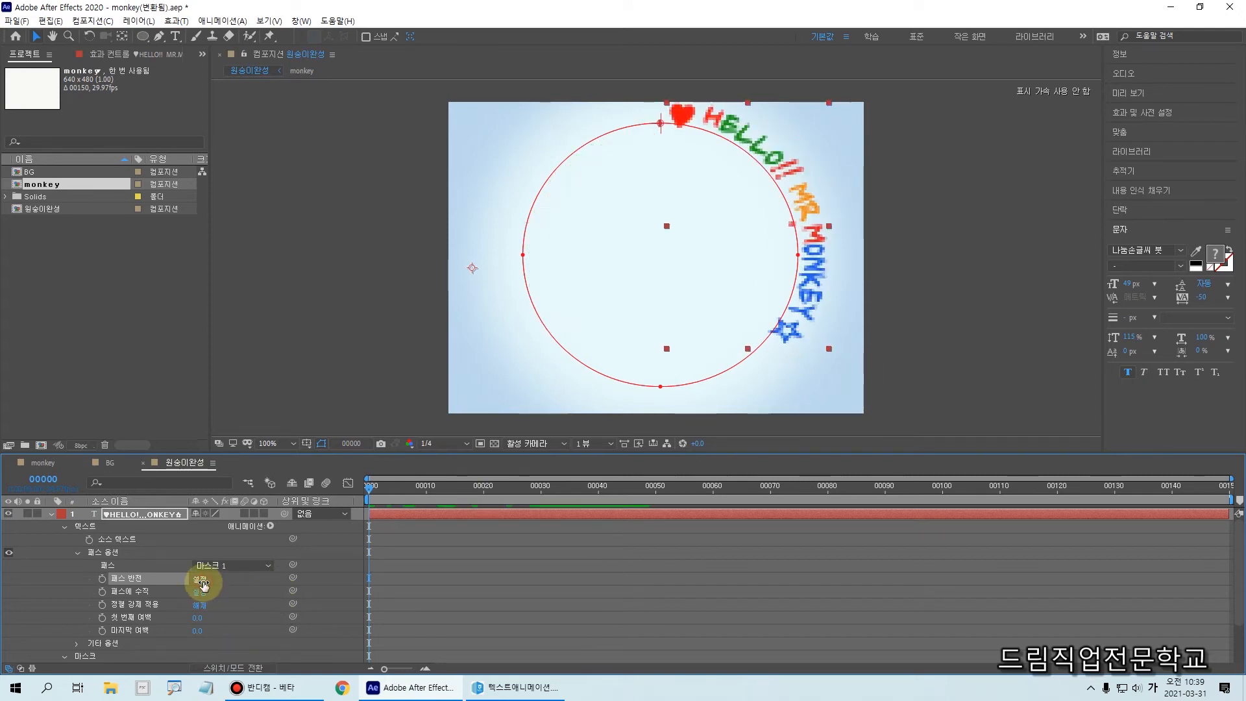
pyautogui.click(203, 583)
pyautogui.click(202, 583)
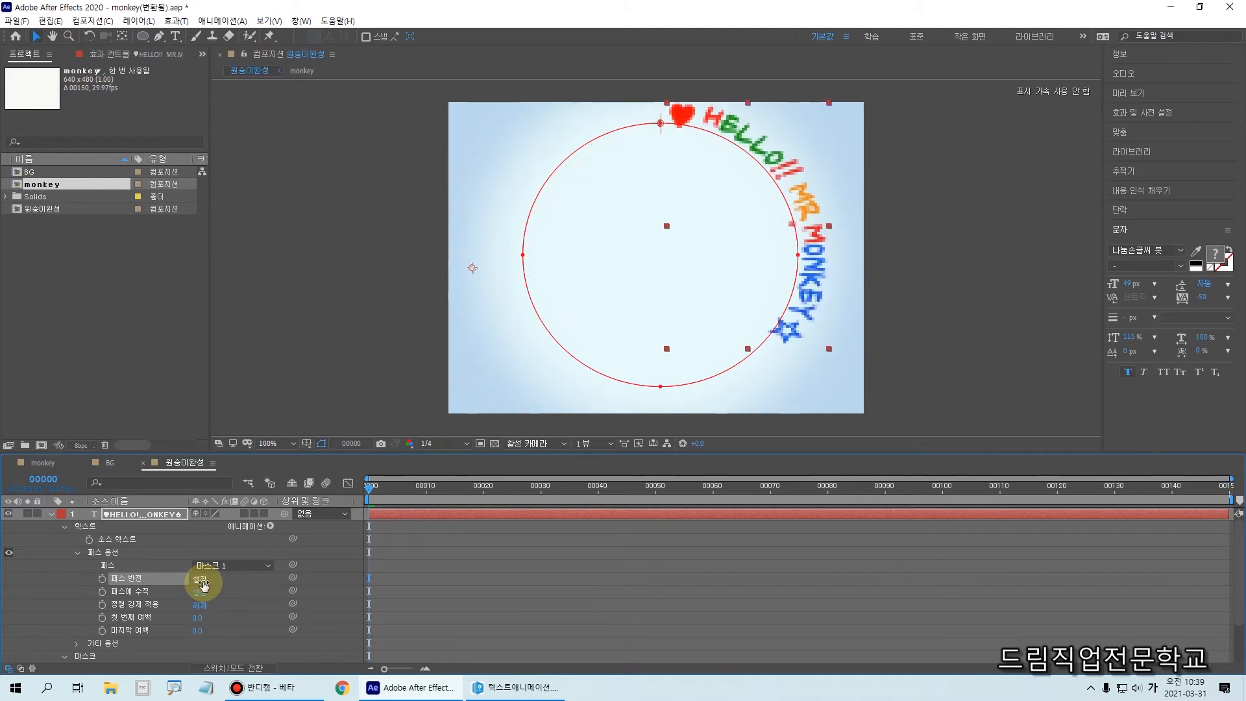
pyautogui.moveTo(97, 562); pyautogui.dragTo(241, 591)
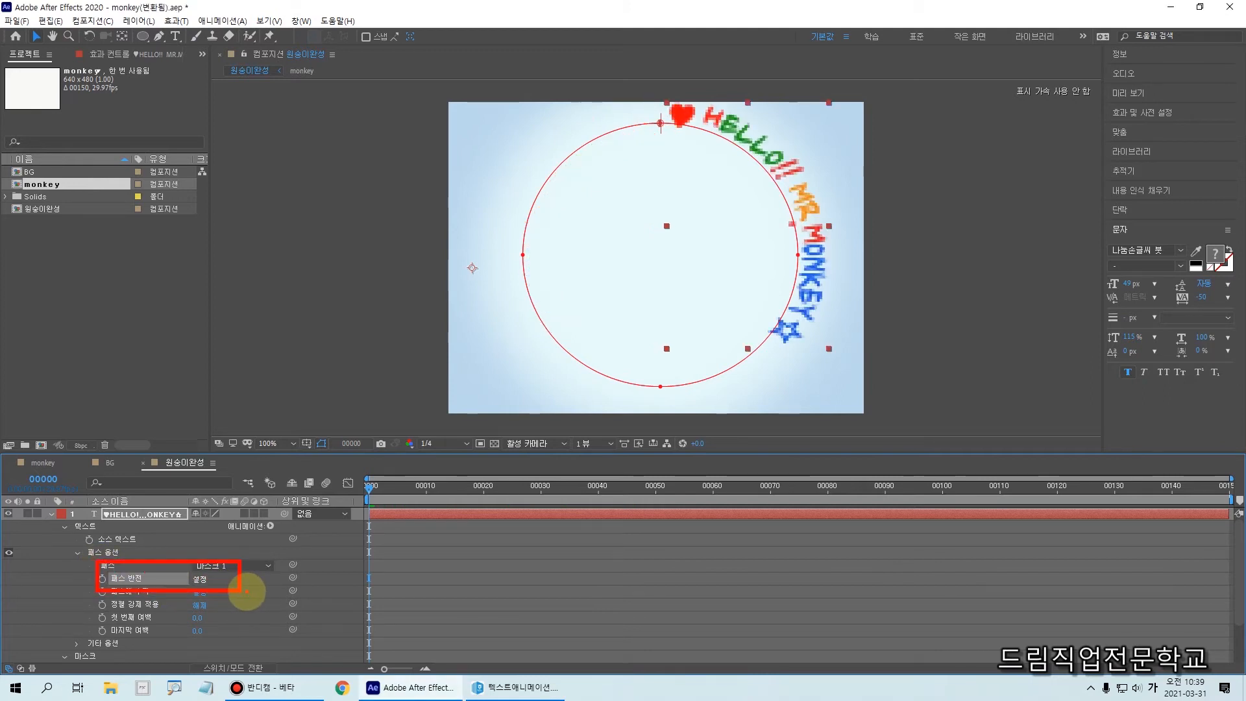
# - Toggle the title's 패스에 수직 option repeatedly to compare letter orientation along the circle, leaving it at 해제
pyautogui.click(143, 592)
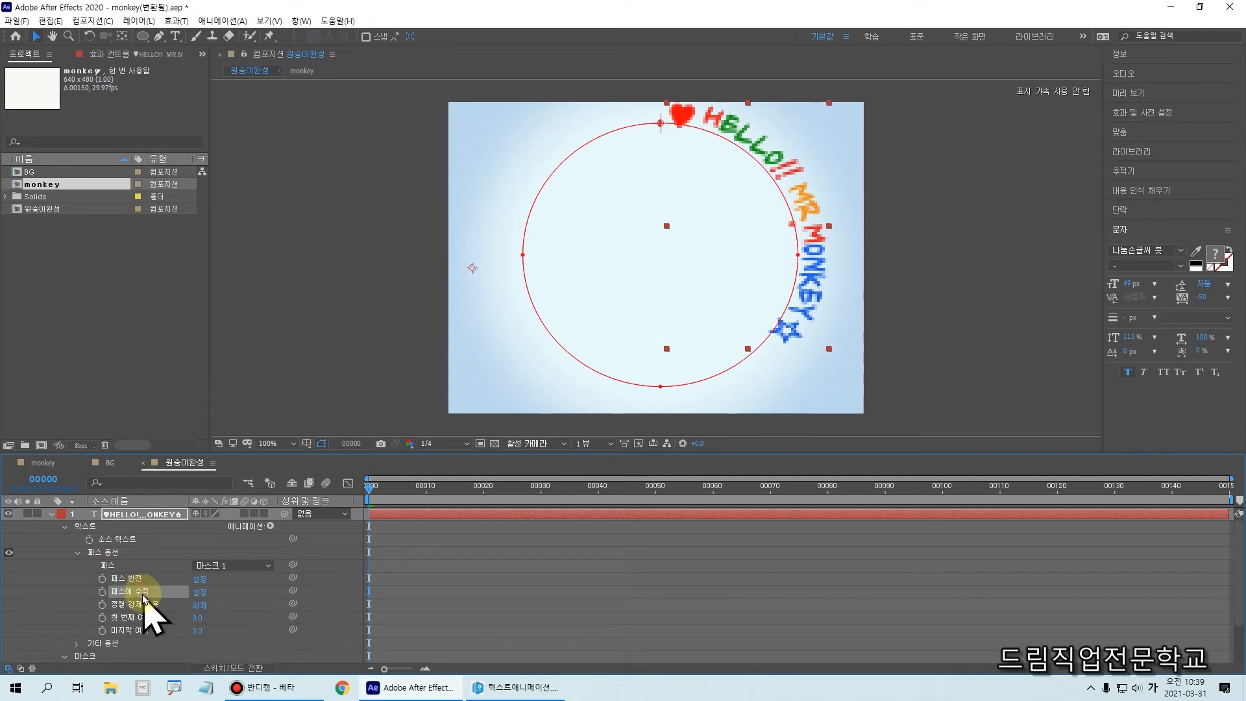
pyautogui.click(199, 592)
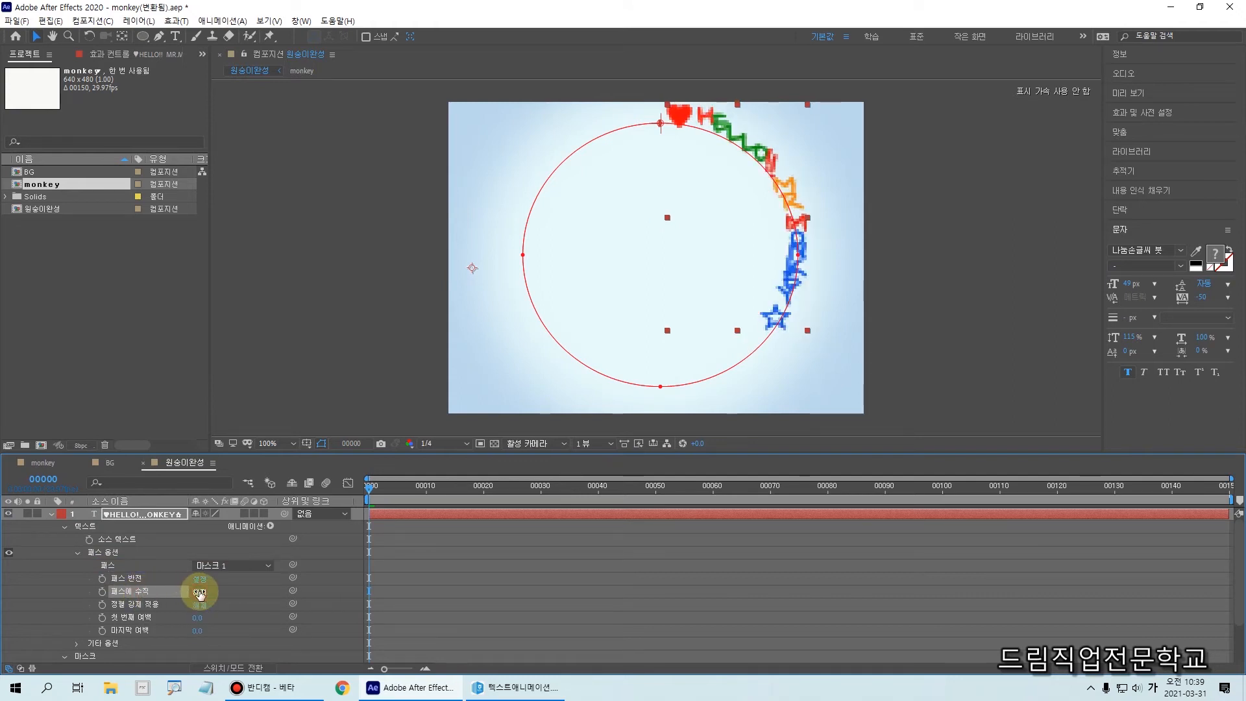
pyautogui.click(199, 592)
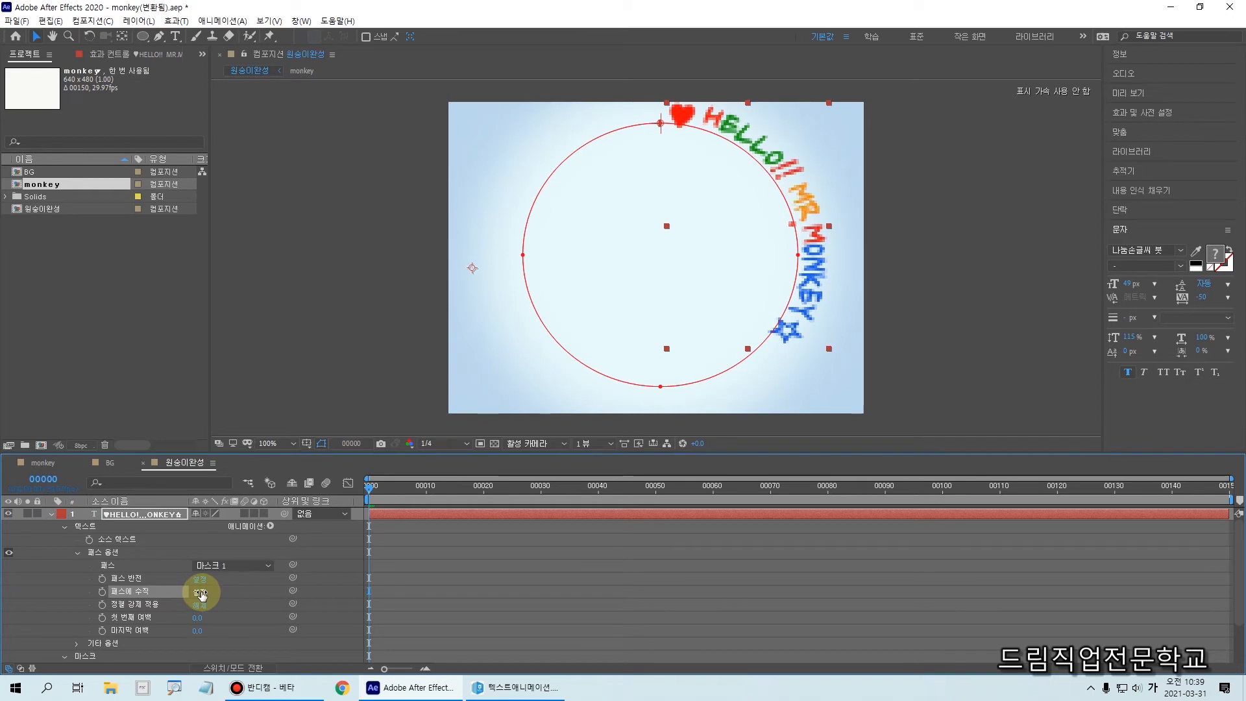
pyautogui.click(200, 592)
pyautogui.click(201, 592)
pyautogui.click(200, 592)
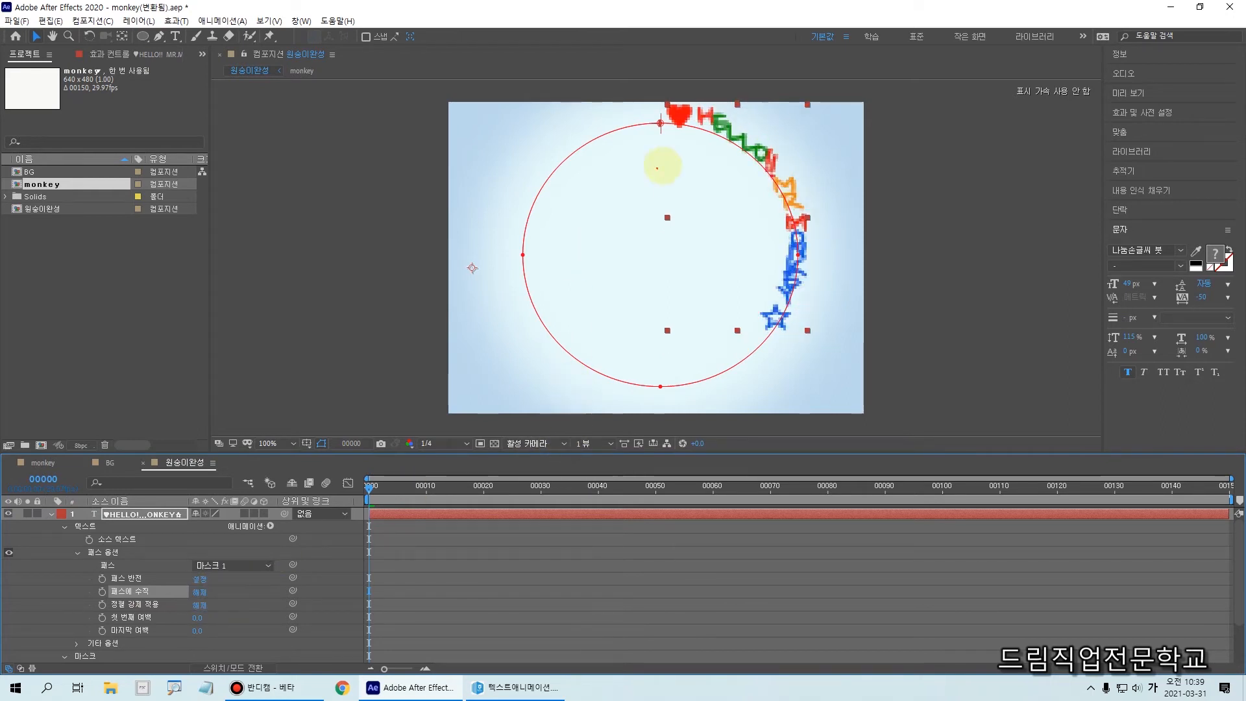
pyautogui.moveTo(717, 125)
pyautogui.mouseDown()
pyautogui.moveTo(797, 210)
pyautogui.moveTo(782, 313)
pyautogui.mouseUp()
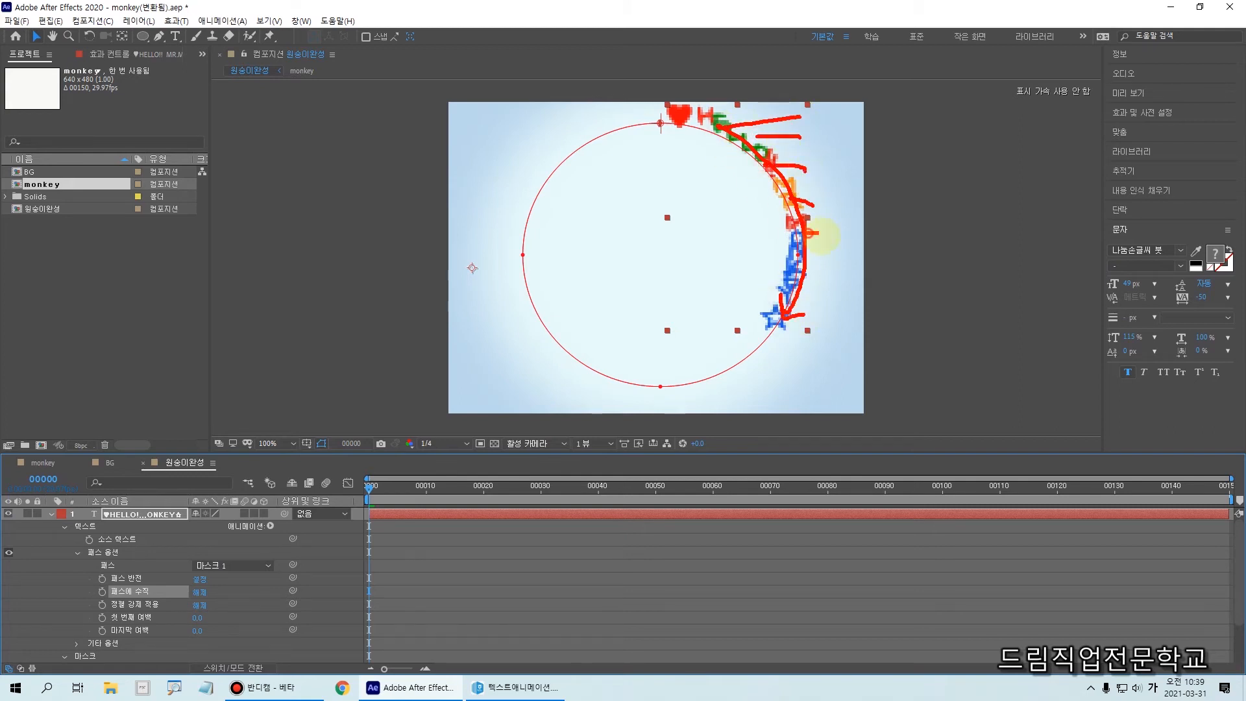
pyautogui.press('Escape')
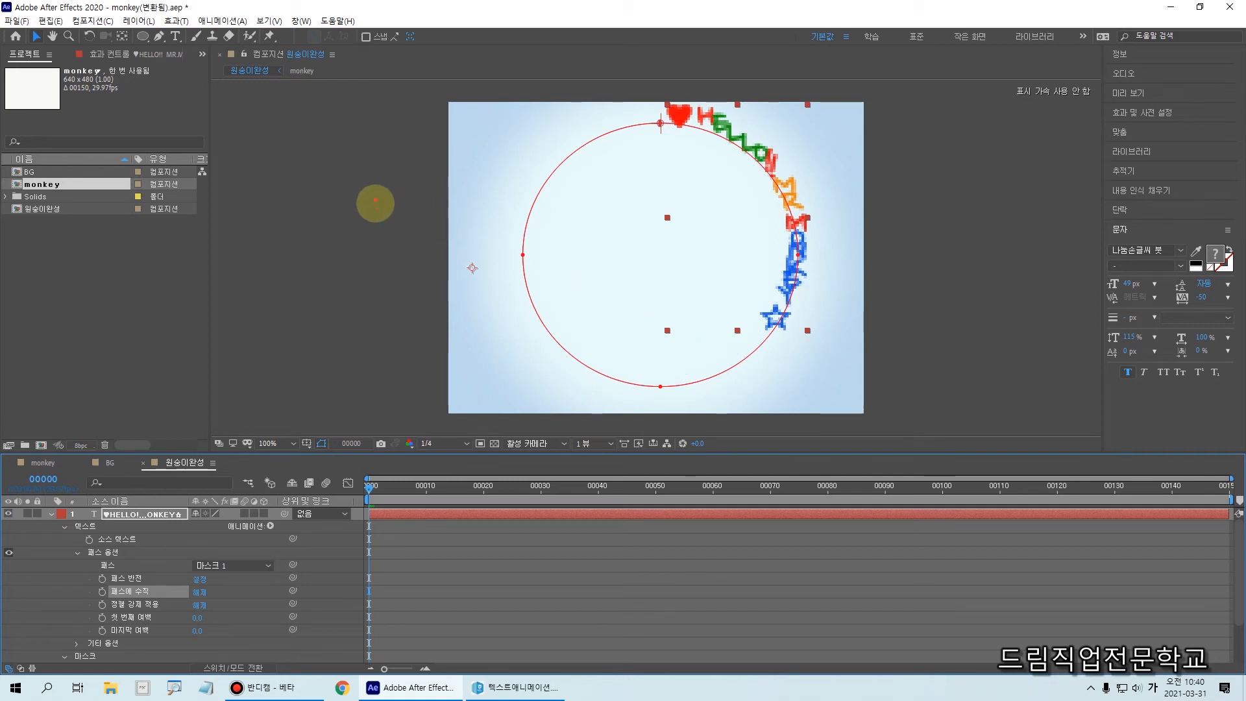
pyautogui.moveTo(370, 85)
pyautogui.mouseDown()
pyautogui.moveTo(335, 136)
pyautogui.moveTo(345, 166)
pyautogui.moveTo(385, 178)
pyautogui.moveTo(383, 220)
pyautogui.moveTo(414, 235)
pyautogui.moveTo(426, 275)
pyautogui.moveTo(462, 275)
pyautogui.mouseUp()
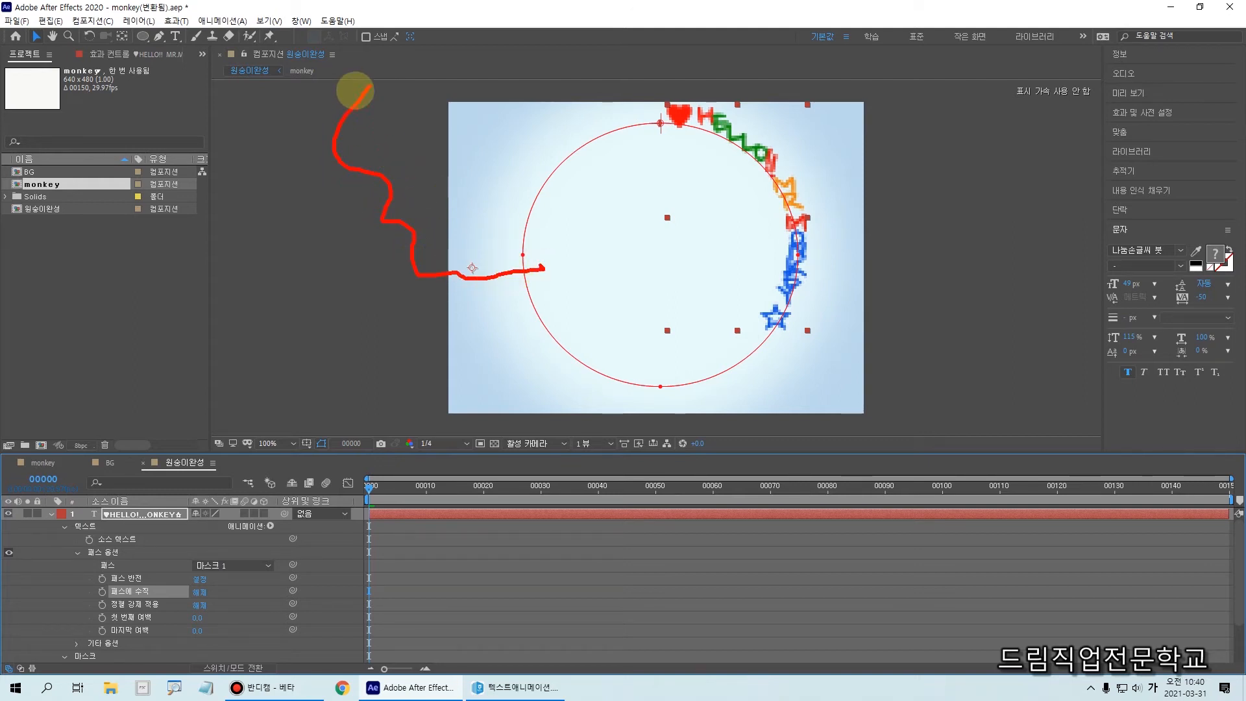
pyautogui.moveTo(362, 78)
pyautogui.mouseDown()
pyautogui.moveTo(404, 84)
pyautogui.moveTo(533, 252)
pyautogui.mouseUp()
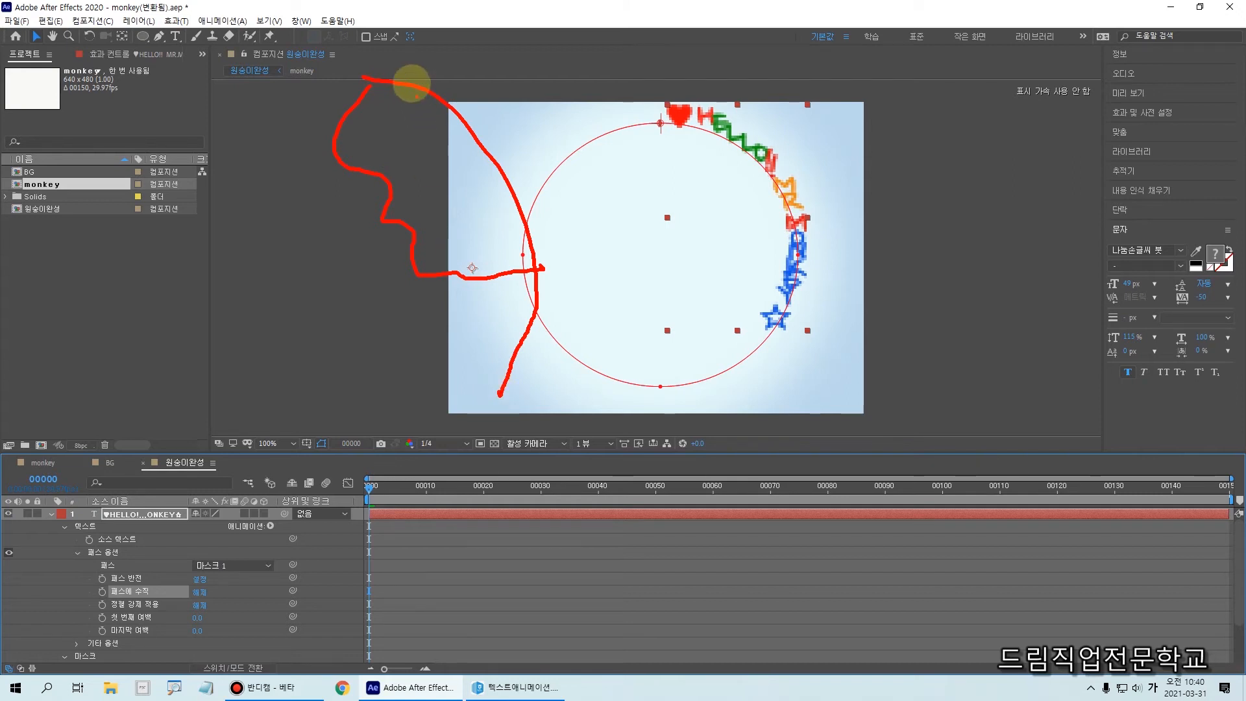
pyautogui.moveTo(421, 69)
pyautogui.mouseDown()
pyautogui.moveTo(513, 131)
pyautogui.moveTo(551, 240)
pyautogui.mouseUp()
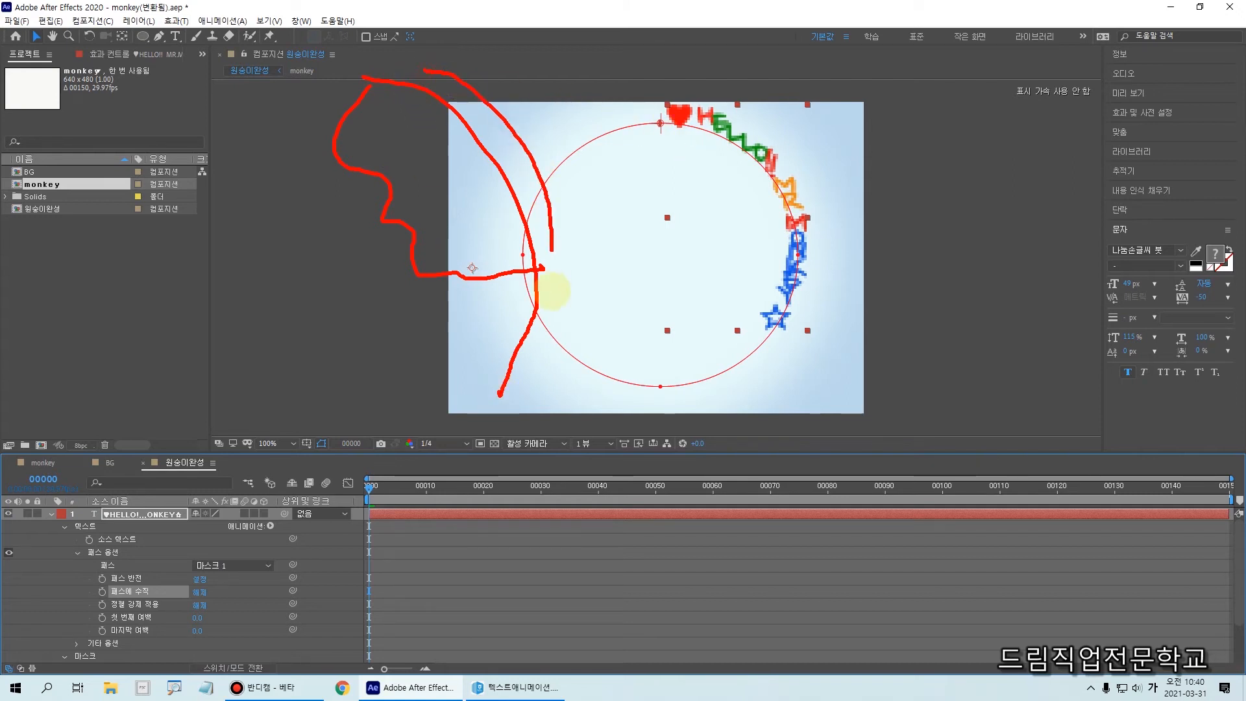
pyautogui.moveTo(547, 340); pyautogui.dragTo(529, 333)
pyautogui.moveTo(423, 72); pyautogui.dragTo(523, 68)
pyautogui.moveTo(472, 95)
pyautogui.mouseDown()
pyautogui.moveTo(512, 101)
pyautogui.moveTo(517, 132)
pyautogui.mouseUp()
pyautogui.moveTo(776, 154); pyautogui.dragTo(803, 239)
pyautogui.moveTo(480, 122); pyautogui.dragTo(550, 128)
pyautogui.moveTo(512, 166); pyautogui.dragTo(551, 166)
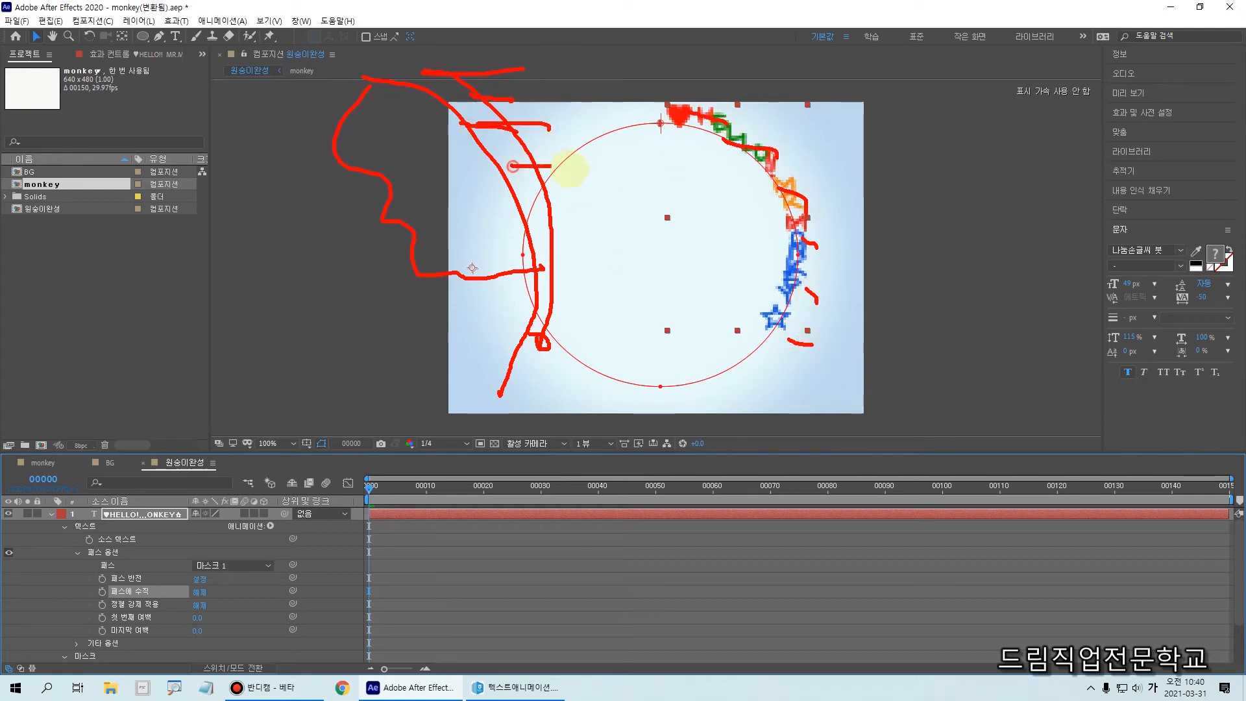
pyautogui.moveTo(837, 418)
pyautogui.mouseDown()
pyautogui.moveTo(757, 428)
pyautogui.moveTo(651, 275)
pyautogui.mouseUp()
pyautogui.moveTo(802, 142); pyautogui.dragTo(797, 442)
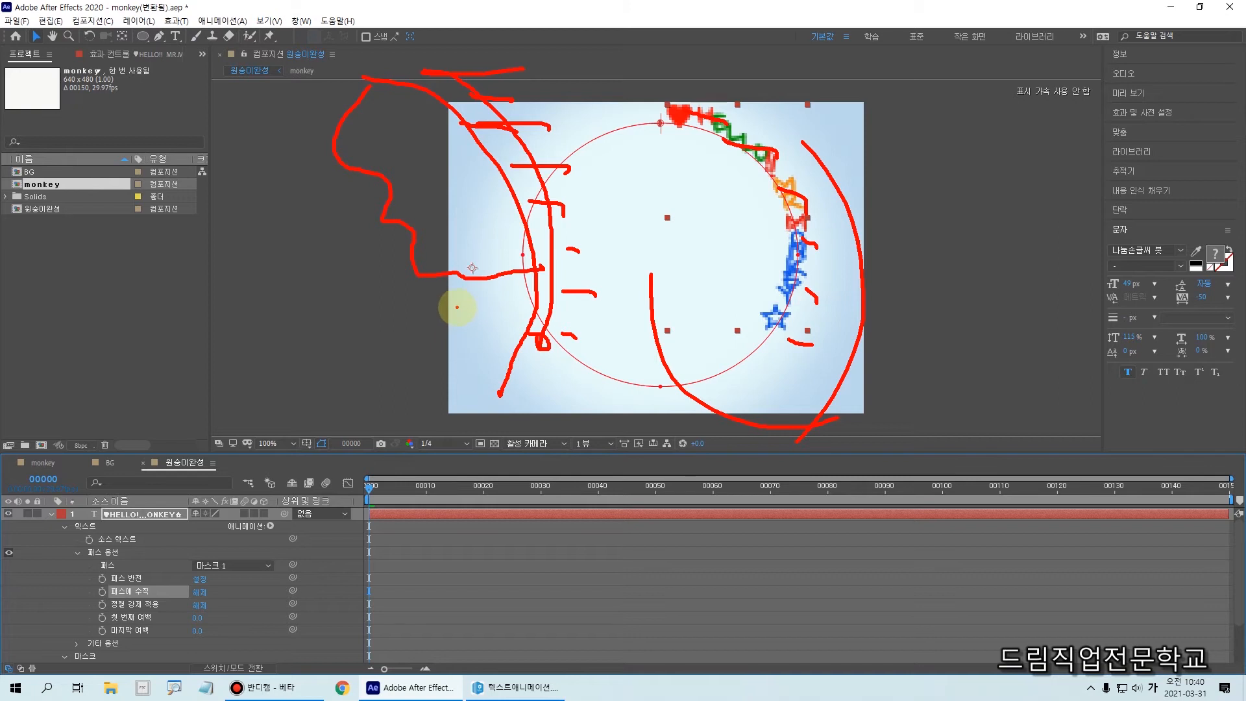
# - Set the title's 패스에 수직 back to 설정 so its letters stand perpendicular to the circular path
pyautogui.press('Escape')
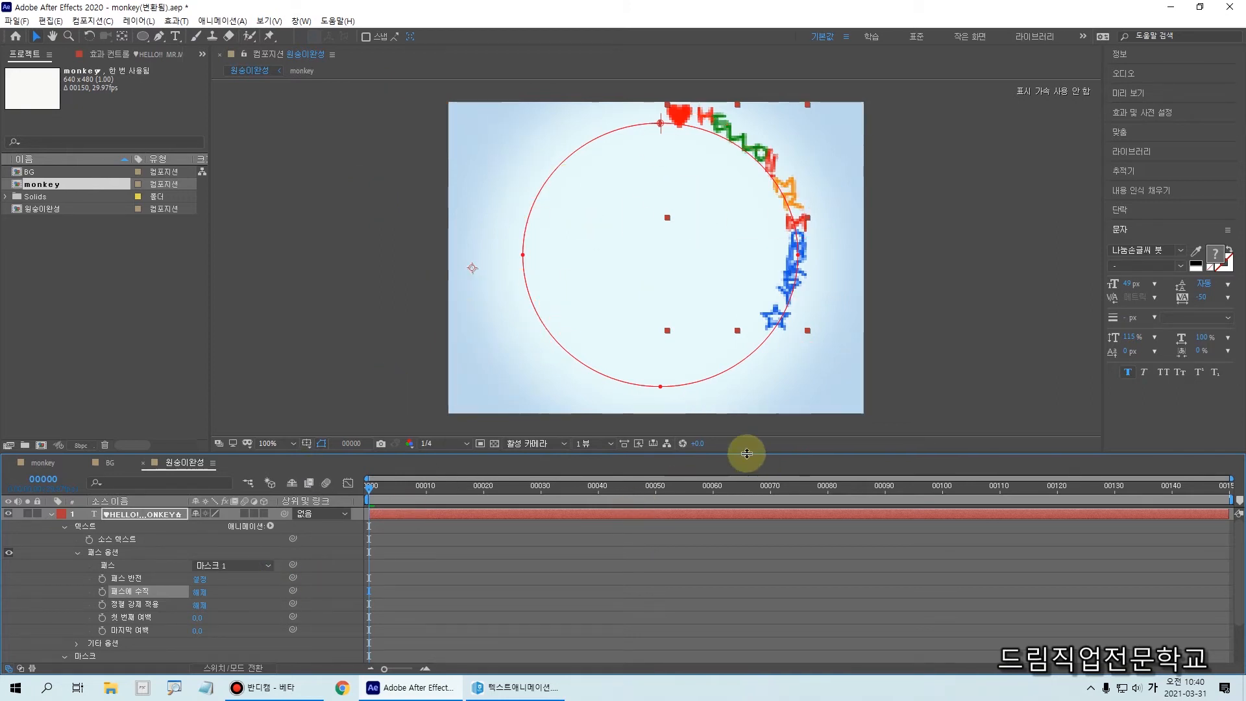
pyautogui.click(199, 592)
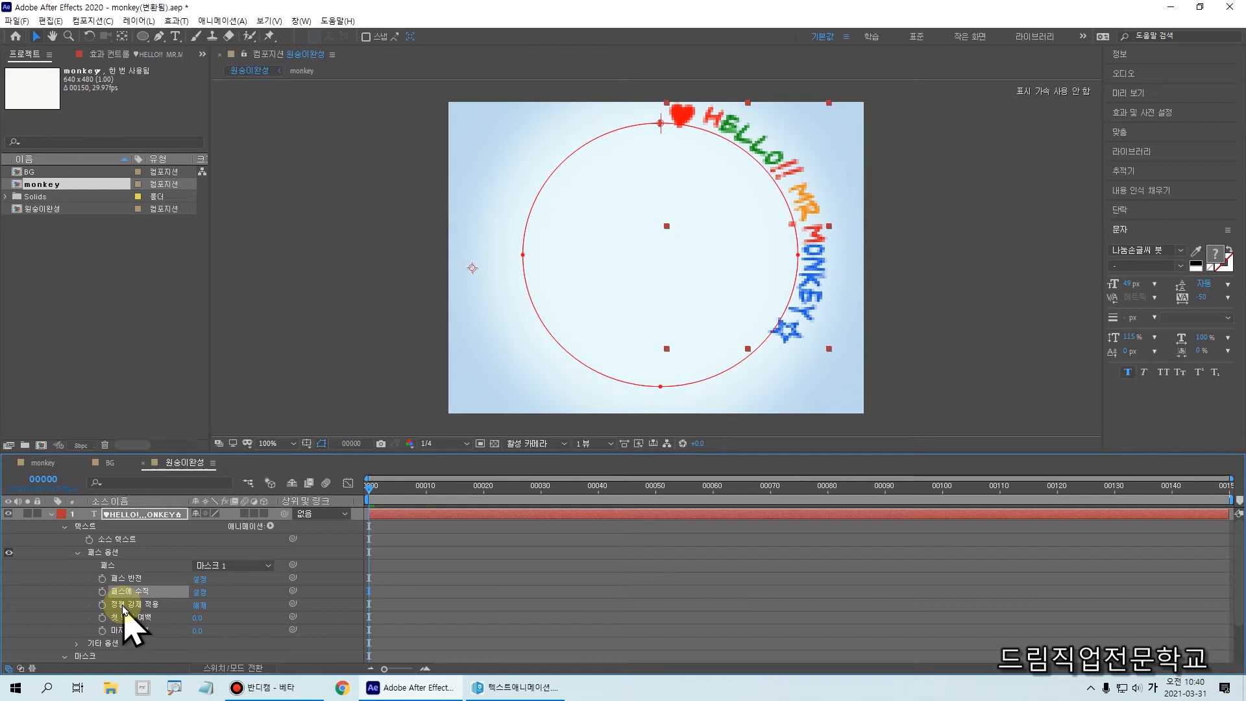
# - Toggle the title's 정렬 강제 적용 option to compare letters spread around the whole circle with normal spacing, leaving it at 해제
pyautogui.moveTo(106, 593); pyautogui.dragTo(185, 613)
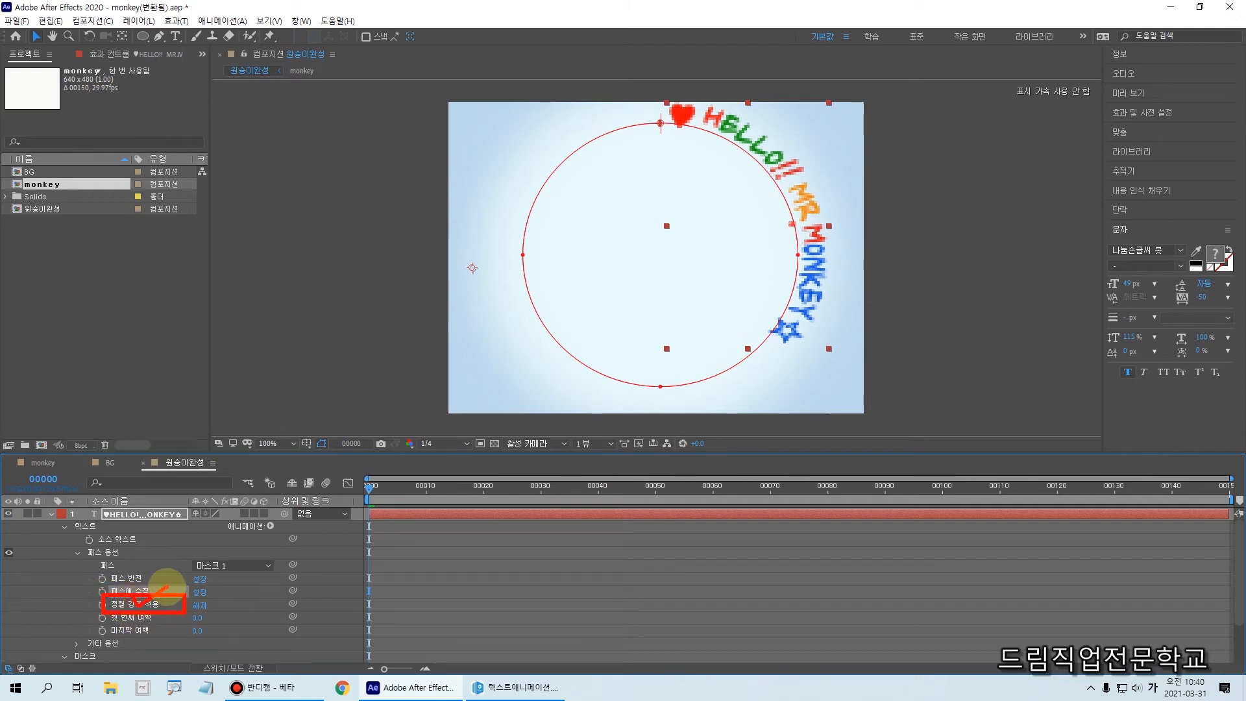
pyautogui.click(200, 607)
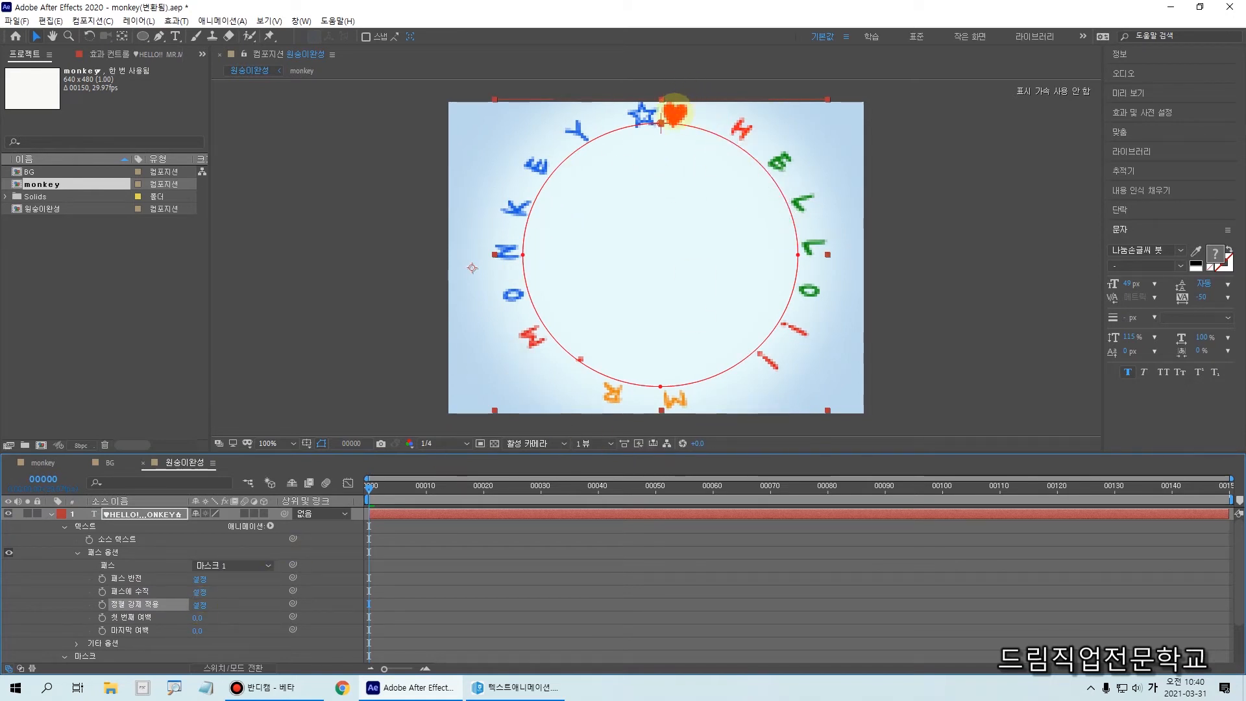
pyautogui.moveTo(801, 183)
pyautogui.mouseDown()
pyautogui.moveTo(663, 386)
pyautogui.moveTo(574, 133)
pyautogui.mouseUp()
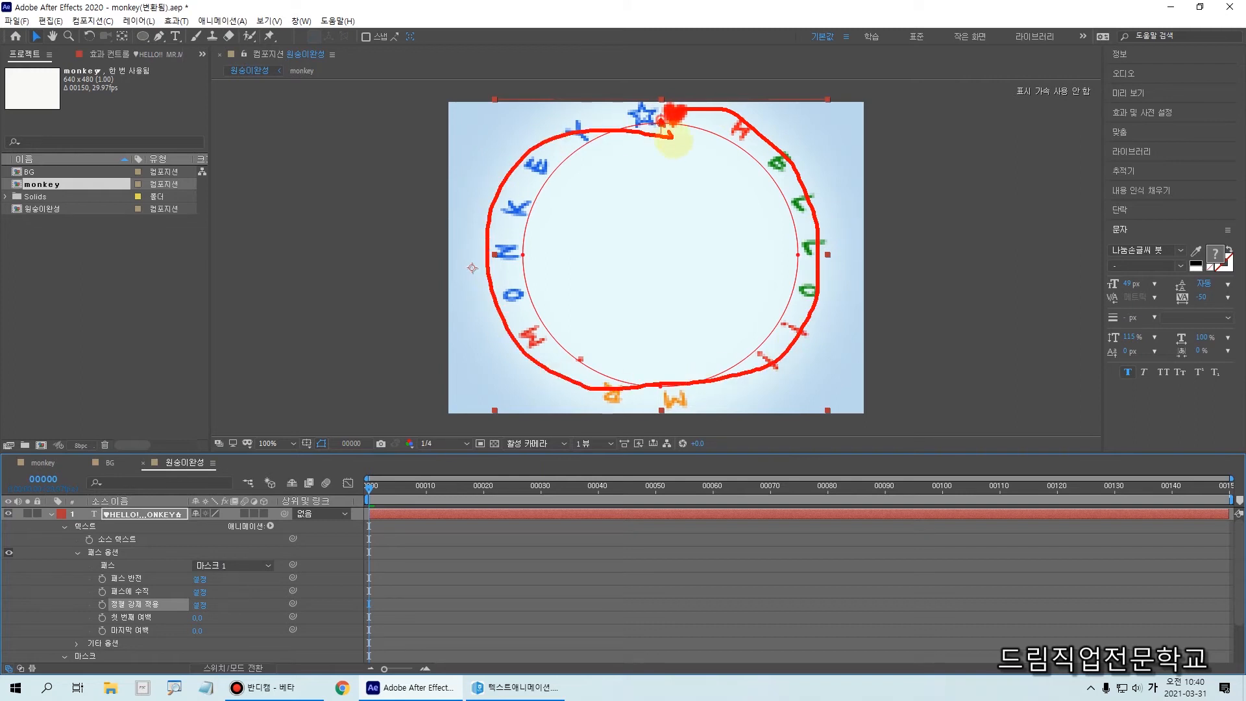
pyautogui.press('Escape')
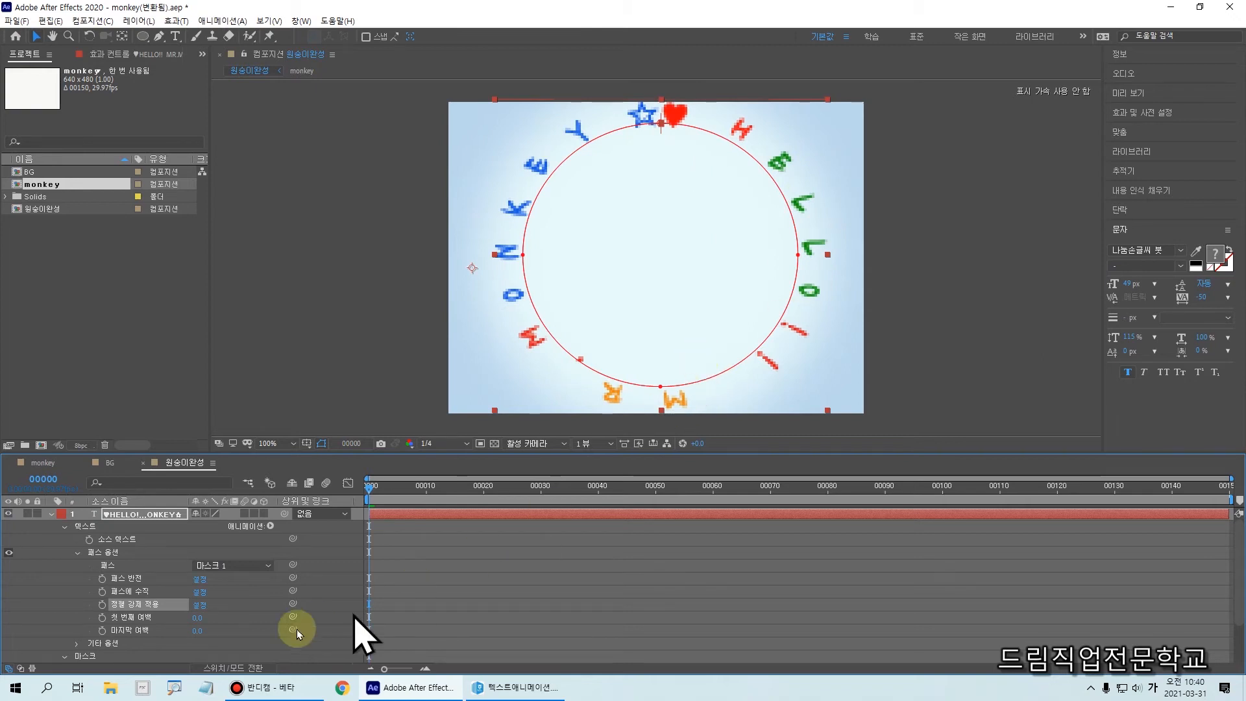
pyautogui.click(198, 608)
pyautogui.click(198, 610)
pyautogui.click(198, 609)
pyautogui.click(198, 609)
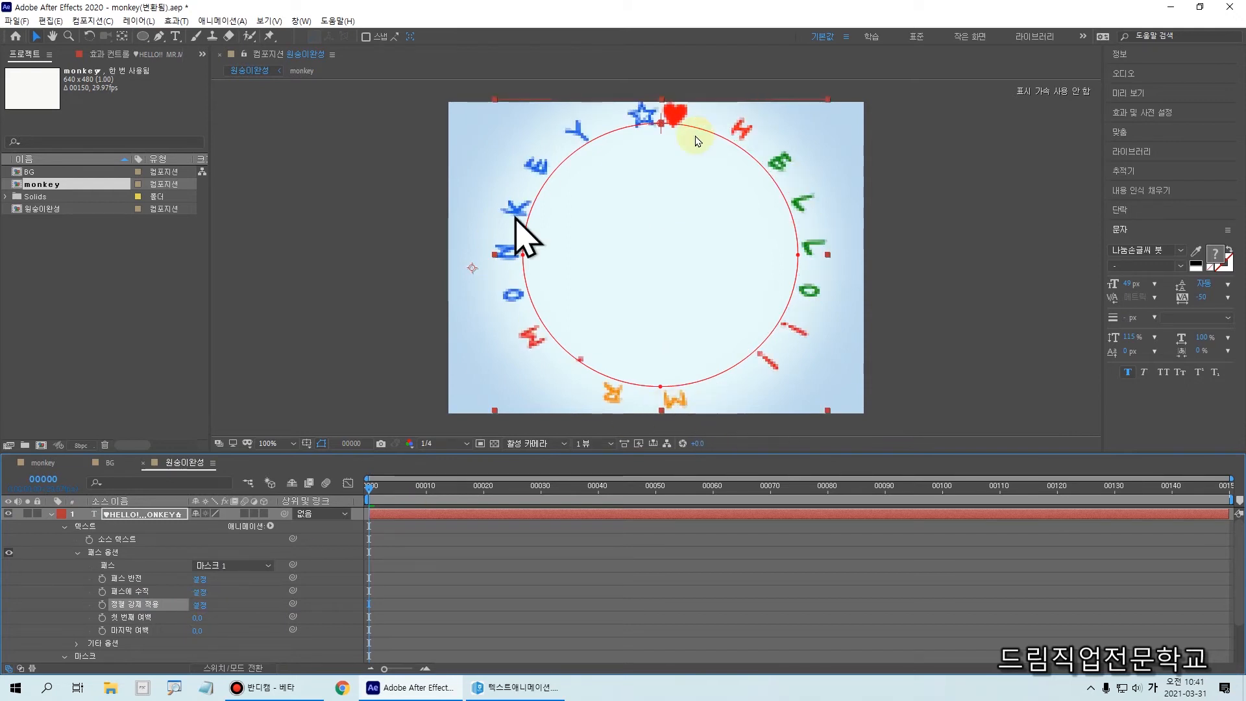
pyautogui.click(198, 605)
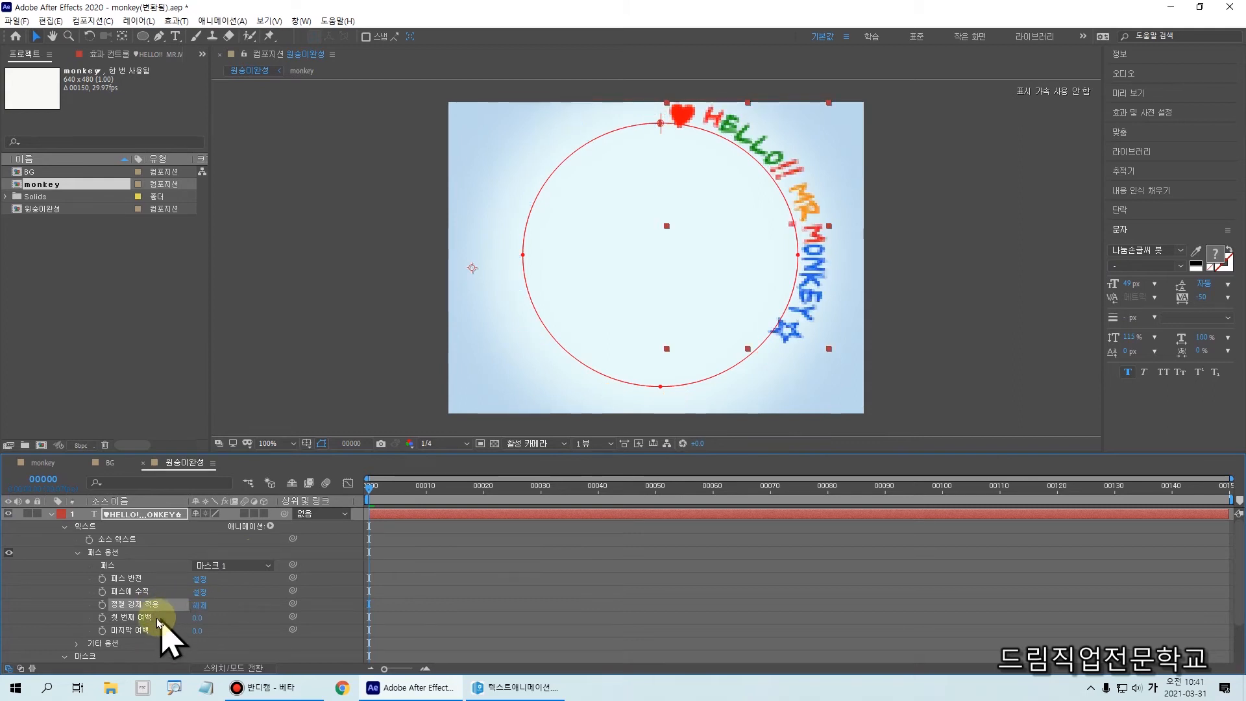
pyautogui.hotkey('ctrl', '2')
pyautogui.moveTo(87, 612)
pyautogui.mouseDown()
pyautogui.moveTo(146, 633)
pyautogui.moveTo(270, 642)
pyautogui.mouseUp()
pyautogui.moveTo(130, 613); pyautogui.dragTo(163, 596)
pyautogui.hotkey('ctrl', '2')
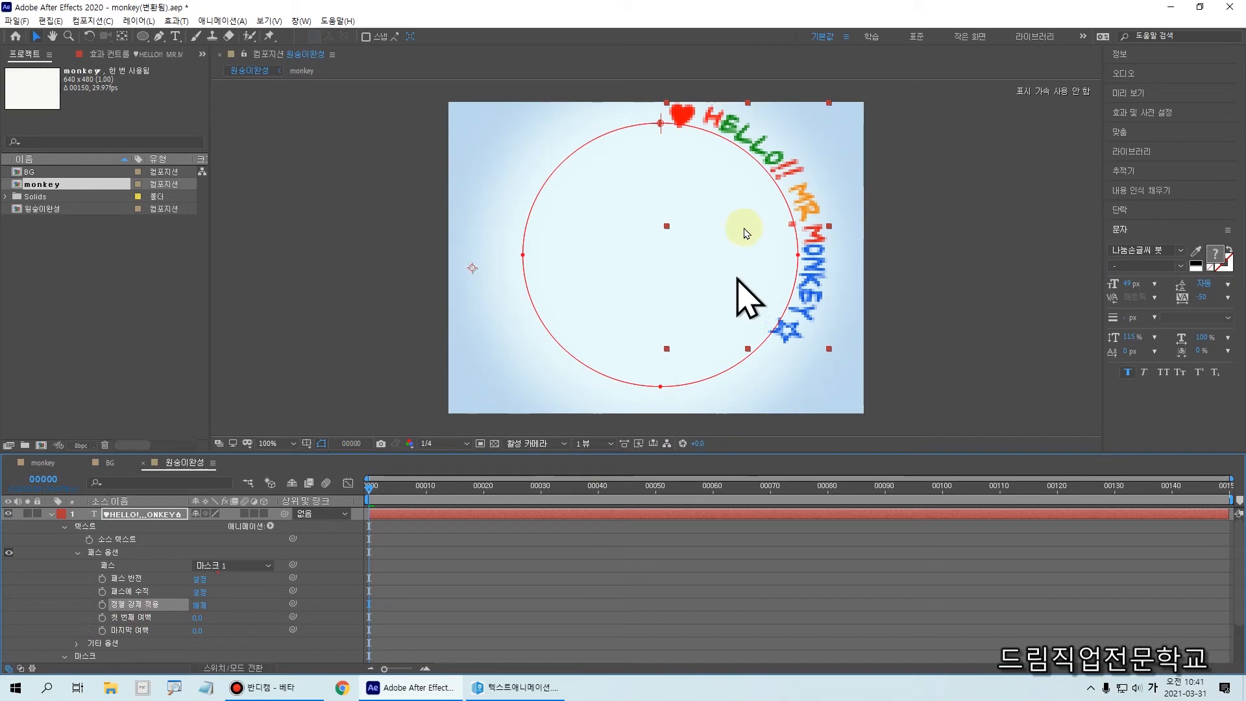
pyautogui.hotkey('ctrl', '2')
pyautogui.moveTo(655, 67)
pyautogui.mouseDown()
pyautogui.moveTo(852, 362)
pyautogui.moveTo(851, 401)
pyautogui.mouseUp()
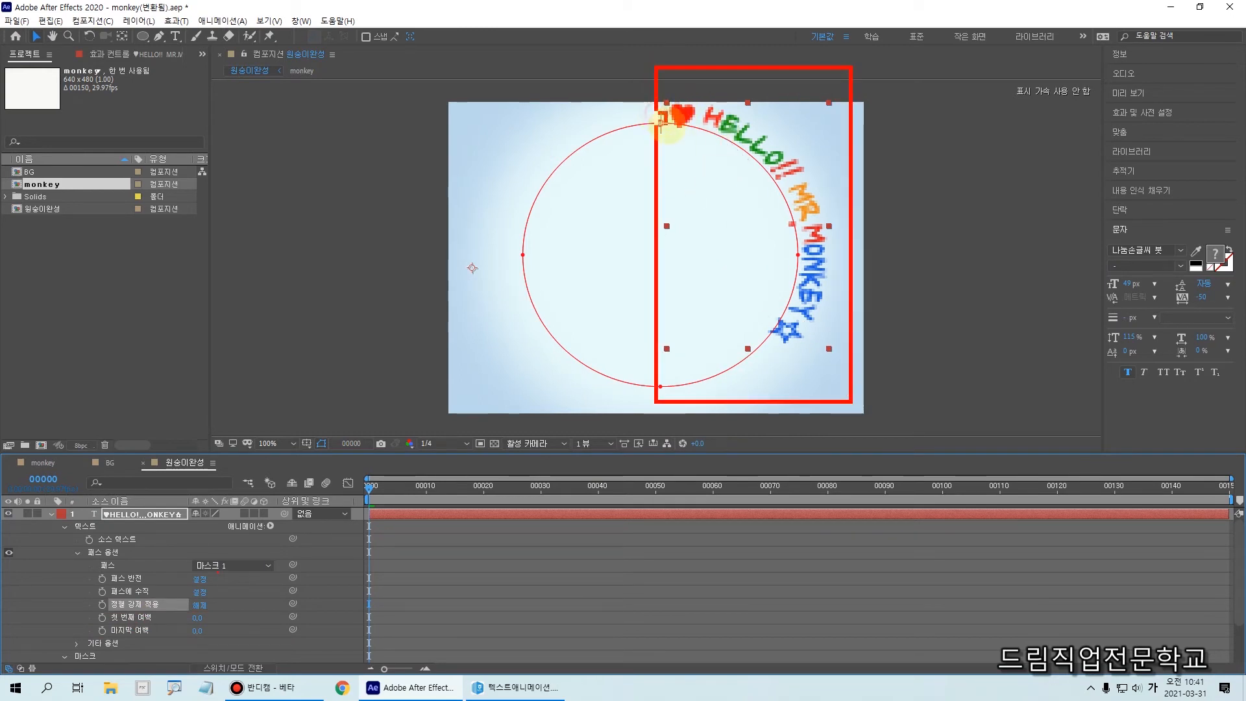
pyautogui.moveTo(660, 126); pyautogui.dragTo(668, 117)
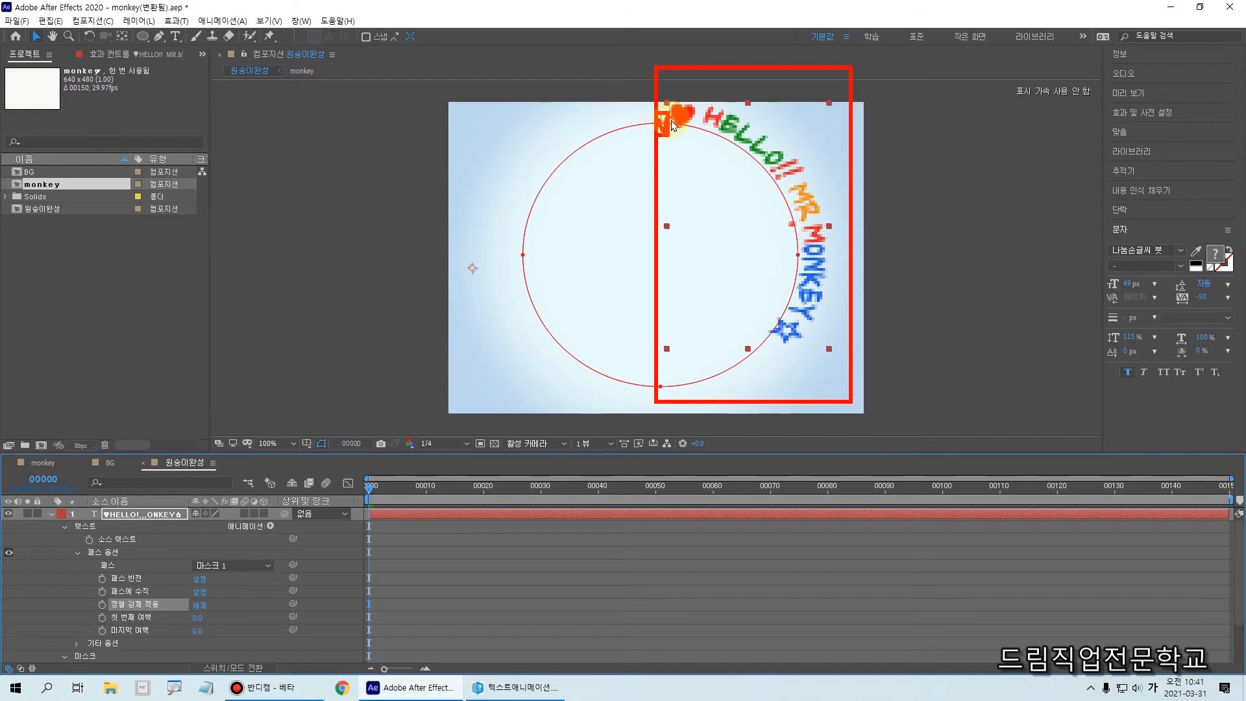
pyautogui.hotkey('ctrl', '2')
pyautogui.moveTo(651, 103); pyautogui.dragTo(699, 174)
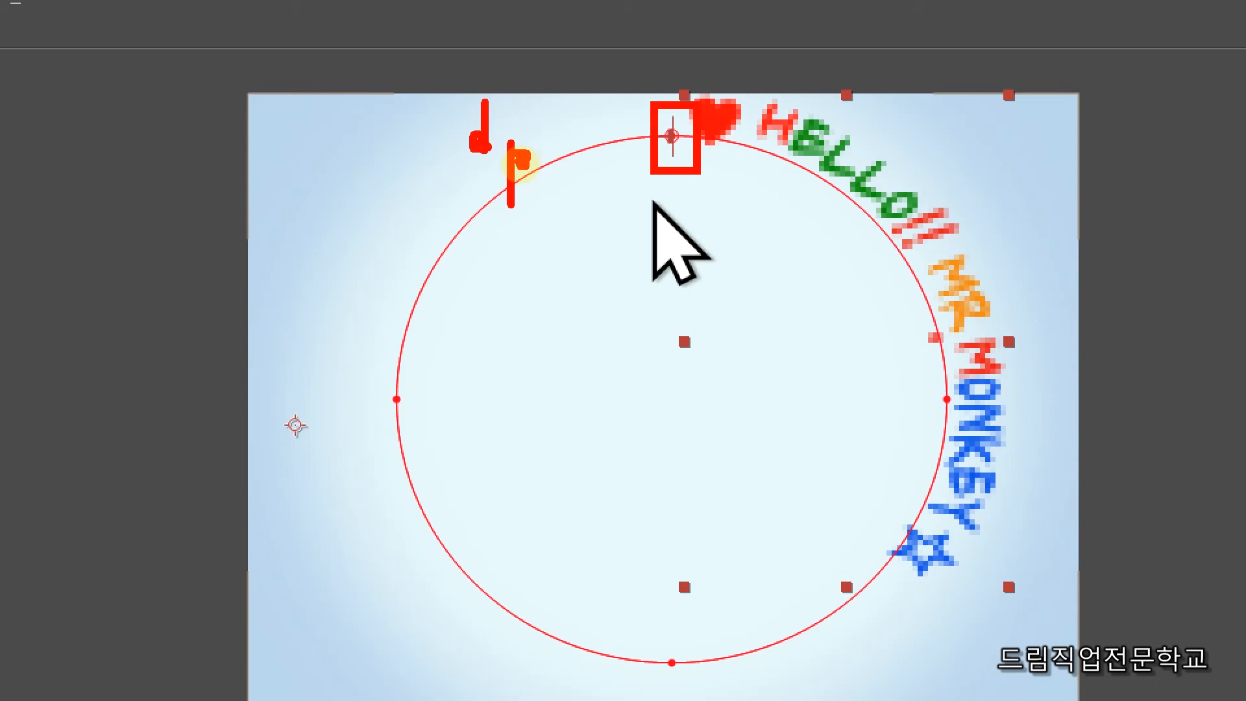
pyautogui.moveTo(692, 198)
pyautogui.mouseDown()
pyautogui.moveTo(642, 87)
pyautogui.moveTo(675, 195)
pyautogui.mouseUp()
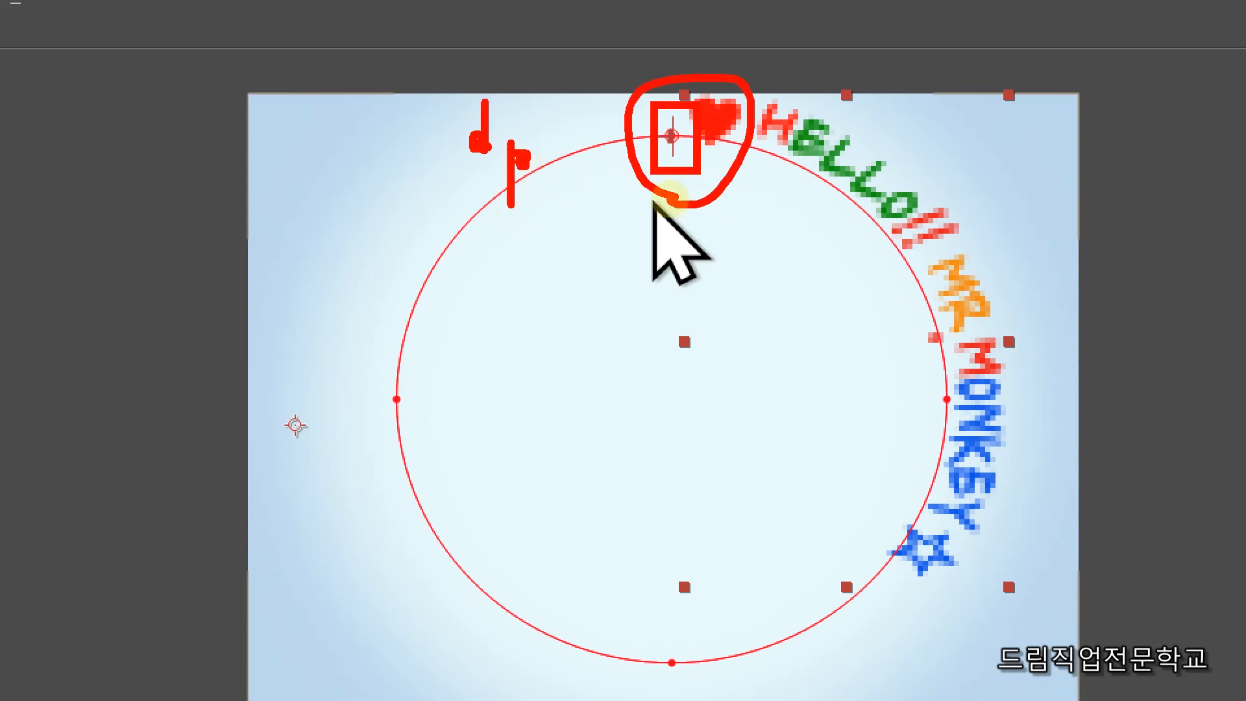
pyautogui.press('e')
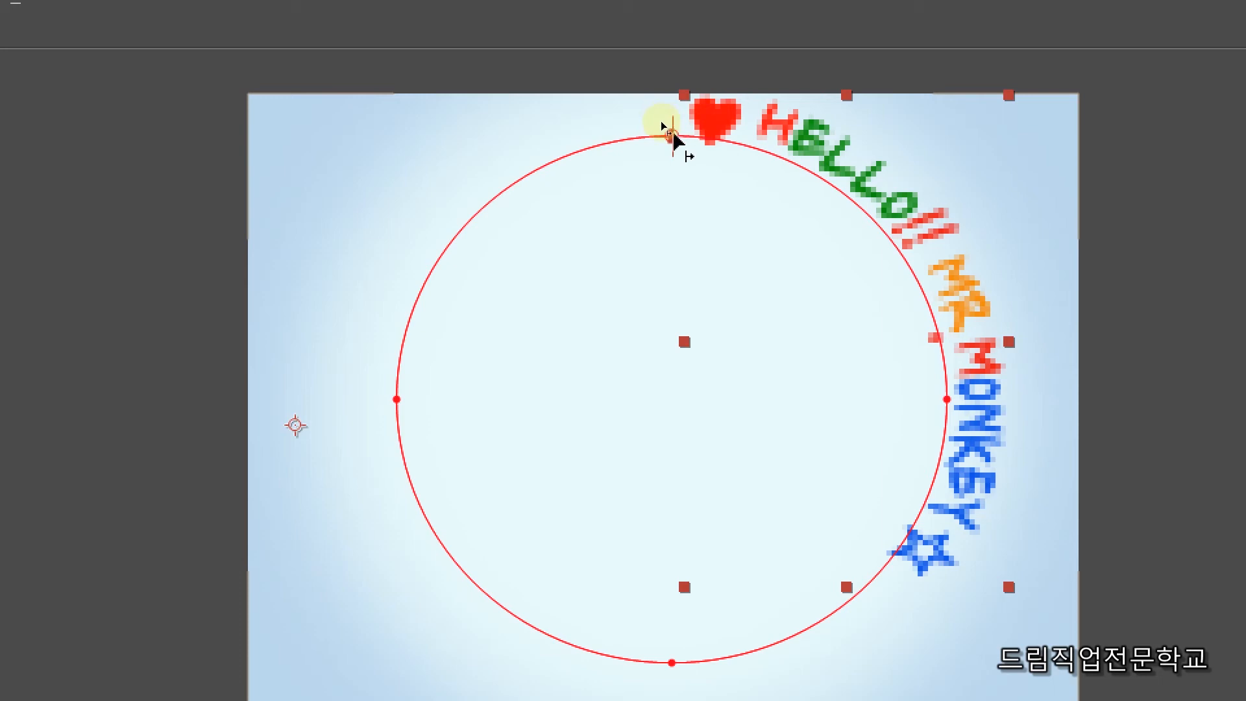
# - Slide the title's start handle counterclockwise along the circle to a 첫 번째 여백 of about -213, centering the text over the top
pyautogui.moveTo(673, 137); pyautogui.dragTo(567, 177)
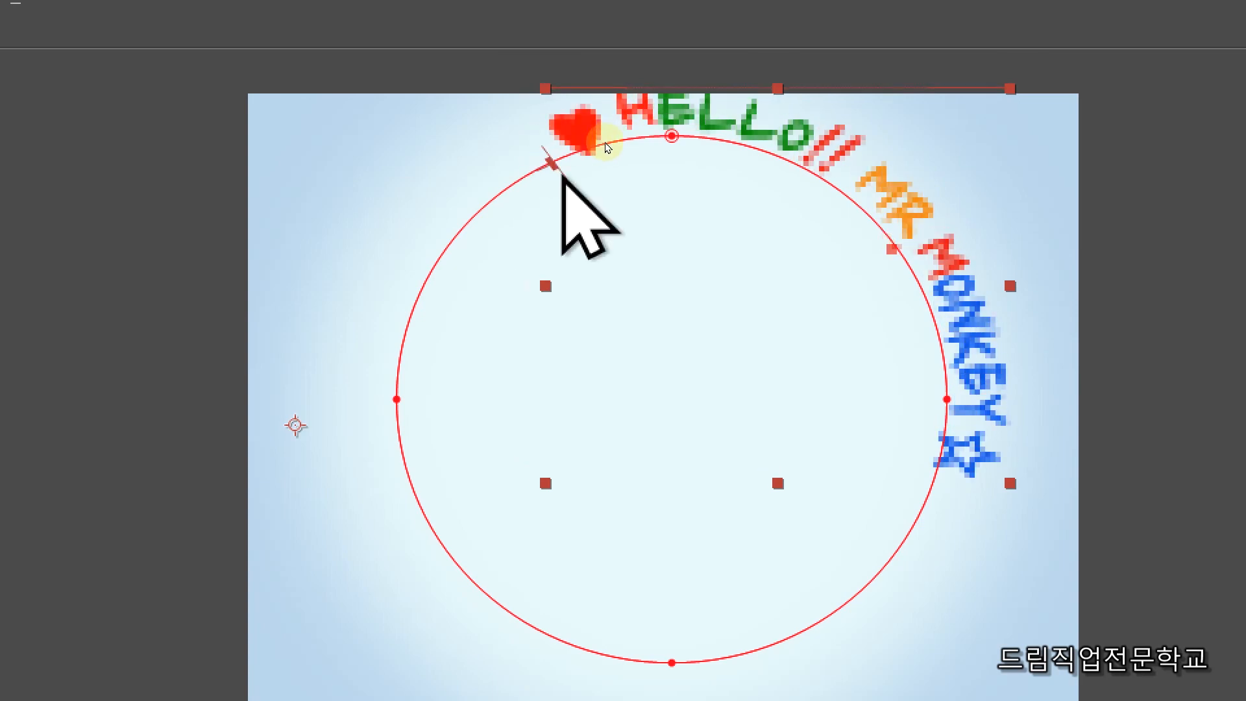
pyautogui.moveTo(567, 124)
pyautogui.mouseDown()
pyautogui.moveTo(583, 176)
pyautogui.moveTo(582, 159)
pyautogui.moveTo(514, 172)
pyautogui.moveTo(450, 271)
pyautogui.mouseUp()
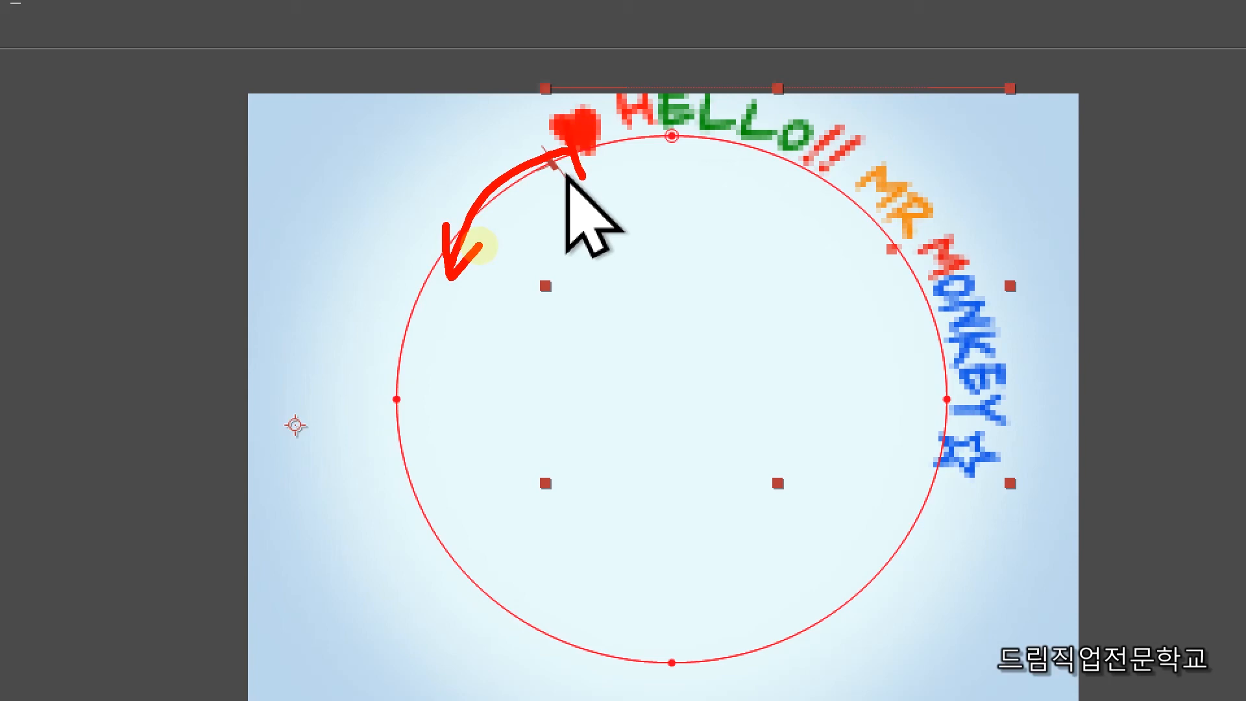
pyautogui.press('Escape')
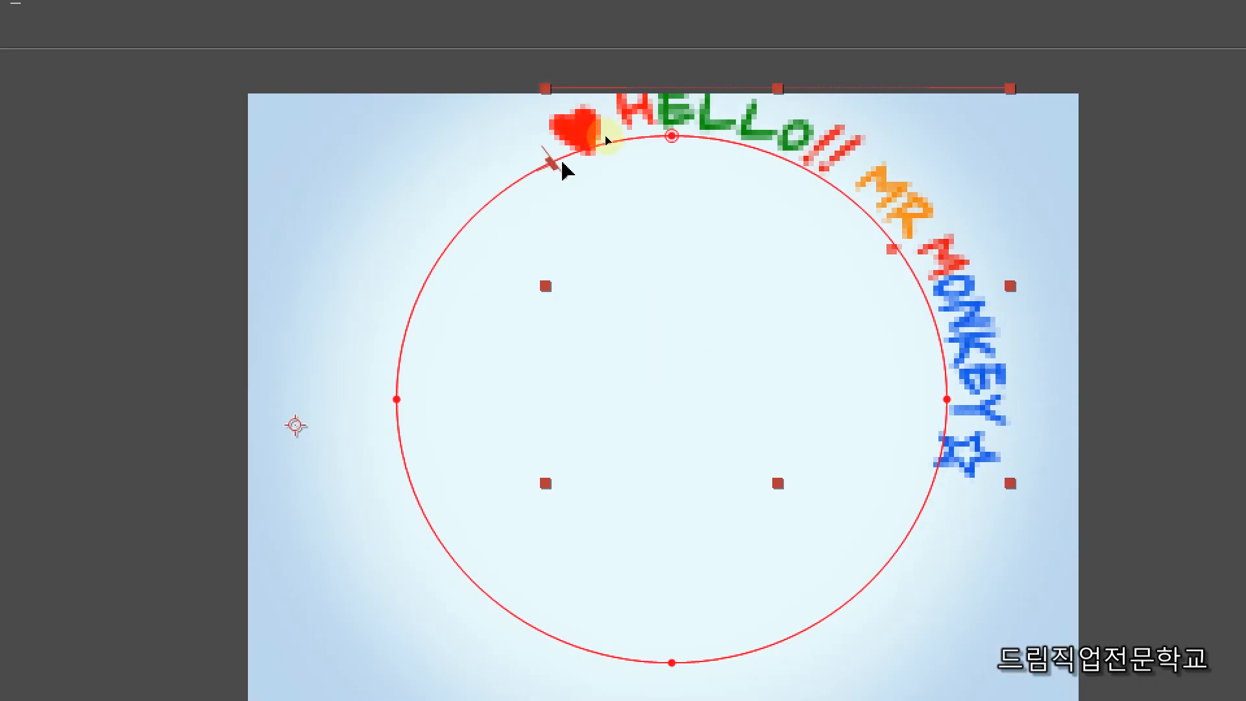
pyautogui.moveTo(553, 163); pyautogui.dragTo(571, 343)
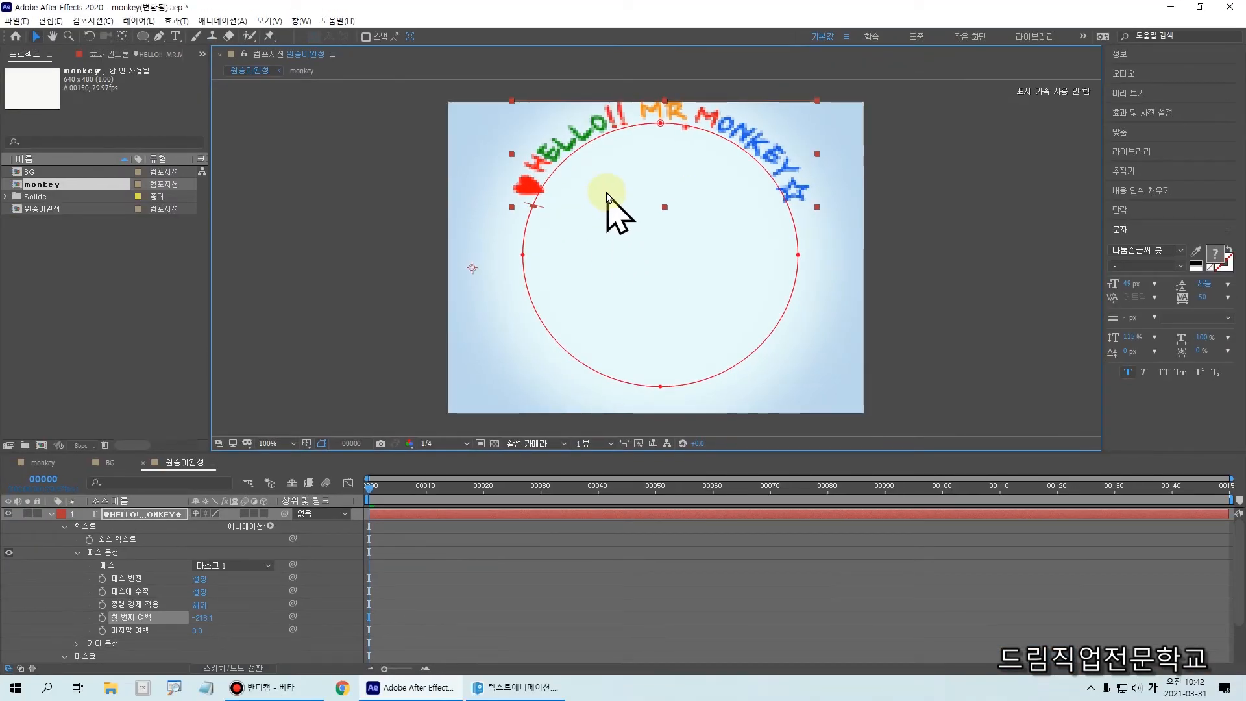
# - Move the current time of the 원숭이완성 composition to frame 30
pyautogui.click(369, 497)
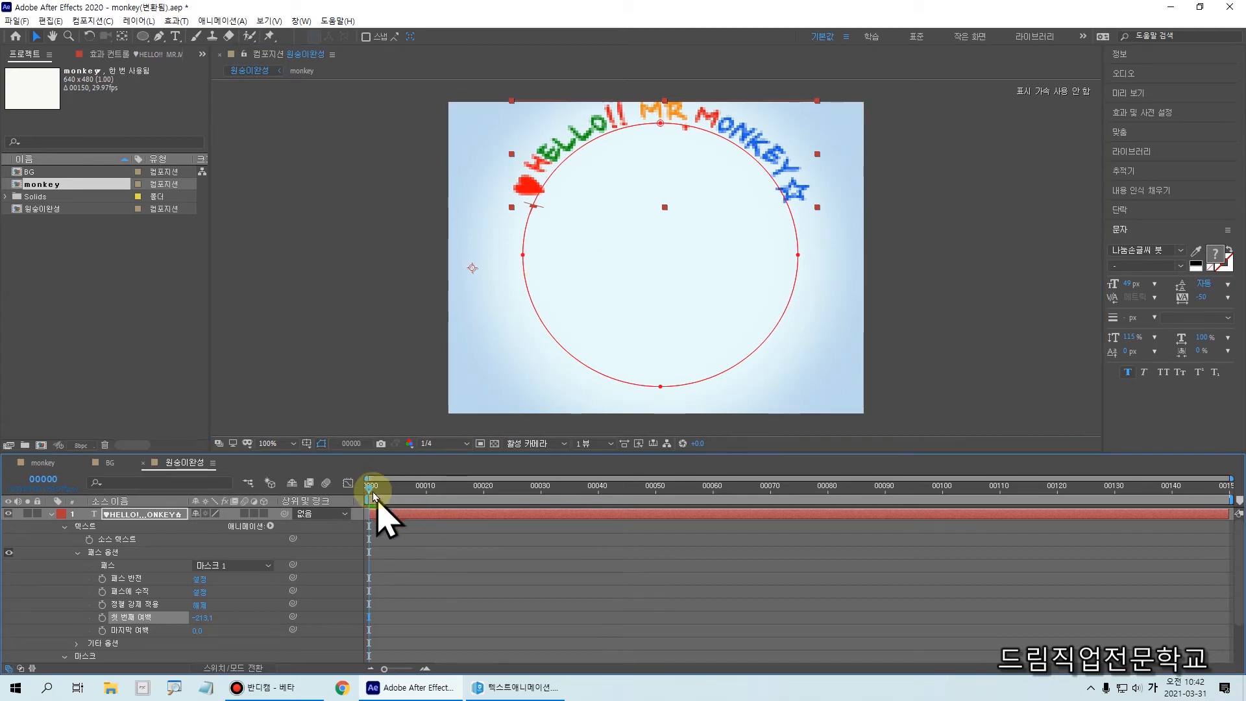
pyautogui.moveTo(394, 487); pyautogui.dragTo(544, 510)
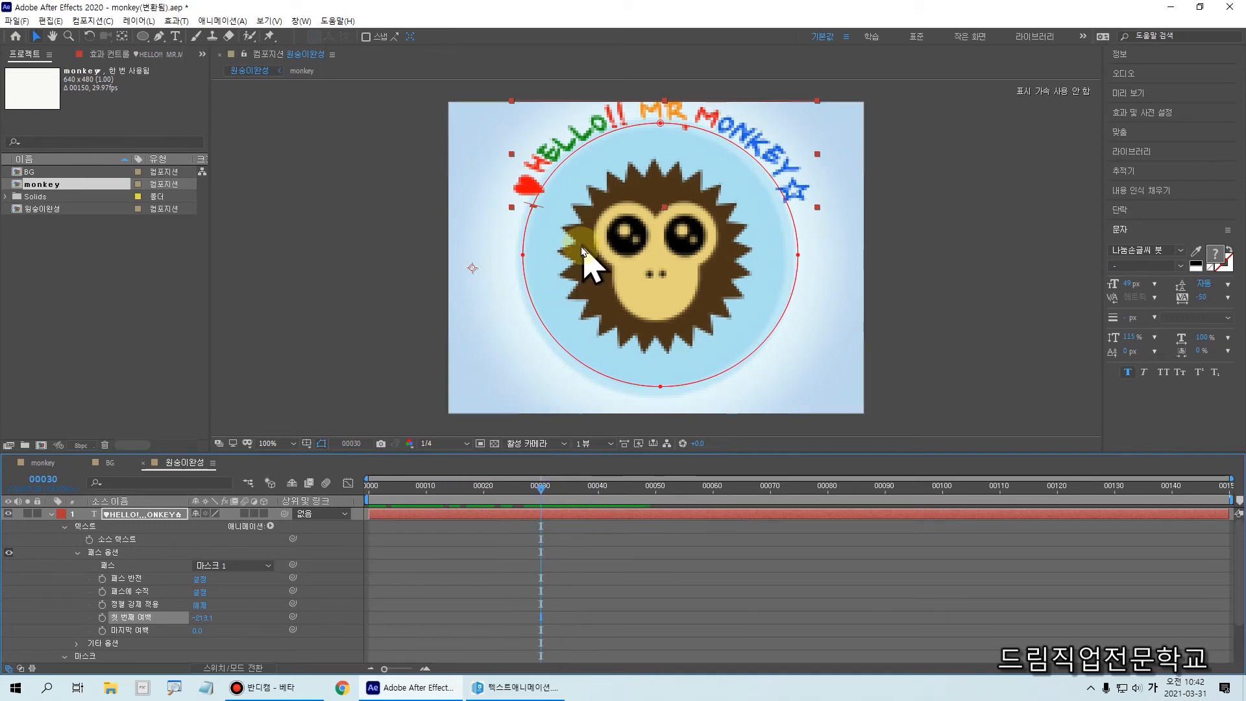
pyautogui.moveTo(555, 139)
pyautogui.mouseDown()
pyautogui.moveTo(679, 104)
pyautogui.moveTo(761, 133)
pyautogui.mouseUp()
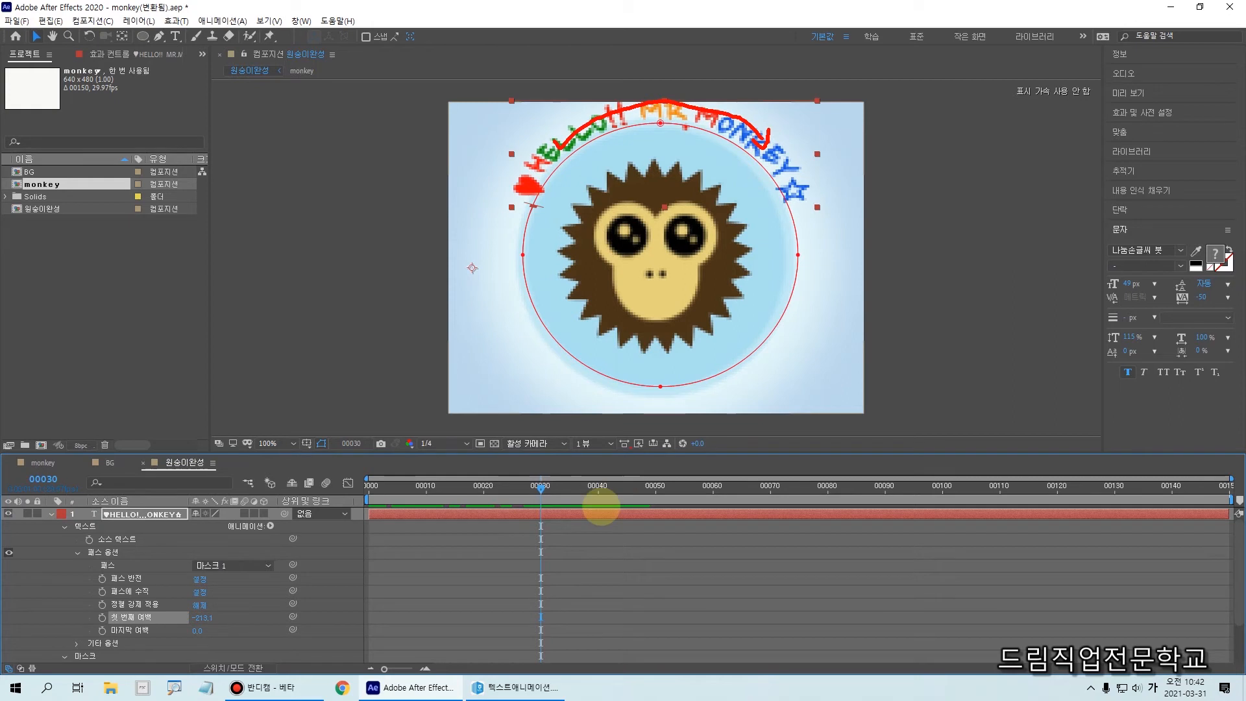
pyautogui.moveTo(795, 276)
pyautogui.mouseDown()
pyautogui.moveTo(579, 356)
pyautogui.moveTo(766, 385)
pyautogui.moveTo(826, 219)
pyautogui.mouseUp()
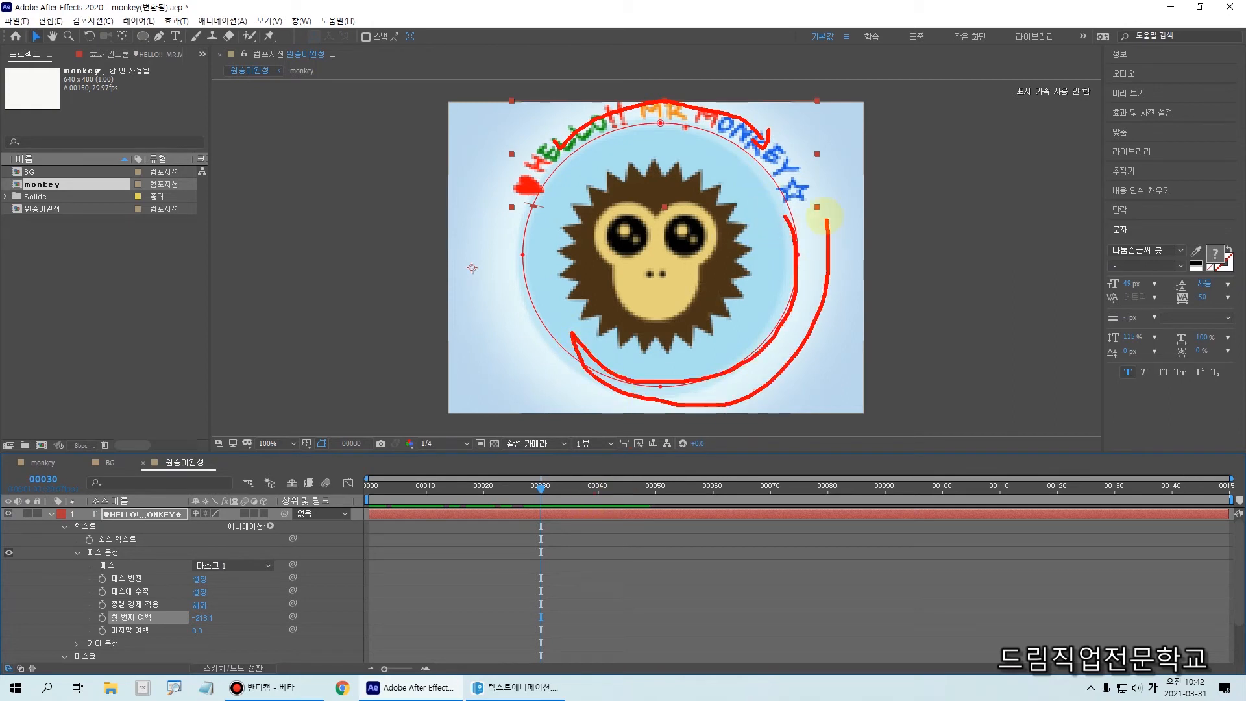
pyautogui.press('Escape')
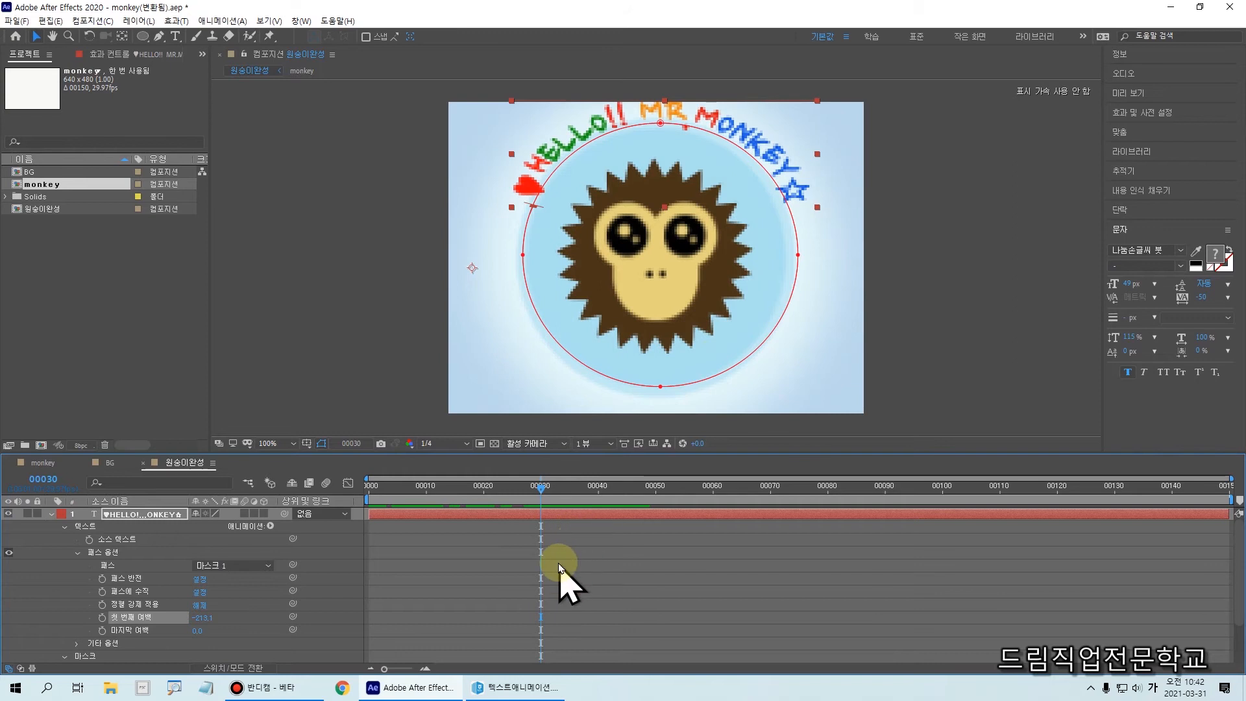
pyautogui.moveTo(538, 470); pyautogui.dragTo(542, 559)
pyautogui.moveTo(533, 493)
pyautogui.mouseDown()
pyautogui.moveTo(416, 490)
pyautogui.moveTo(444, 498)
pyautogui.mouseUp()
pyautogui.moveTo(436, 450); pyautogui.dragTo(439, 492)
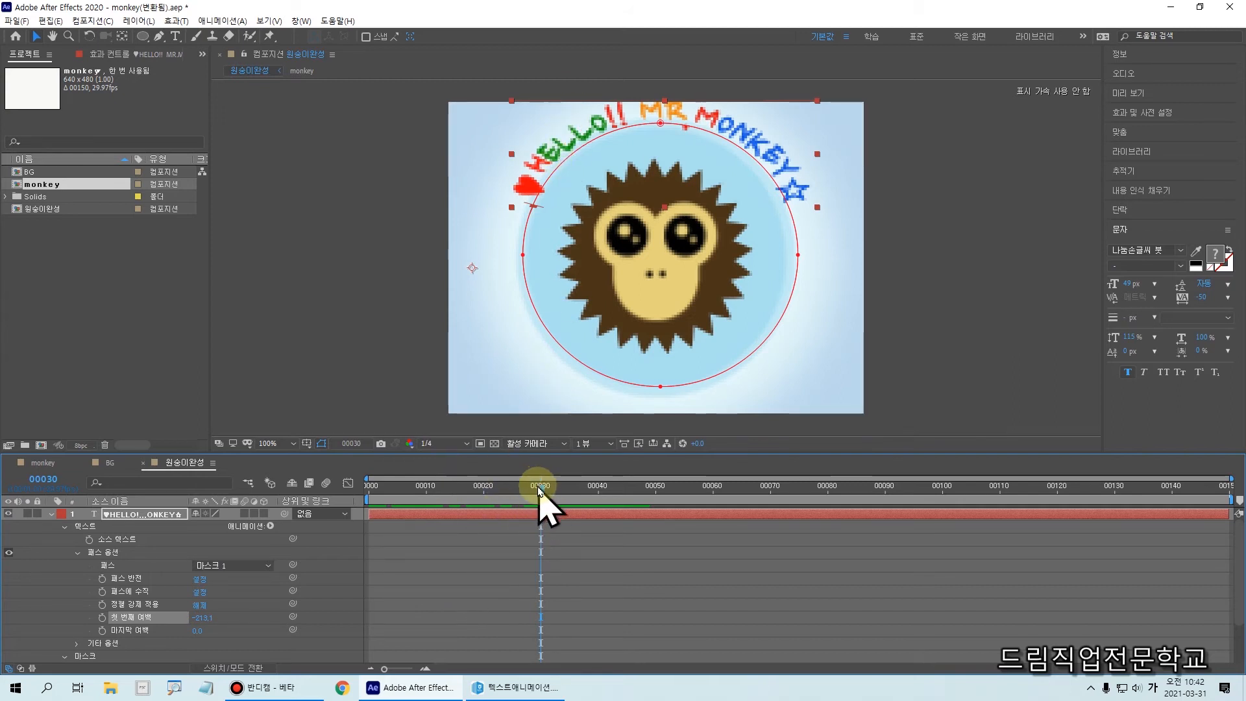
# - Collapse the title layer's 텍스트 and 마스크 groups and expand its 변형 properties
pyautogui.click(63, 527)
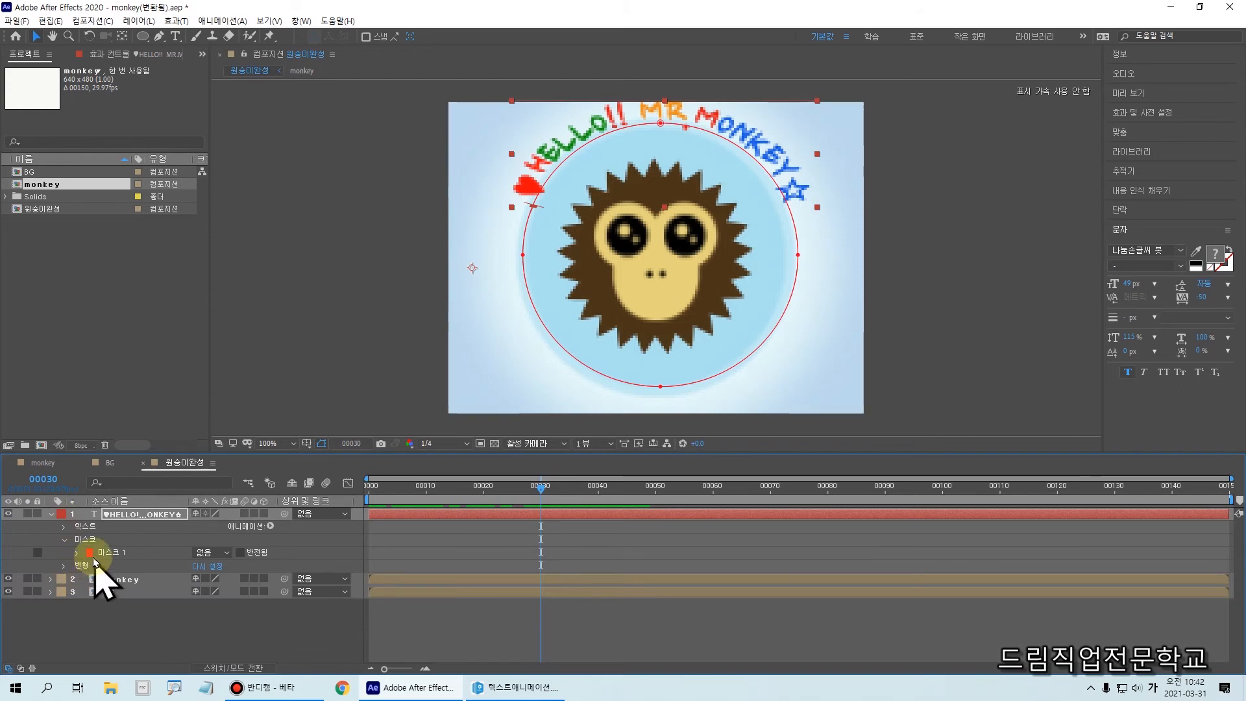
pyautogui.click(64, 539)
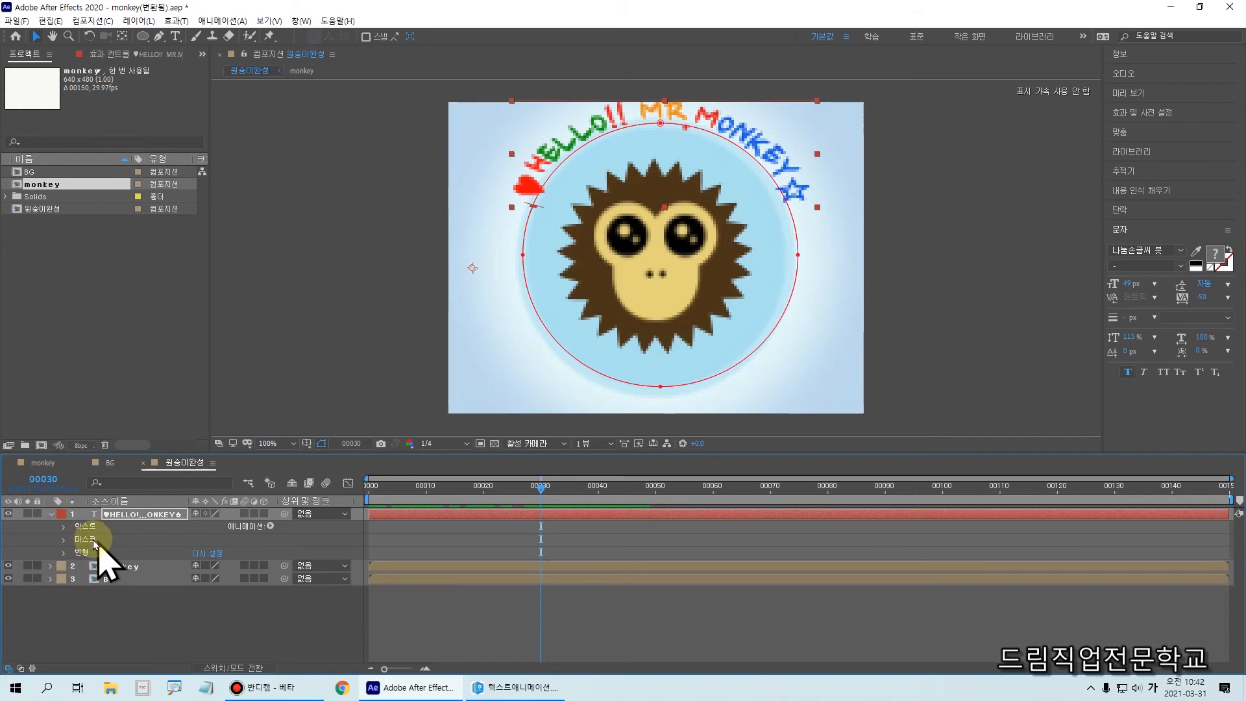
pyautogui.hotkey('ctrl', '2')
pyautogui.moveTo(57, 524)
pyautogui.mouseDown()
pyautogui.moveTo(103, 549)
pyautogui.moveTo(119, 542)
pyautogui.moveTo(102, 561)
pyautogui.moveTo(117, 563)
pyautogui.mouseUp()
pyautogui.press('Escape')
pyautogui.hotkey('ctrl', '4')
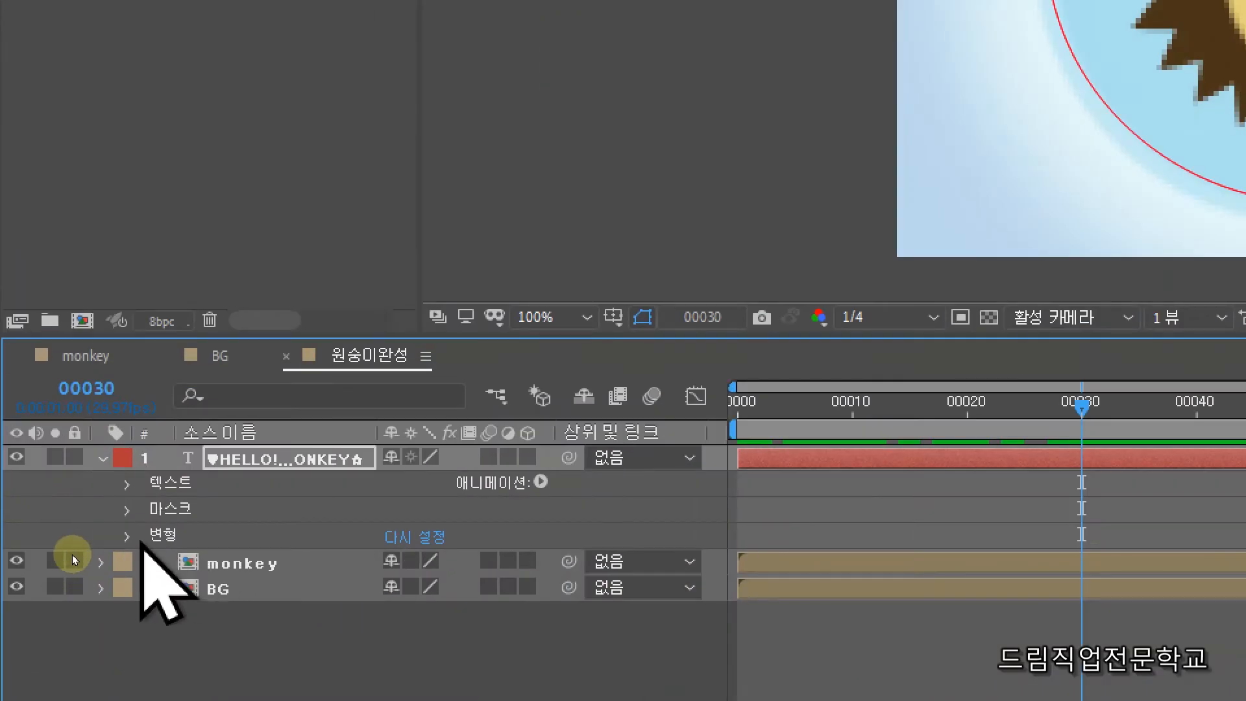
pyautogui.click(165, 537)
pyautogui.click(126, 537)
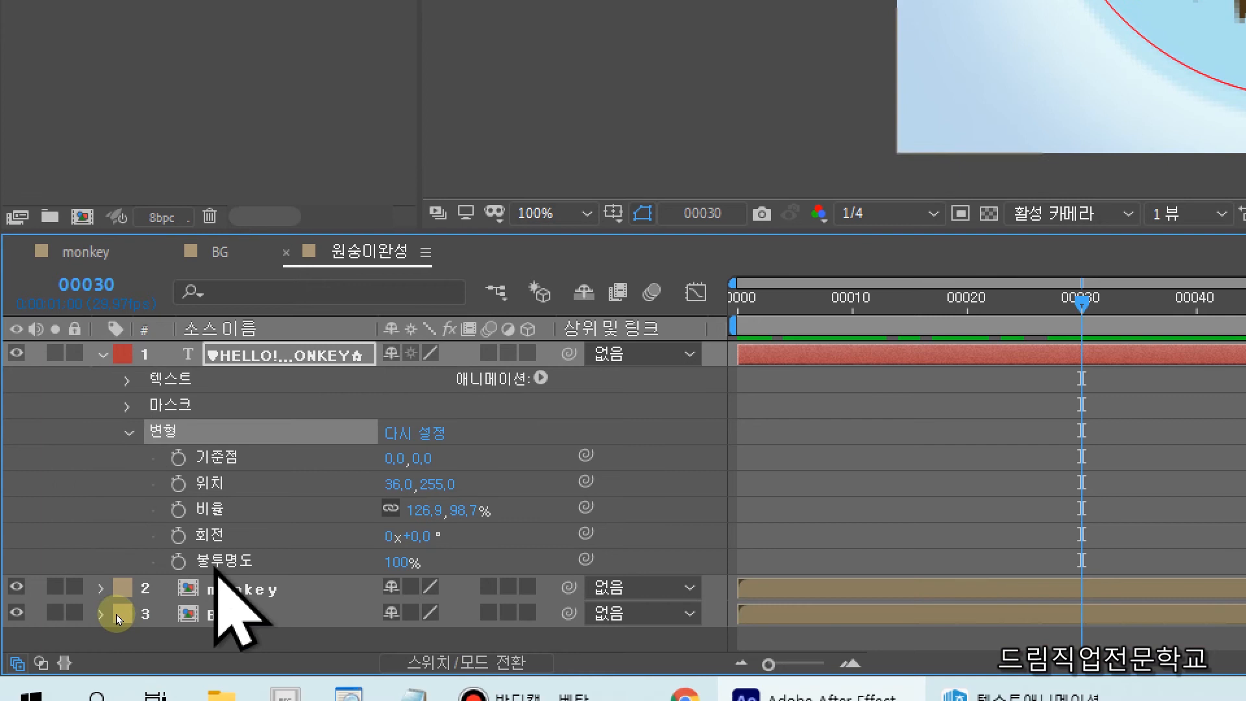
# - Add a 불투명도 keyframe of 0% to the title layer at frame 30
pyautogui.moveTo(165, 544)
pyautogui.mouseDown()
pyautogui.moveTo(195, 558)
pyautogui.moveTo(474, 581)
pyautogui.mouseUp()
pyautogui.moveTo(112, 557)
pyautogui.mouseDown()
pyautogui.moveTo(143, 550)
pyautogui.moveTo(128, 586)
pyautogui.moveTo(137, 596)
pyautogui.moveTo(97, 539)
pyautogui.moveTo(180, 571)
pyautogui.moveTo(125, 613)
pyautogui.mouseUp()
pyautogui.press('Escape')
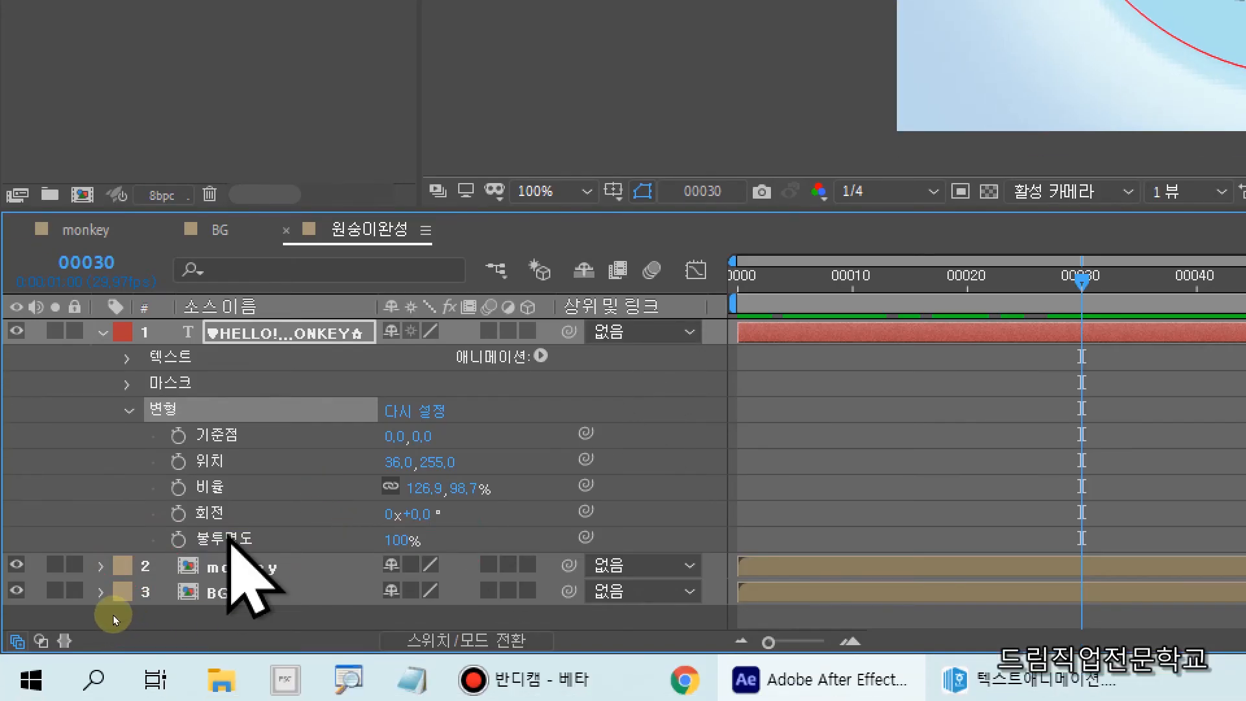
pyautogui.click(228, 559)
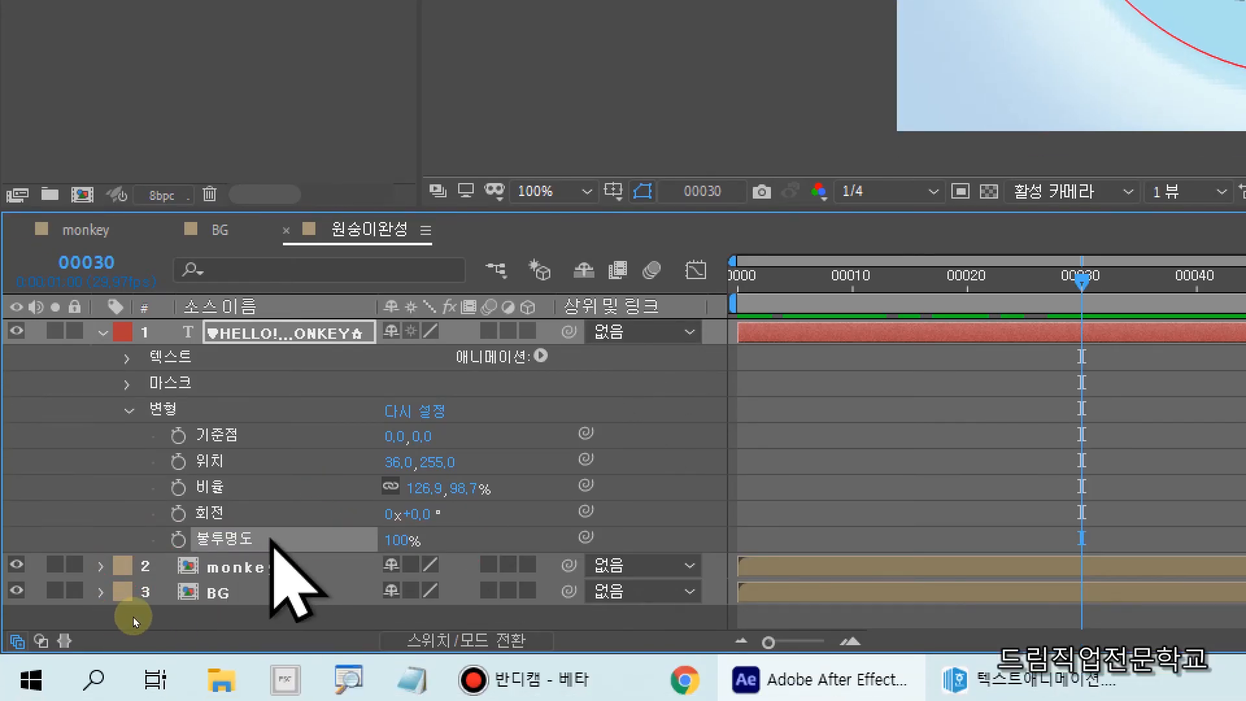
pyautogui.moveTo(158, 527); pyautogui.dragTo(216, 559)
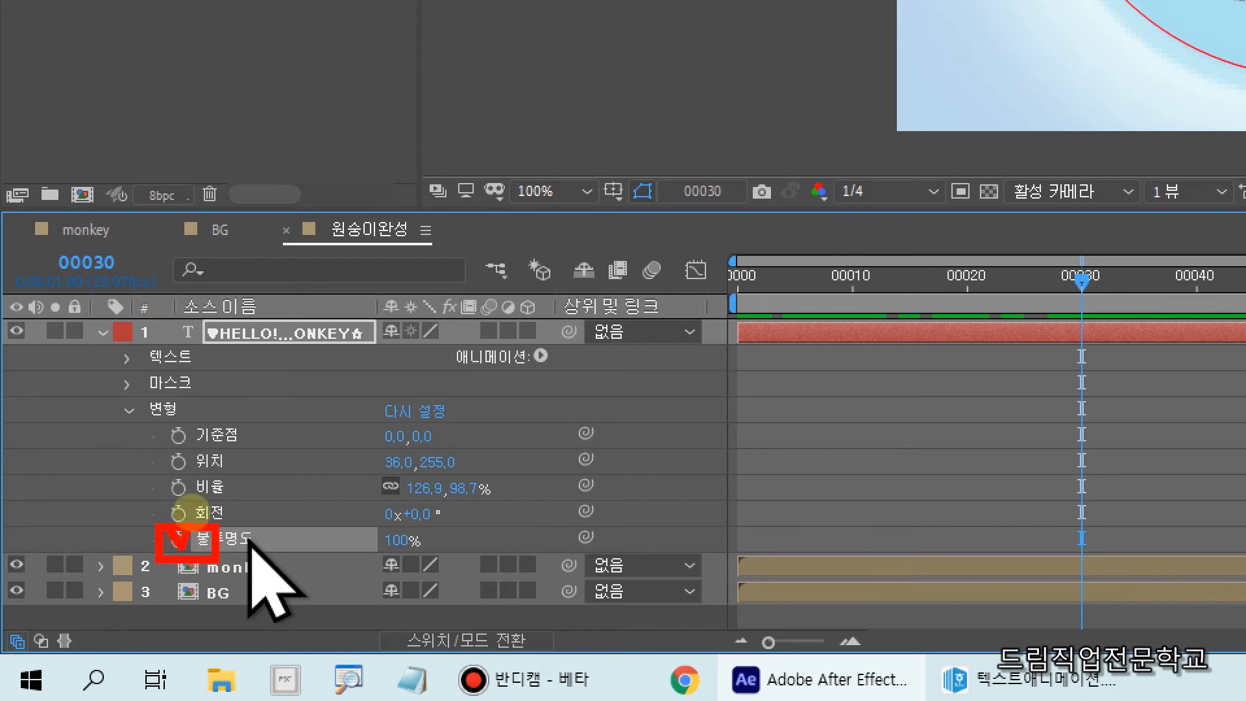
pyautogui.press('Escape')
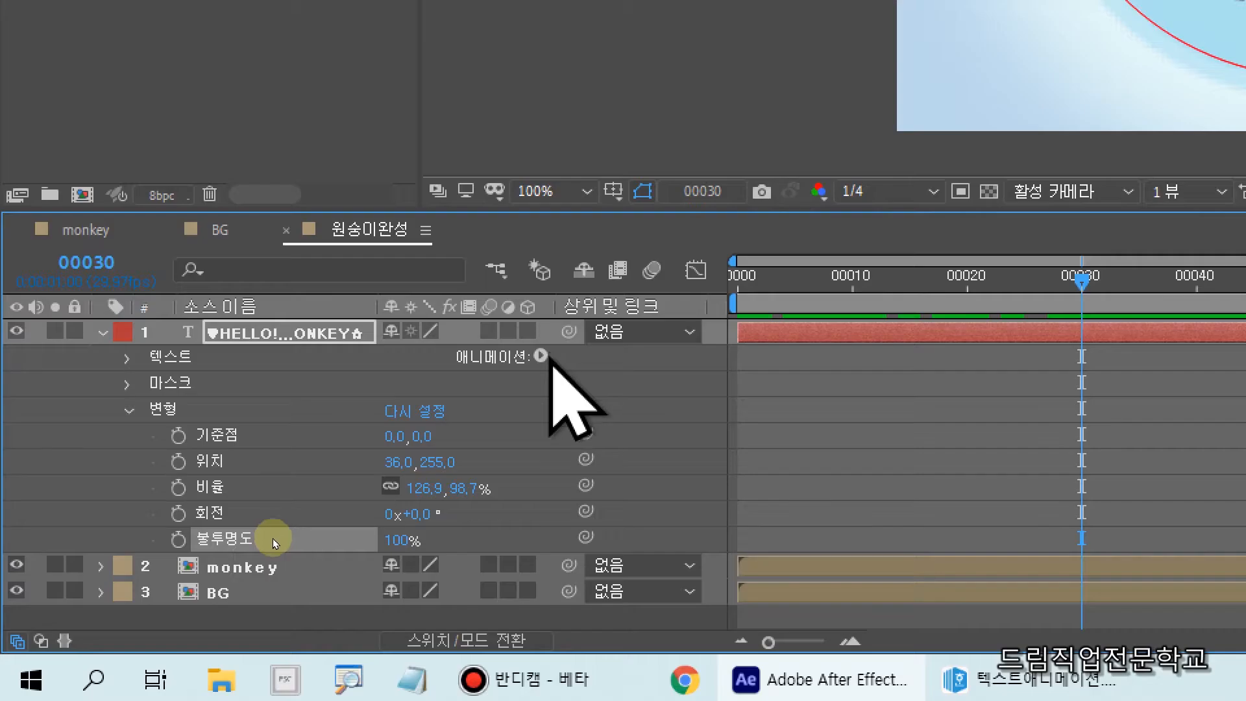
pyautogui.click(178, 539)
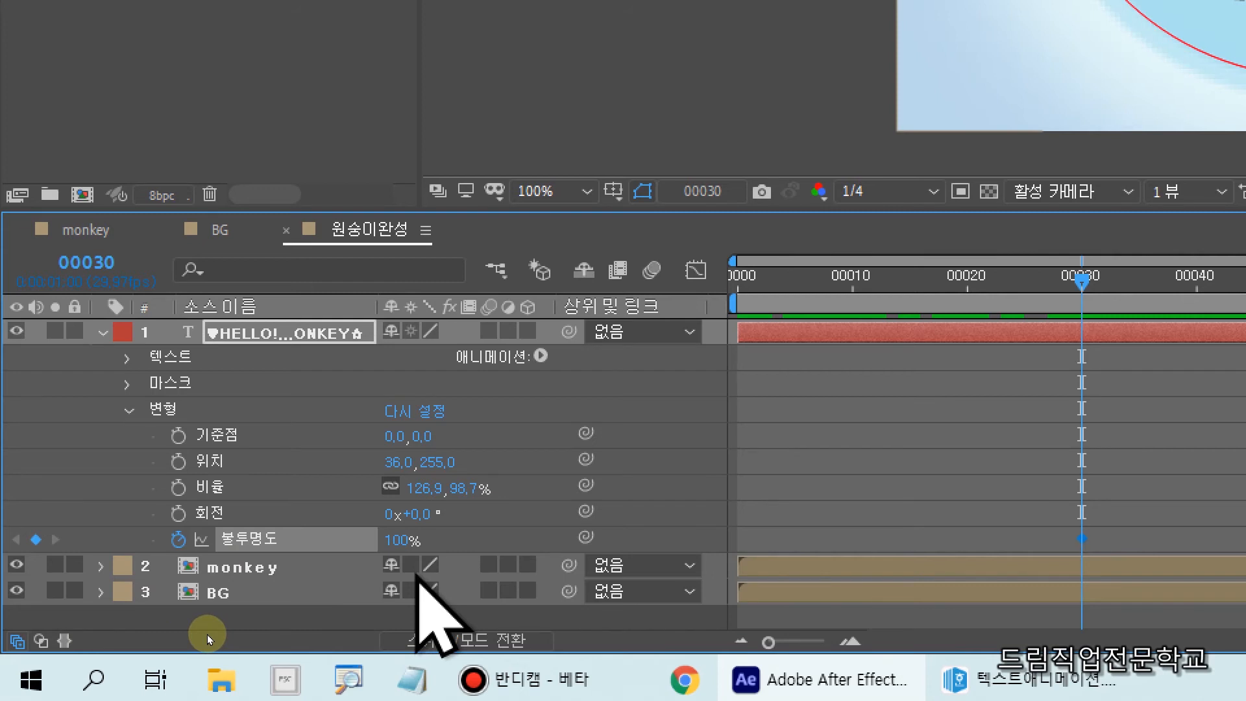
pyautogui.click(390, 545)
pyautogui.write('0')
pyautogui.press('Return')
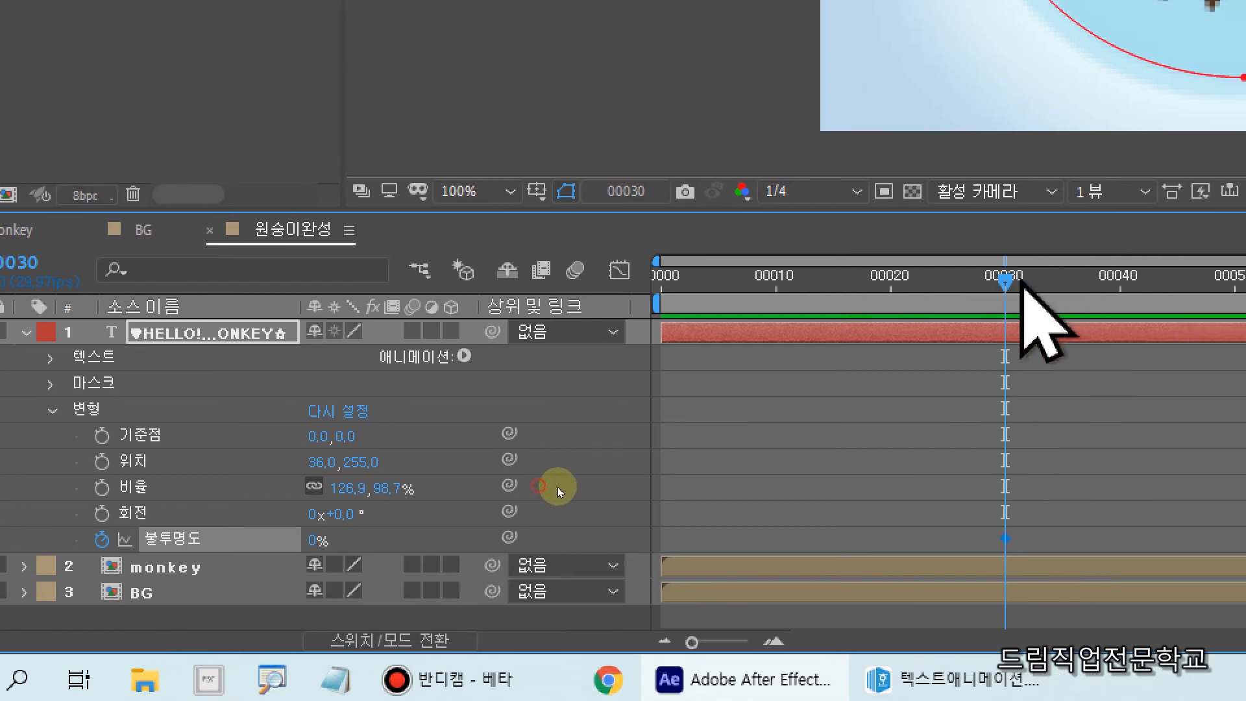
# - Move the current time of the 원숭이완성 composition to frame 35
pyautogui.press('pagedown')
pyautogui.press('pagedown')
pyautogui.press('pagedown')
pyautogui.press('pagedown')
pyautogui.press('pagedown')
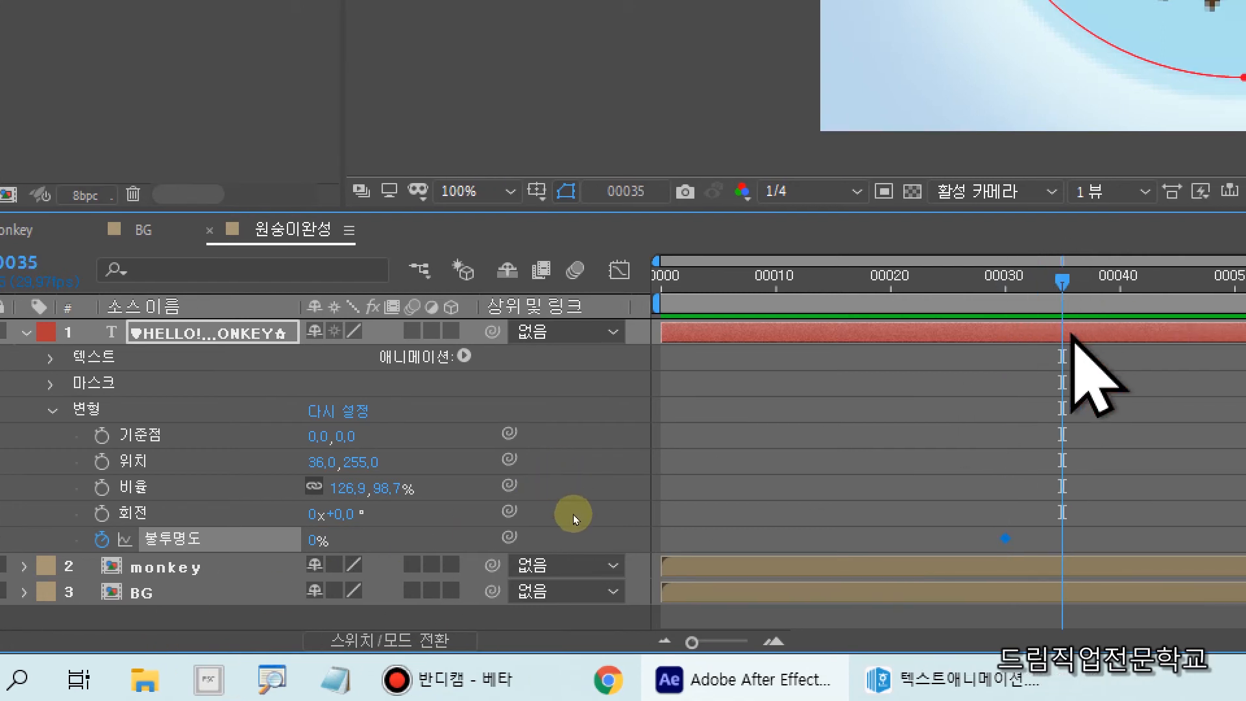
pyautogui.moveTo(1061, 557); pyautogui.dragTo(1060, 557)
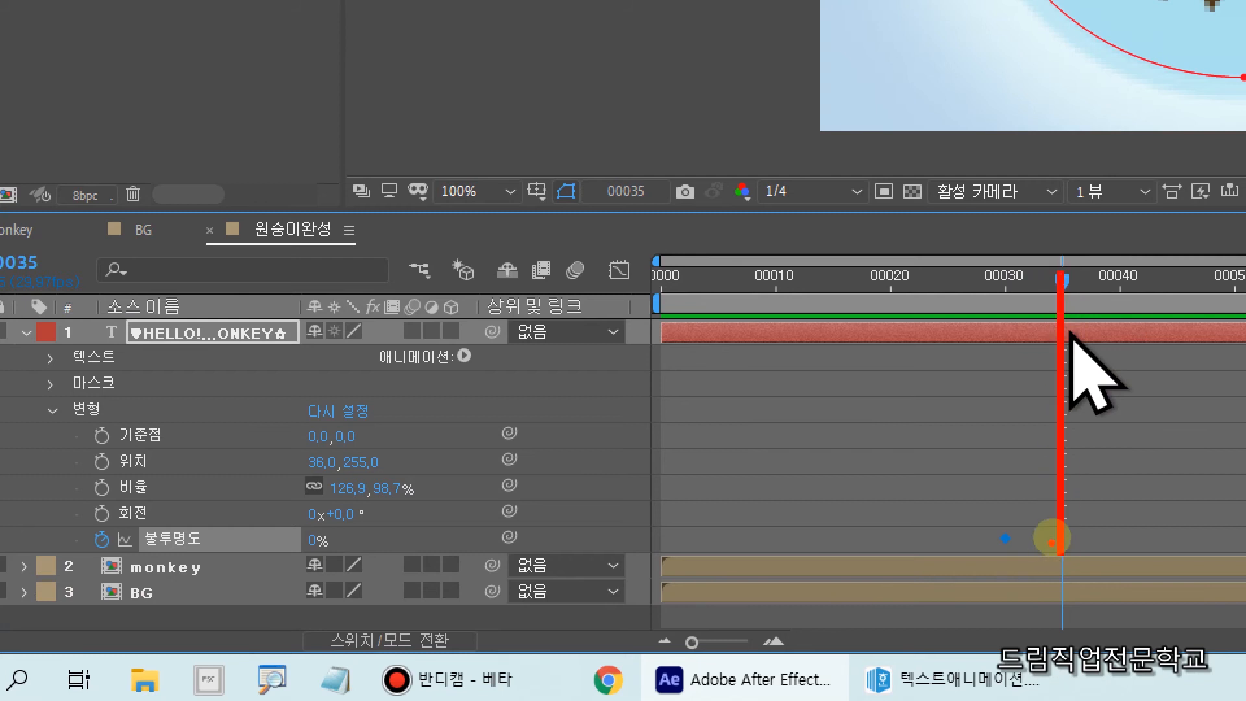
pyautogui.moveTo(1039, 254); pyautogui.dragTo(1068, 246)
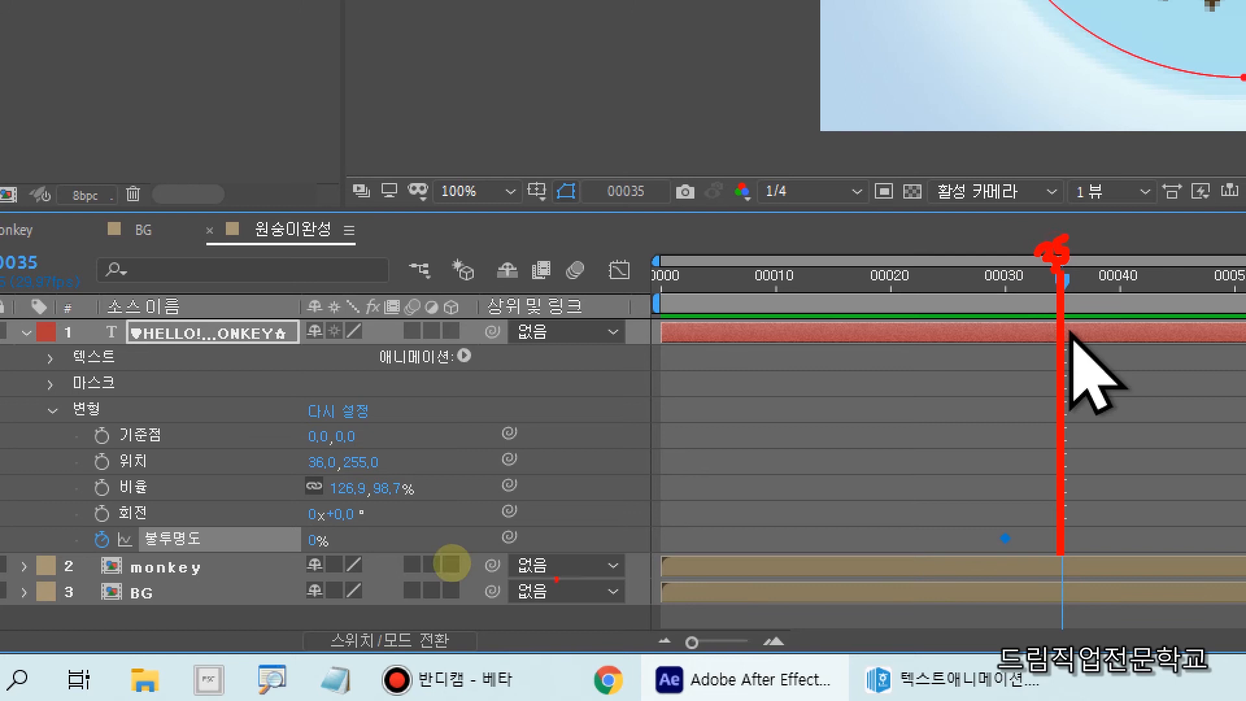
pyautogui.moveTo(183, 527)
pyautogui.mouseDown()
pyautogui.moveTo(139, 525)
pyautogui.moveTo(156, 553)
pyautogui.moveTo(226, 541)
pyautogui.moveTo(156, 514)
pyautogui.mouseUp()
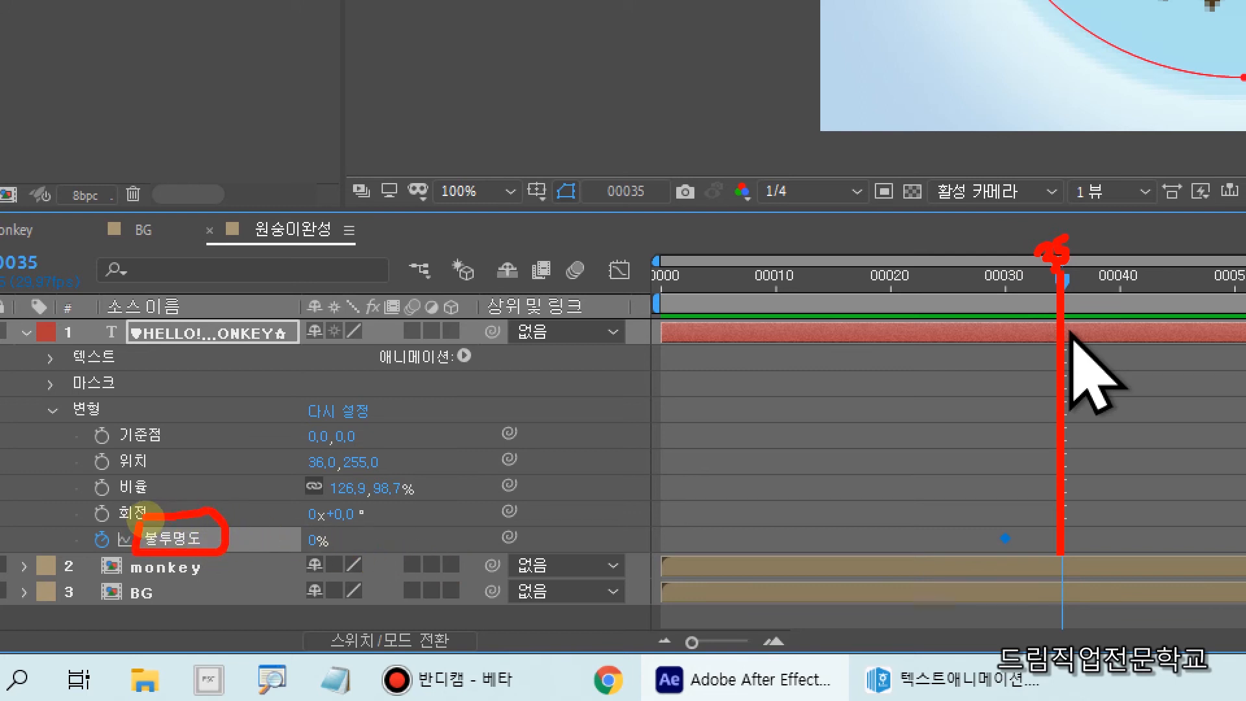
pyautogui.moveTo(313, 513)
pyautogui.mouseDown()
pyautogui.moveTo(307, 557)
pyautogui.moveTo(343, 528)
pyautogui.moveTo(386, 531)
pyautogui.mouseUp()
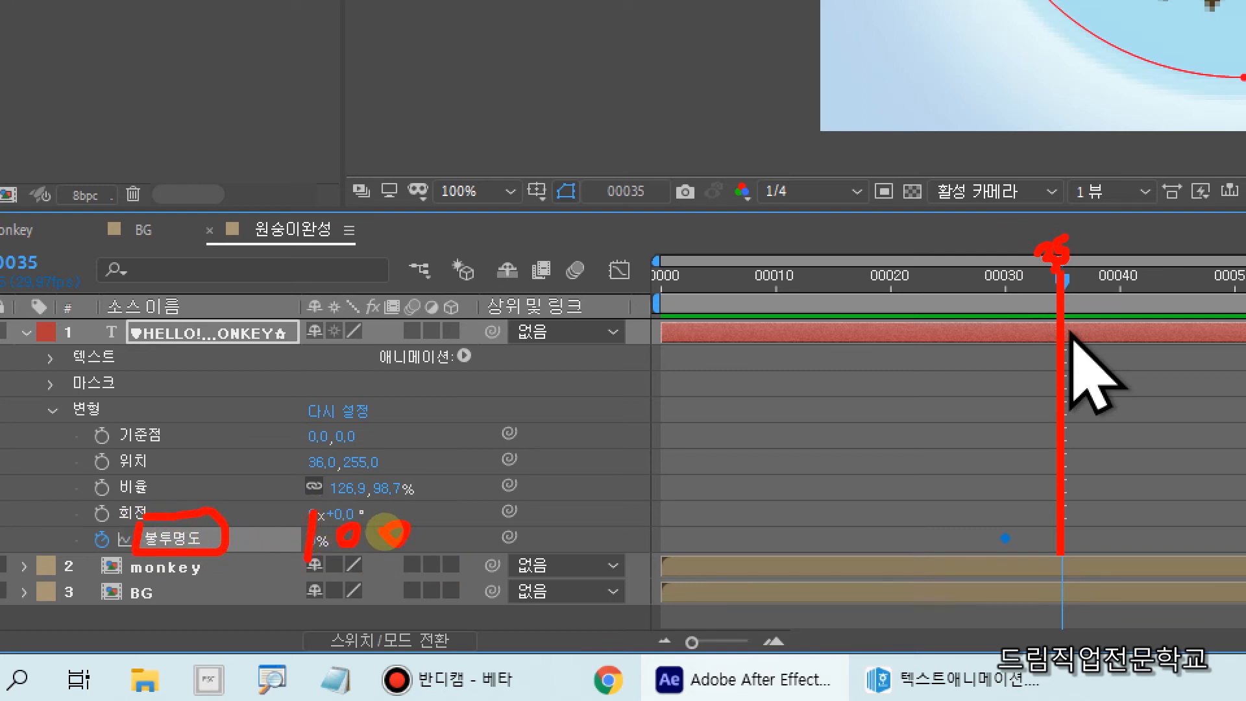
pyautogui.press('Escape')
# - Set the title layer's 불투명도 to 100% at frame 35
pyautogui.click(209, 622)
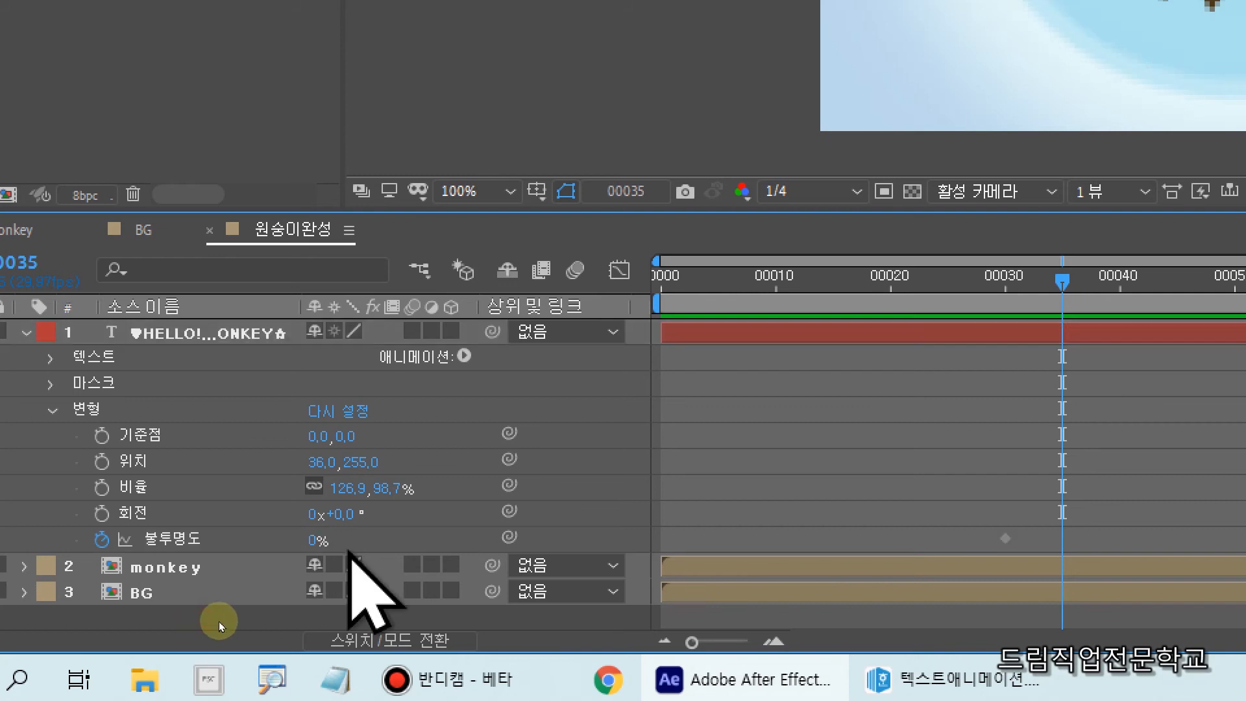
pyautogui.click(315, 541)
pyautogui.write('100')
pyautogui.press('Return')
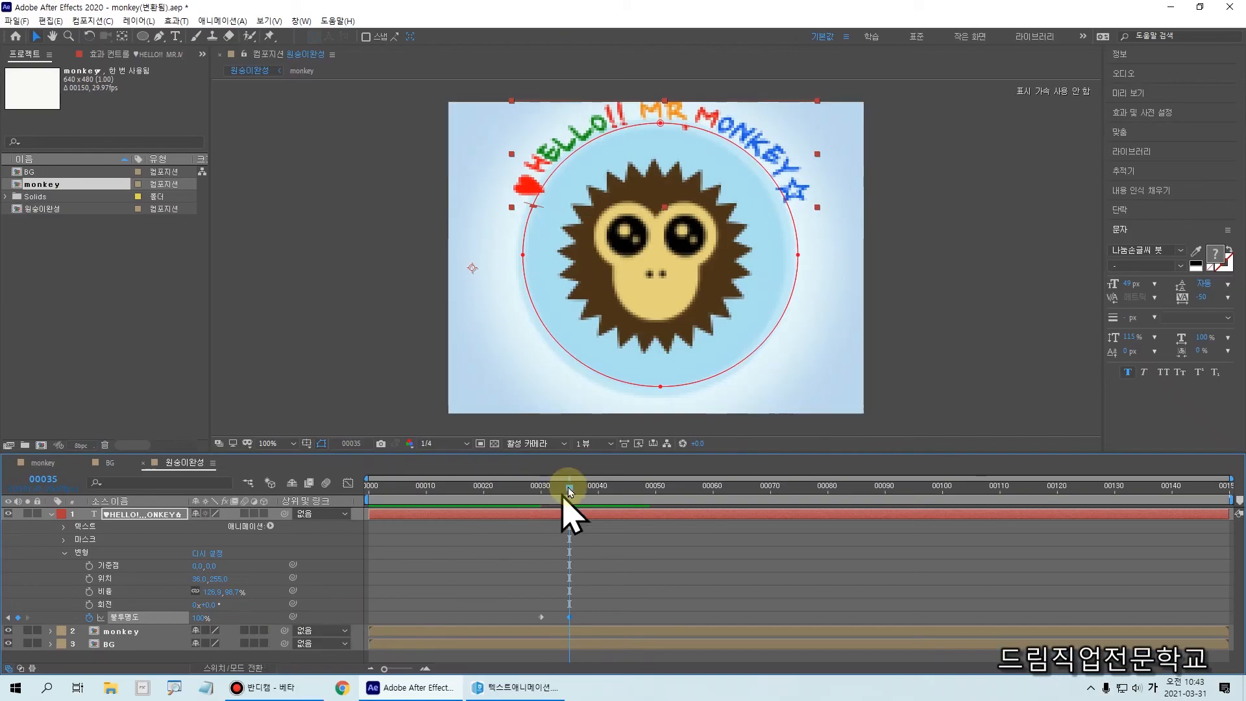
# - With the current time at frame 40, collapse the title layer's 변형 group and expand its 텍스트 group
pyautogui.moveTo(568, 488); pyautogui.dragTo(596, 498)
pyautogui.moveTo(589, 479); pyautogui.dragTo(589, 660)
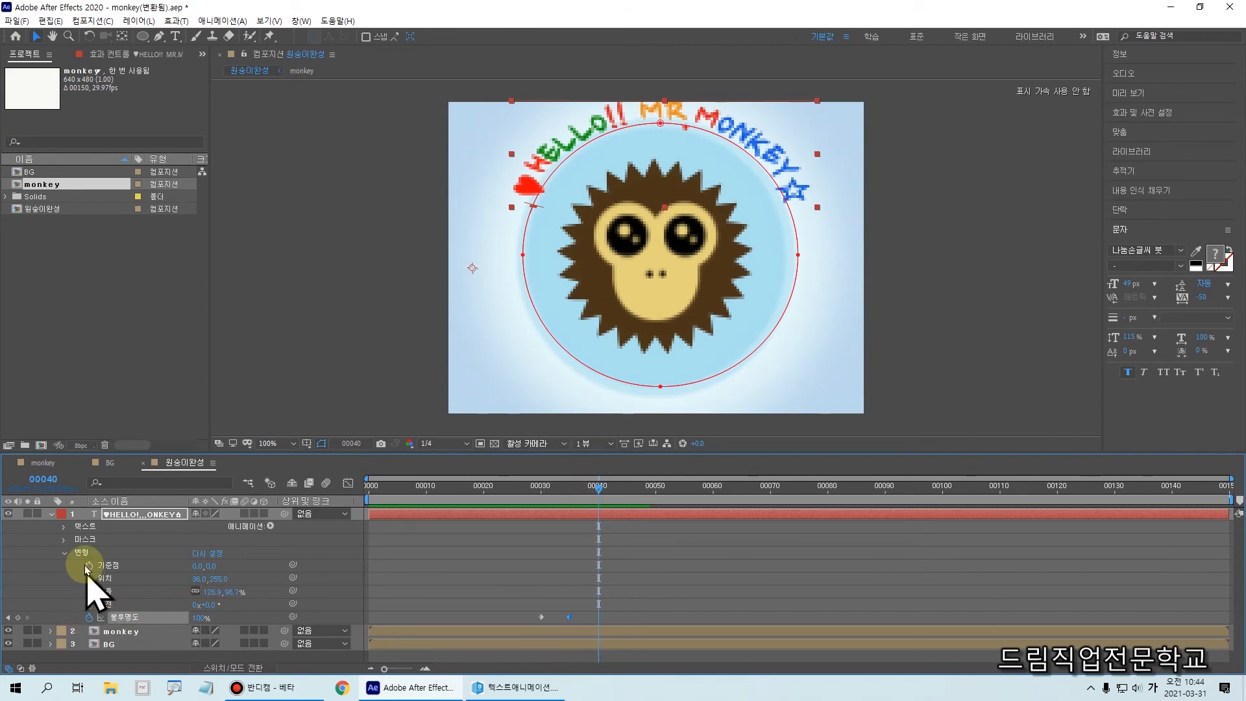
pyautogui.click(85, 527)
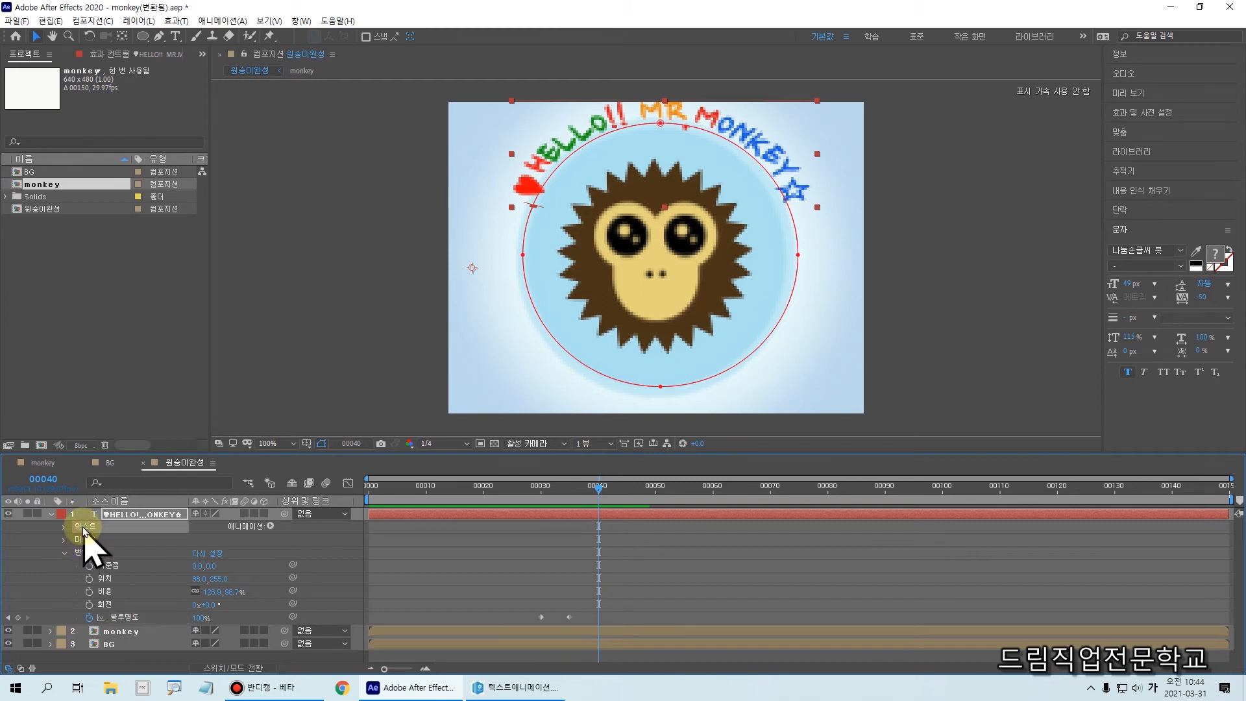
pyautogui.click(65, 554)
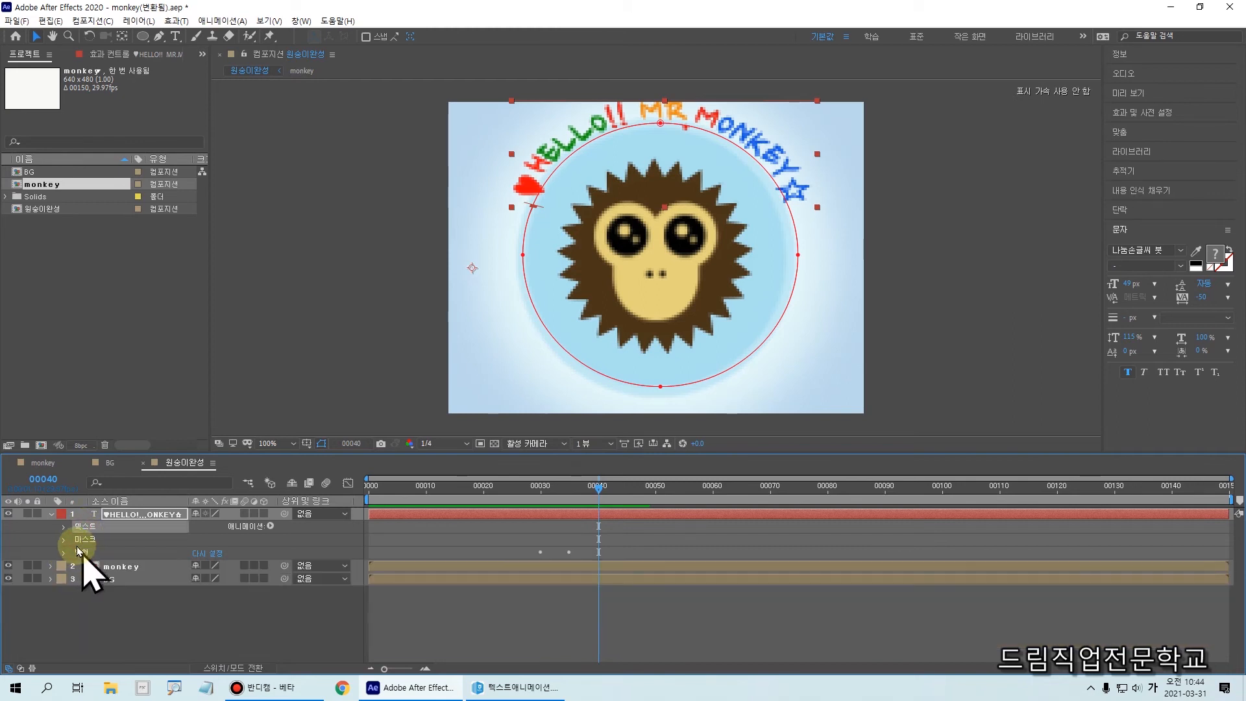
pyautogui.click(66, 528)
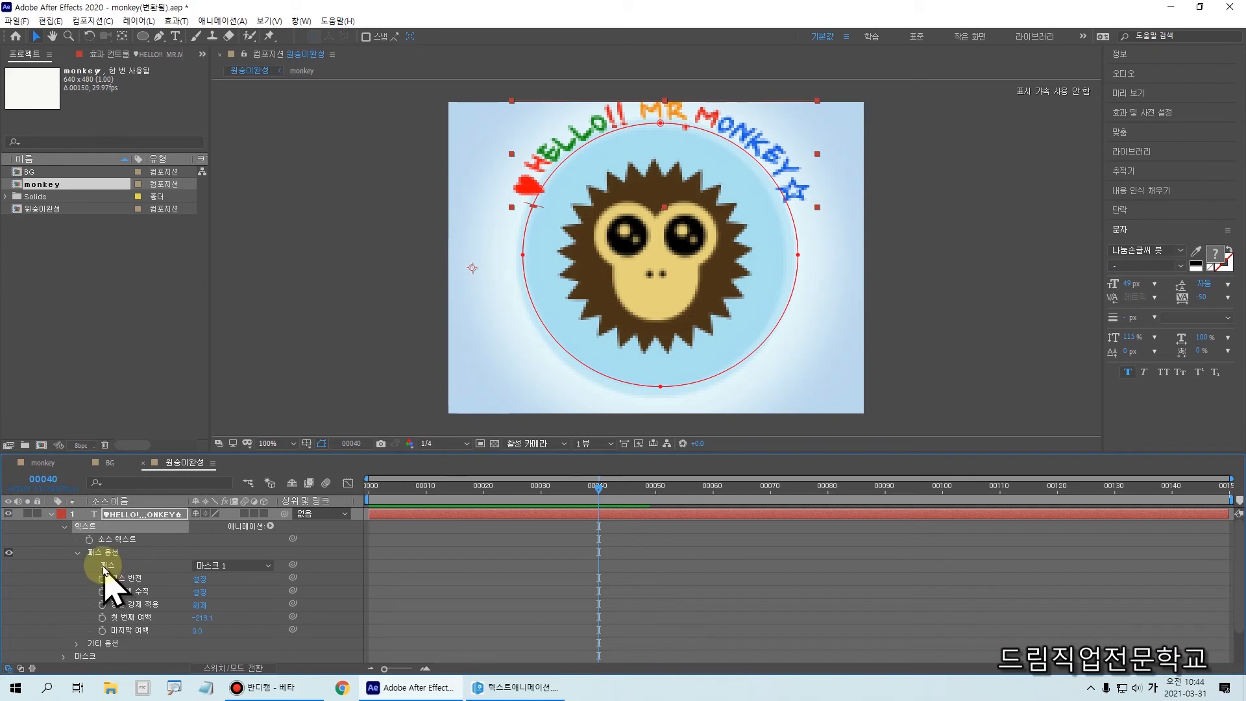
pyautogui.moveTo(67, 559); pyautogui.dragTo(254, 650)
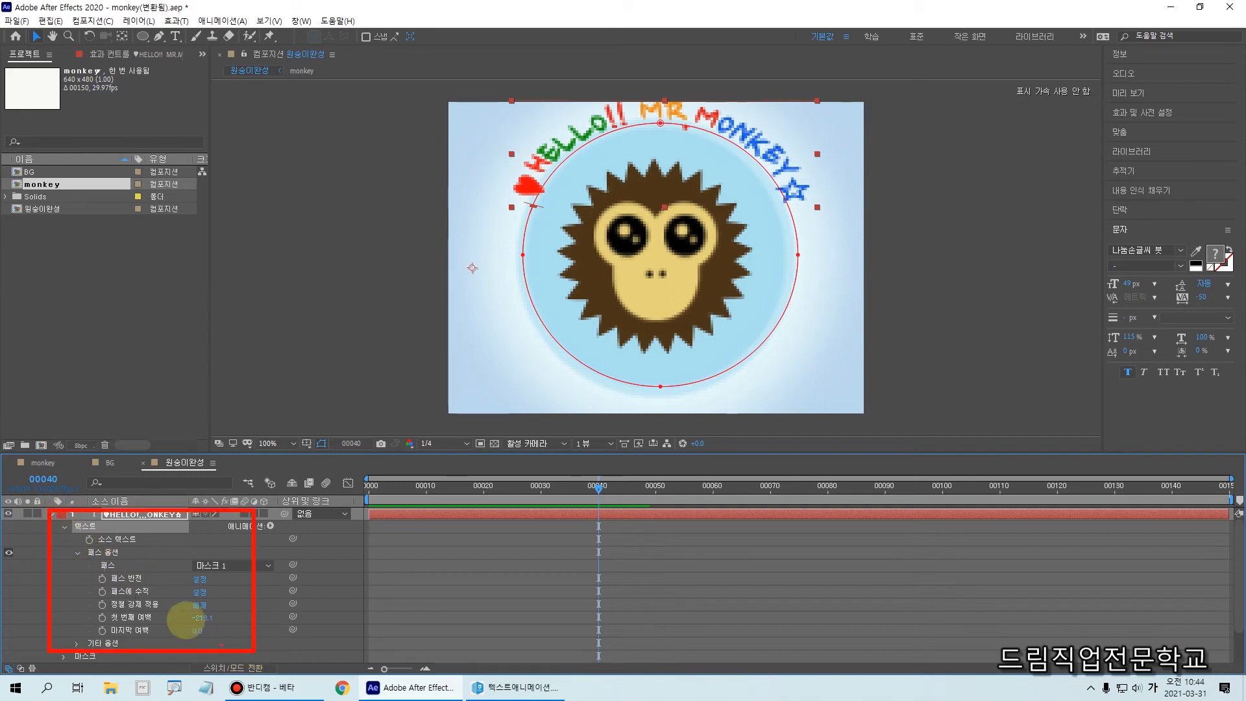
pyautogui.moveTo(46, 524)
pyautogui.mouseDown()
pyautogui.moveTo(132, 536)
pyautogui.moveTo(112, 517)
pyautogui.mouseUp()
pyautogui.press('Escape')
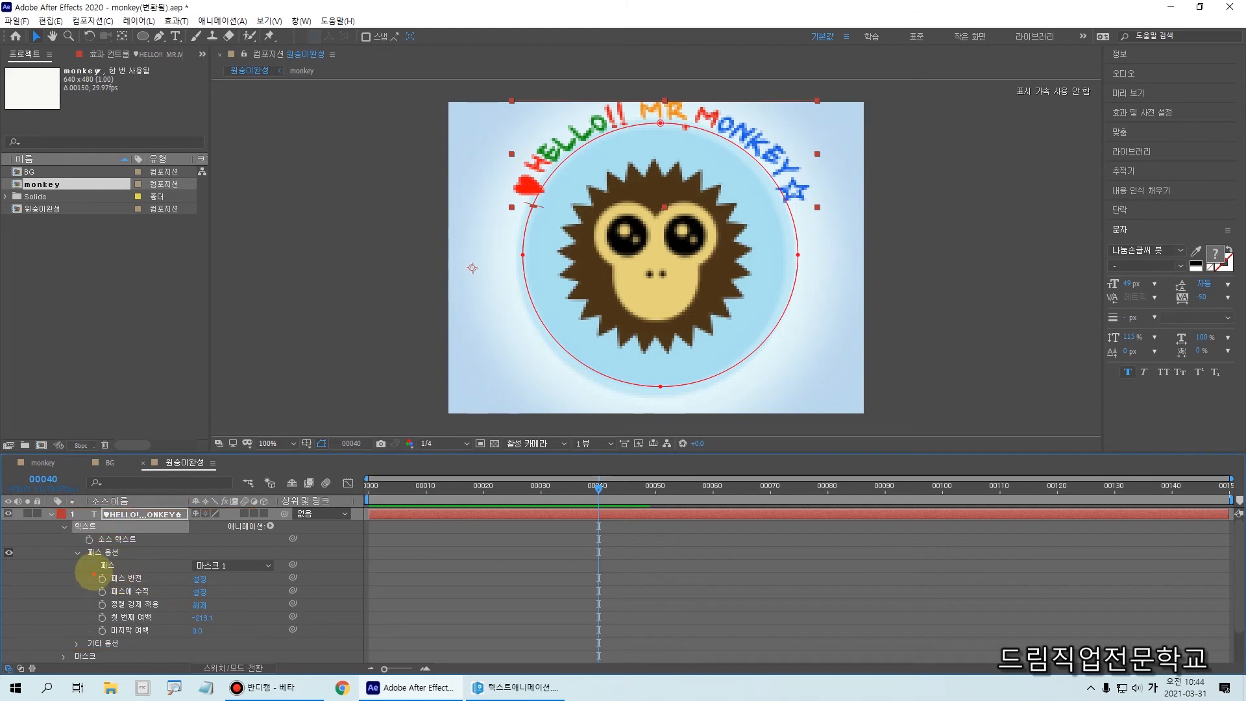
# - Start keyframing the title's 패스 반전, 패스에 수직, 정렬 강제 적용 and 첫 번째 여백 at frame 40
pyautogui.moveTo(102, 578); pyautogui.dragTo(102, 641)
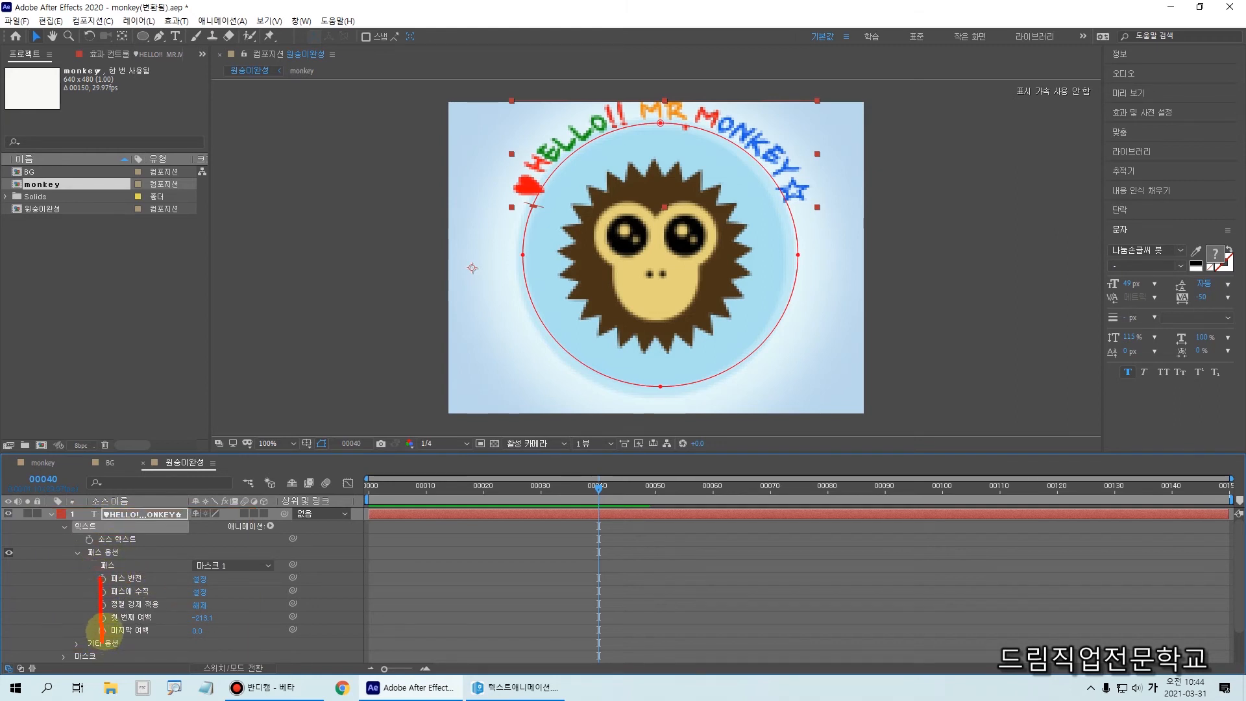
pyautogui.press('Escape')
pyautogui.moveTo(102, 579); pyautogui.dragTo(102, 619)
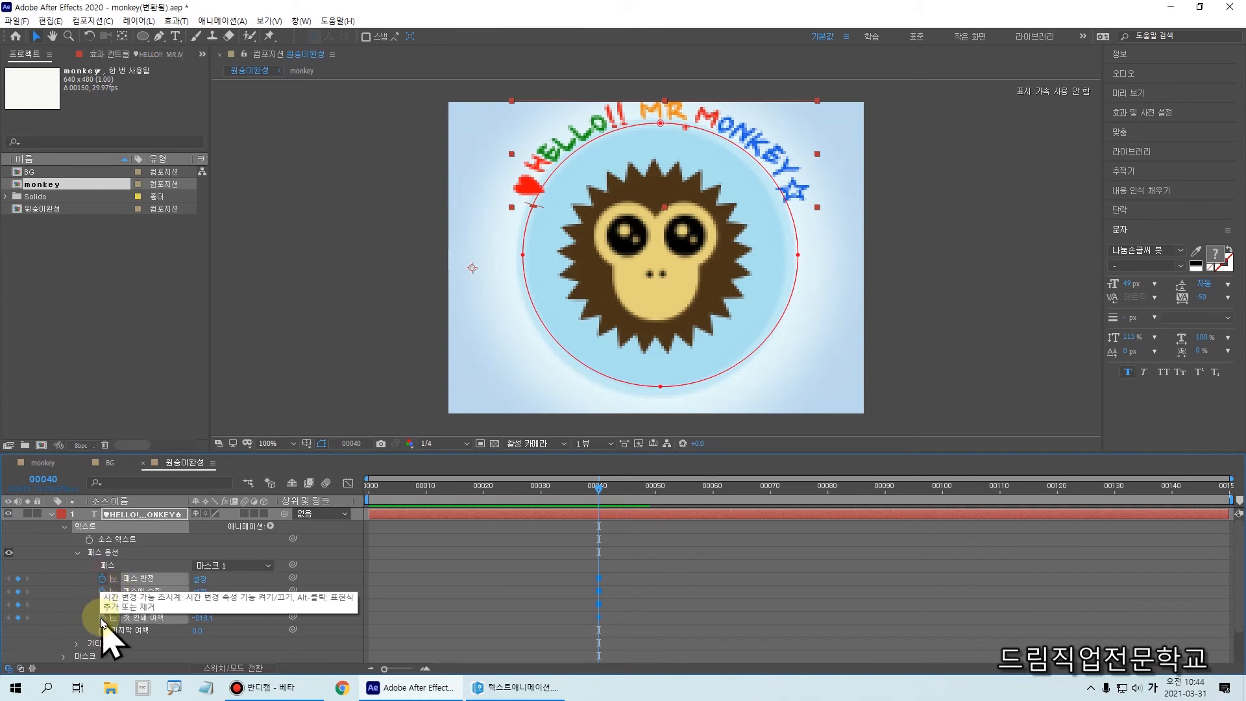
pyautogui.moveTo(93, 574); pyautogui.dragTo(107, 626)
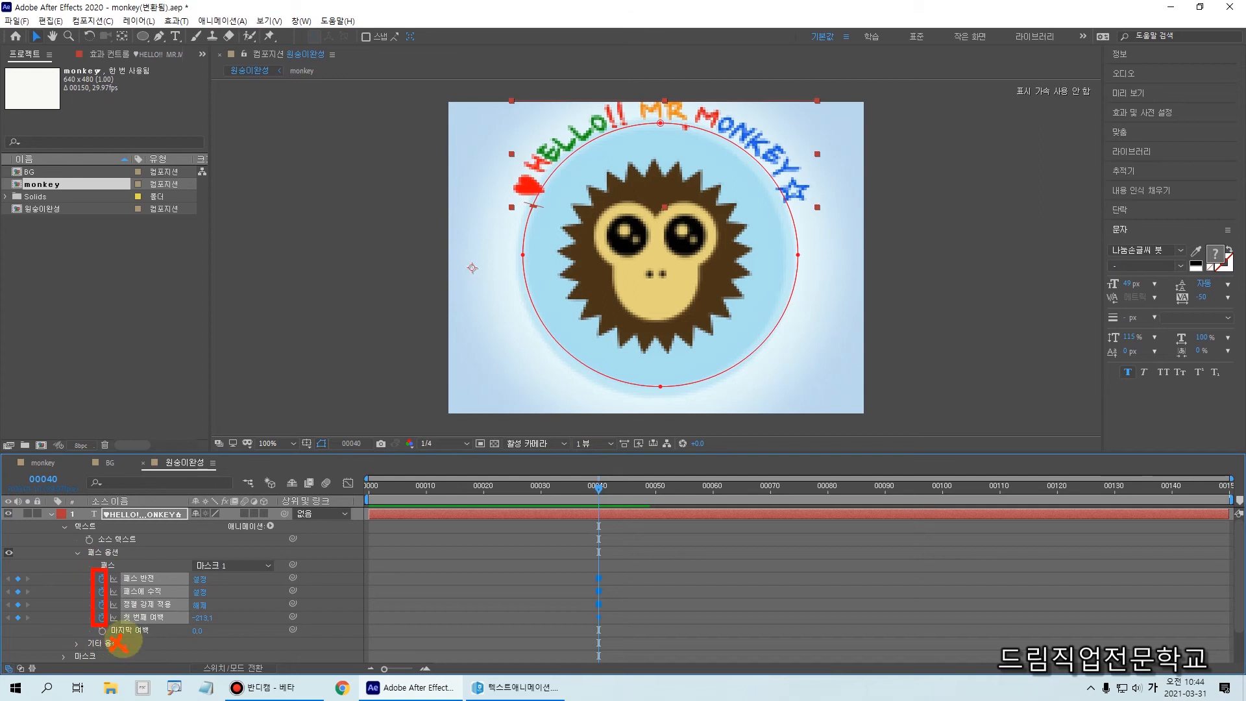
pyautogui.press('Escape')
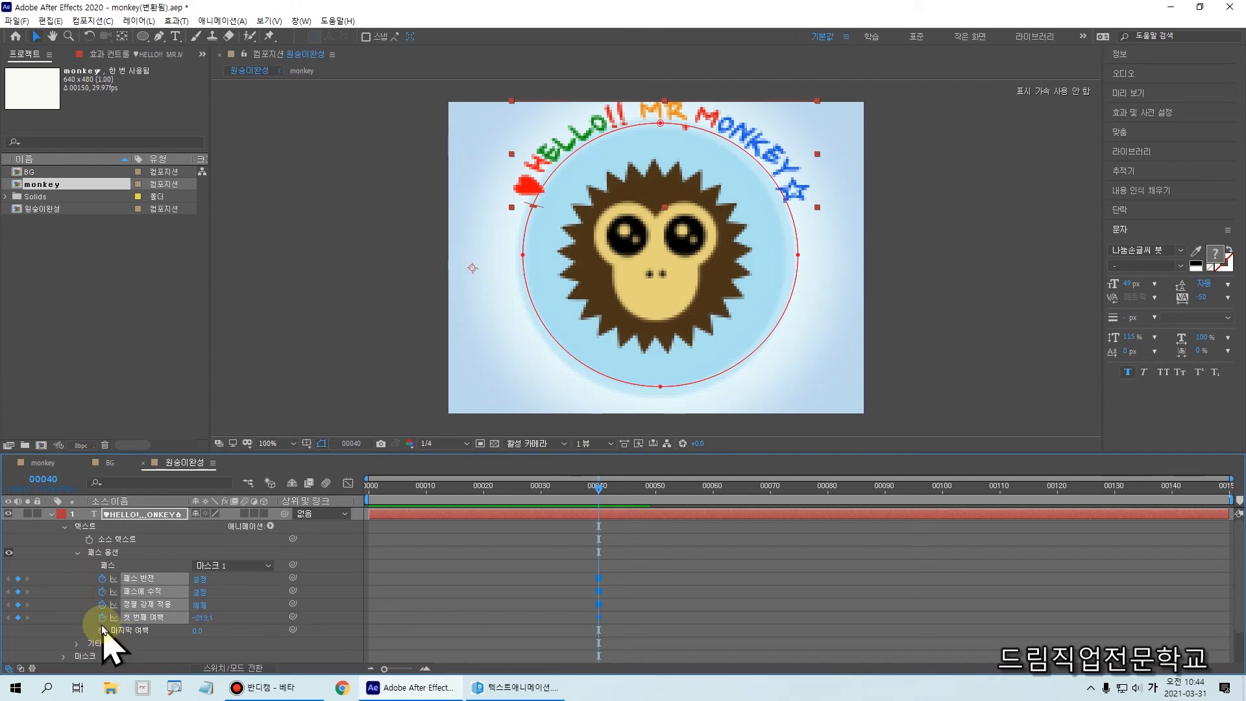
pyautogui.moveTo(97, 569); pyautogui.dragTo(115, 617)
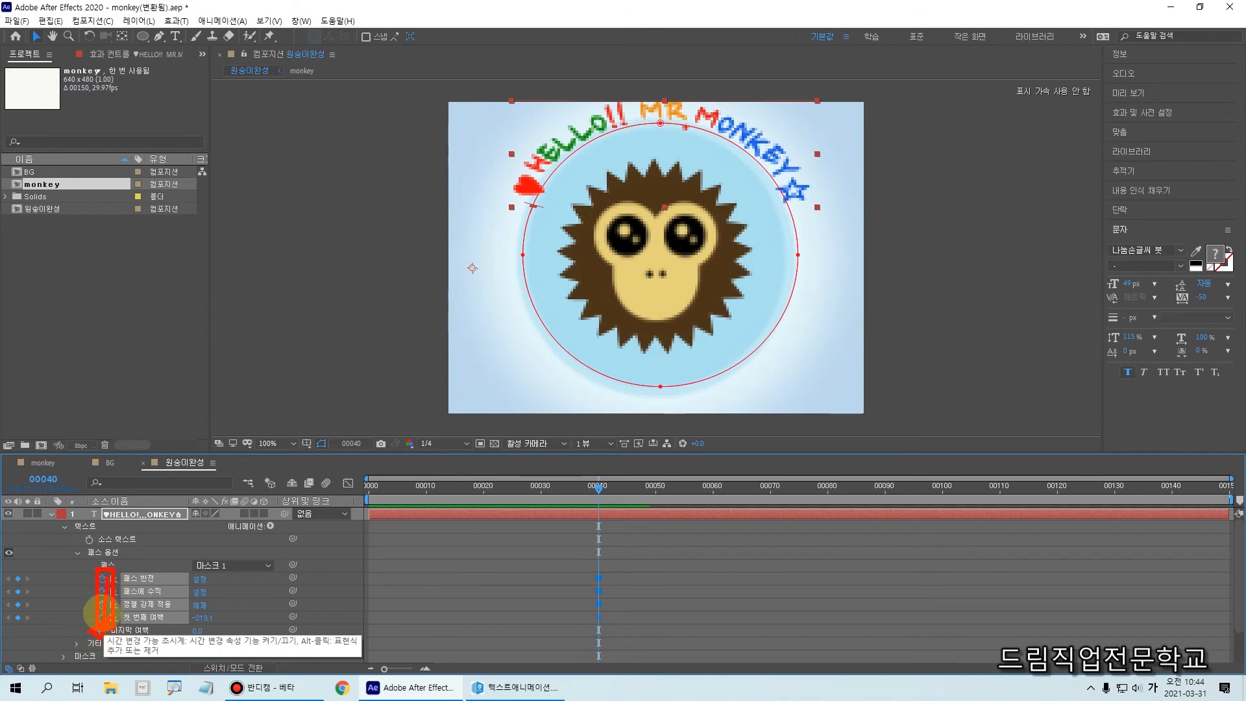
pyautogui.press('Escape')
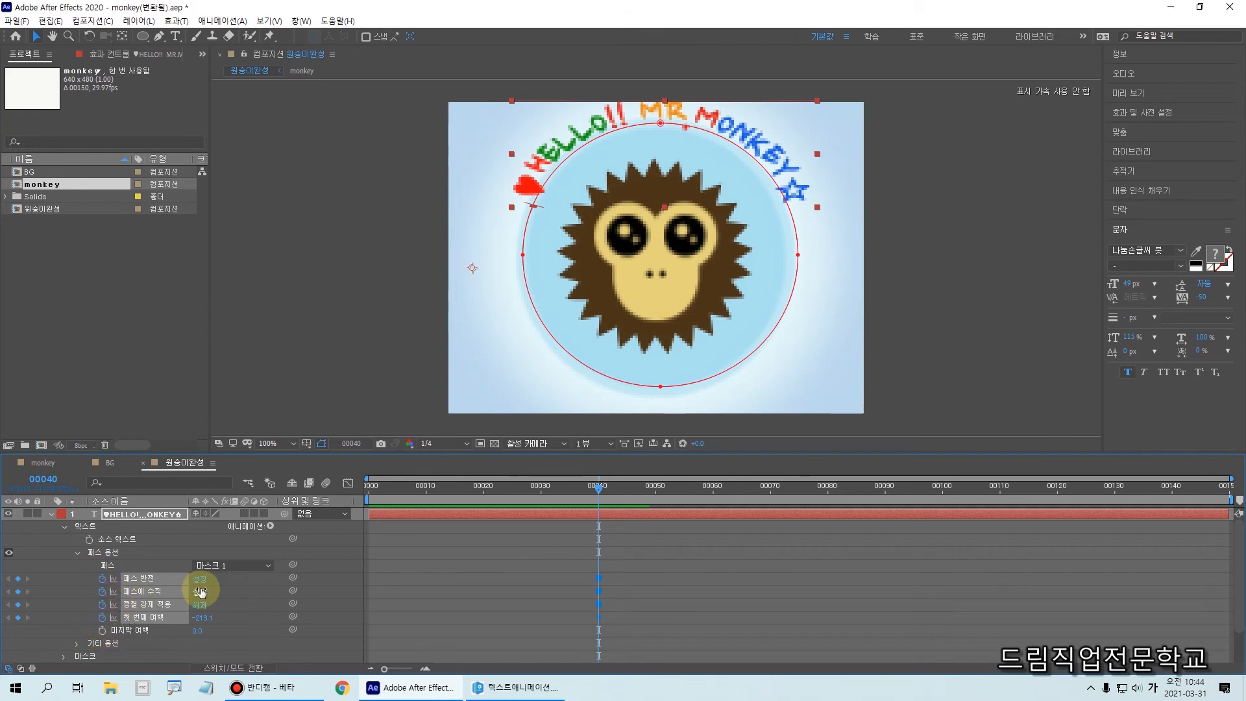
pyautogui.moveTo(92, 564); pyautogui.dragTo(234, 587)
pyautogui.press('Escape')
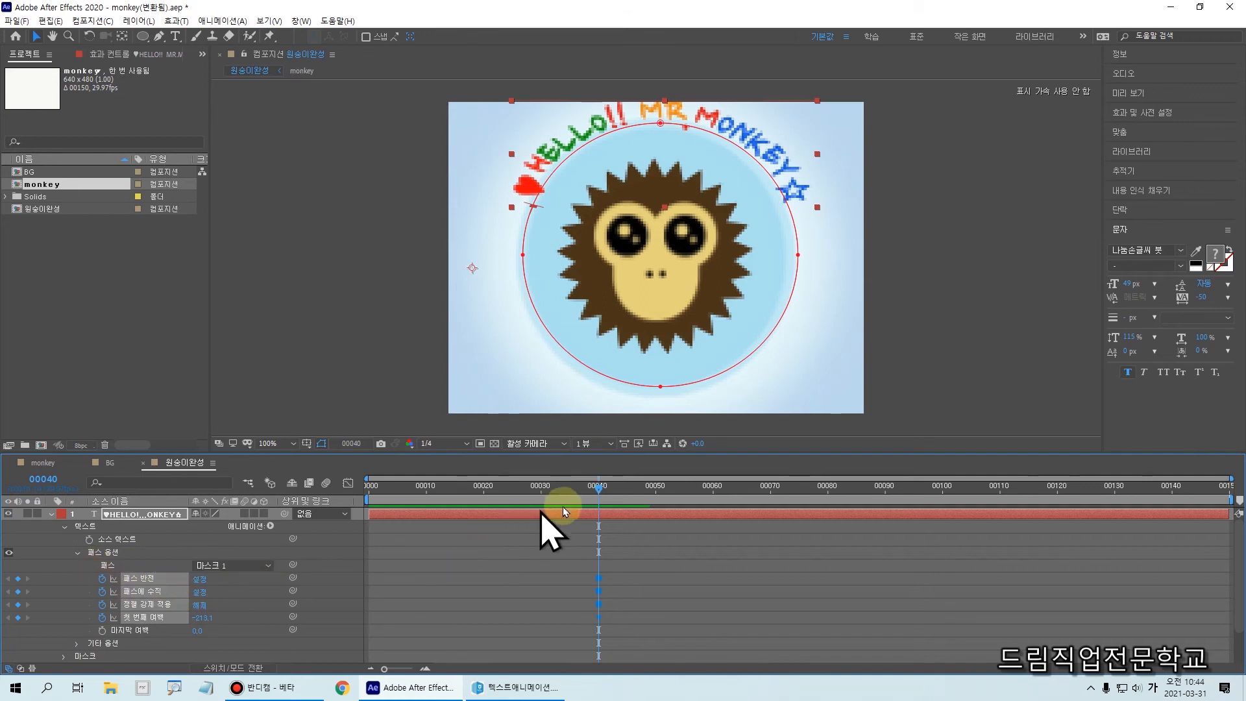
# - Keyframe the title's 패스 반전 to 해제 at frame 42 and back to 설정 at frame 44
pyautogui.moveTo(601, 492); pyautogui.dragTo(607, 492)
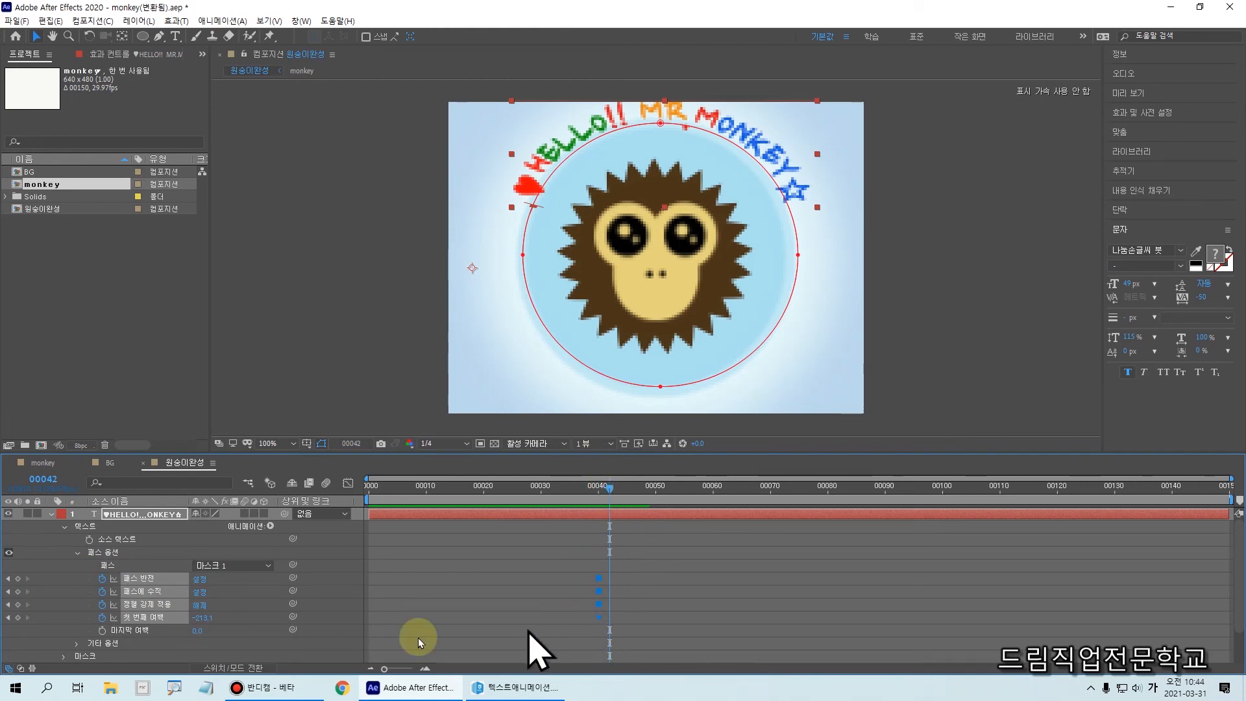
pyautogui.moveTo(608, 491); pyautogui.dragTo(598, 492)
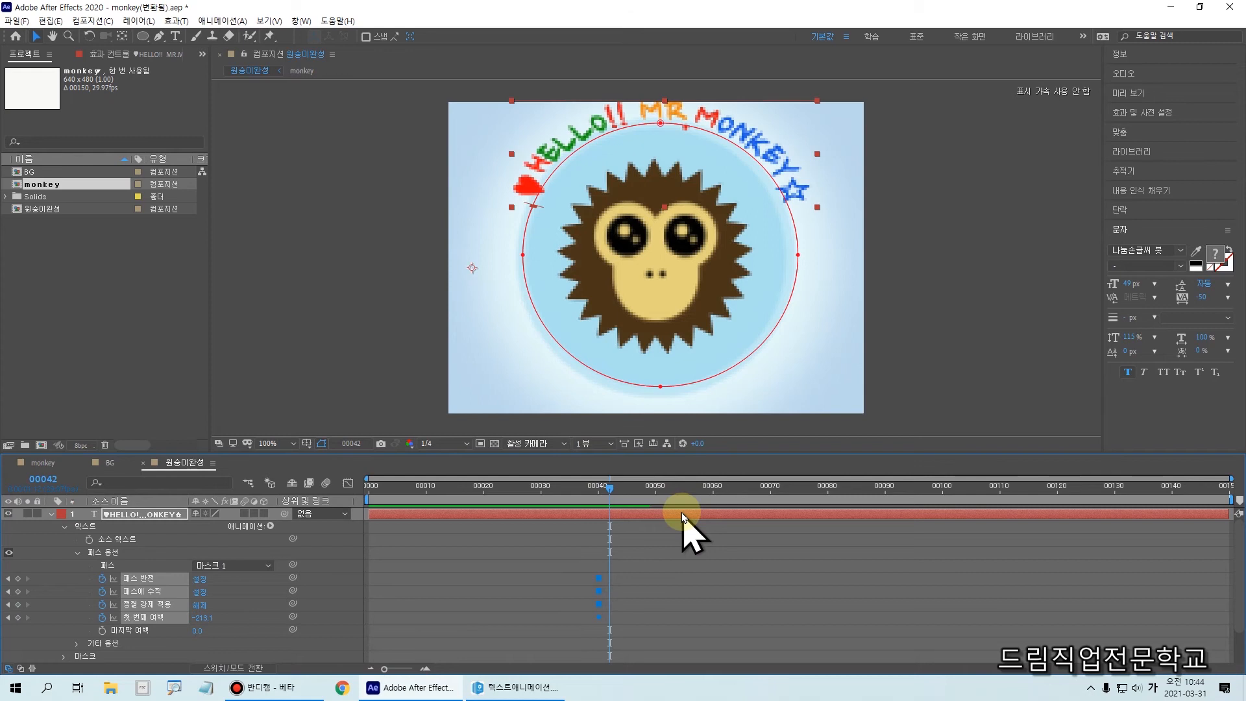
pyautogui.click(683, 517)
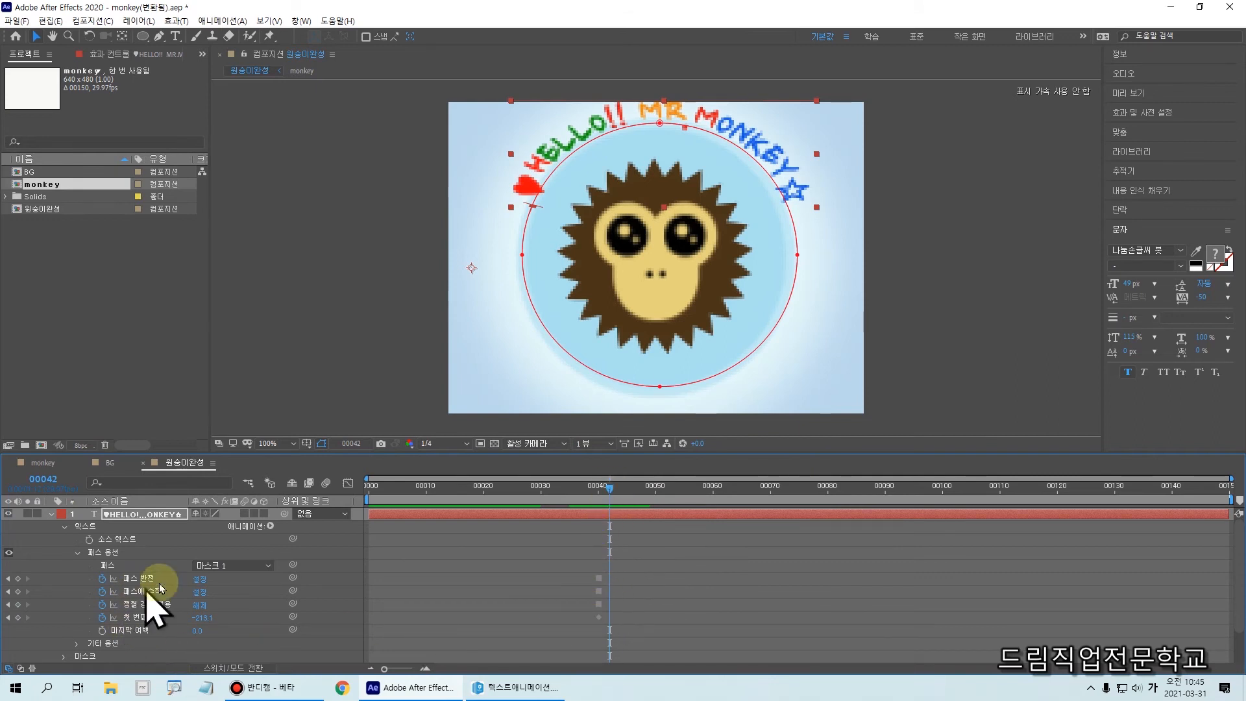
pyautogui.click(200, 578)
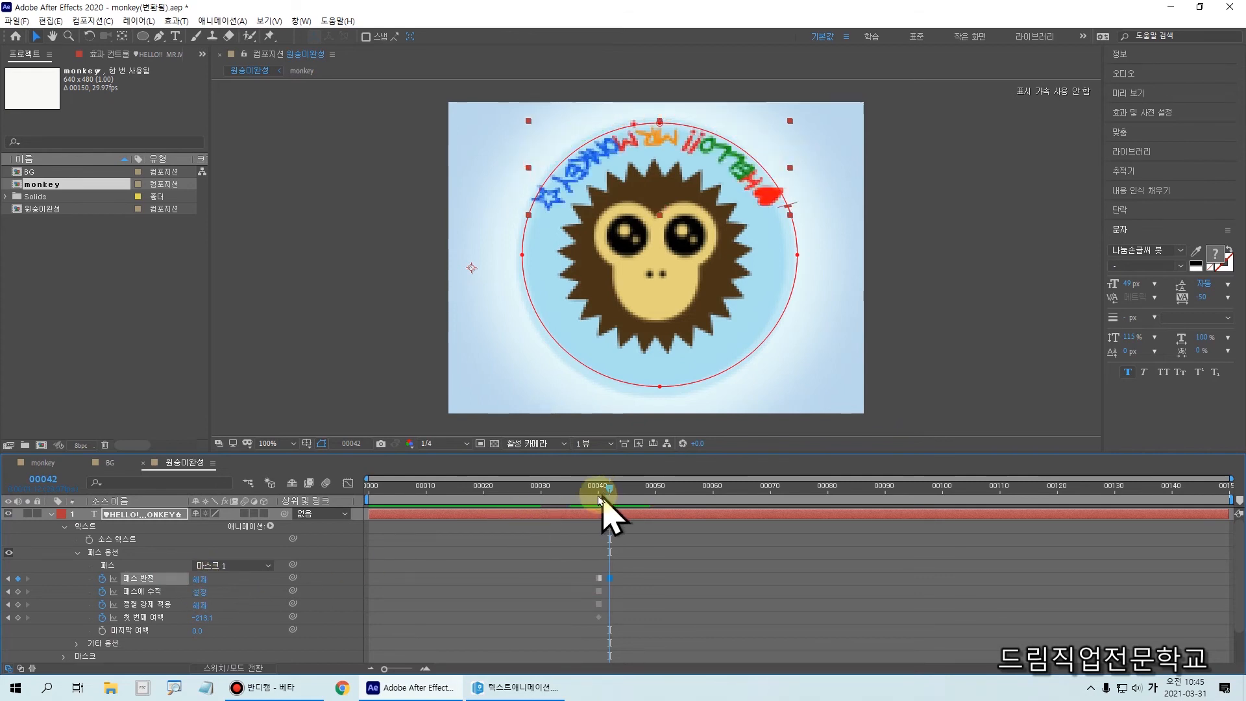
pyautogui.press('pagedown')
pyautogui.press('pagedown')
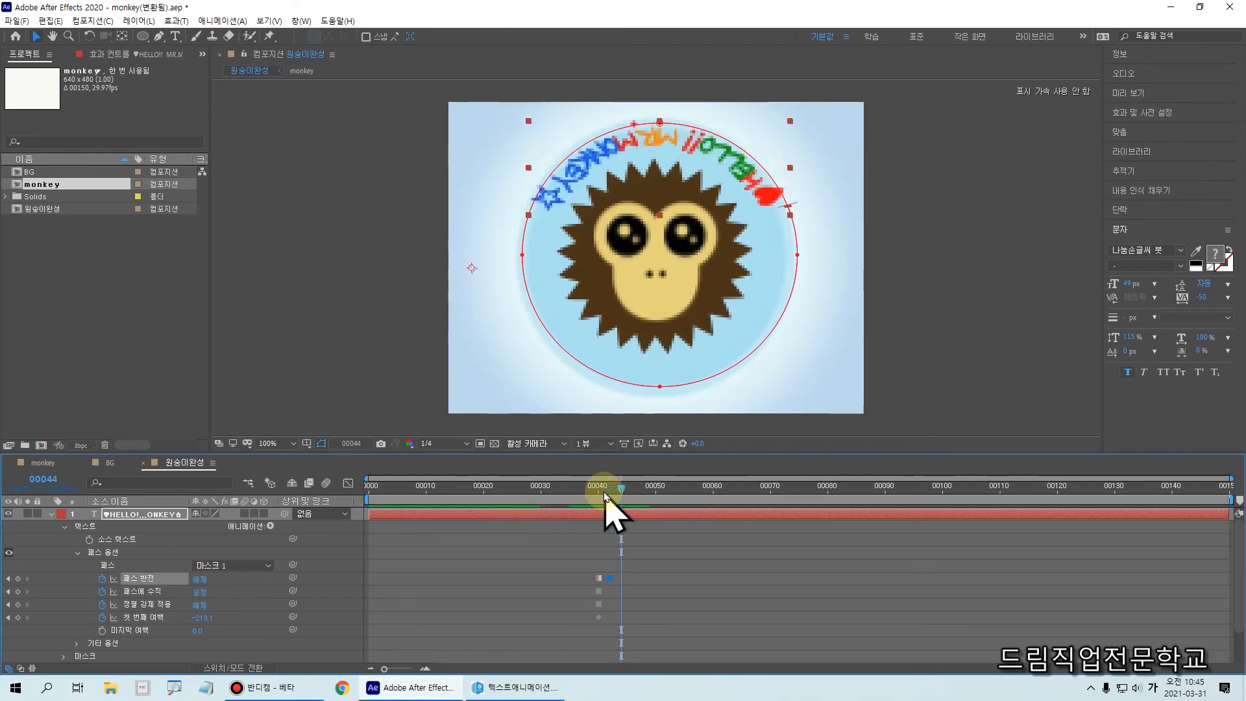
pyautogui.click(198, 580)
# - Keyframe the title's 패스 반전 to 해제 at frame 46 and to 설정 at frame 48
pyautogui.moveTo(623, 492)
pyautogui.mouseDown()
pyautogui.moveTo(522, 499)
pyautogui.moveTo(634, 501)
pyautogui.mouseUp()
pyautogui.click(628, 580)
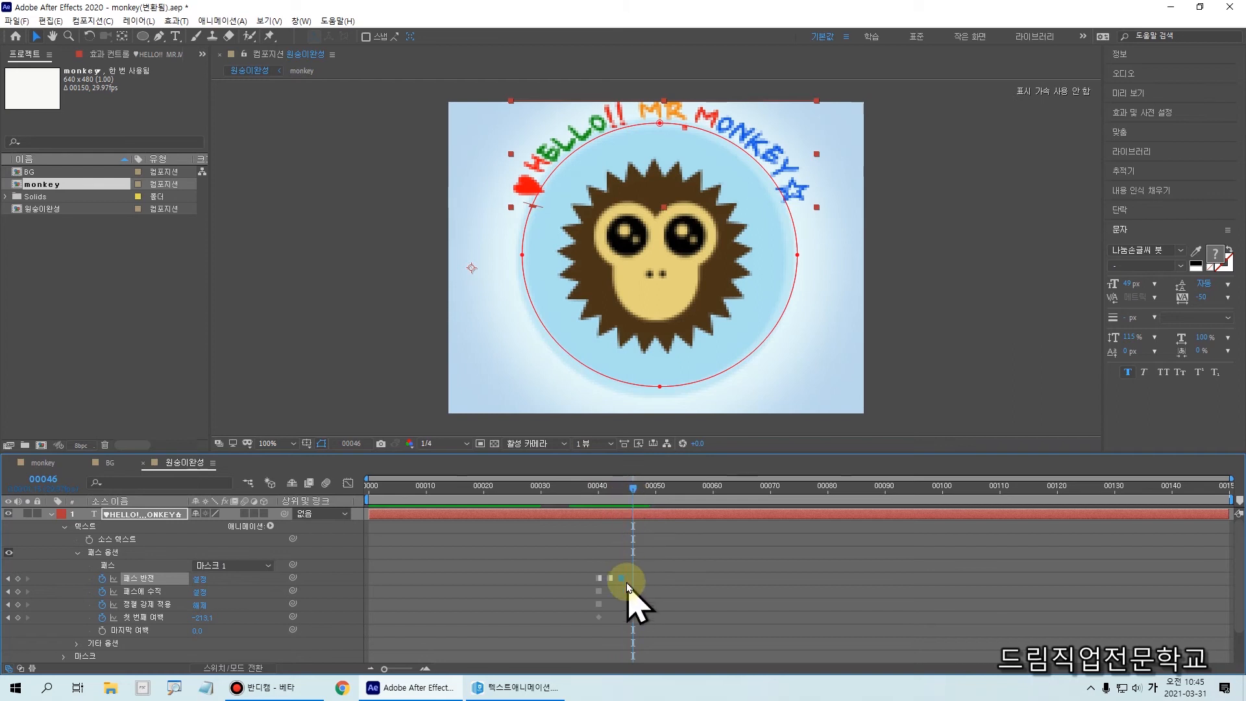
pyautogui.click(198, 578)
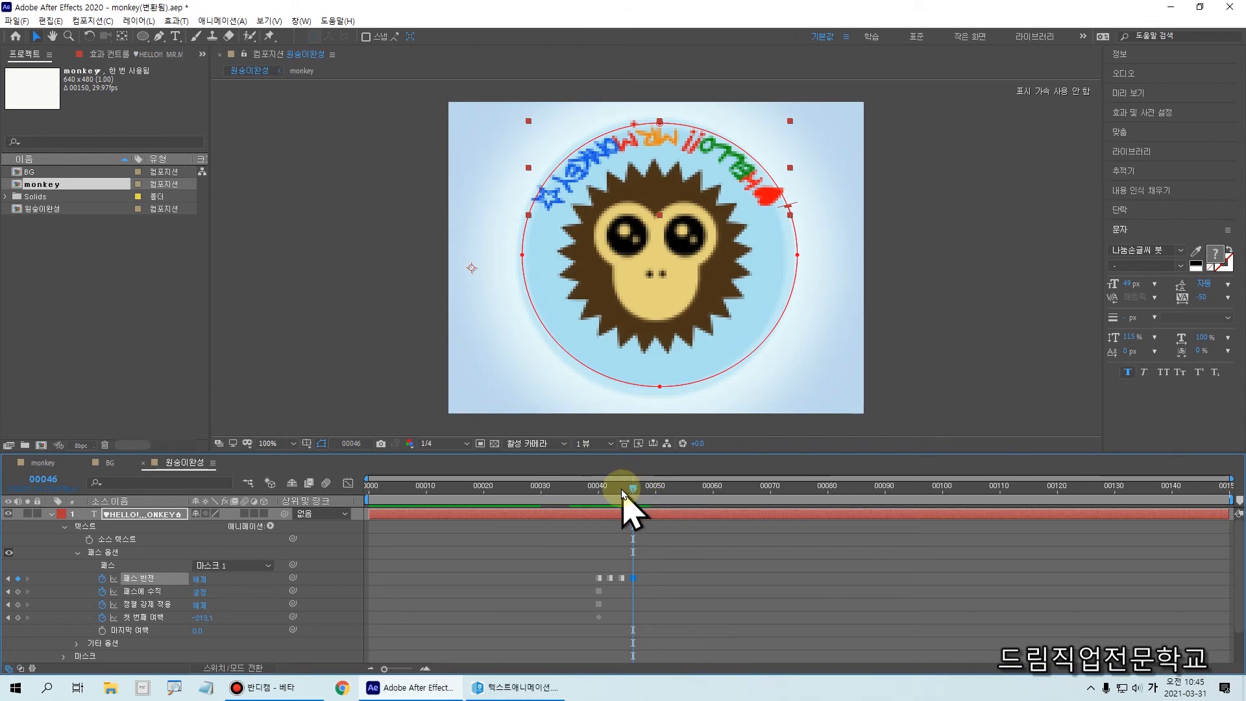
pyautogui.click(198, 584)
pyautogui.click(628, 527)
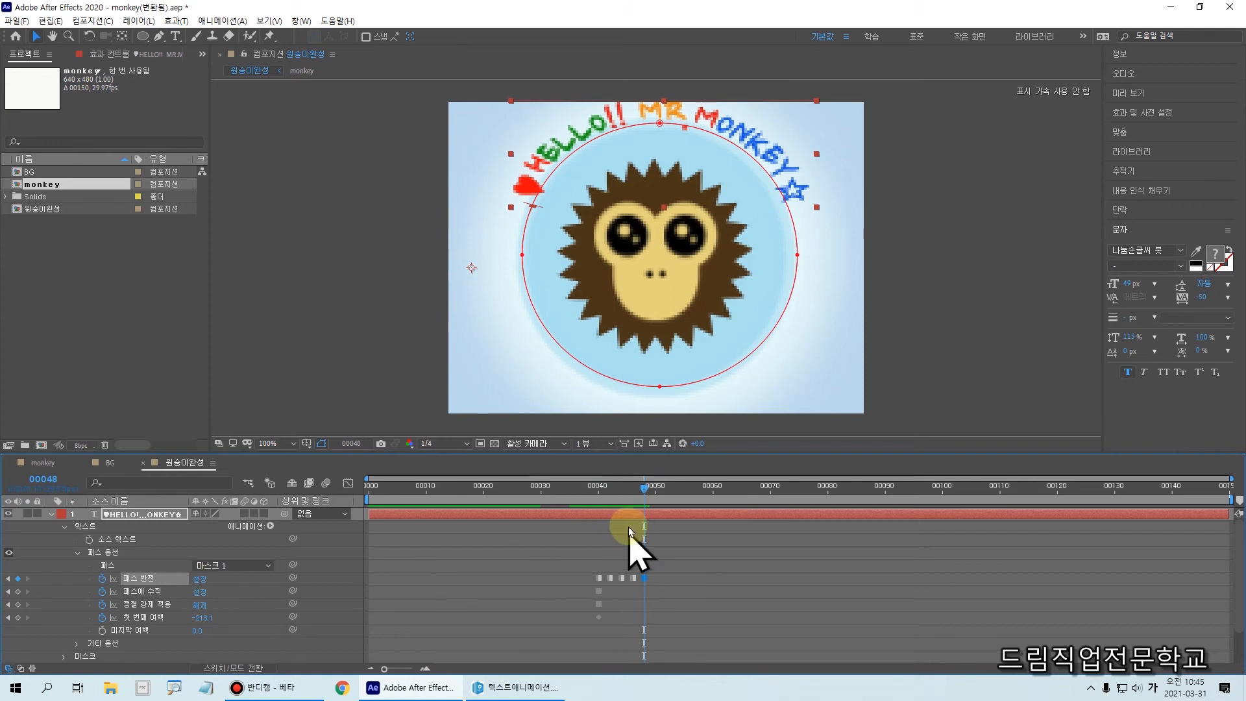
# - Keyframe the title's 패스에 수직 to 해제 at frame 50, 설정 at frame 53 and 해제 at frame 55
pyautogui.moveTo(644, 492); pyautogui.dragTo(656, 494)
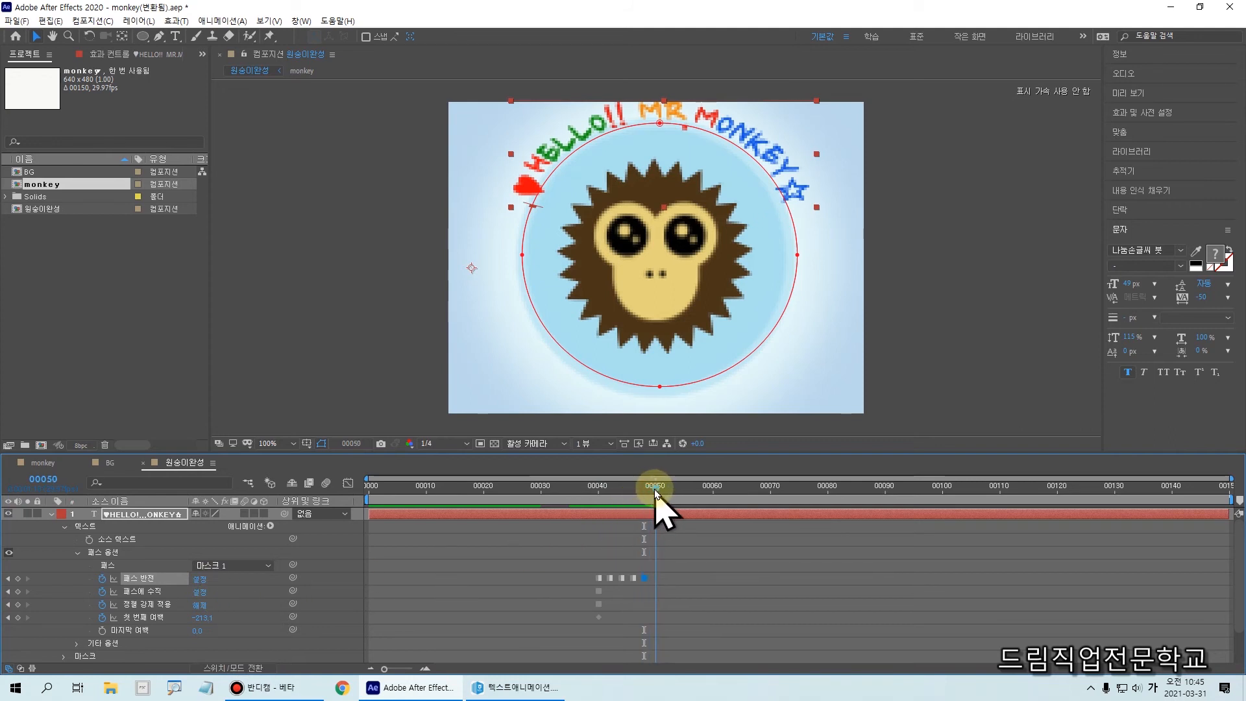
pyautogui.click(196, 592)
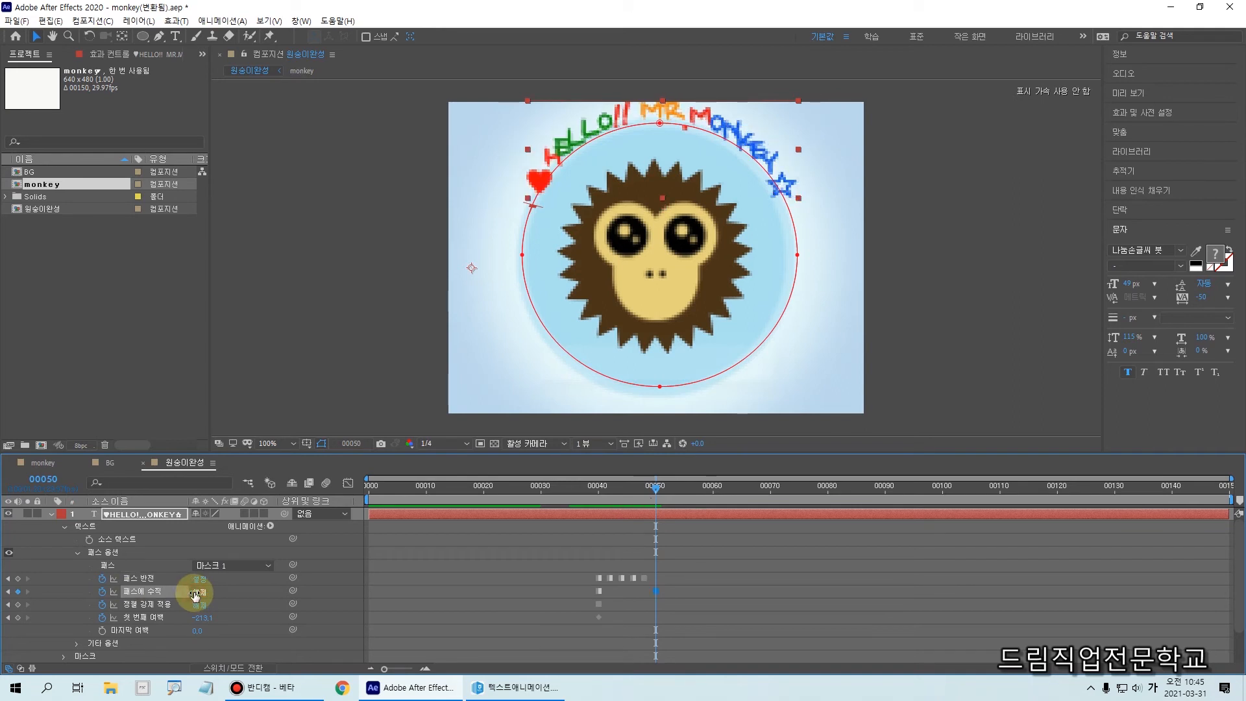
pyautogui.moveTo(657, 494); pyautogui.dragTo(673, 493)
pyautogui.click(197, 592)
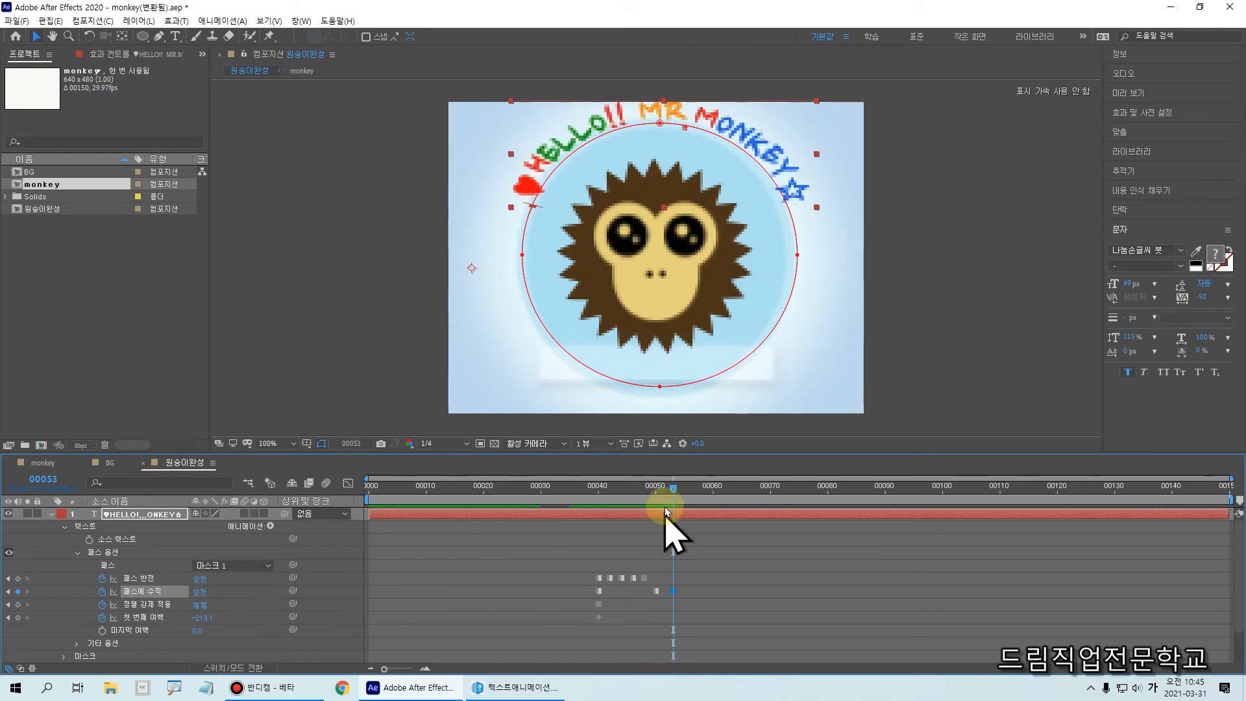
pyautogui.moveTo(673, 494); pyautogui.dragTo(684, 493)
pyautogui.click(197, 592)
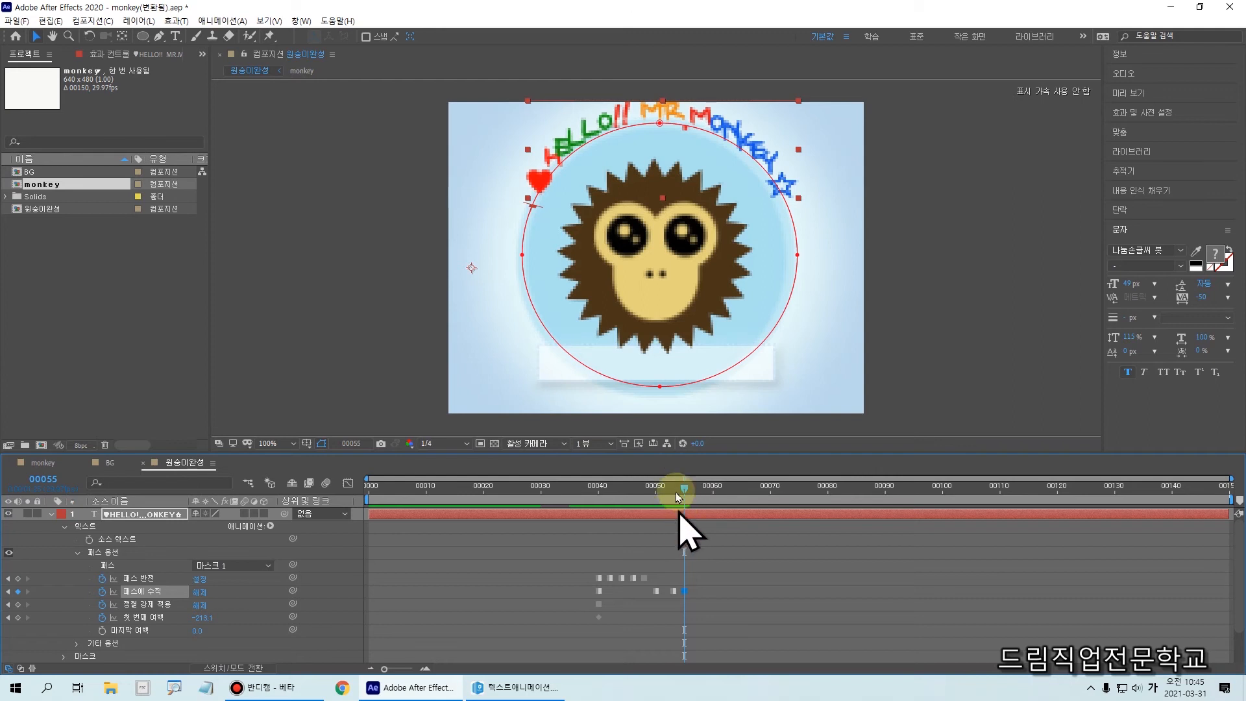
# - At frame 55, slide the title's start handle clockwise to the circle's lower right and set 패스에 수직 to 설정
pyautogui.moveTo(532, 206); pyautogui.dragTo(800, 317)
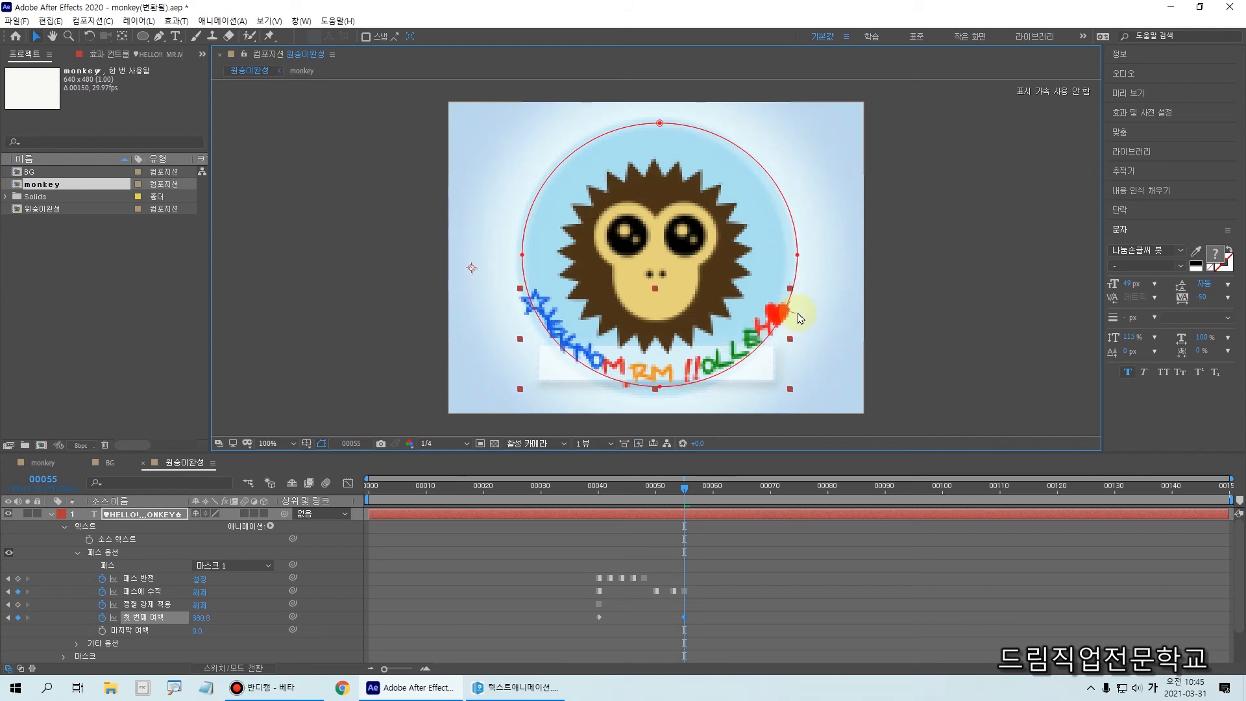
pyautogui.click(200, 592)
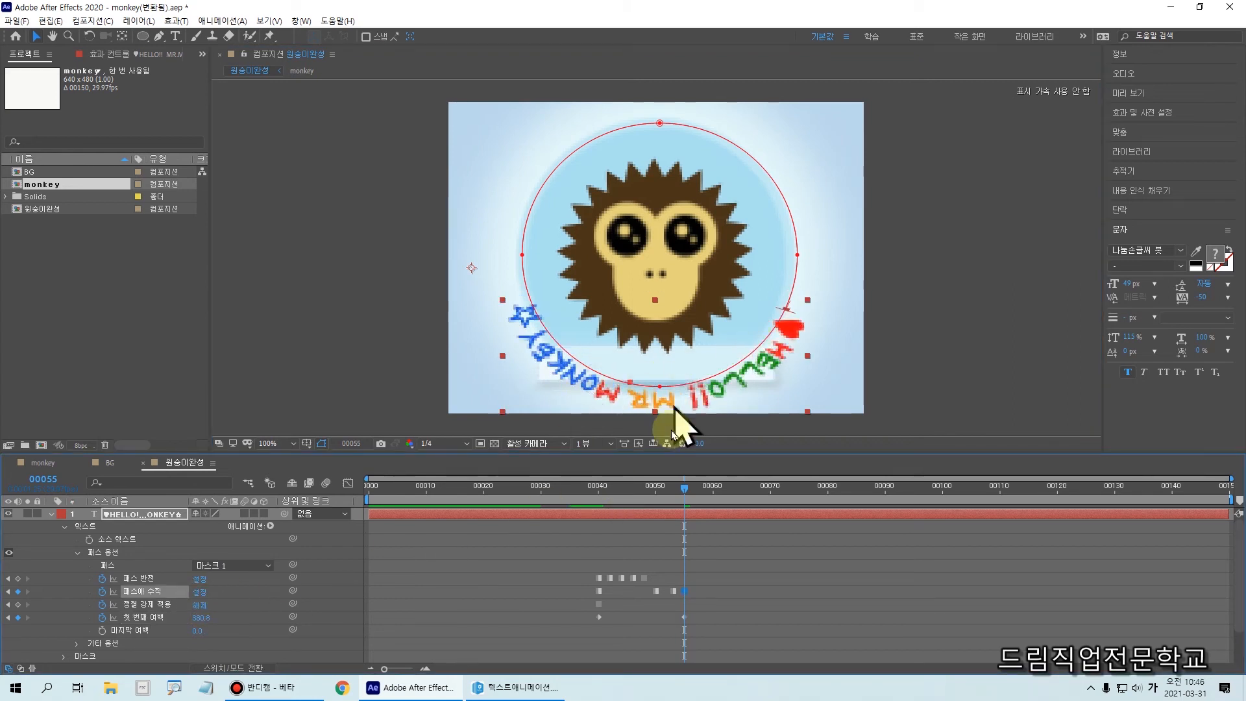
# - Keyframe the title's 첫 번째 여백 at frame 60 to about -200 so the text arches over the top of the circle
pyautogui.click(720, 496)
pyautogui.moveTo(721, 499); pyautogui.dragTo(716, 499)
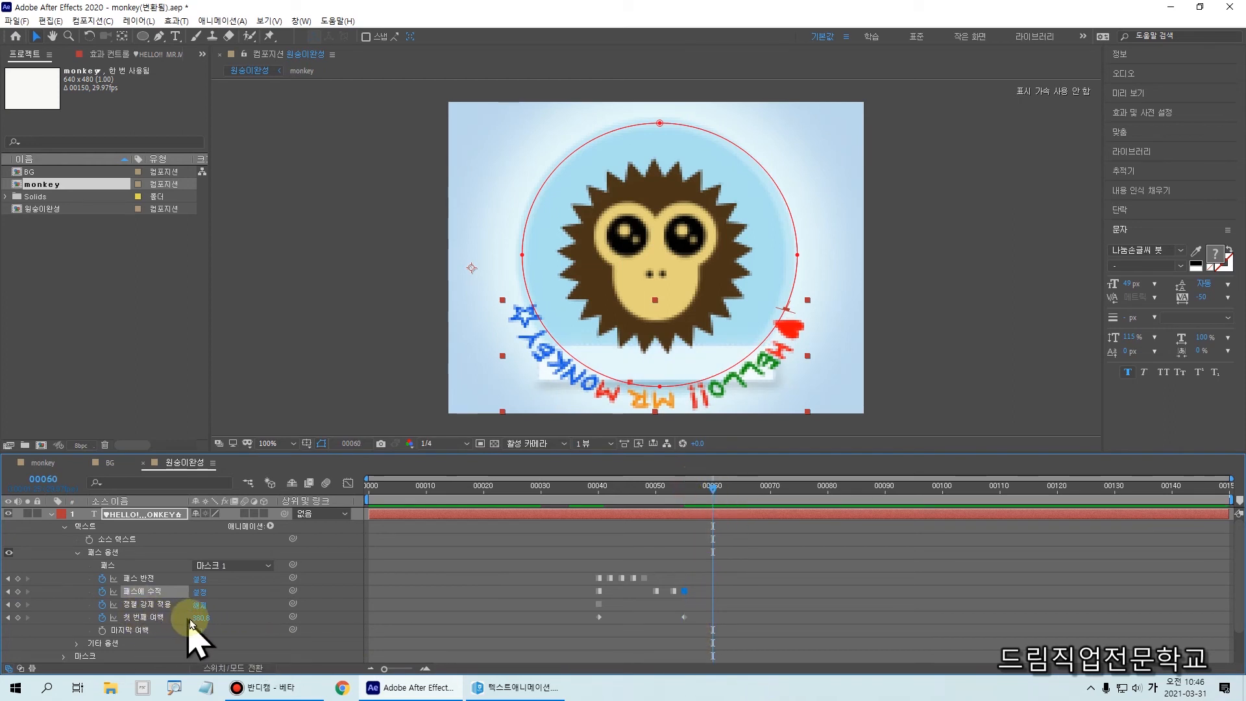
pyautogui.moveTo(79, 606); pyautogui.dragTo(238, 625)
pyautogui.press('Escape')
pyautogui.moveTo(198, 617); pyautogui.dragTo(6, 675)
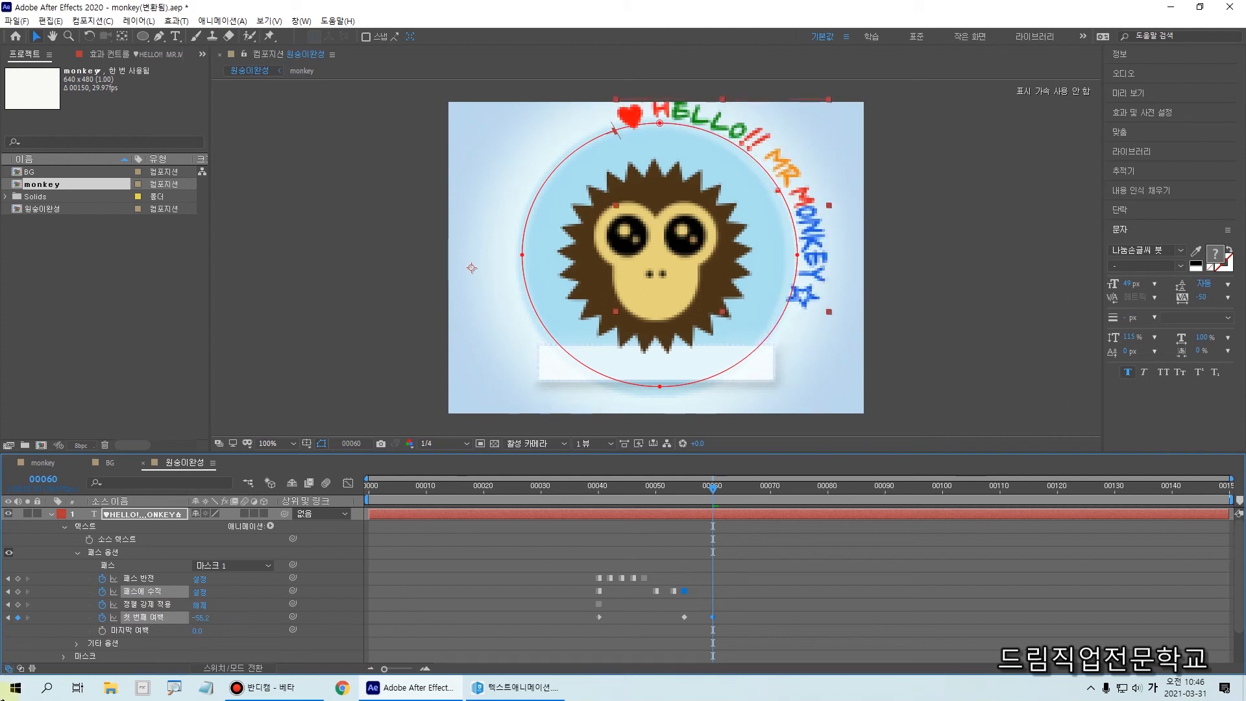
pyautogui.moveTo(201, 623); pyautogui.dragTo(108, 639)
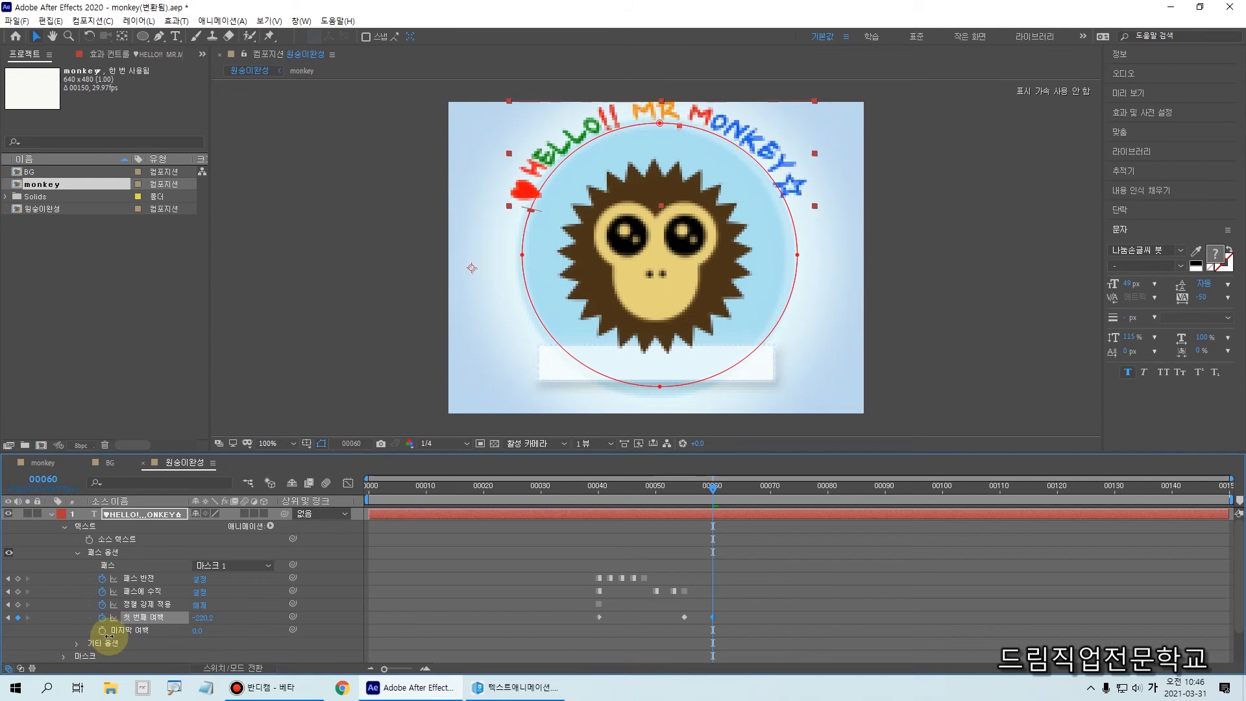
# - Keyframe the title's 첫 번째 여백 at frame 65 to about -787, placing the text along the bottom of the circle
pyautogui.moveTo(720, 505); pyautogui.dragTo(746, 517)
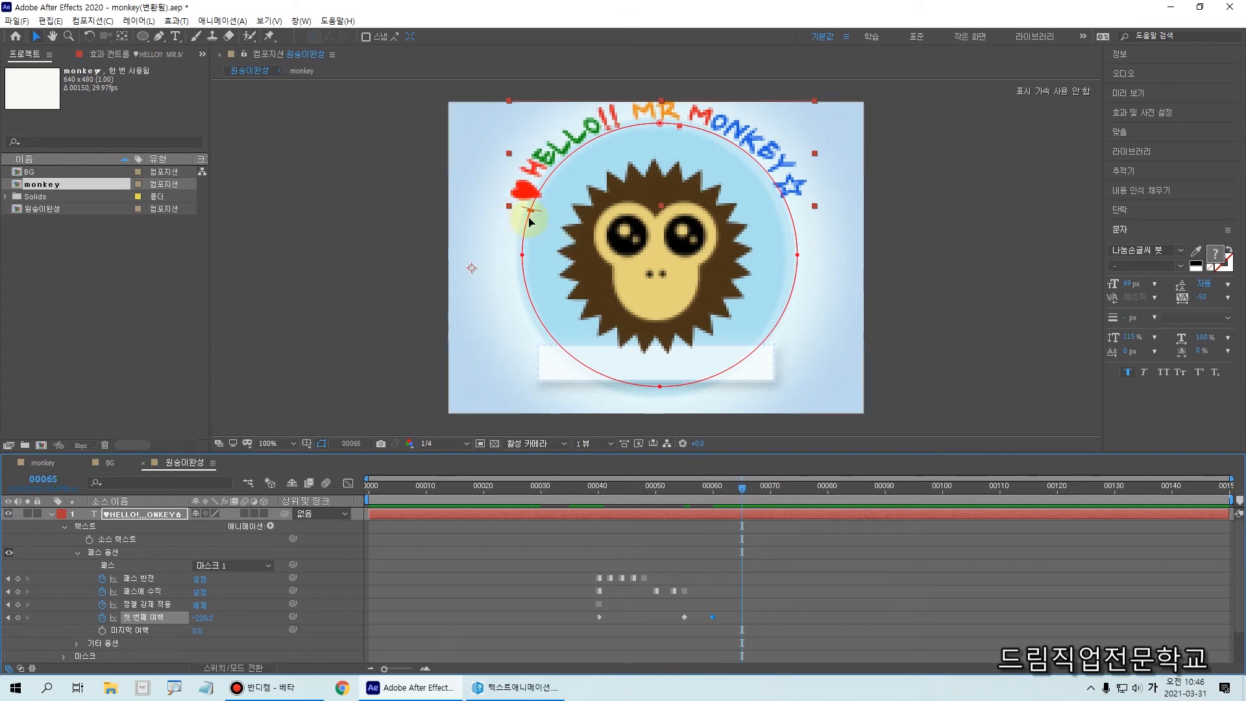
pyautogui.moveTo(207, 617); pyautogui.dragTo(2, 690)
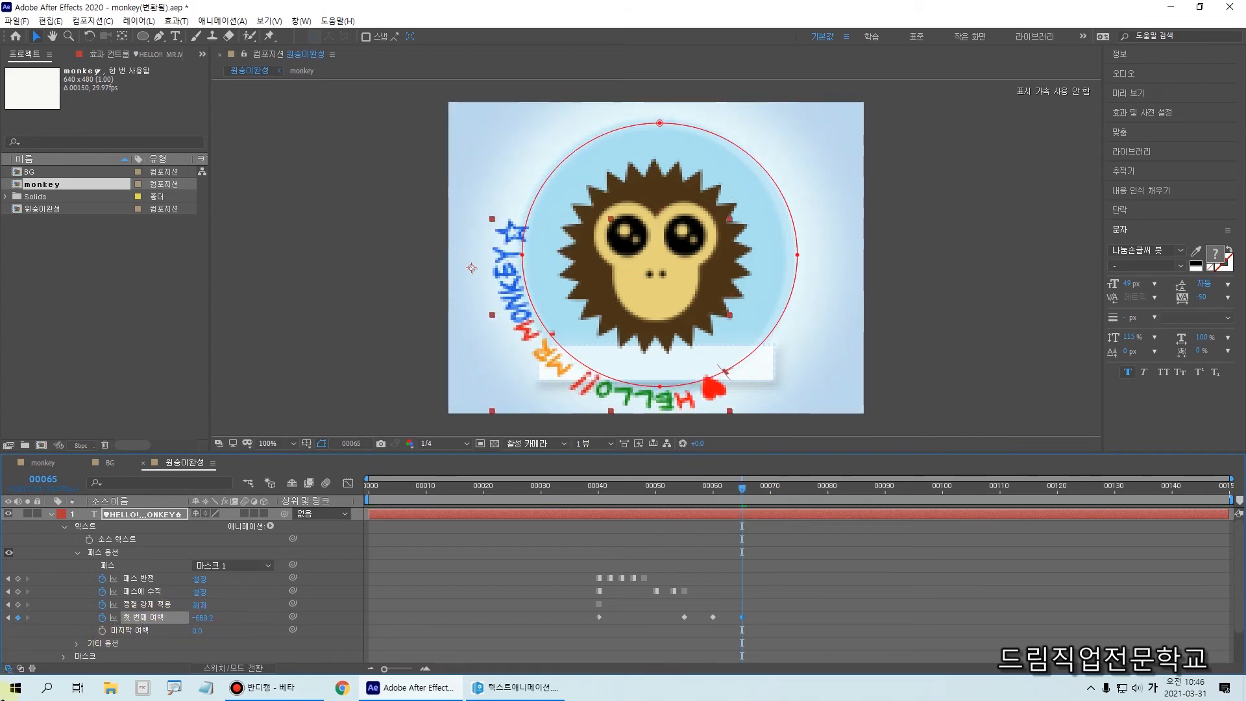
pyautogui.moveTo(195, 618); pyautogui.dragTo(139, 649)
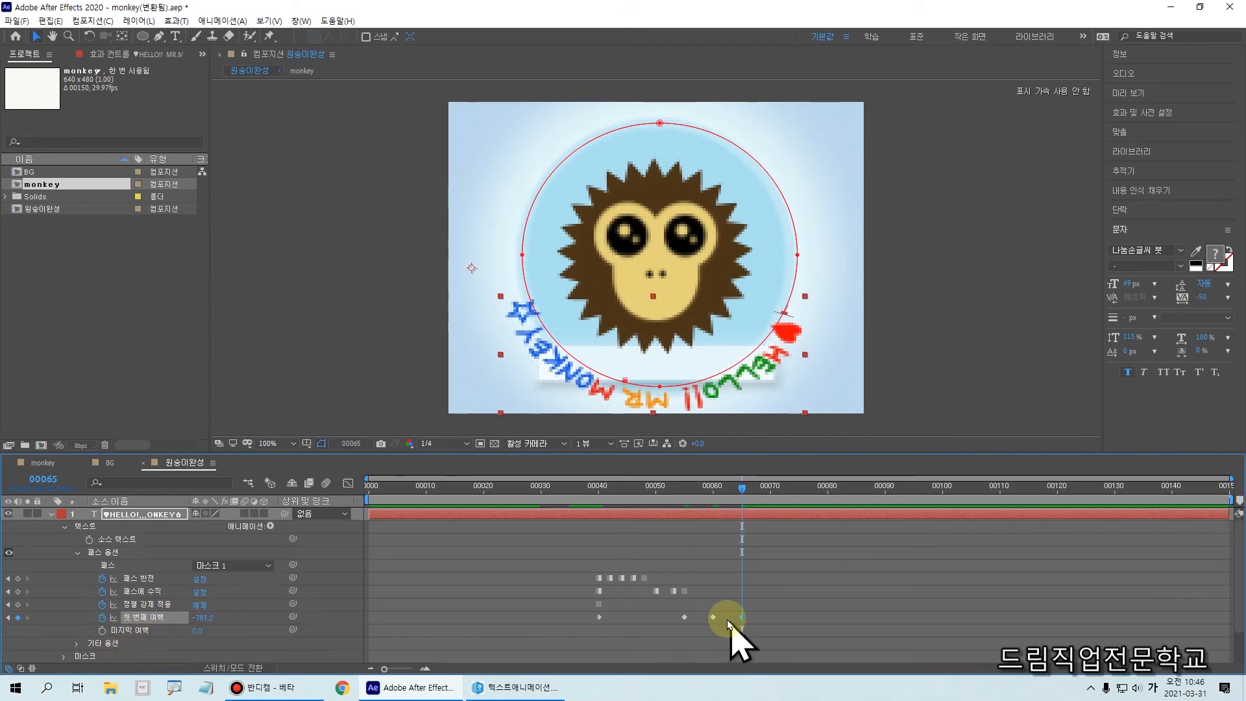
# - Keyframe the title's 첫 번째 여백 at frame 70 to about -229, bringing the text back over the monkey's head
pyautogui.moveTo(740, 496); pyautogui.dragTo(771, 515)
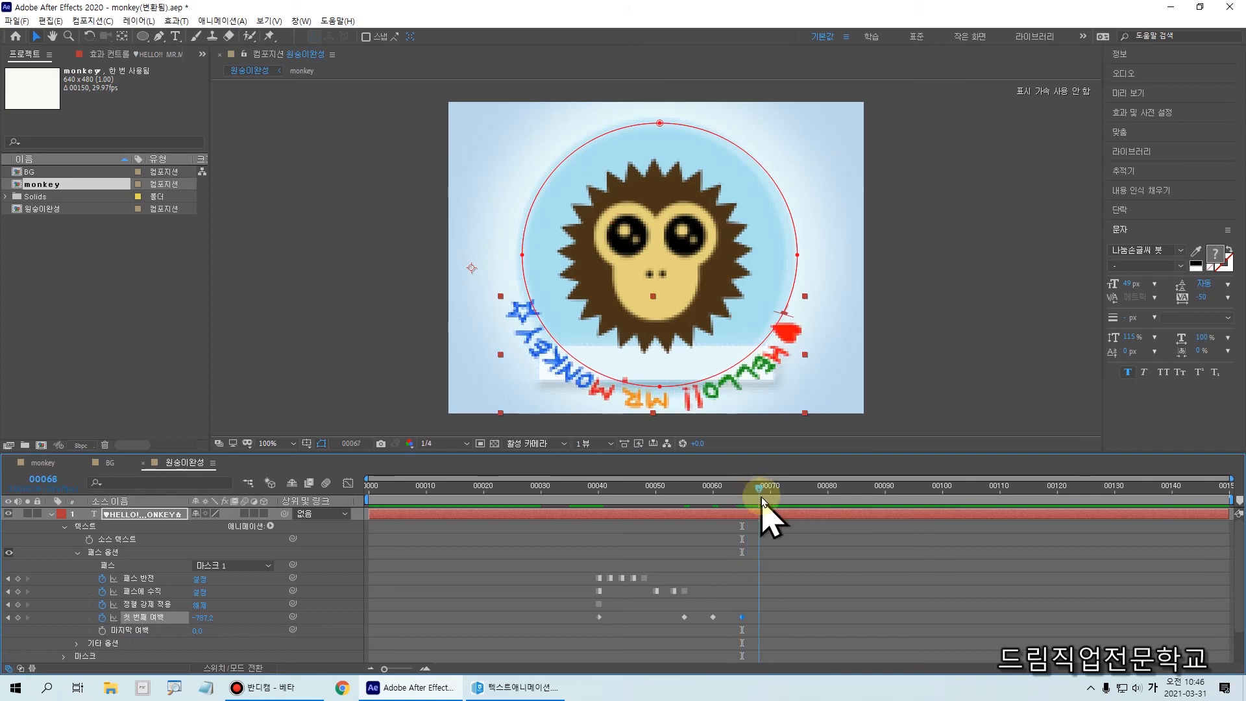
pyautogui.moveTo(200, 624); pyautogui.dragTo(521, 592)
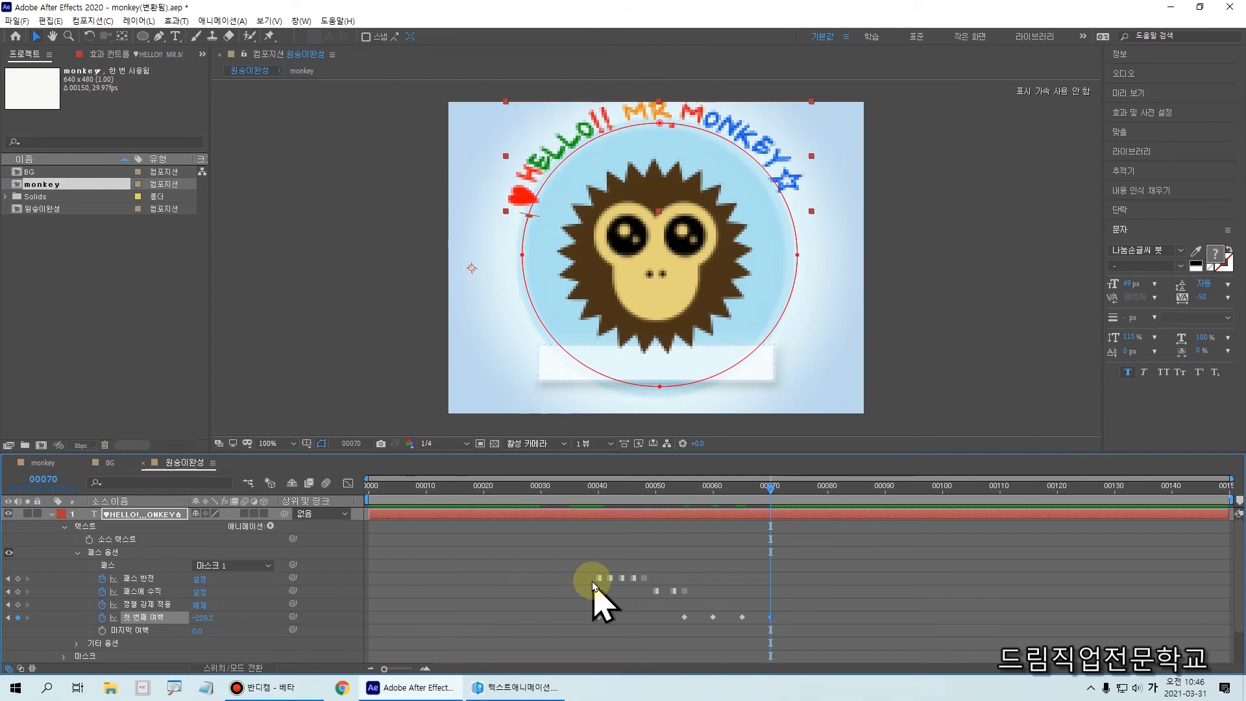
# - Keyframe the title's 정렬 강제 적용 to 설정 at frame 74 and back to 해제 at frame 77
pyautogui.moveTo(773, 489); pyautogui.dragTo(794, 494)
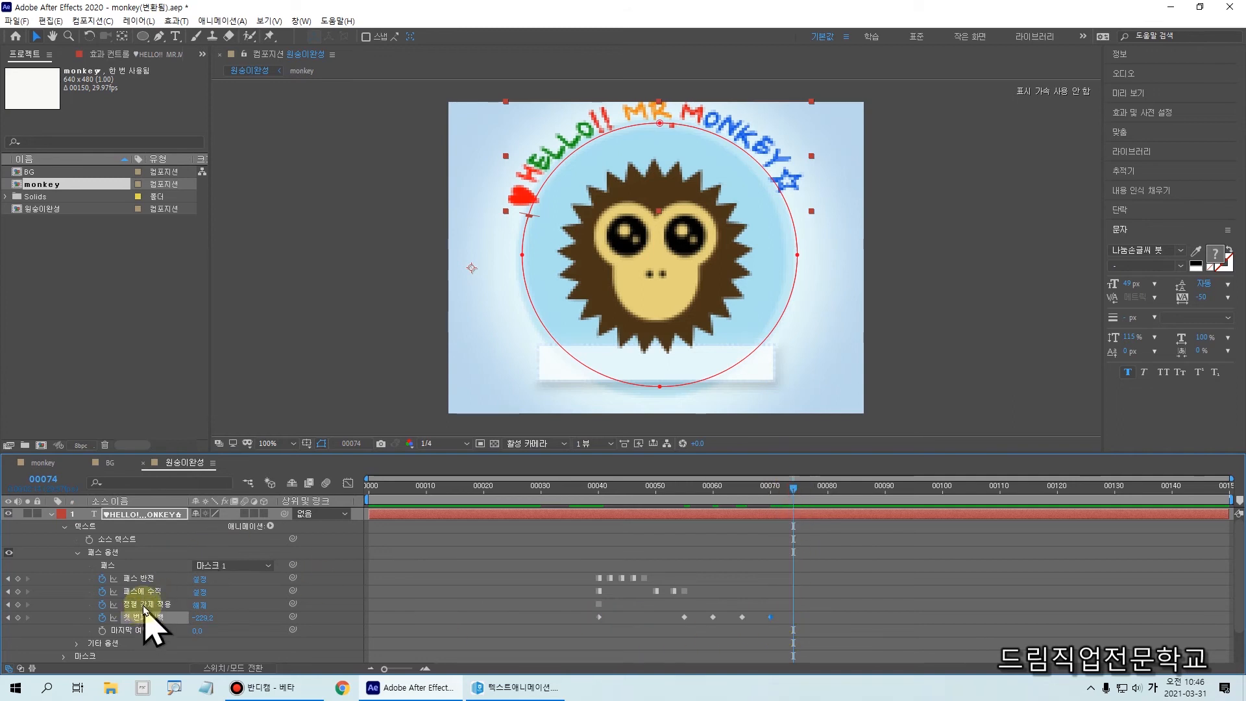
pyautogui.hotkey('ctrl', '2')
pyautogui.moveTo(98, 598); pyautogui.dragTo(250, 621)
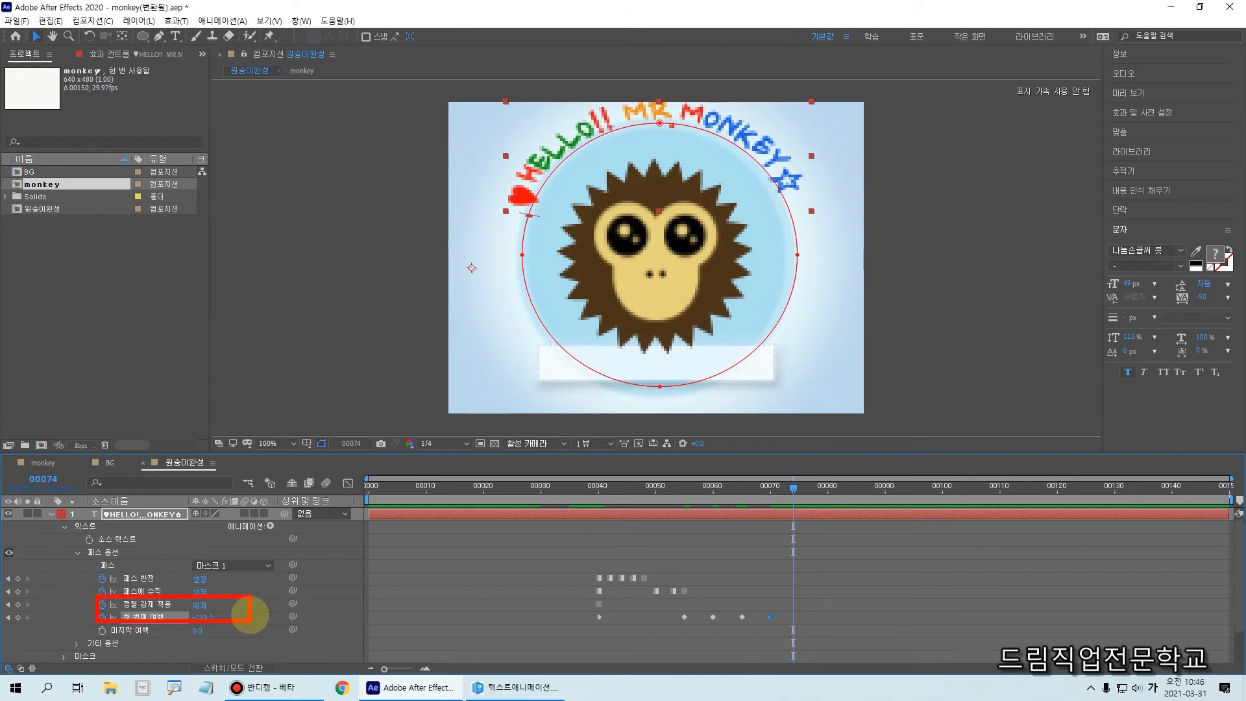
pyautogui.hotkey('ctrl', '2')
pyautogui.click(201, 607)
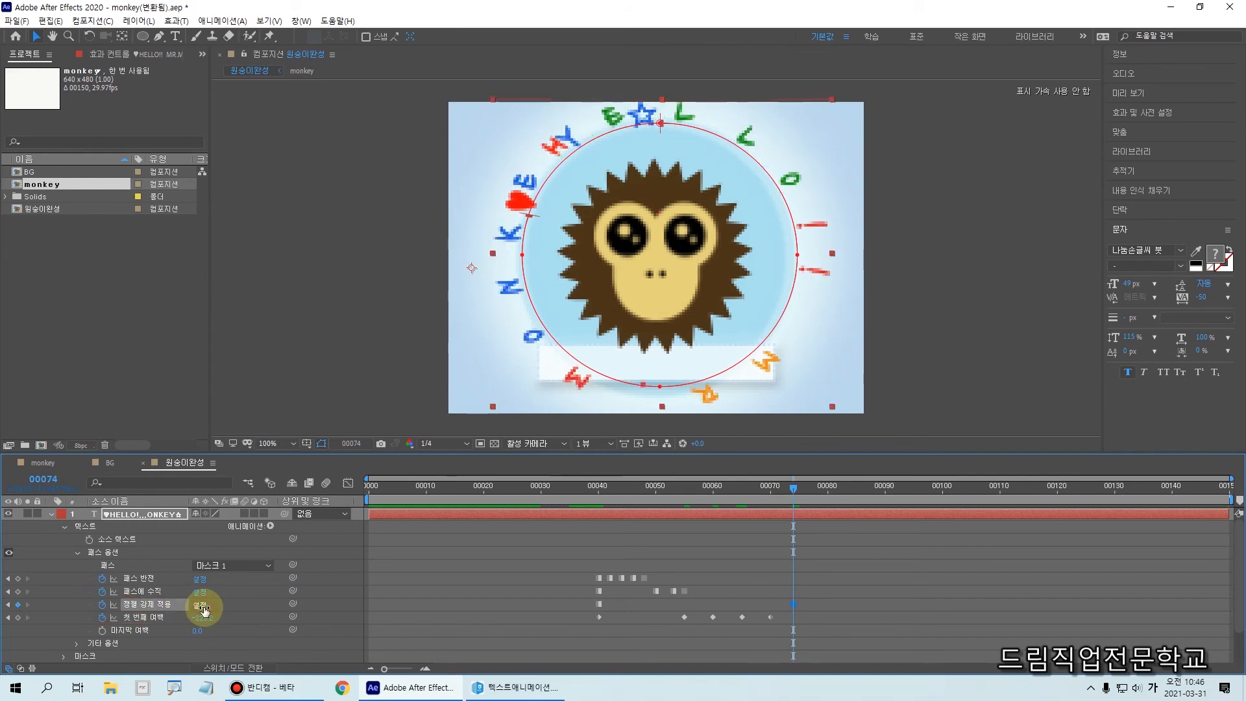
pyautogui.moveTo(793, 493); pyautogui.dragTo(811, 498)
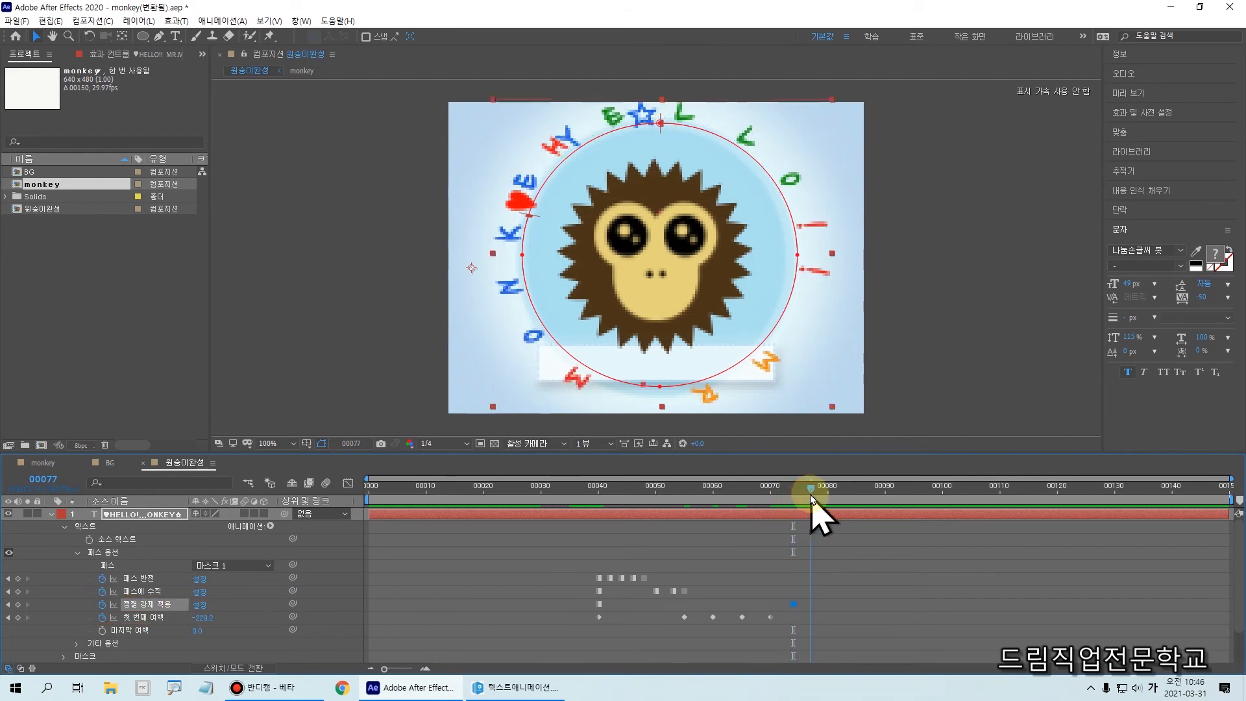
pyautogui.click(202, 605)
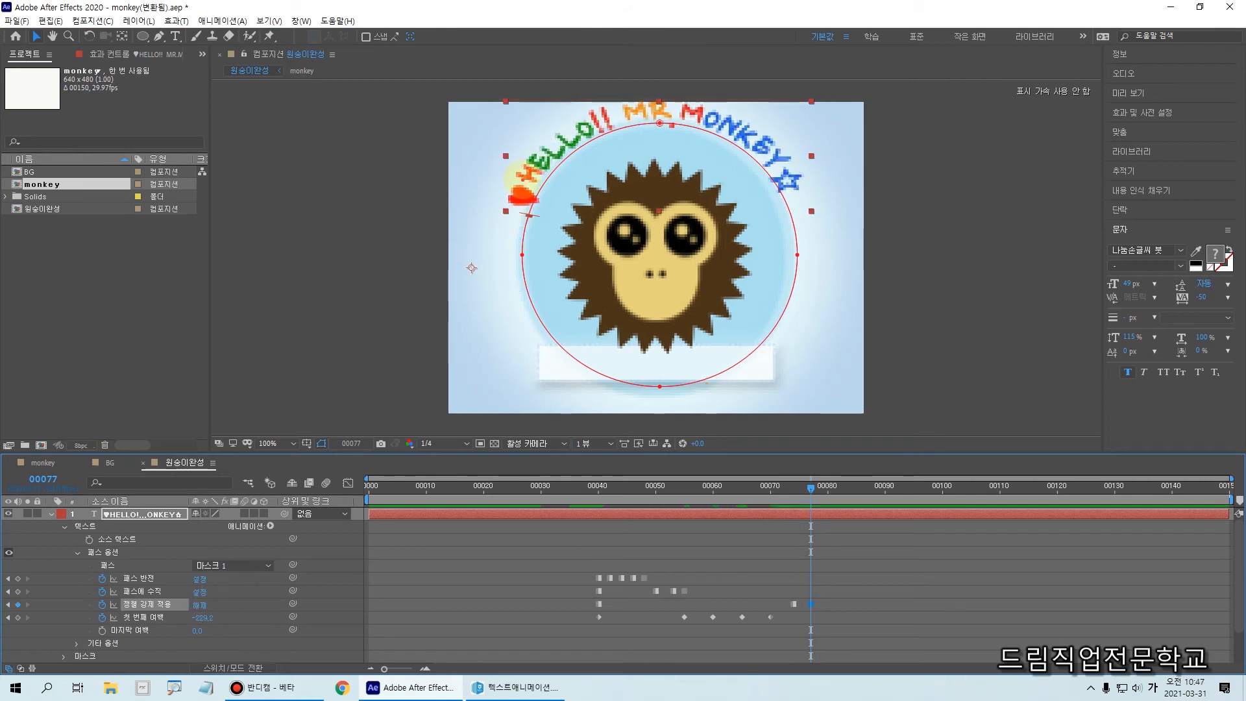
pyautogui.moveTo(524, 176)
pyautogui.mouseDown()
pyautogui.moveTo(573, 125)
pyautogui.moveTo(694, 110)
pyautogui.mouseUp()
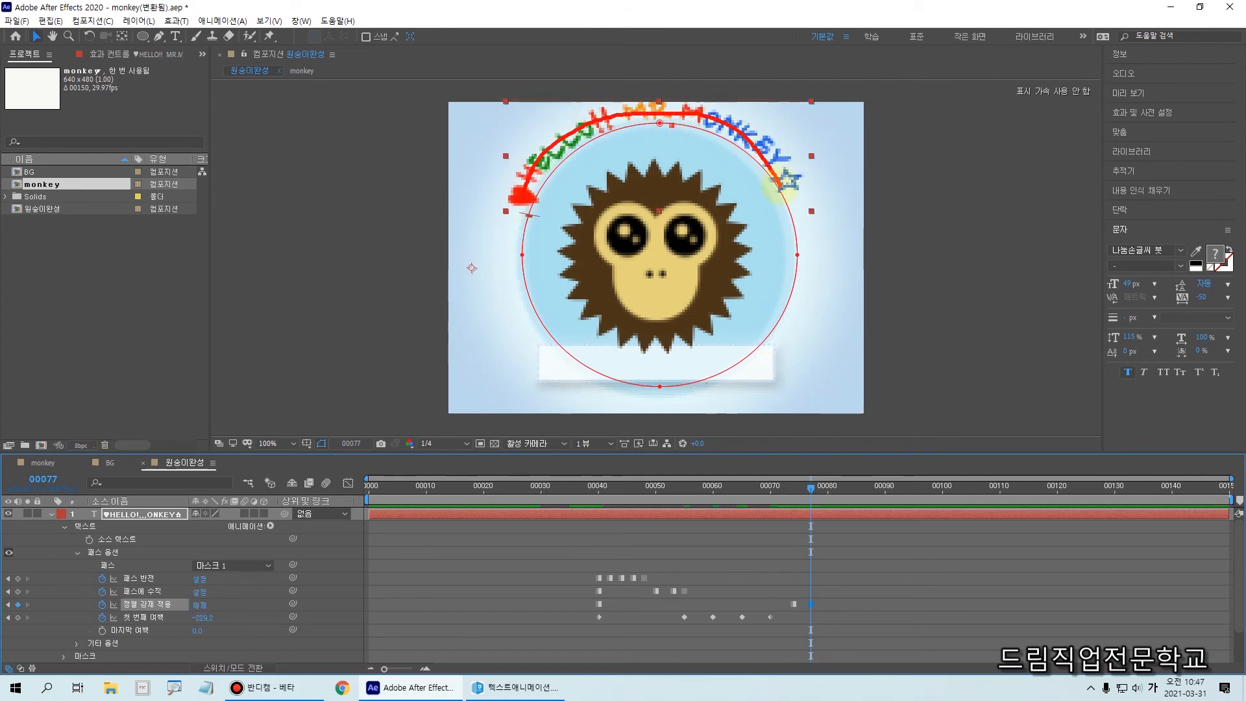
pyautogui.moveTo(543, 189)
pyautogui.mouseDown()
pyautogui.moveTo(767, 159)
pyautogui.moveTo(808, 208)
pyautogui.moveTo(822, 170)
pyautogui.moveTo(749, 98)
pyautogui.moveTo(562, 107)
pyautogui.moveTo(471, 198)
pyautogui.mouseUp()
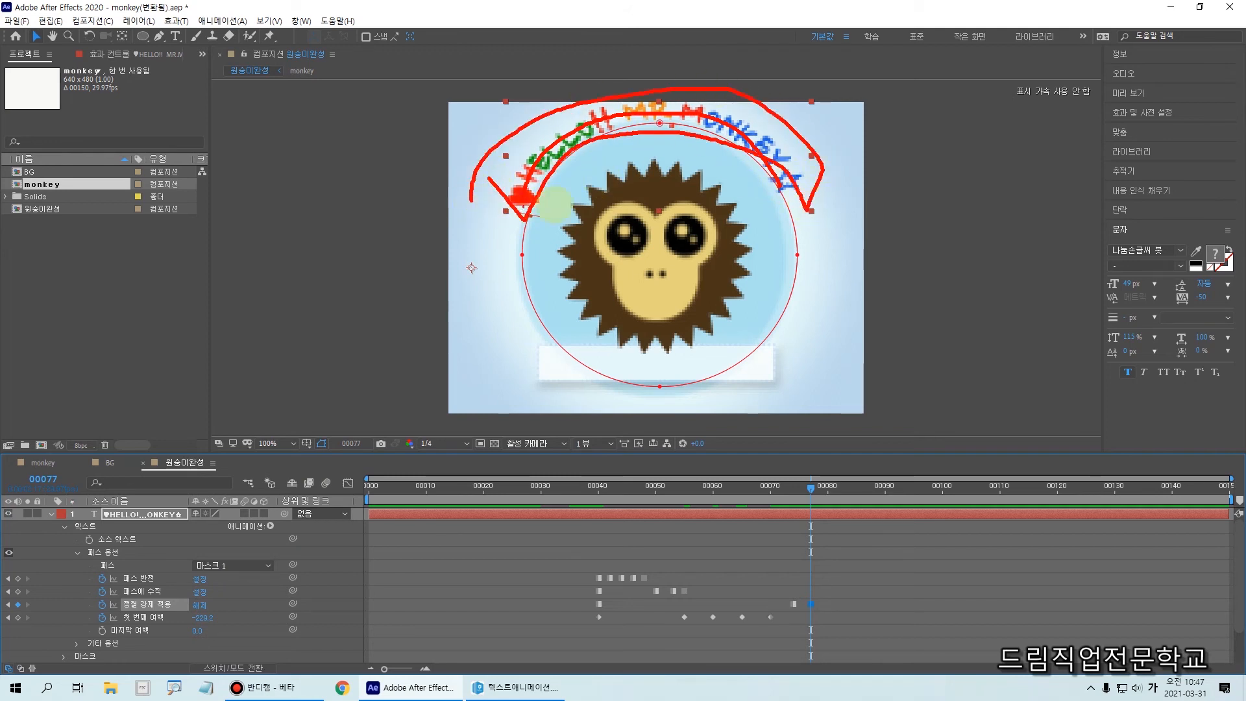
pyautogui.press('Escape')
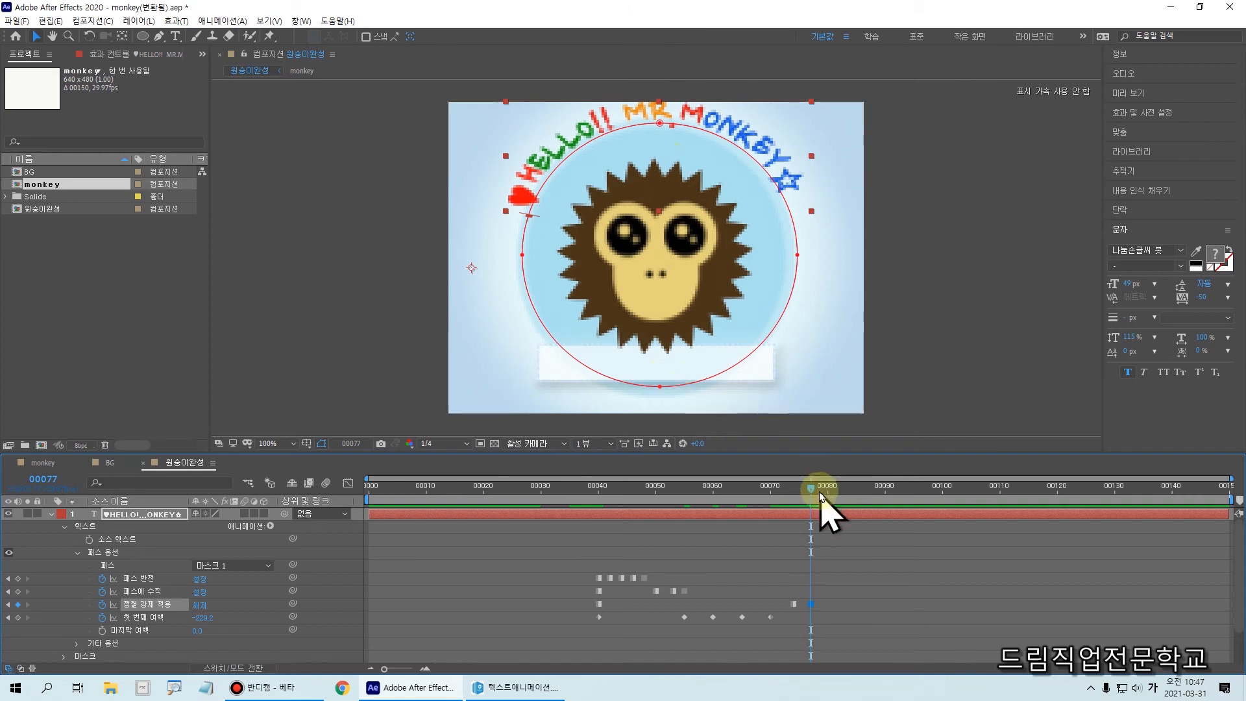
# - Preview the title animation from frame 0 to check its motion around the monkey
pyautogui.moveTo(480, 486); pyautogui.dragTo(315, 490)
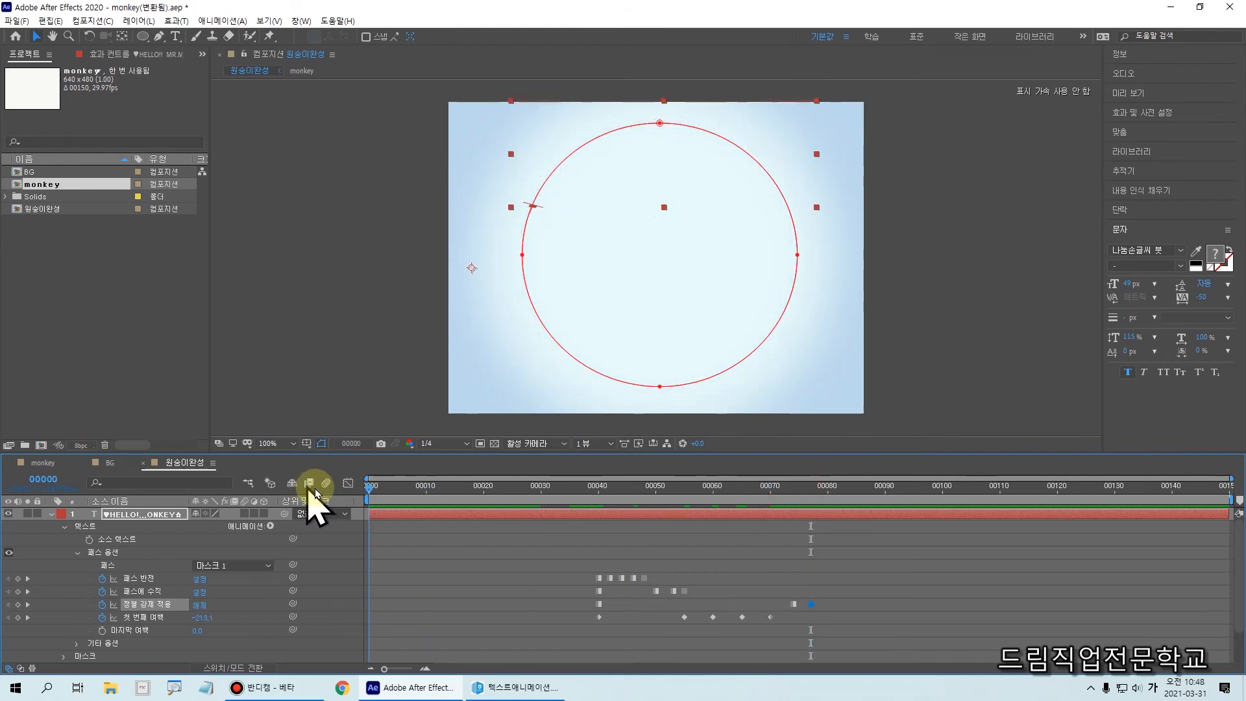
pyautogui.press('space')
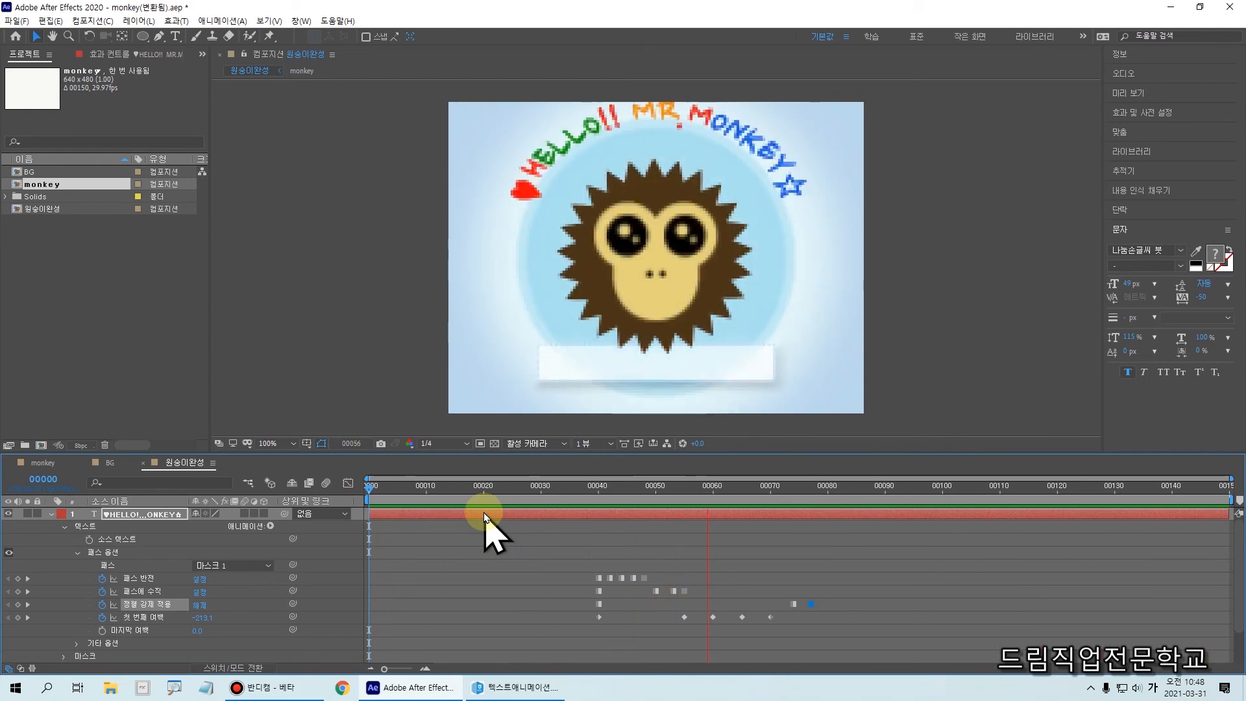
pyautogui.press('space')
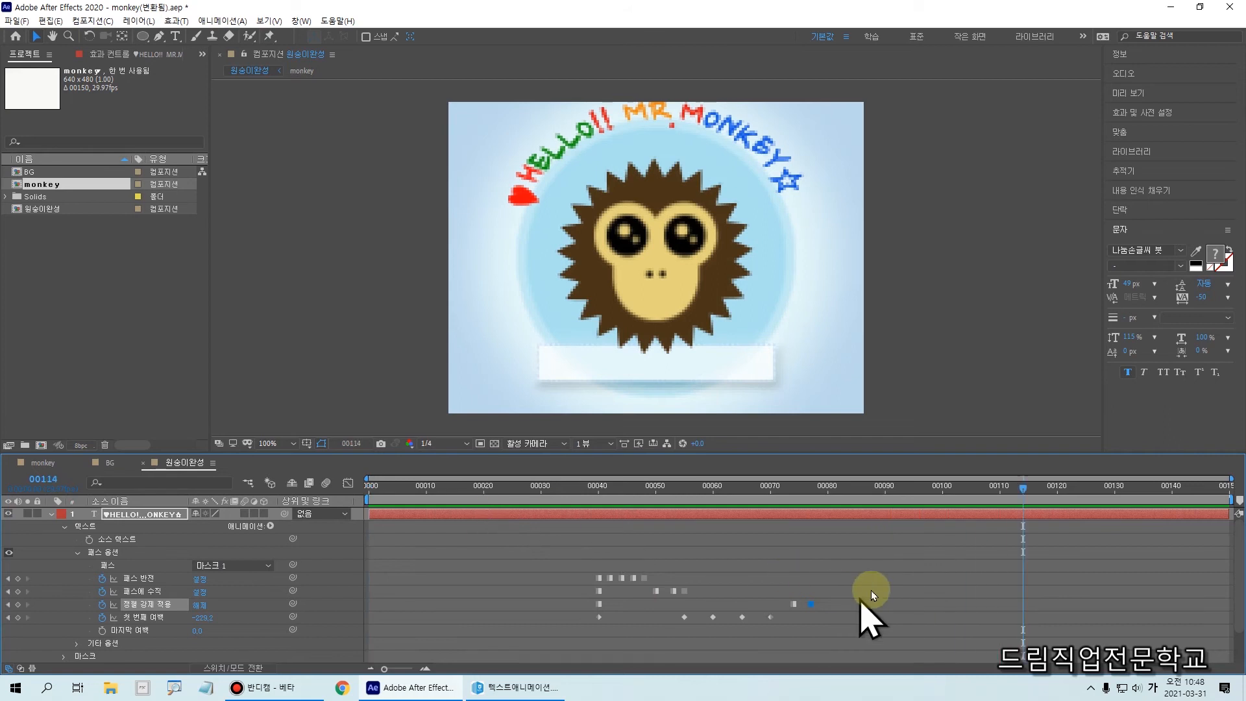
# - Move the current time to frame 80 and collapse the title layer's properties
pyautogui.click(814, 492)
pyautogui.moveTo(815, 499)
pyautogui.mouseDown()
pyautogui.moveTo(542, 493)
pyautogui.moveTo(817, 487)
pyautogui.mouseUp()
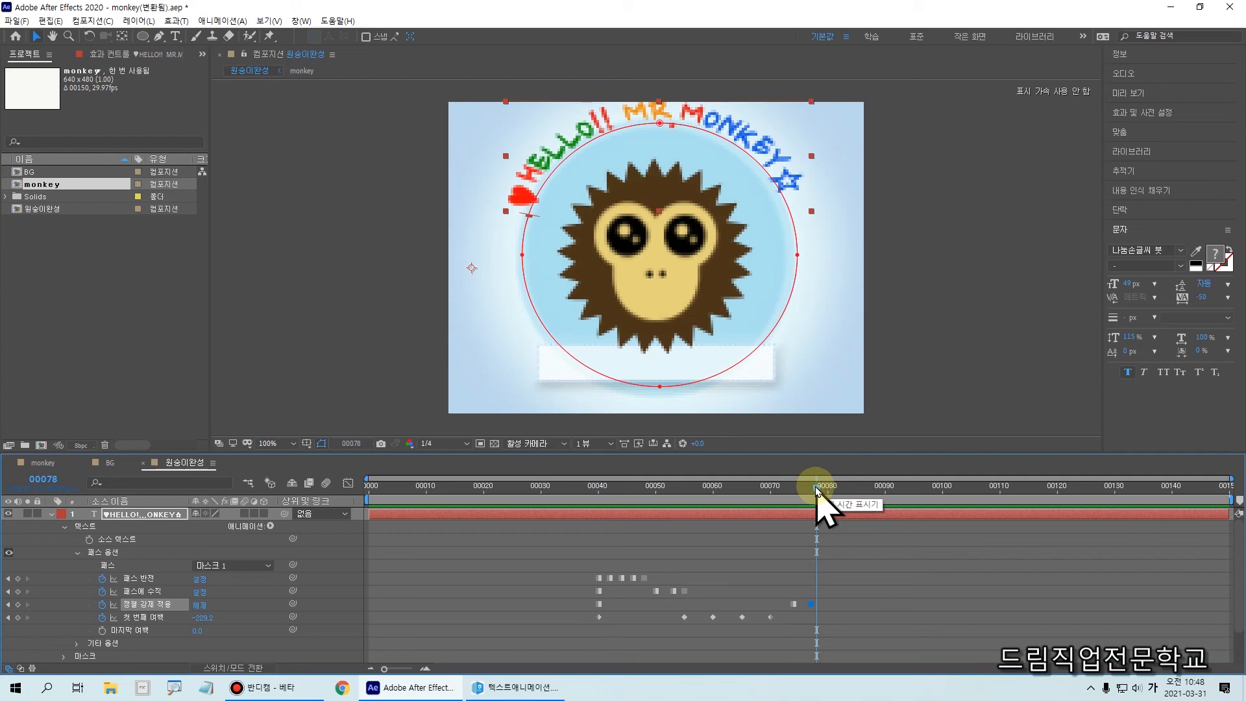
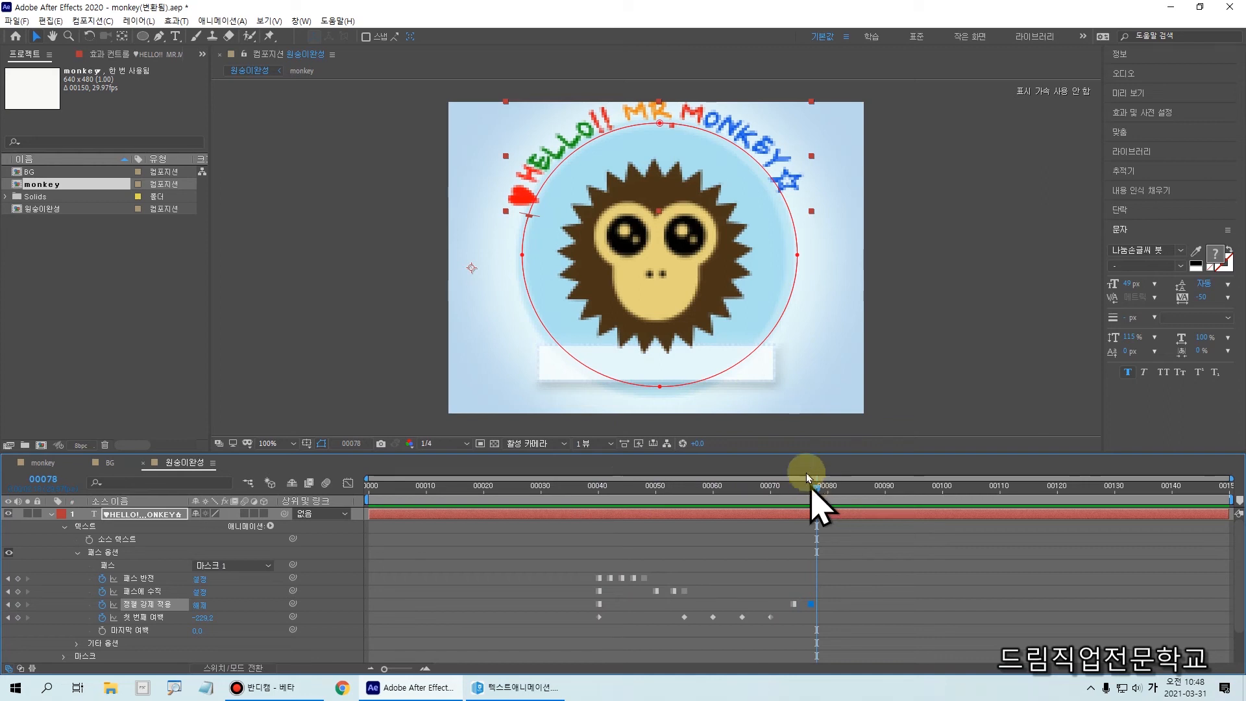
pyautogui.click(78, 553)
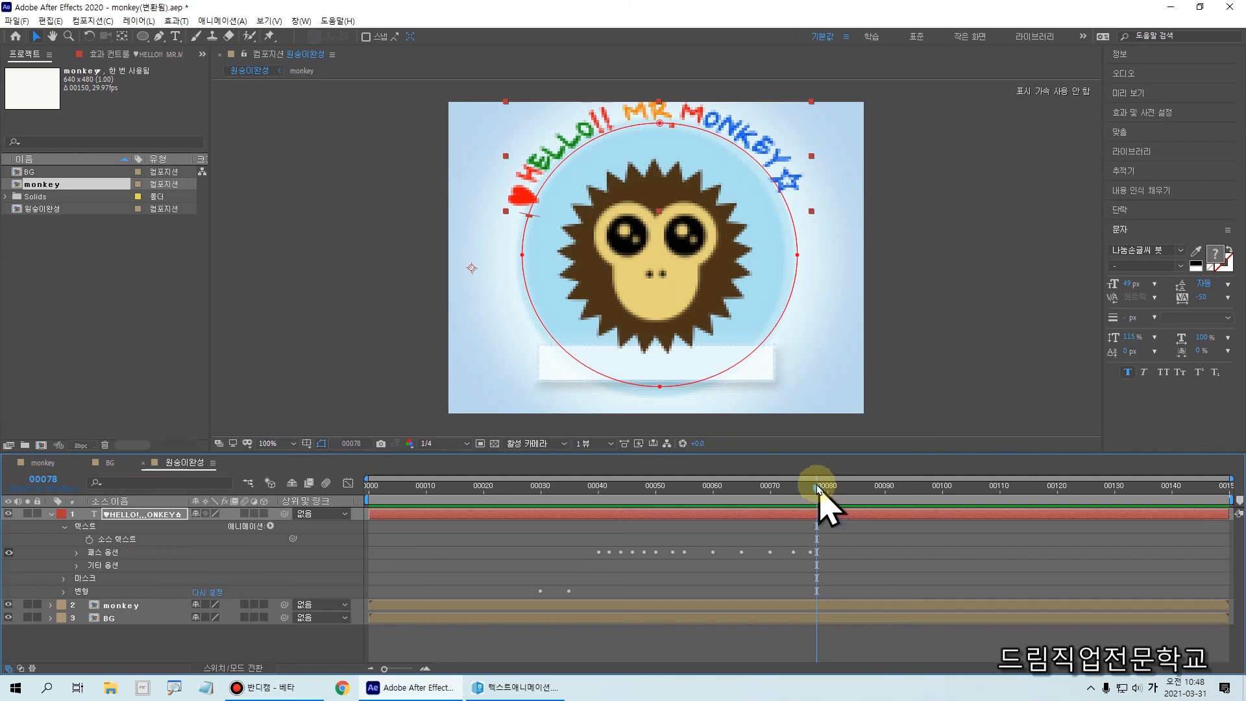
pyautogui.moveTo(818, 487)
pyautogui.mouseDown()
pyautogui.moveTo(830, 500)
pyautogui.moveTo(813, 607)
pyautogui.moveTo(824, 654)
pyautogui.mouseUp()
pyautogui.moveTo(827, 460)
pyautogui.mouseDown()
pyautogui.moveTo(827, 668)
pyautogui.moveTo(820, 504)
pyautogui.moveTo(819, 557)
pyautogui.mouseUp()
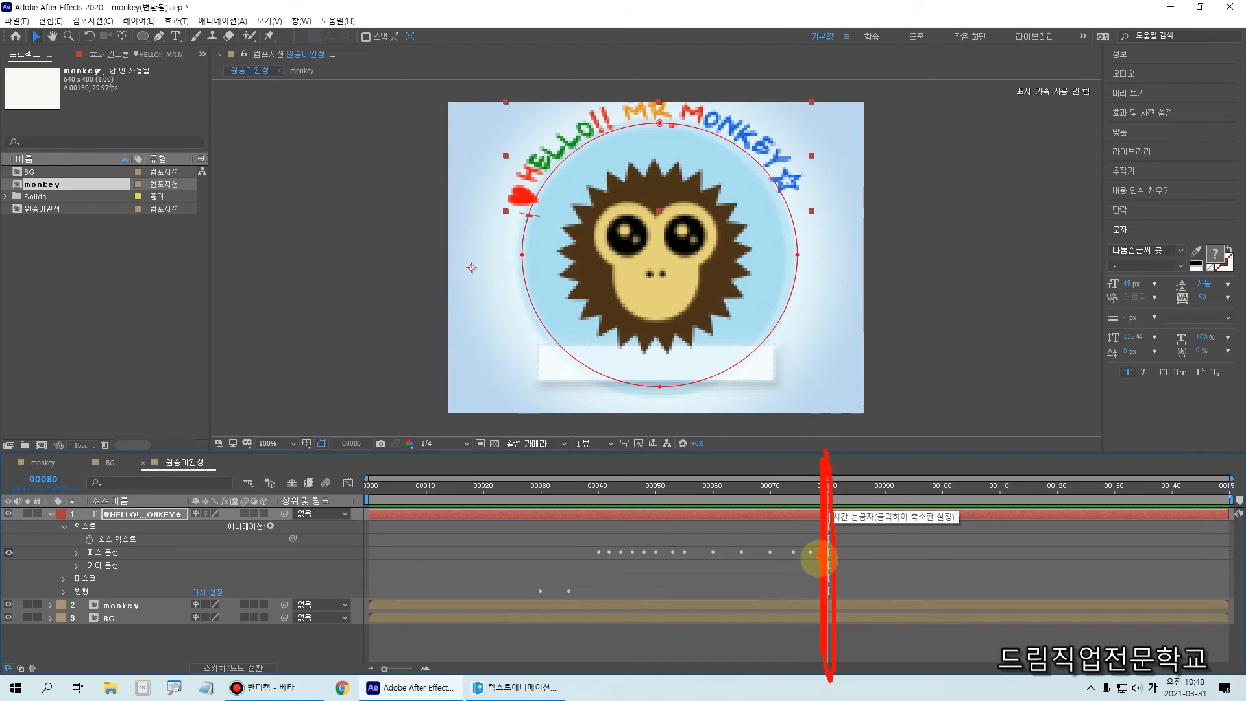
pyautogui.press('Escape')
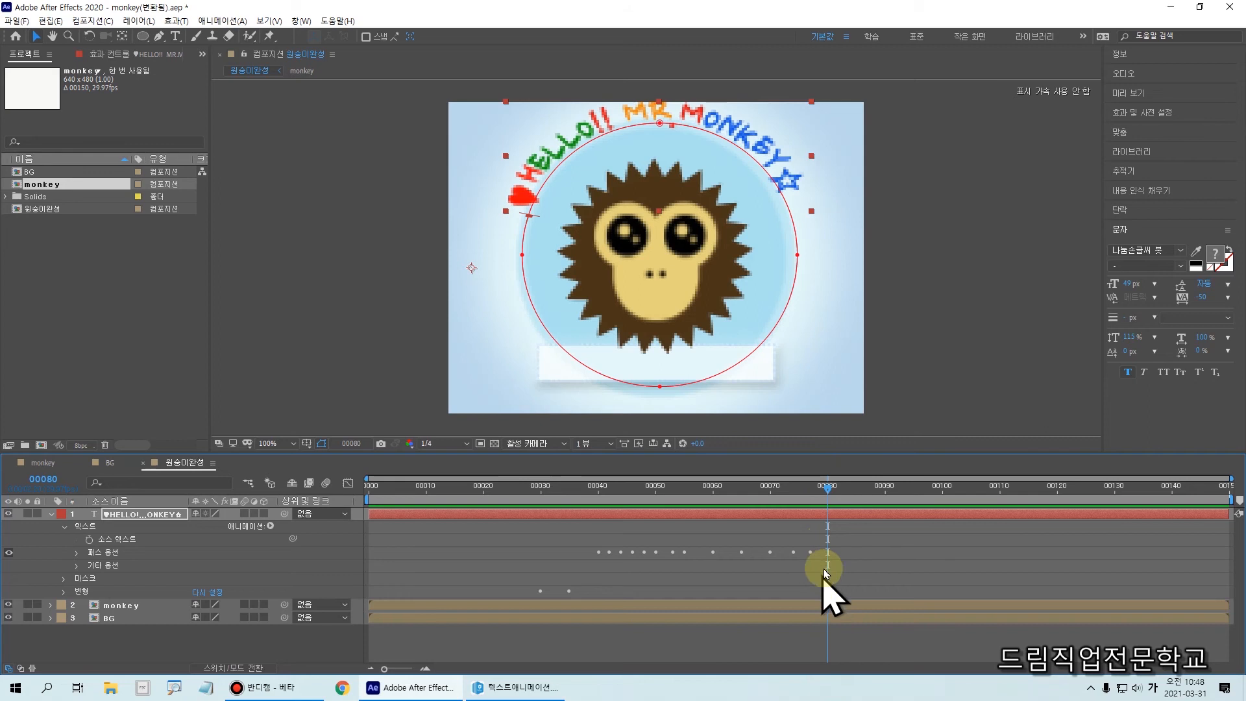
pyautogui.click(51, 515)
# - Switch to the 텍스트애니메이션.hwp document, enlarge its window and examine the instructions for the DENCE with Me! text
pyautogui.click(519, 687)
pyautogui.scroll(-3, 701, 519)
pyautogui.moveTo(686, 431); pyautogui.dragTo(748, 162)
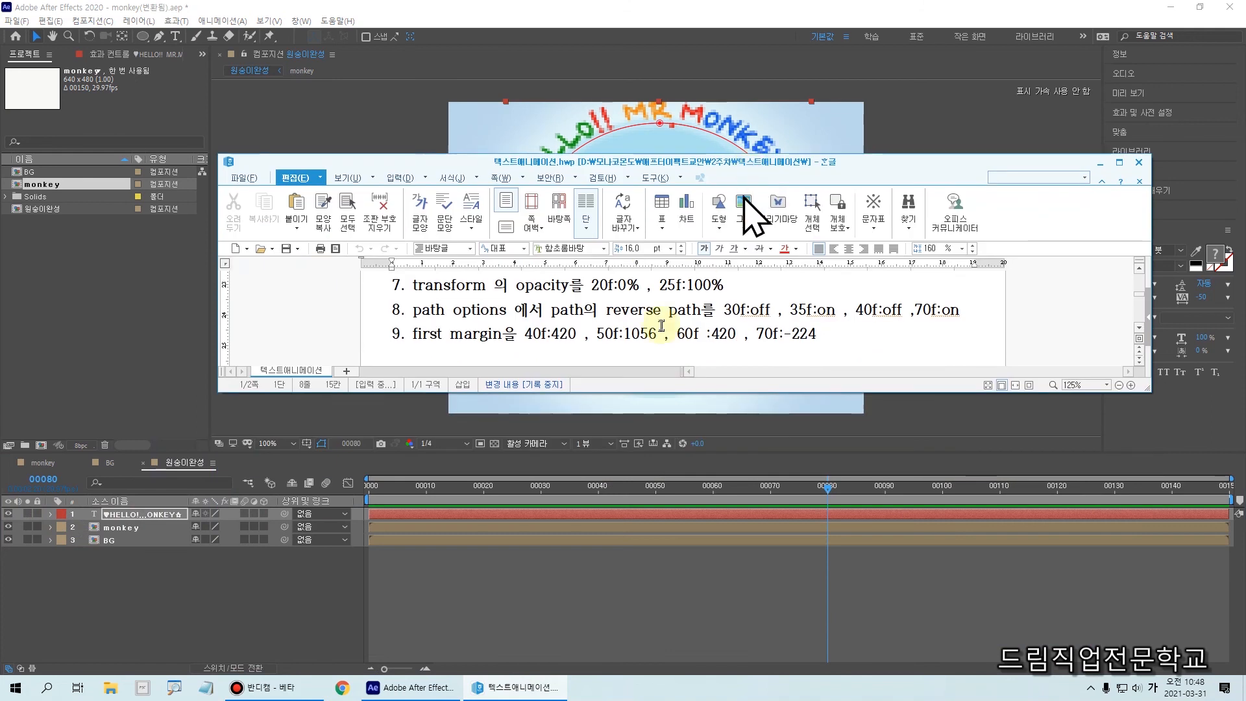
pyautogui.moveTo(629, 394); pyautogui.dragTo(629, 637)
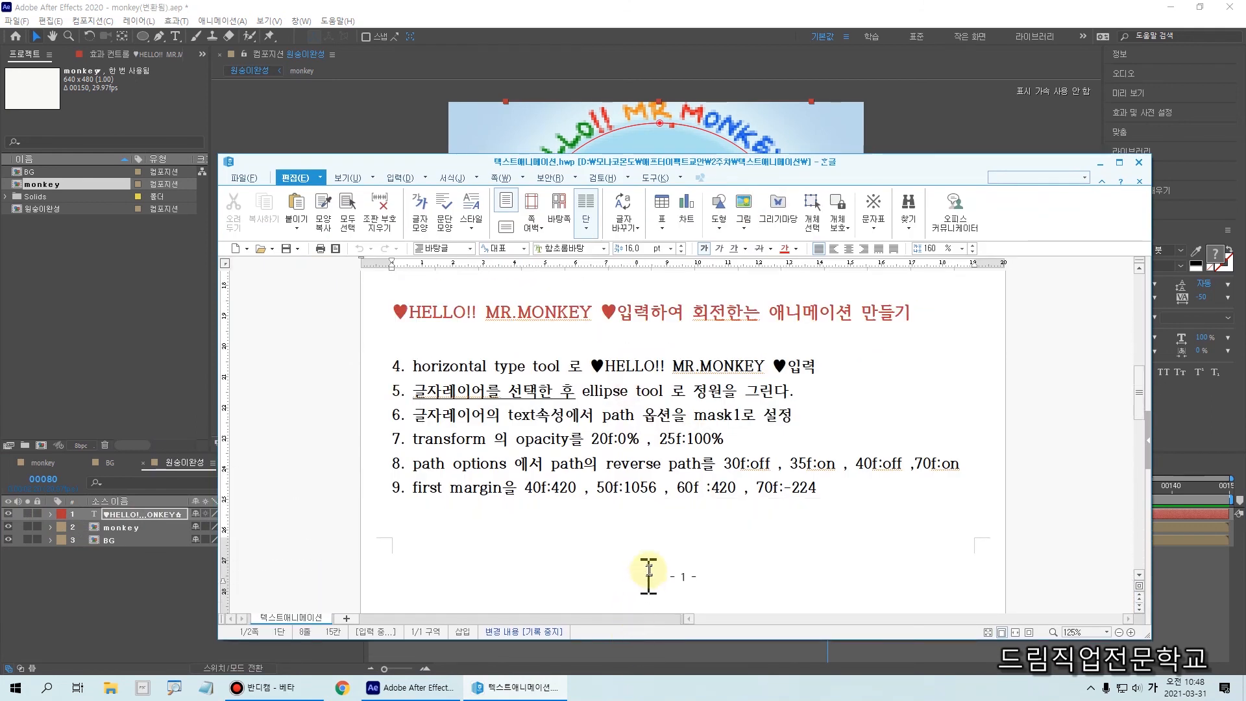
pyautogui.scroll(-12, 648, 558)
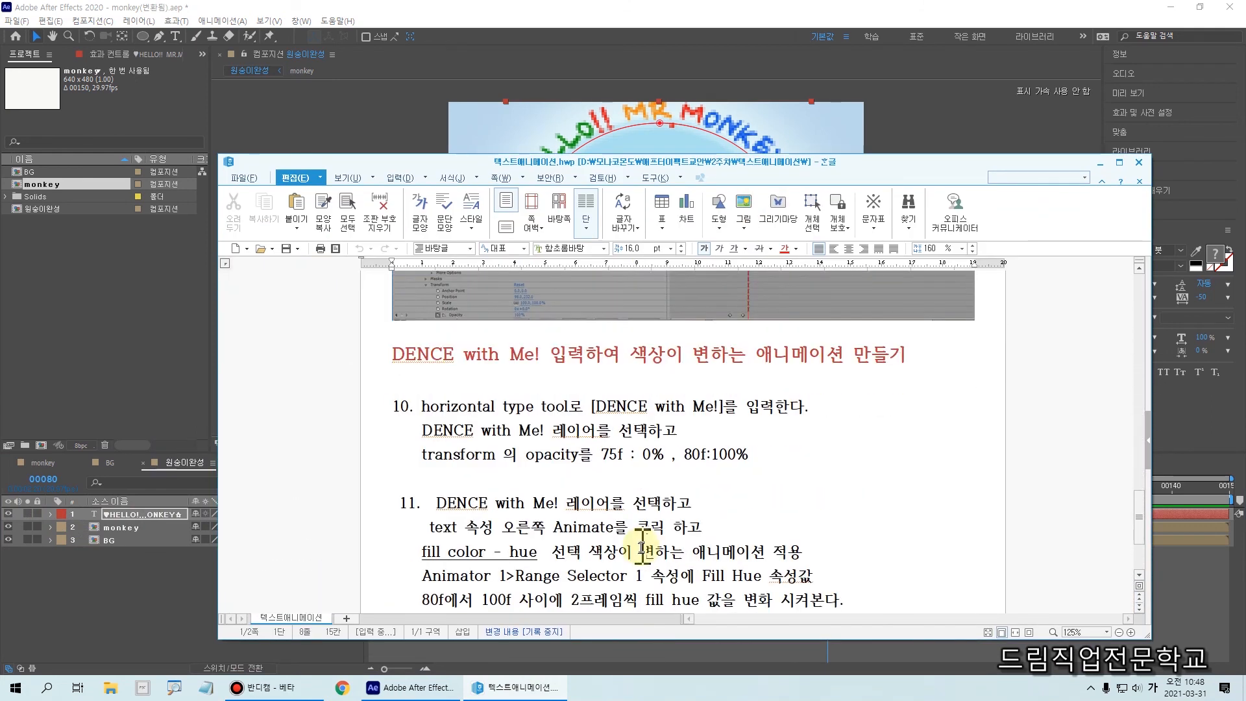
pyautogui.scroll(1, 642, 548)
# - Copy "DENCE with Me!" from the red section heading and return to After Effects
pyautogui.moveTo(392, 397); pyautogui.dragTo(575, 431)
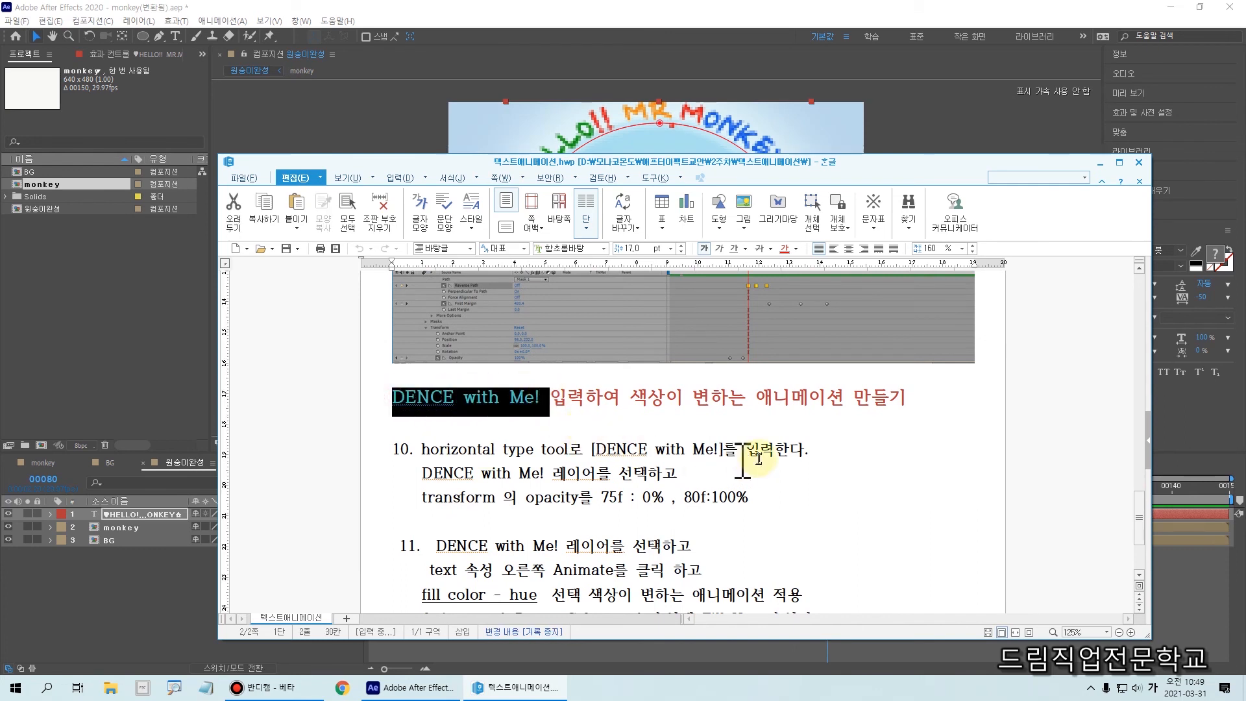
pyautogui.click(803, 449)
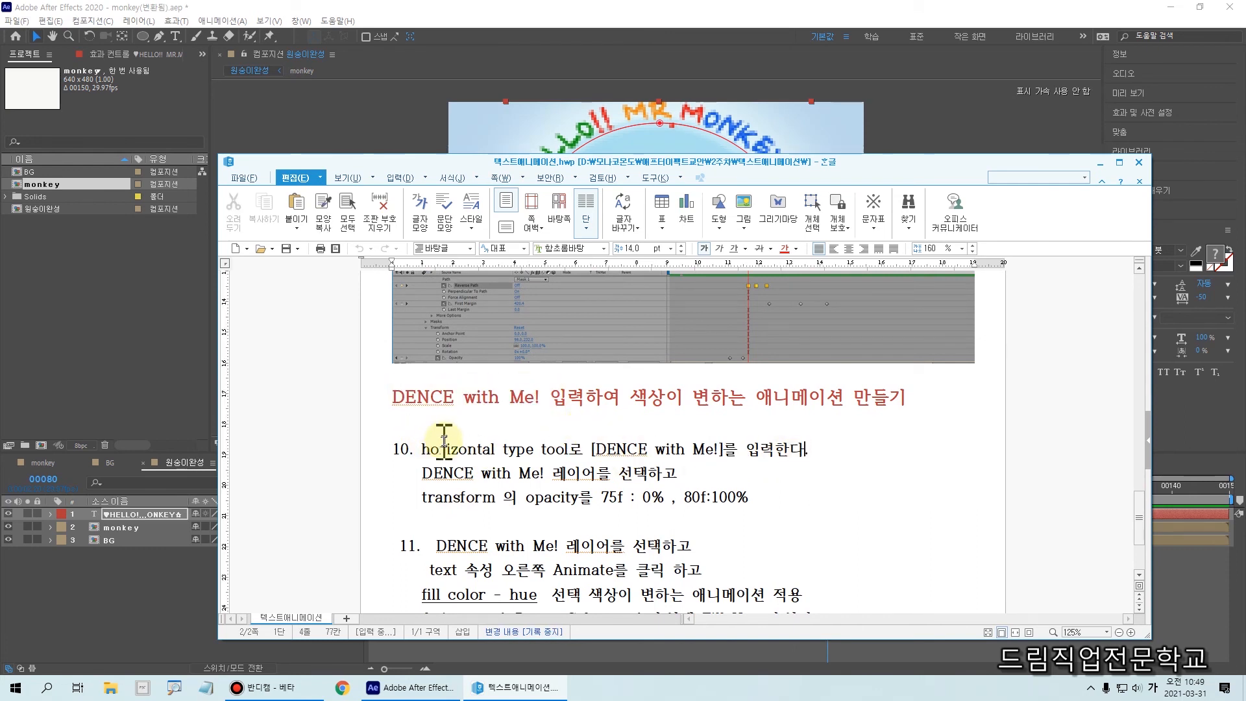
pyautogui.moveTo(550, 397); pyautogui.dragTo(324, 397)
pyautogui.hotkey('ctrl', 'c')
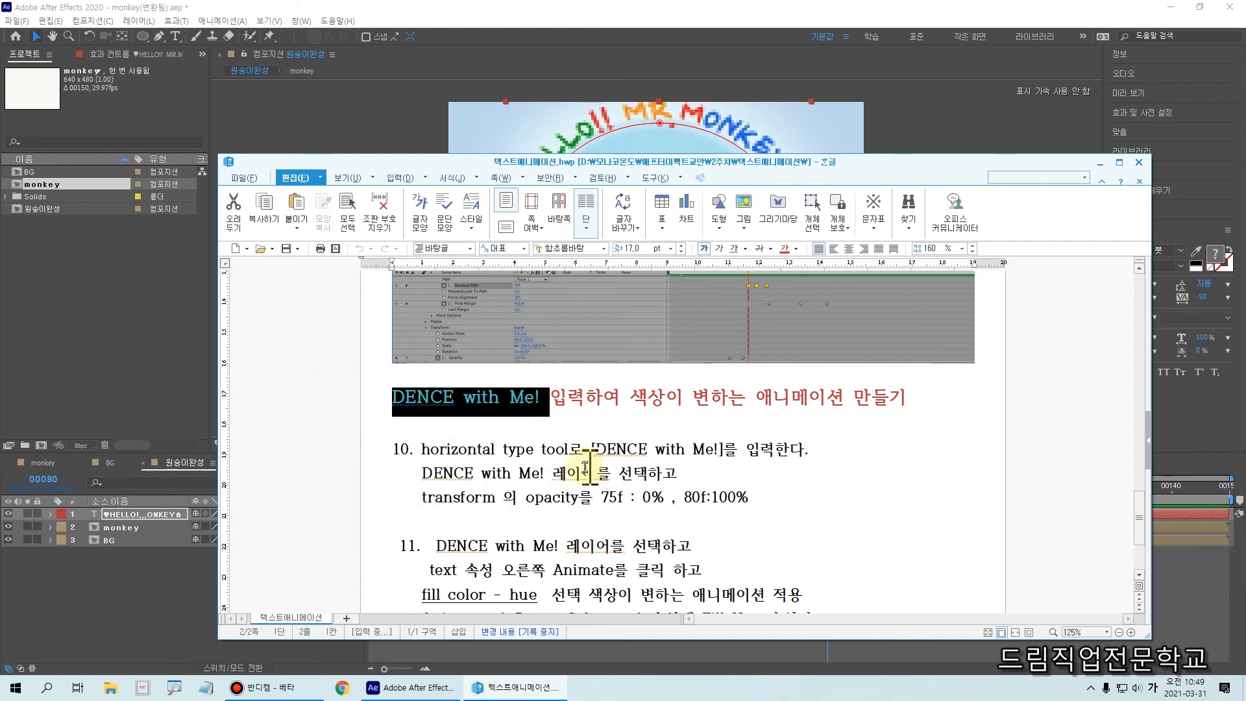
pyautogui.press('Escape')
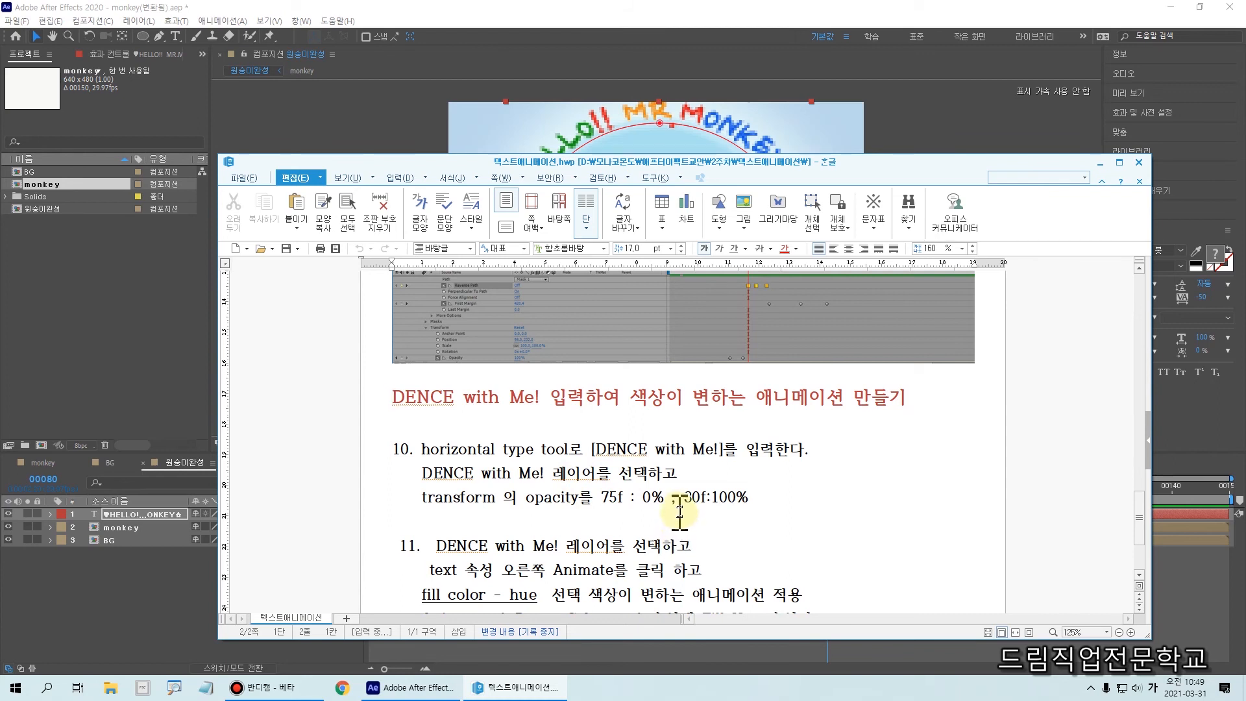
pyautogui.click(1107, 166)
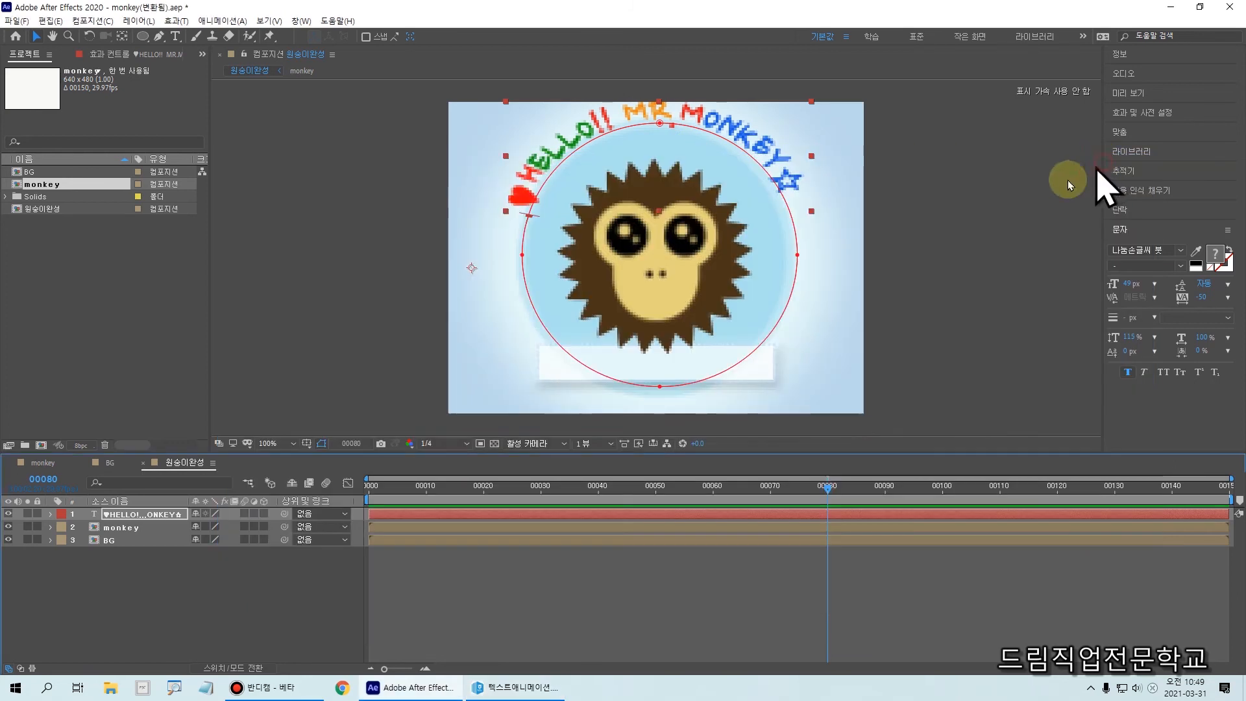
# - Add a new text layer reading "DENCE with Me!" and position it on the white box below the monkey
pyautogui.click(177, 572)
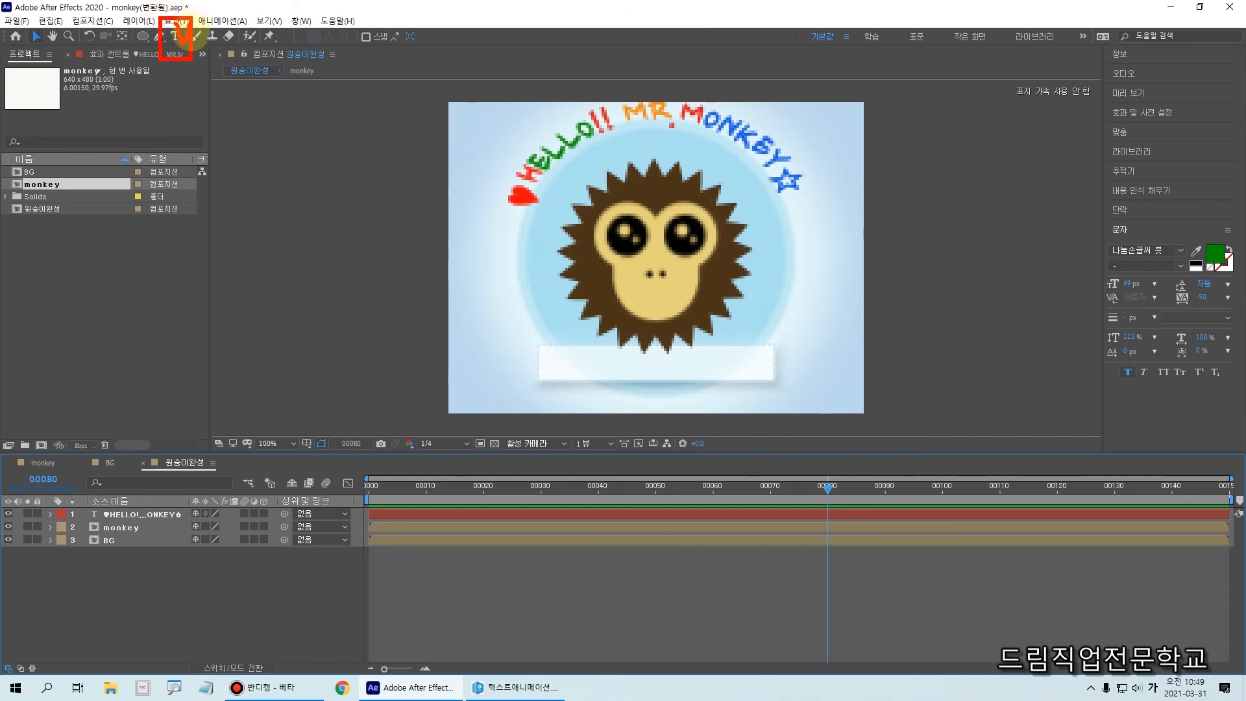
pyautogui.click(175, 36)
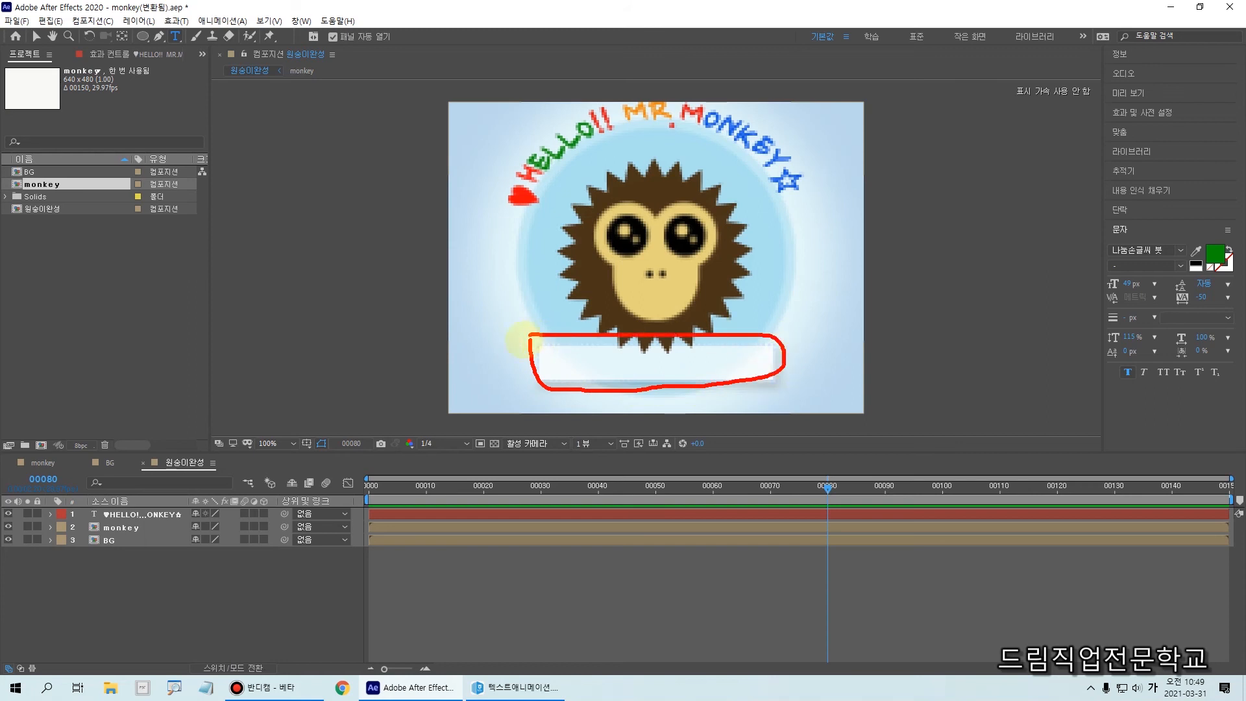
pyautogui.click(555, 362)
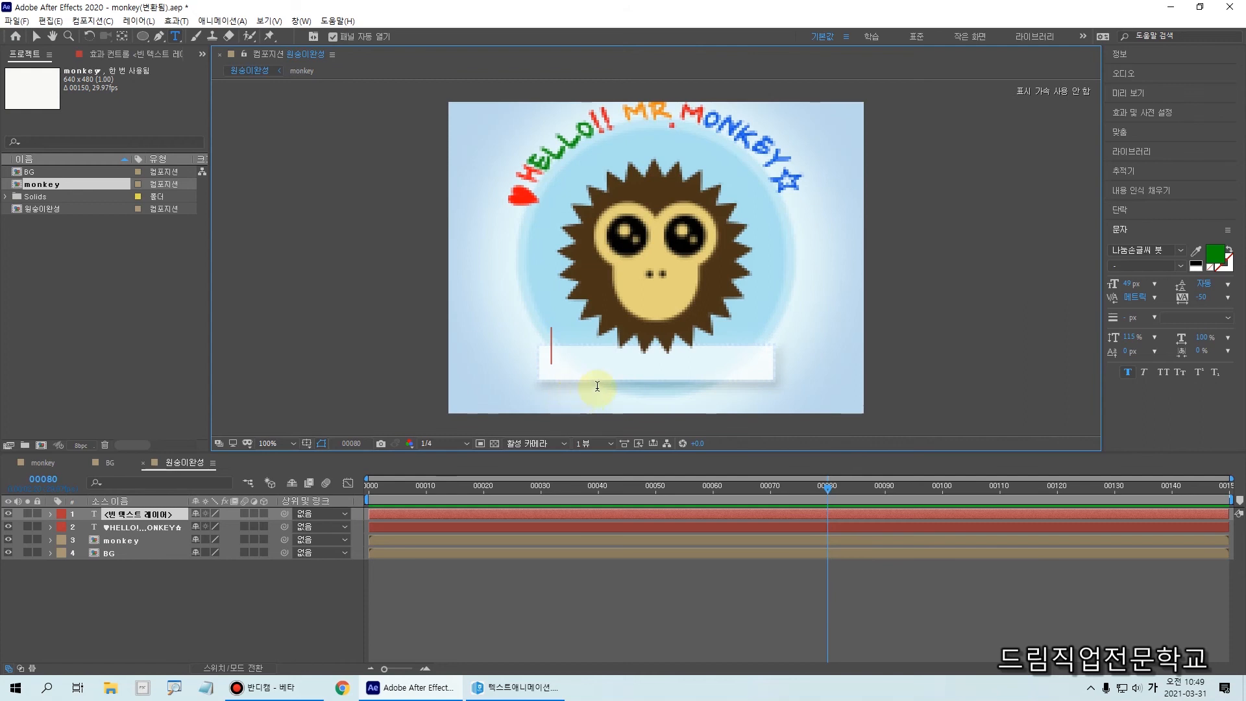
pyautogui.hotkey('ctrl', 'v')
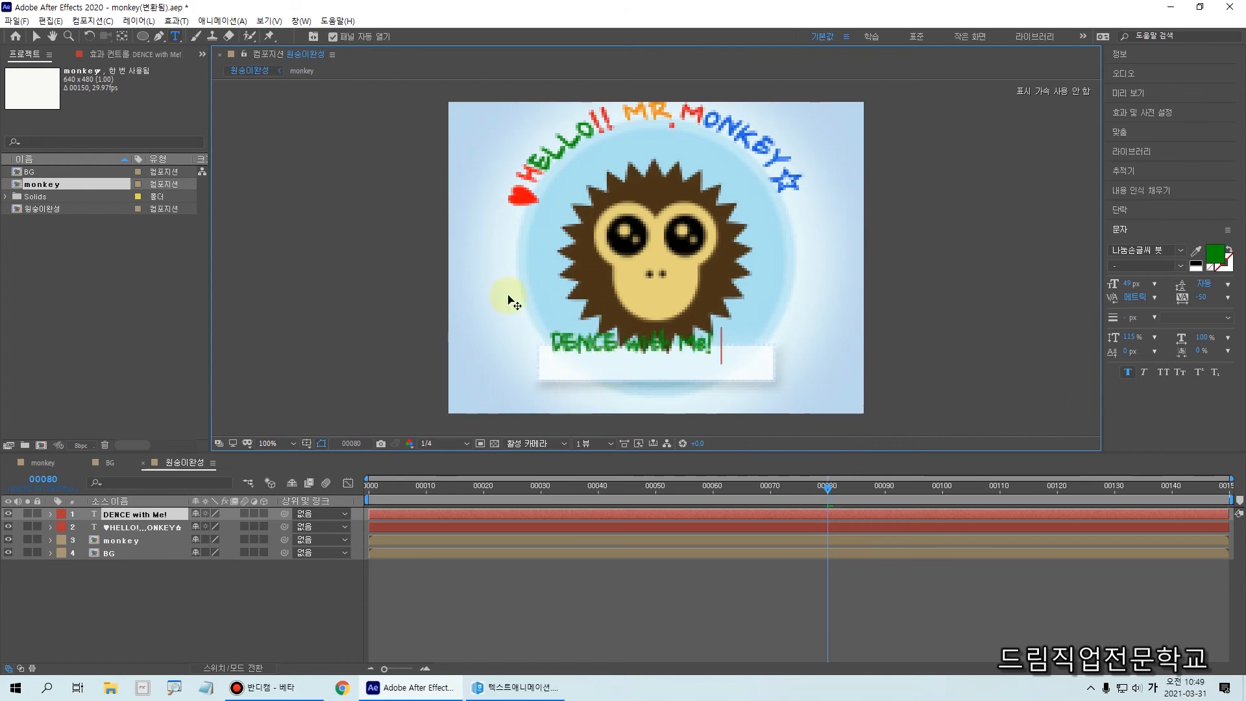
pyautogui.click(37, 37)
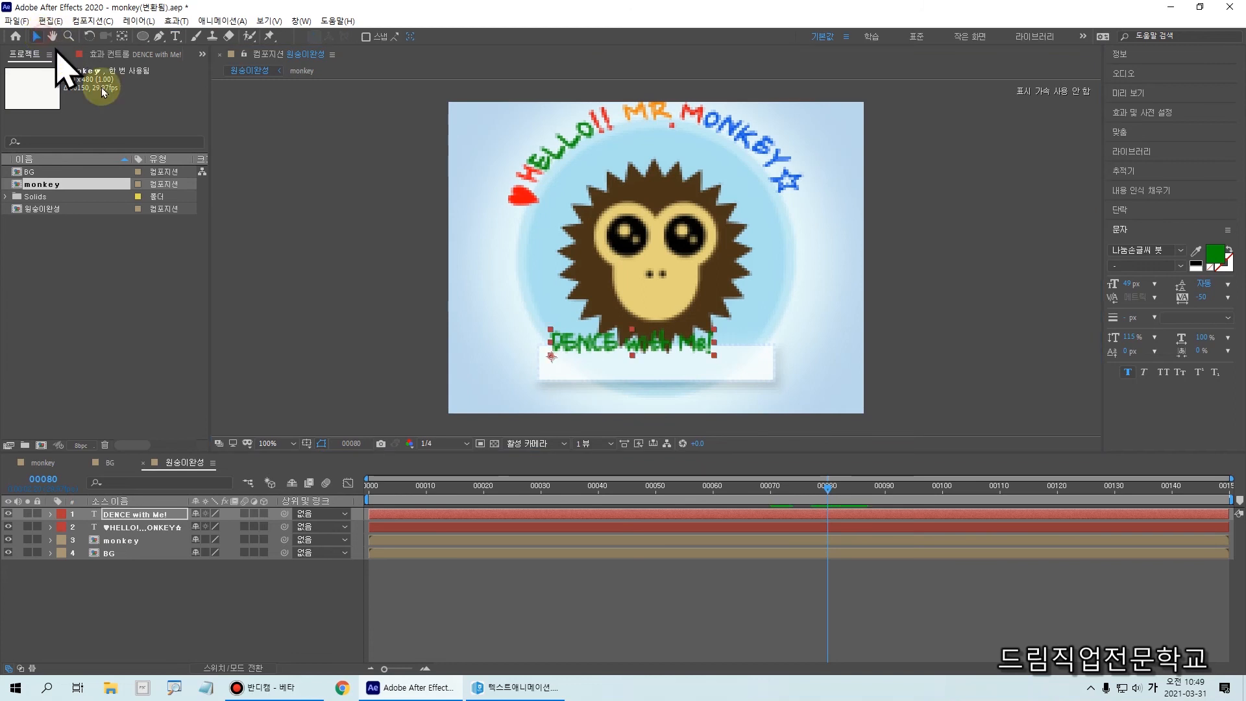
pyautogui.moveTo(594, 339); pyautogui.dragTo(623, 365)
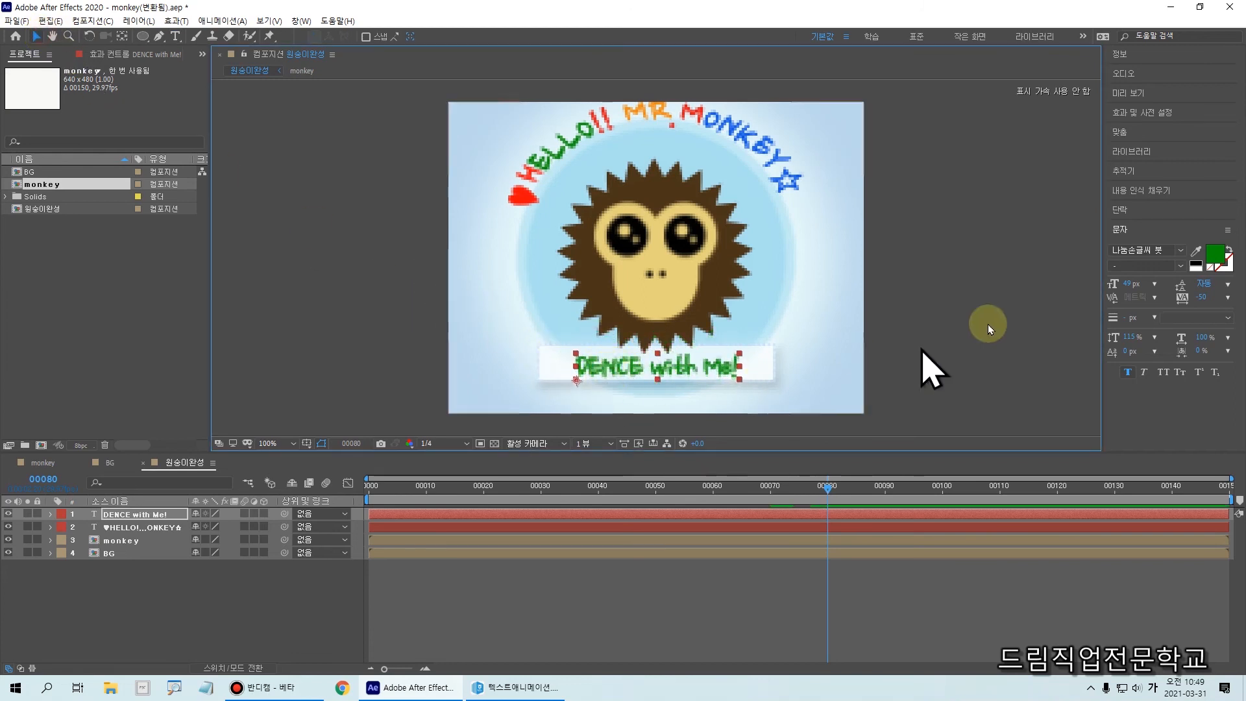
# - Set the font of the DENCE with Me! text to 배달의민족 도현
pyautogui.click(1180, 250)
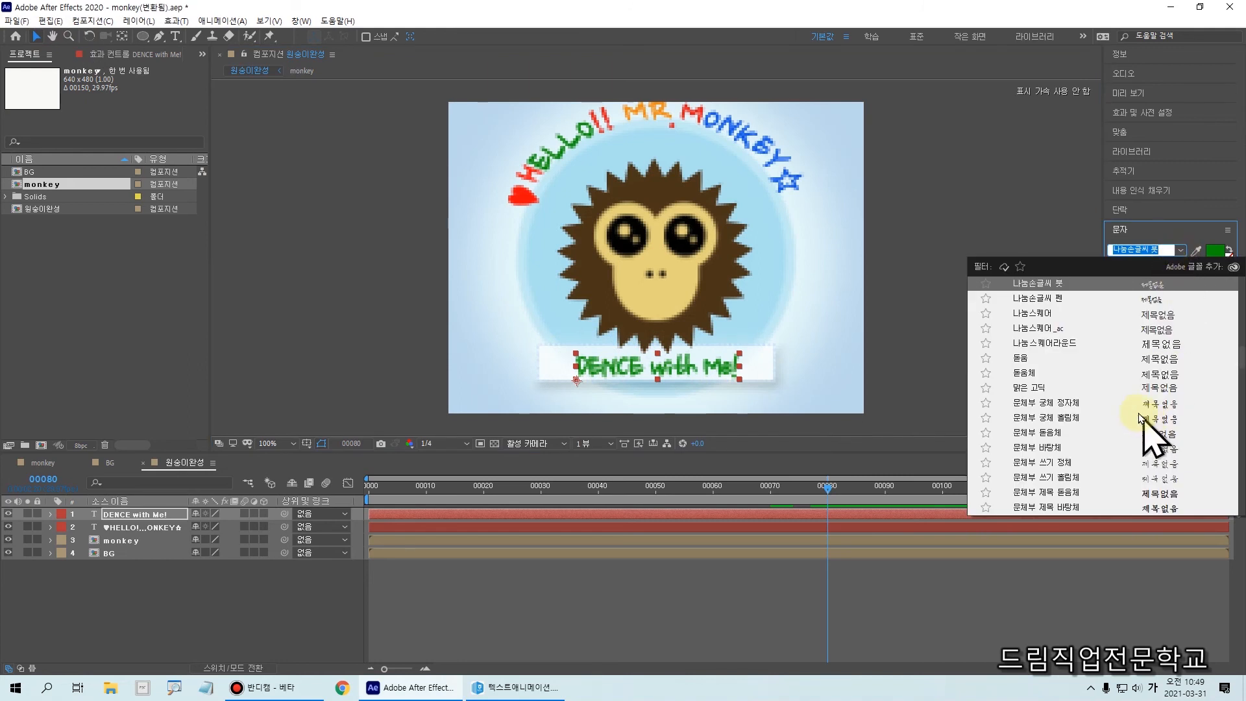
pyautogui.scroll(8, 1146, 420)
pyautogui.scroll(10, 1121, 384)
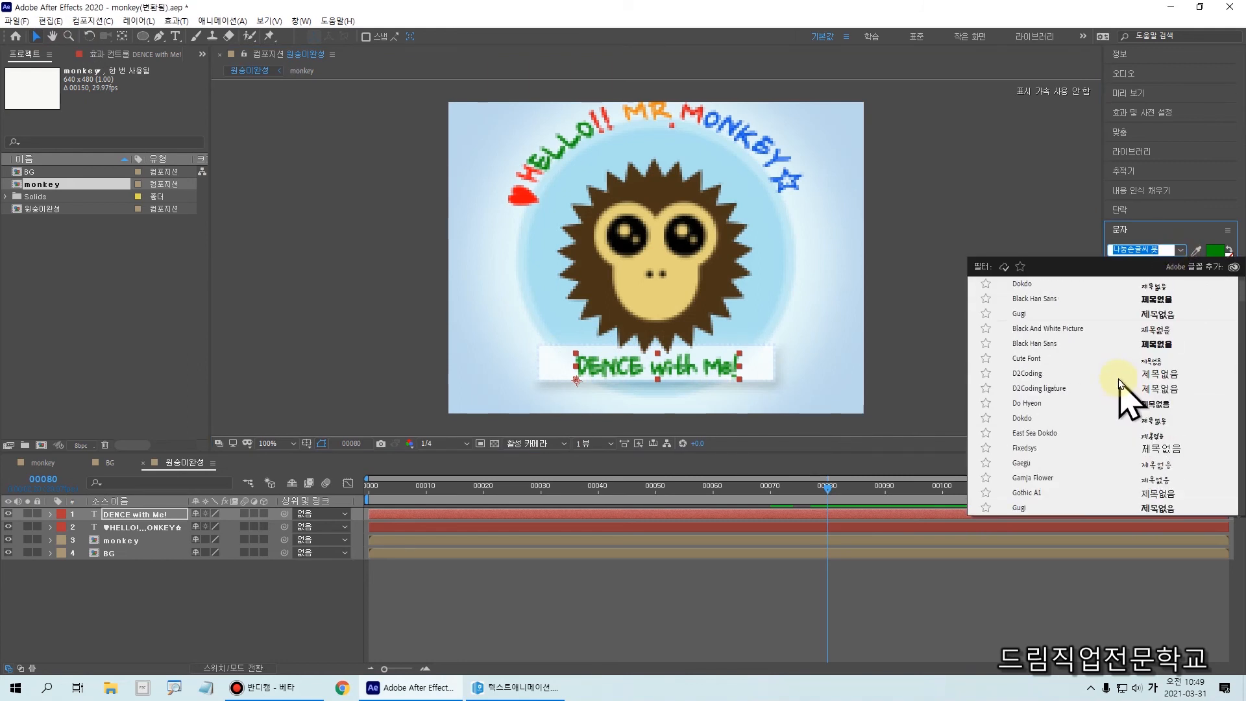
pyautogui.scroll(1, 1120, 385)
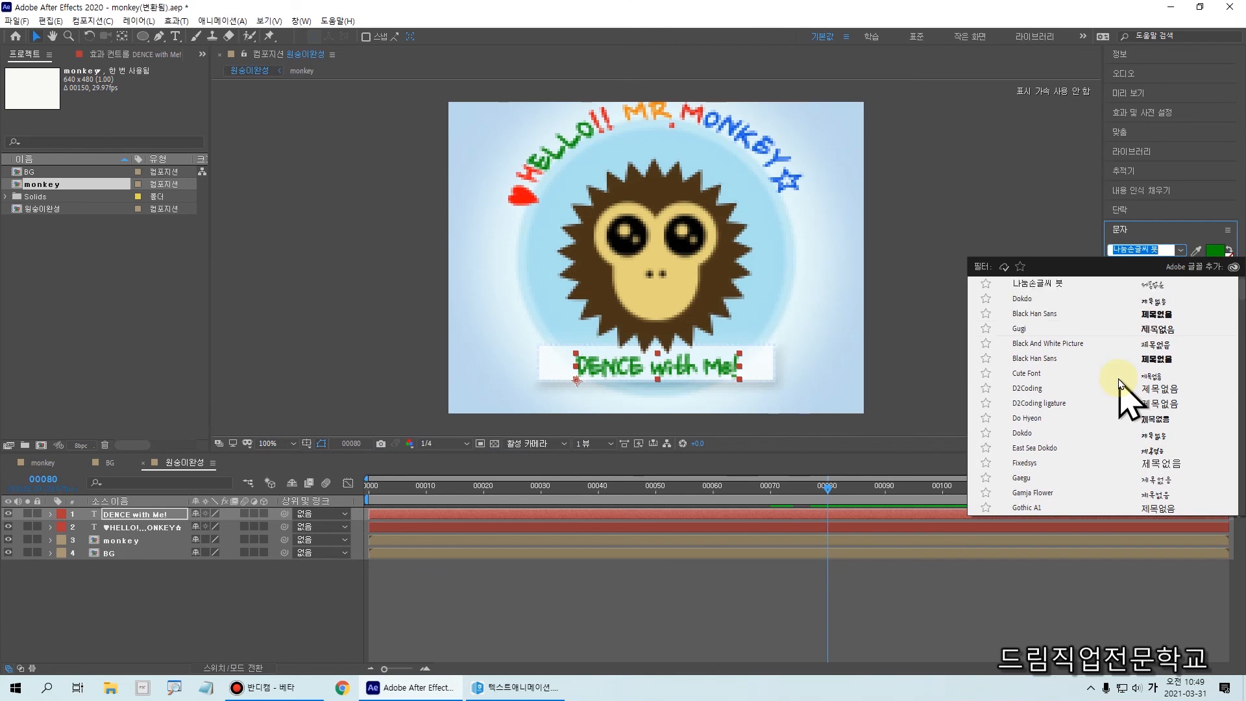
pyautogui.scroll(-12, 1110, 385)
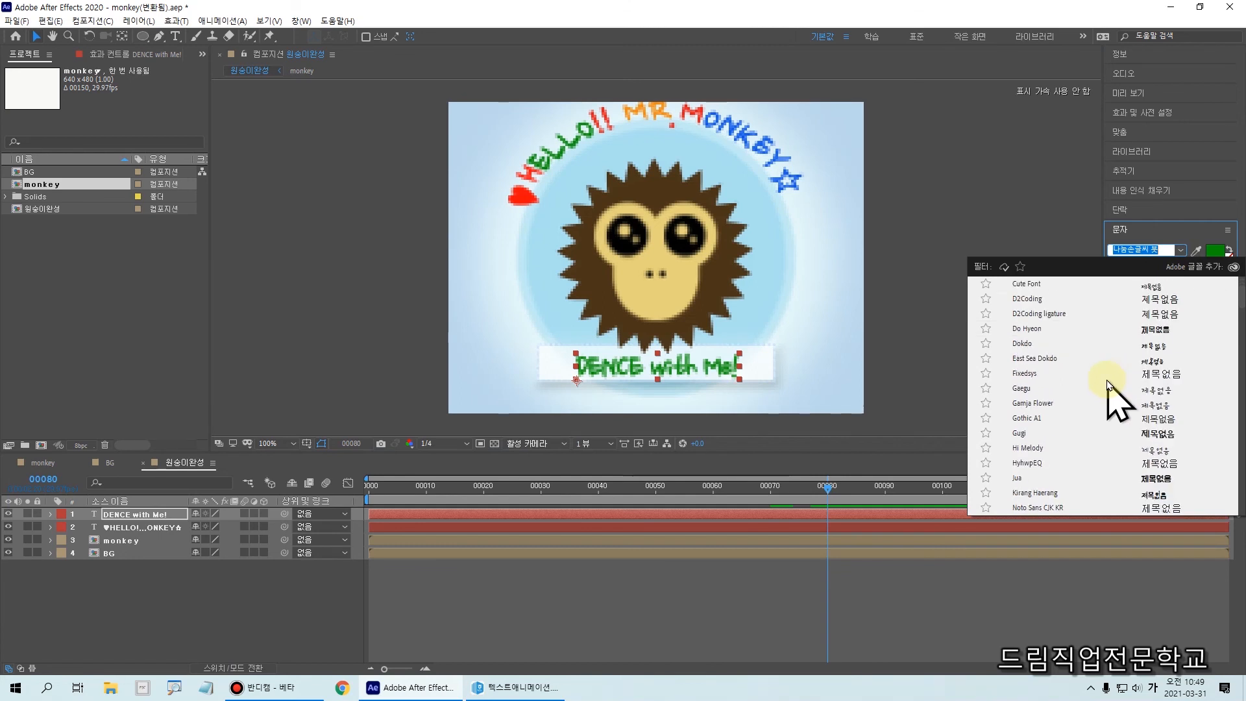
pyautogui.scroll(-4, 1110, 386)
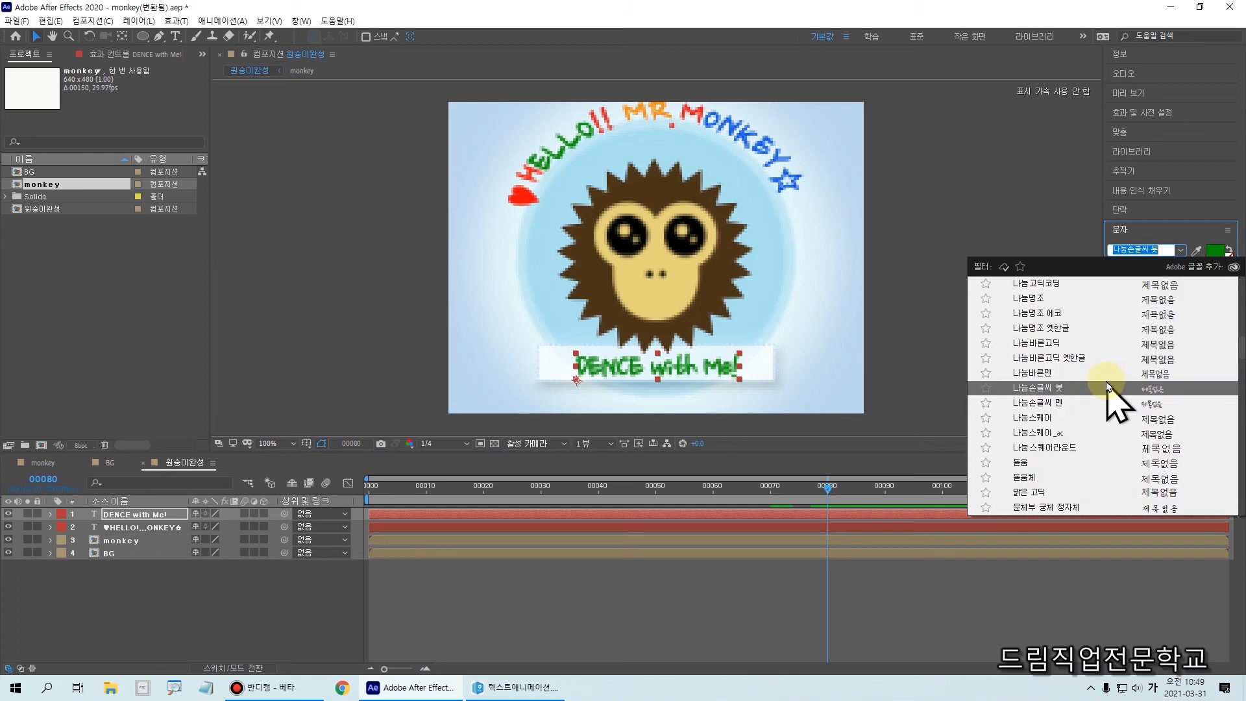
pyautogui.scroll(-5, 1108, 386)
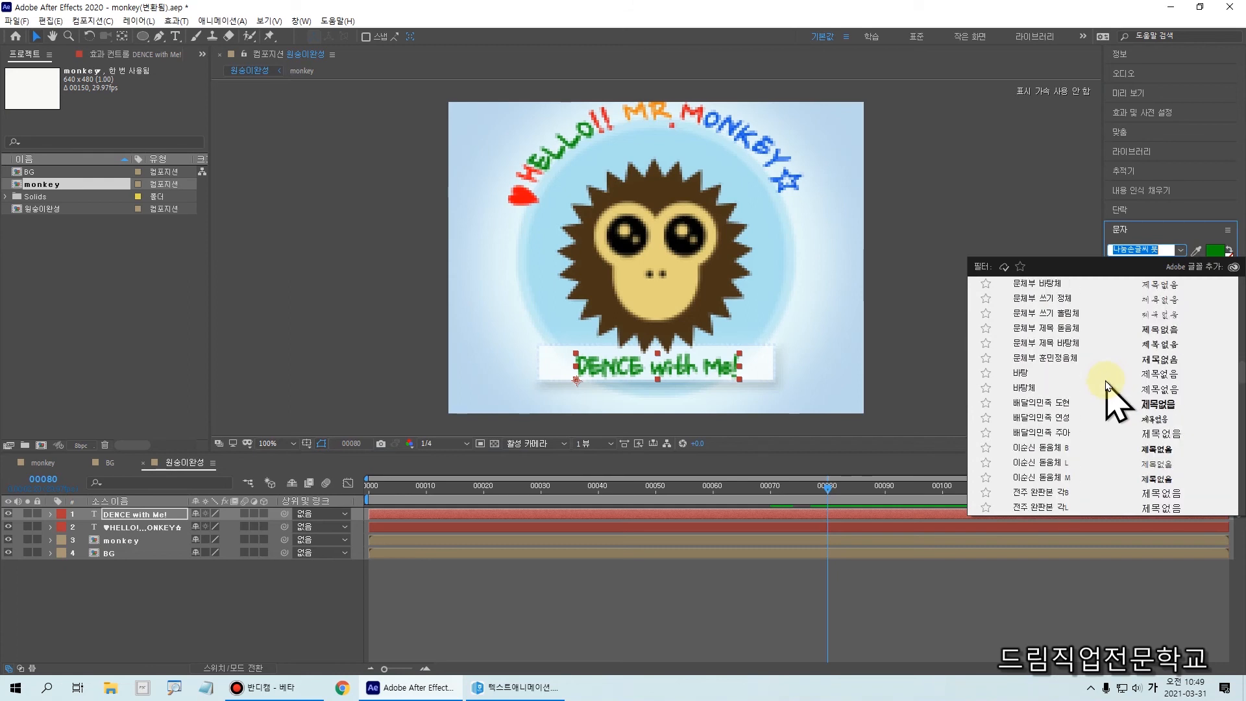
pyautogui.click(1074, 403)
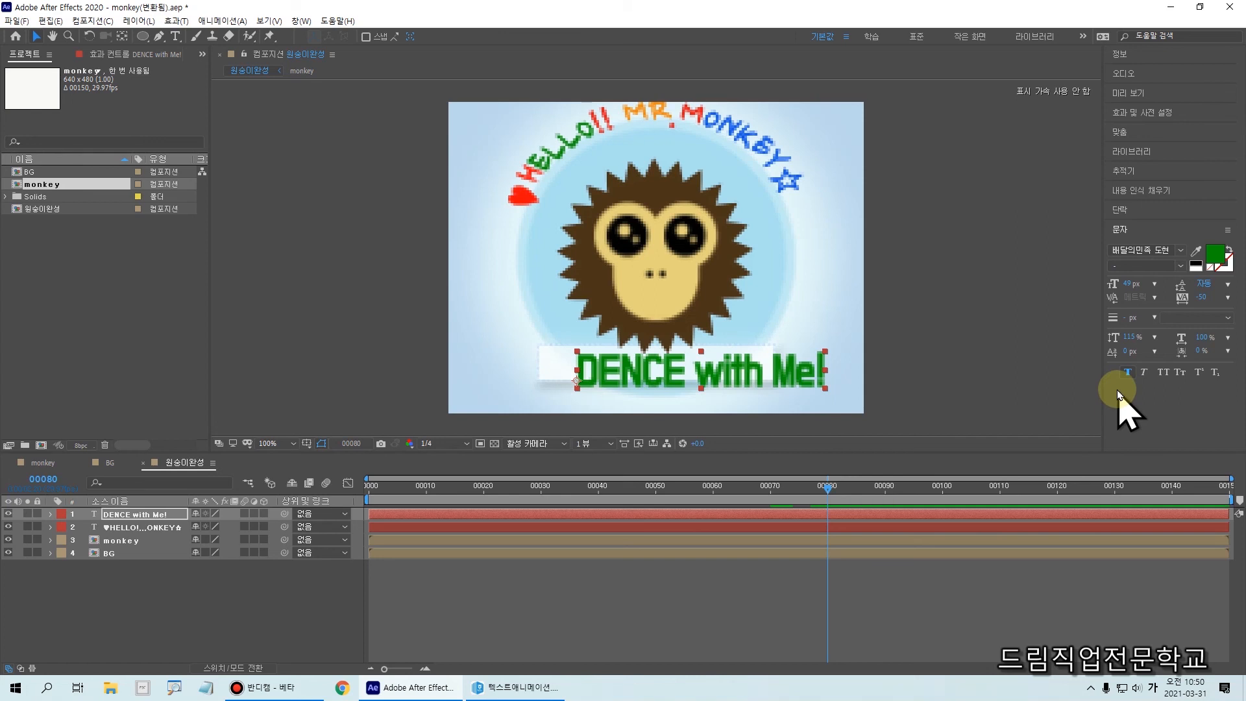
# - Change the DENCE with Me! text's font to Impact
pyautogui.click(1157, 251)
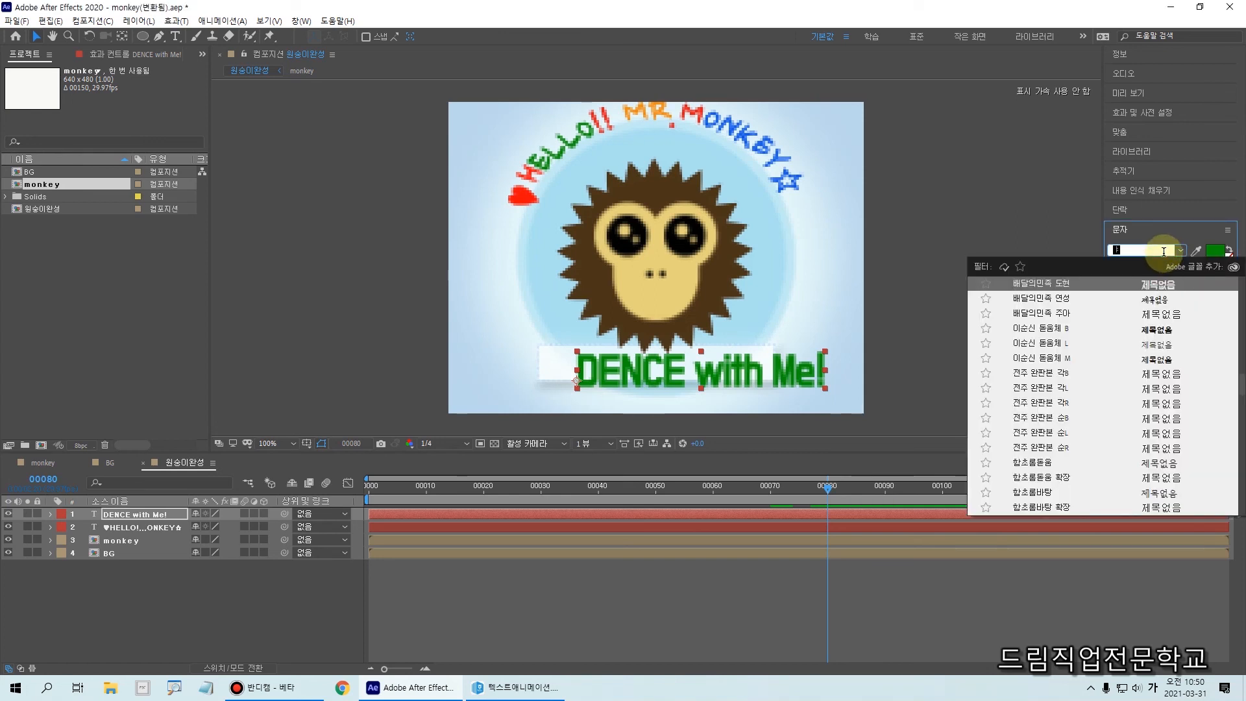
pyautogui.write('ㅏ')
pyautogui.press('BackSpace')
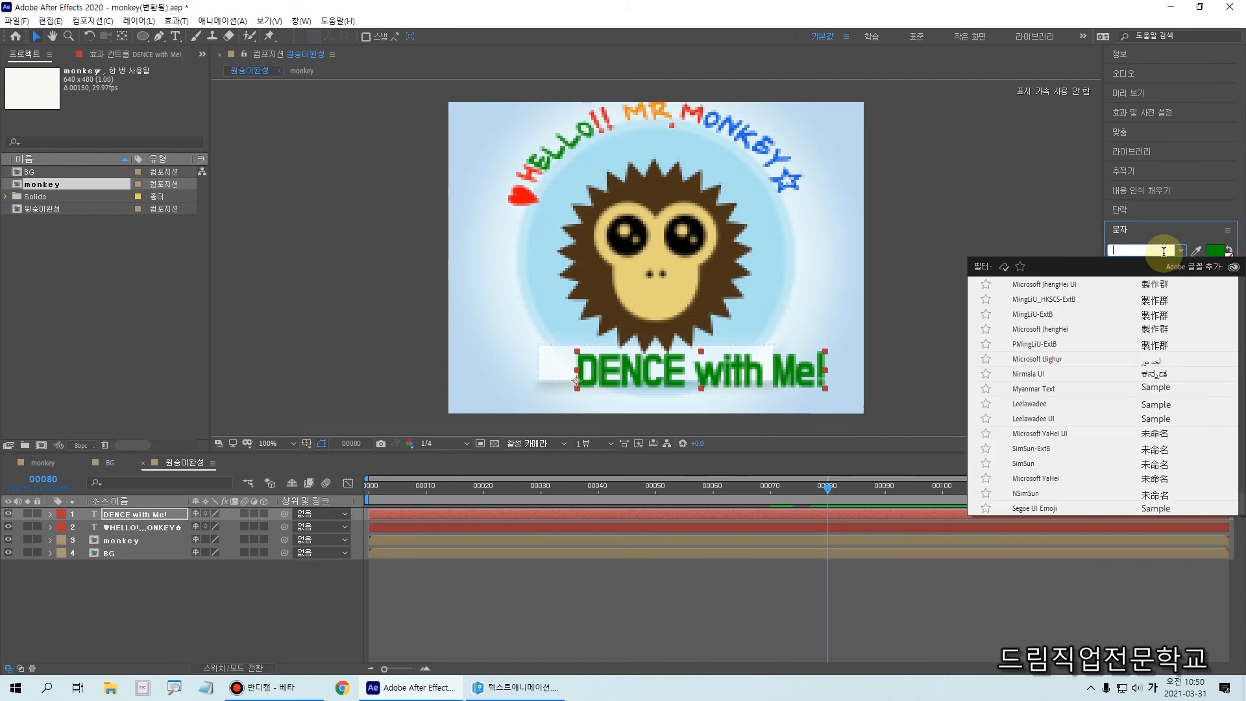
pyautogui.press('Hangul')
pyautogui.write('i')
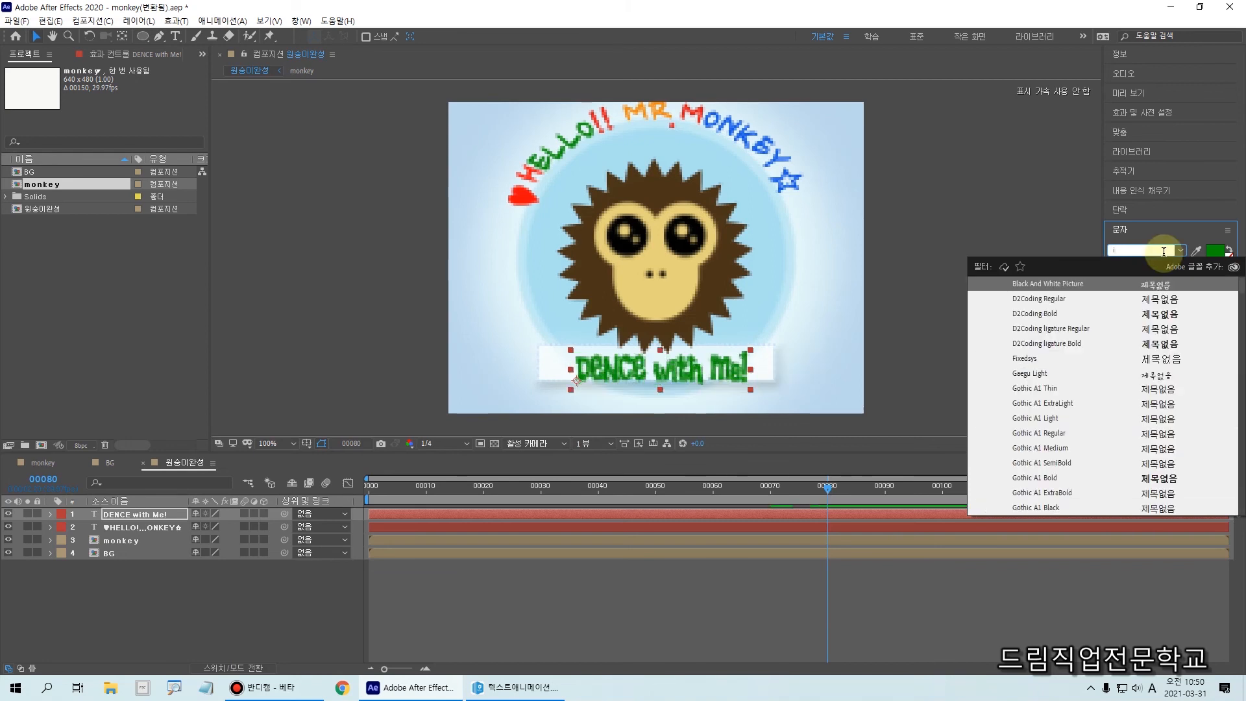
pyautogui.write('m')
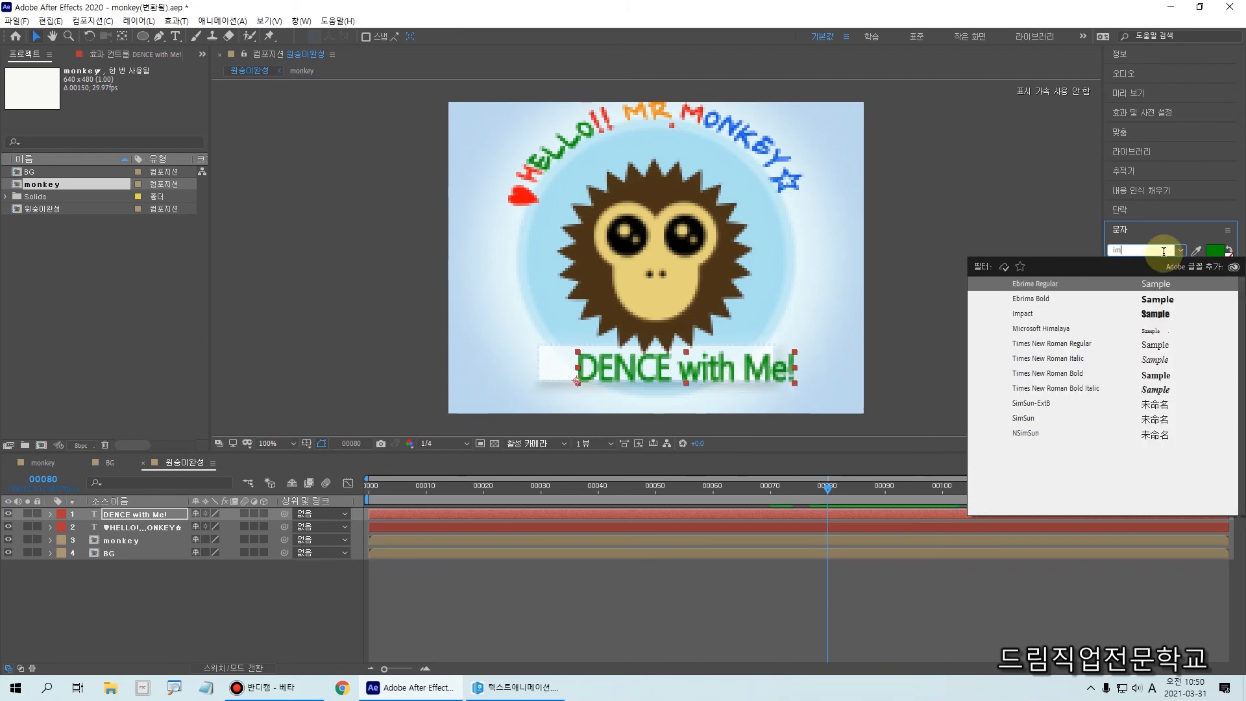
pyautogui.click(1030, 318)
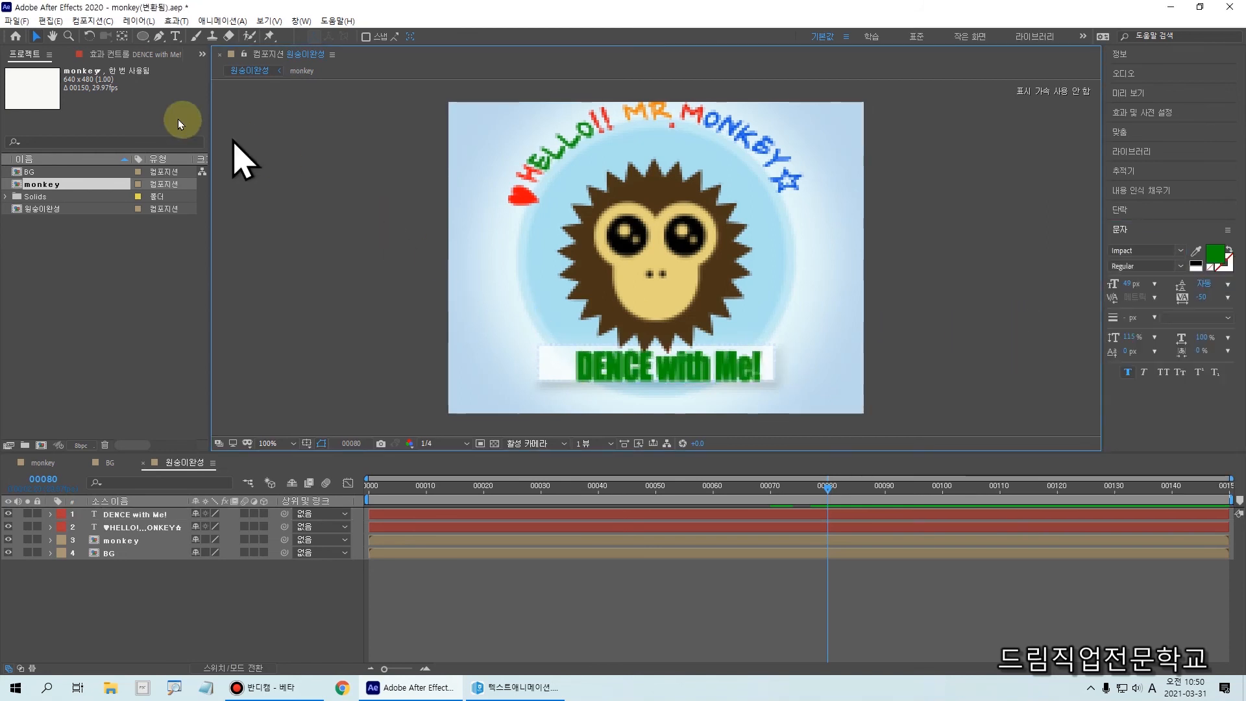
# - Reposition the DENCE with Me! text and stretch it slightly wider and flatter so it sits centered inside the white box
pyautogui.click(587, 364)
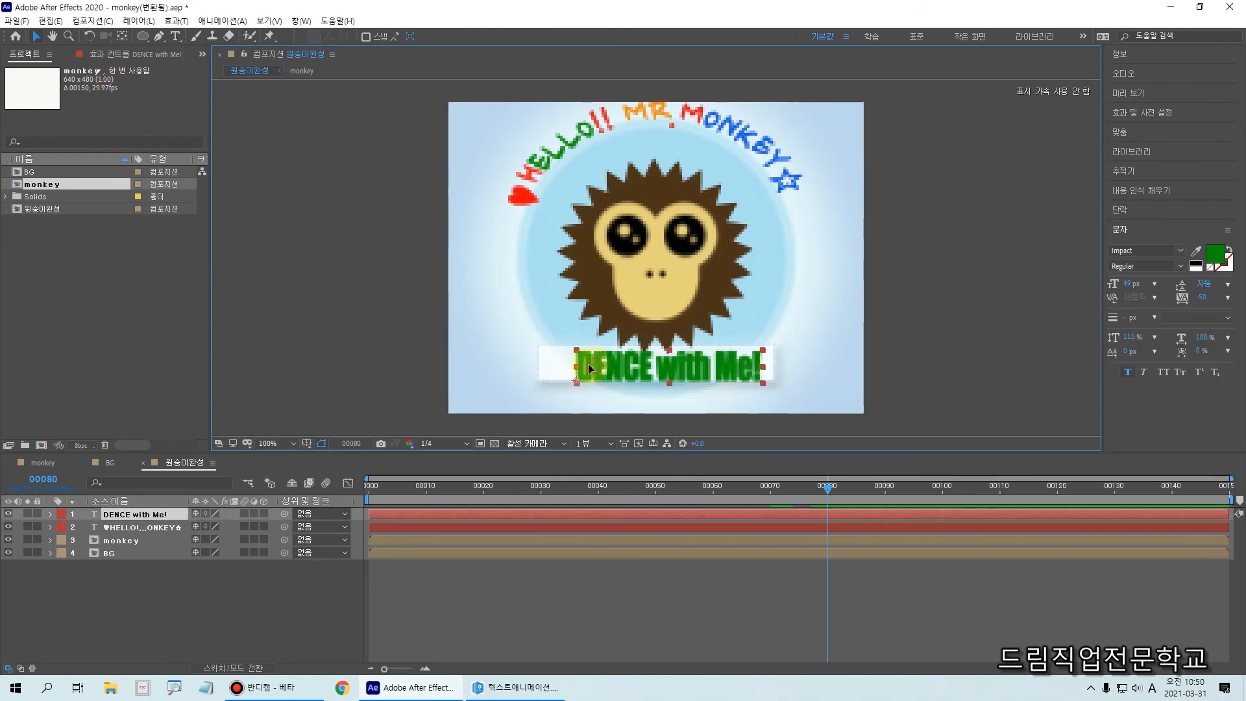
pyautogui.moveTo(584, 362); pyautogui.dragTo(585, 362)
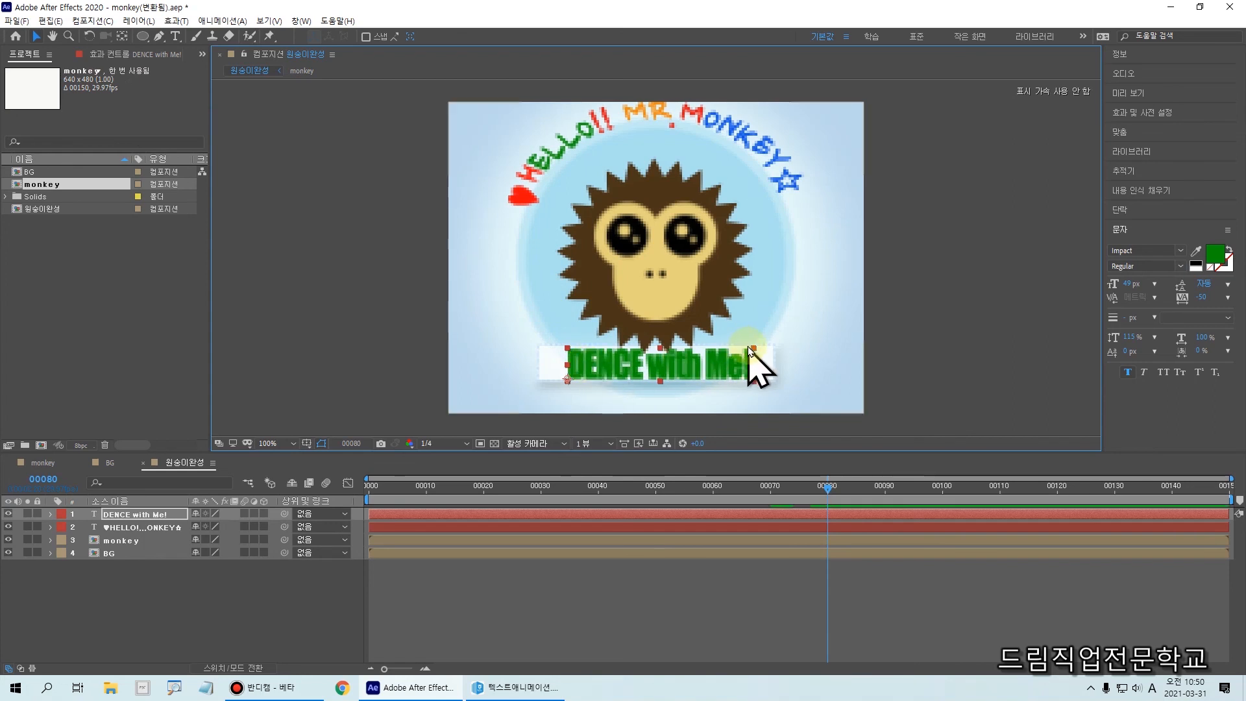
pyautogui.moveTo(753, 350); pyautogui.dragTo(730, 364)
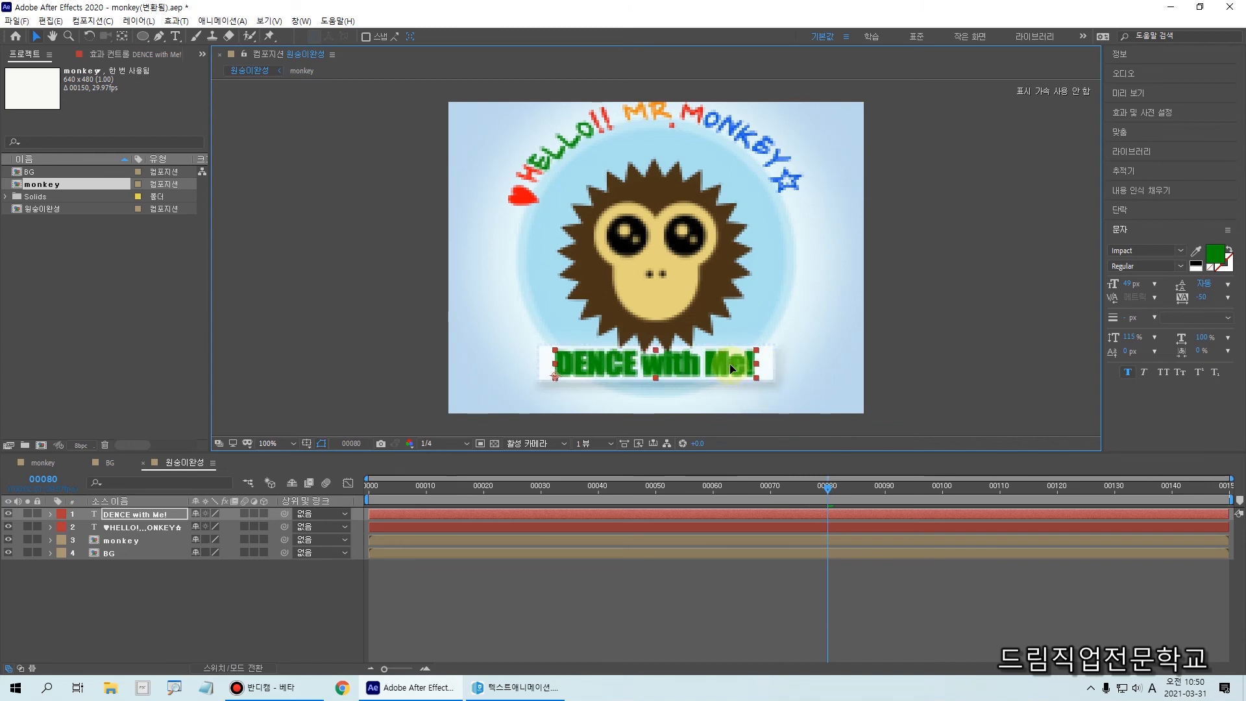
pyautogui.click(718, 401)
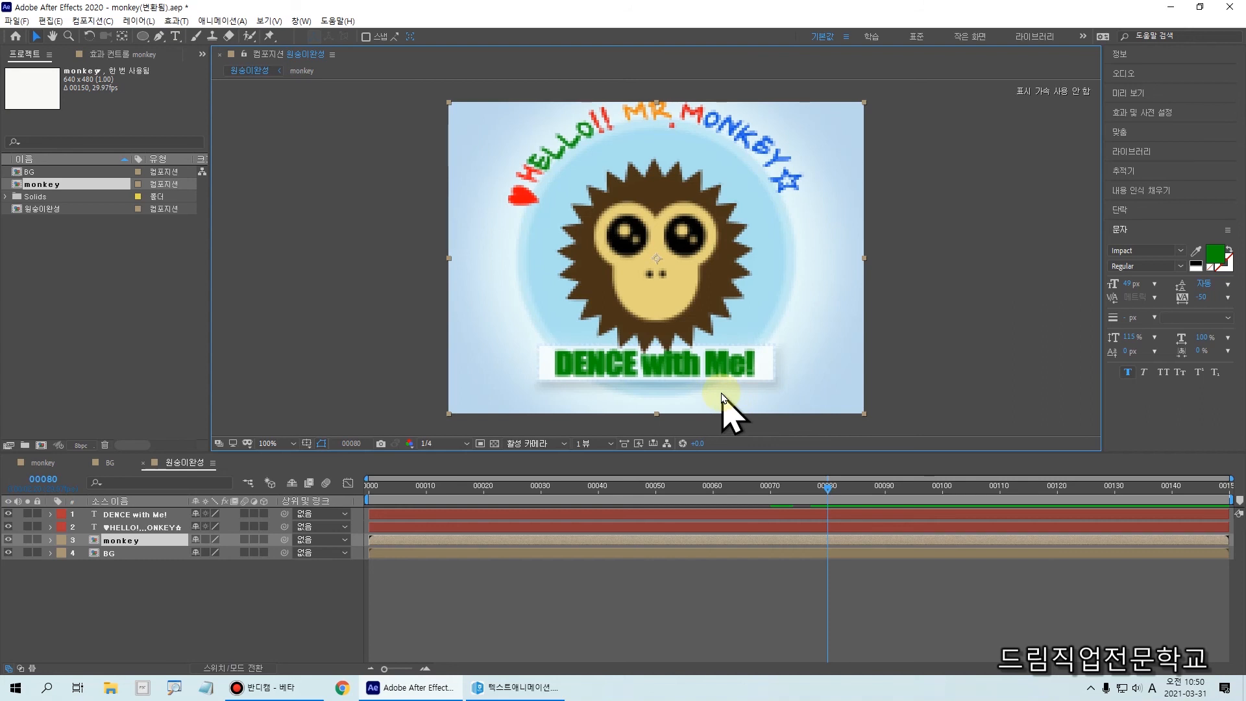
pyautogui.moveTo(530, 332); pyautogui.dragTo(791, 396)
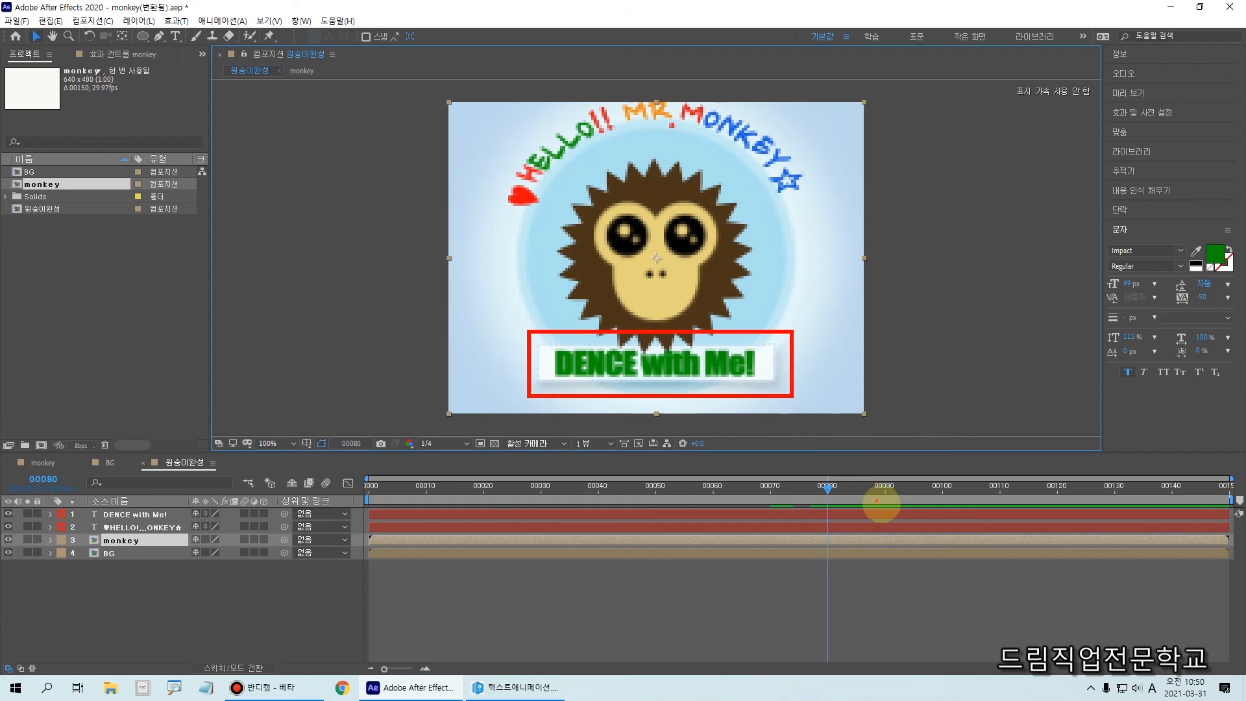
pyautogui.moveTo(824, 469); pyautogui.dragTo(825, 658)
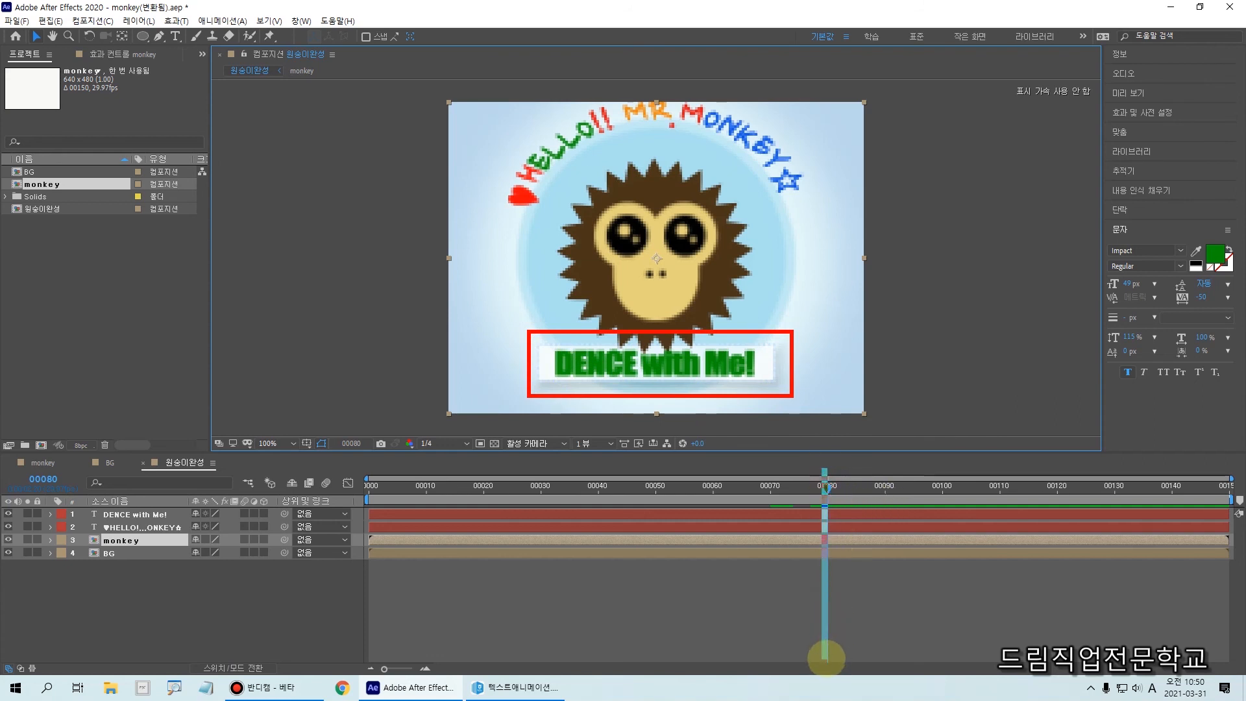
pyautogui.moveTo(504, 236)
pyautogui.mouseDown()
pyautogui.moveTo(745, 121)
pyautogui.moveTo(534, 183)
pyautogui.mouseUp()
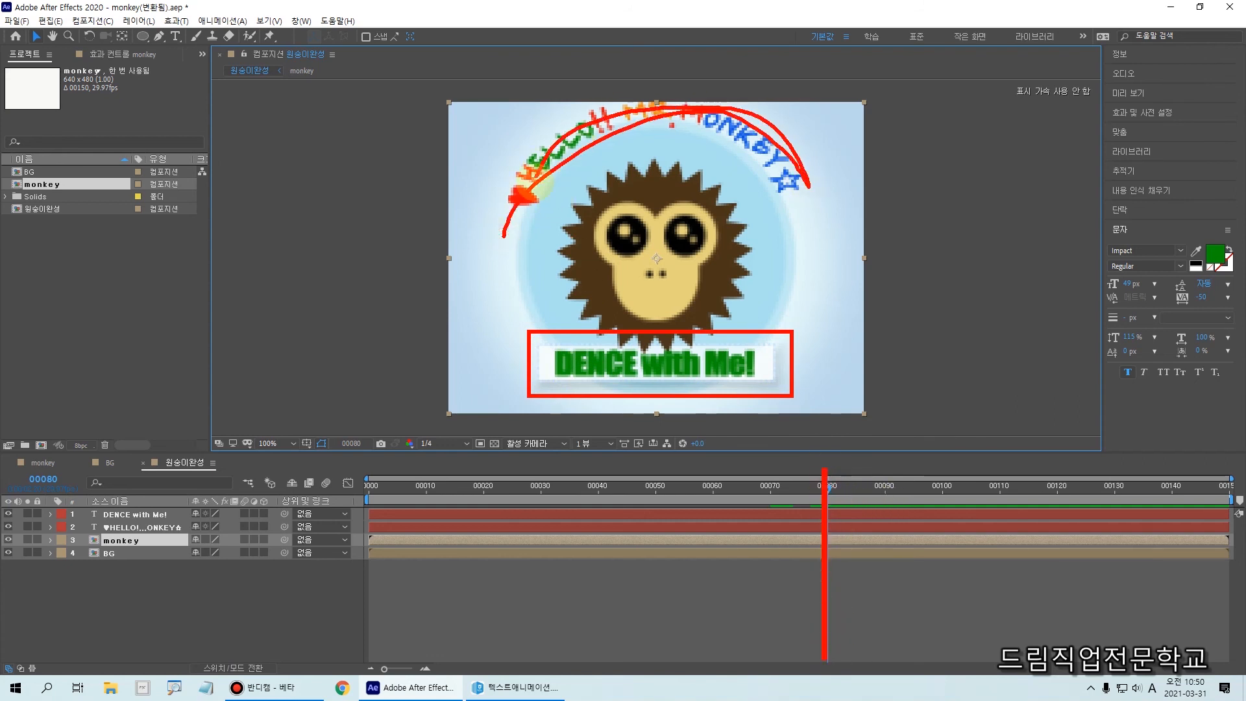
pyautogui.moveTo(554, 361)
pyautogui.mouseDown()
pyautogui.moveTo(642, 382)
pyautogui.moveTo(754, 367)
pyautogui.moveTo(701, 379)
pyautogui.mouseUp()
pyautogui.press('Escape')
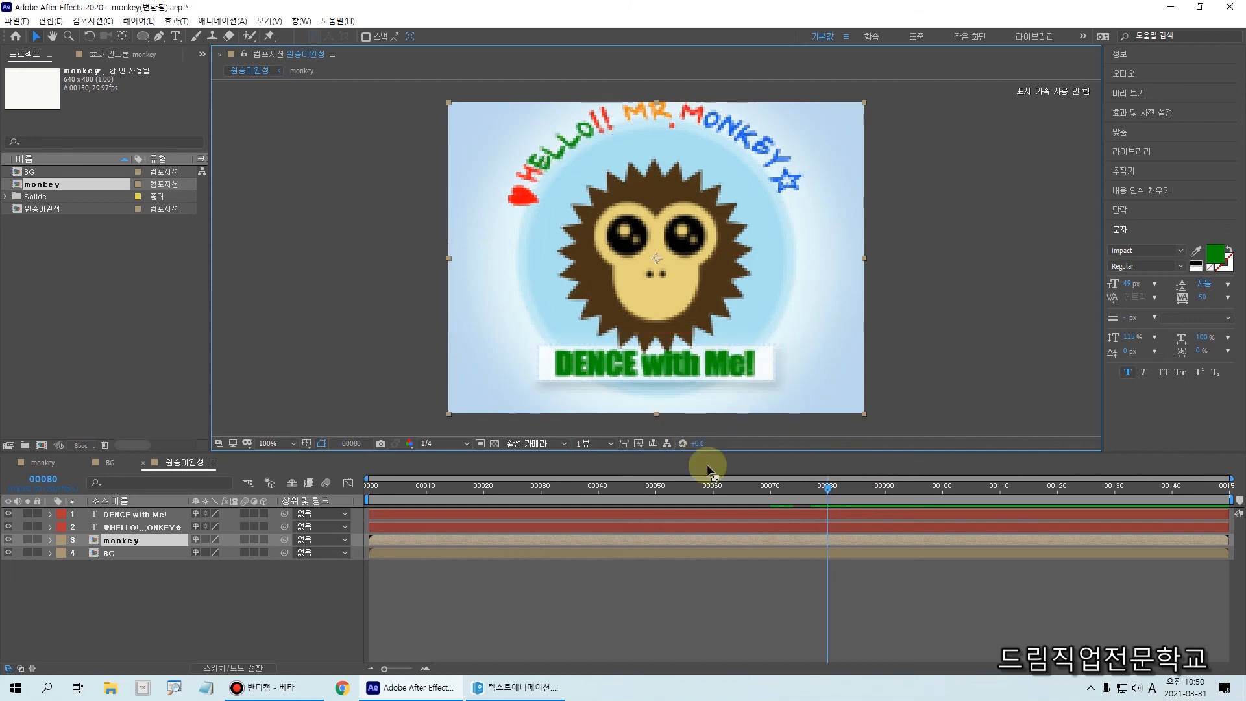
pyautogui.moveTo(827, 487); pyautogui.dragTo(847, 491)
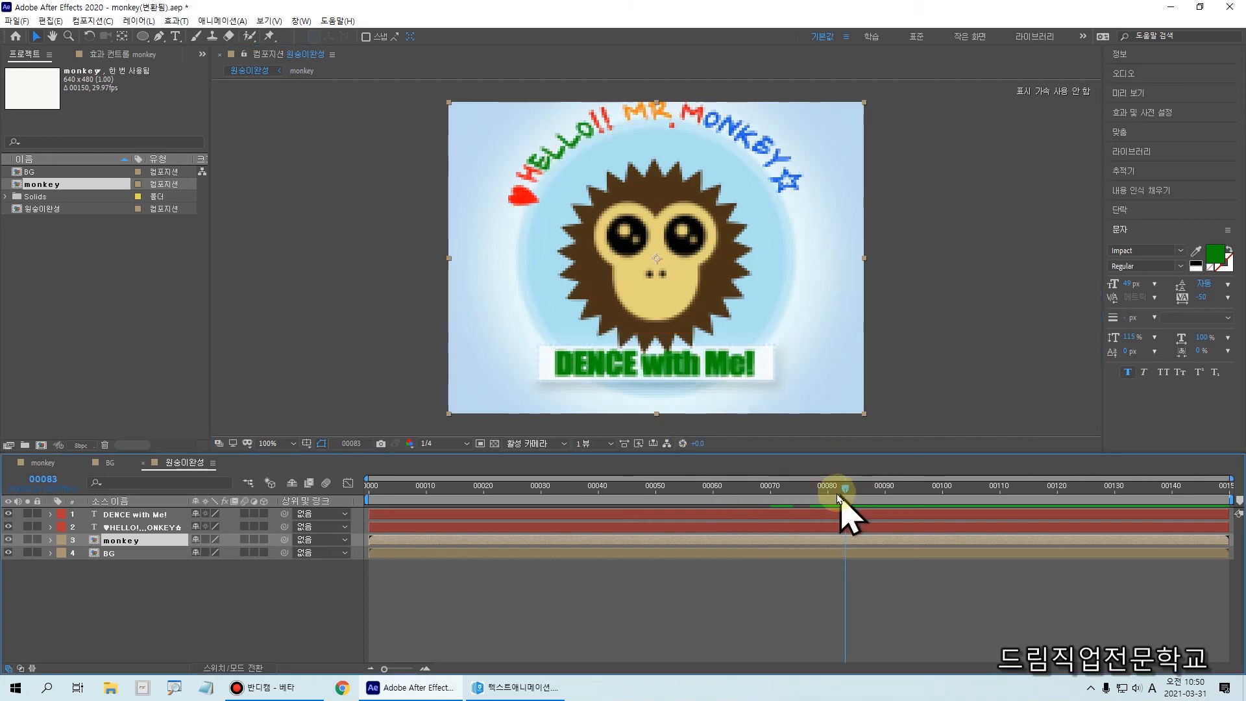
pyautogui.click(832, 528)
pyautogui.click(837, 575)
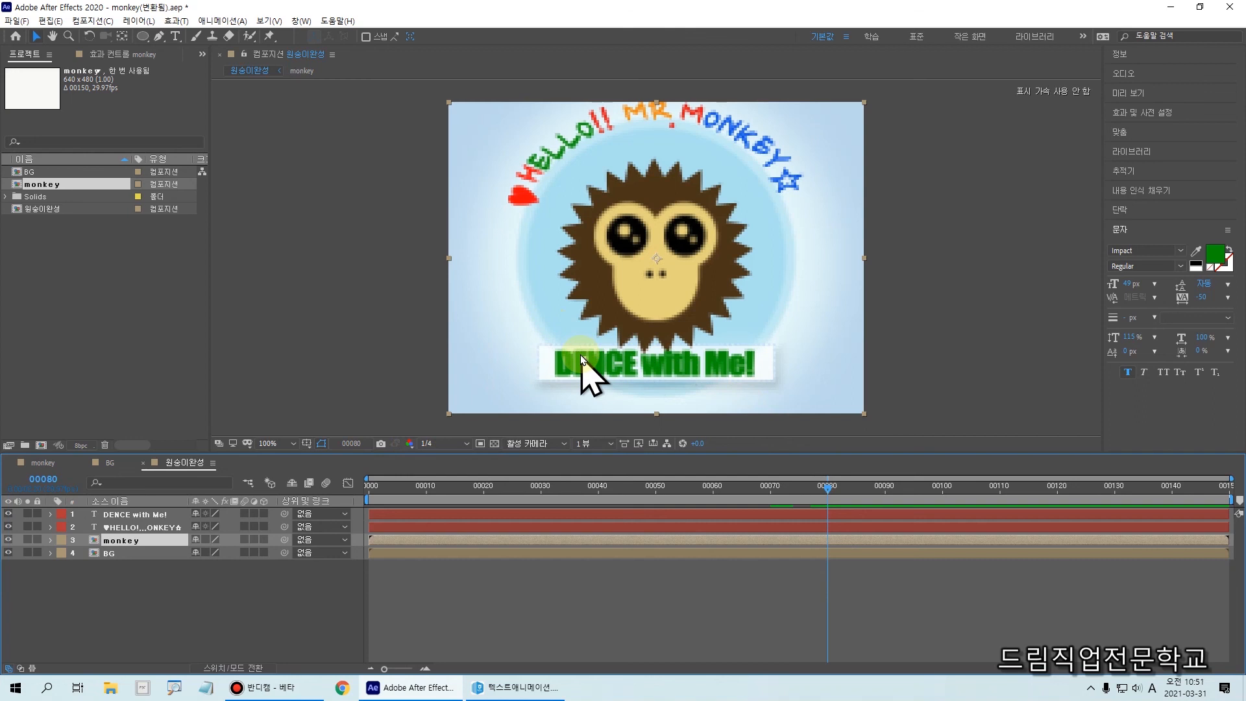
# - Add an opacity (불투명도) keyframe of 0% at frame 80 on the DENCE with Me! layer
pyautogui.click(153, 520)
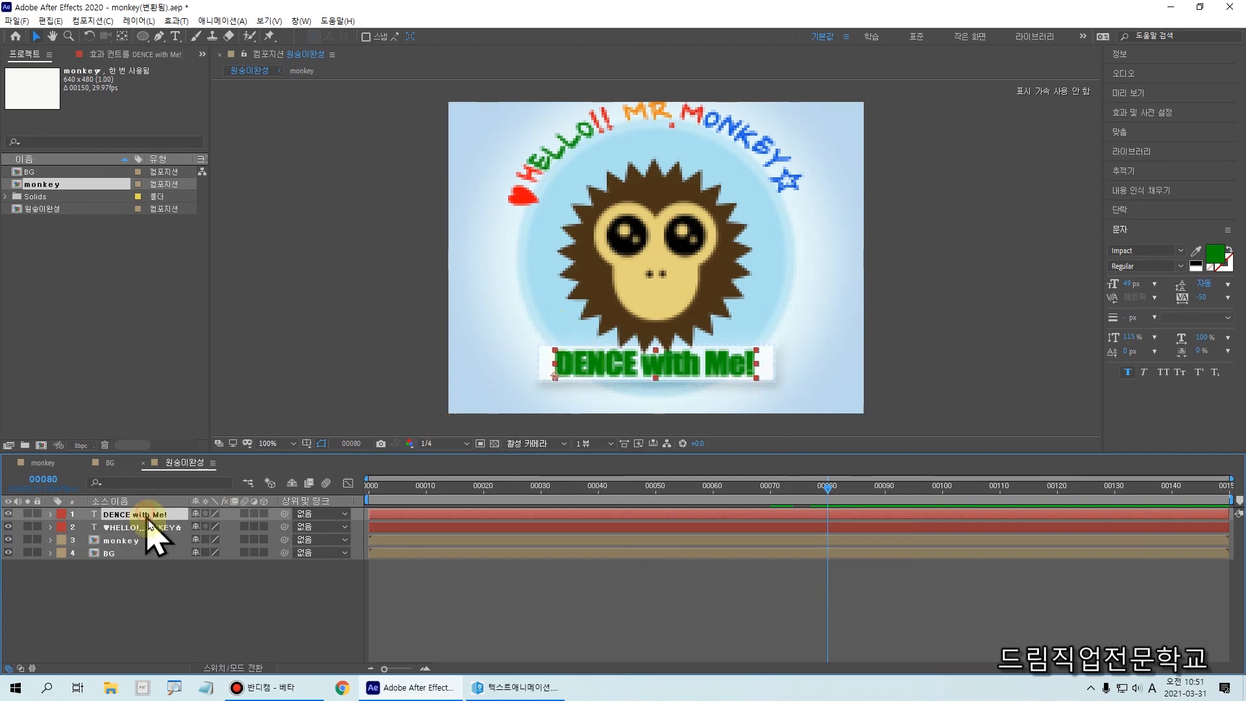
pyautogui.moveTo(181, 528); pyautogui.dragTo(224, 525)
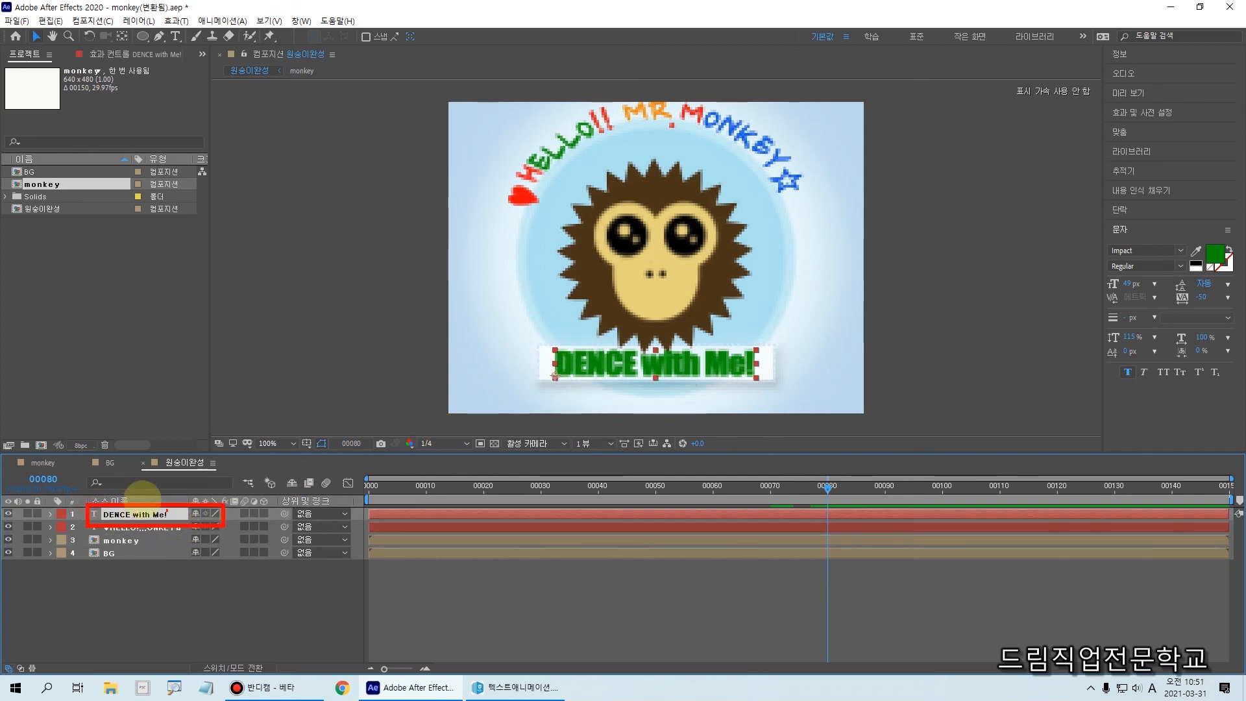
pyautogui.moveTo(130, 492); pyautogui.dragTo(162, 492)
pyautogui.press('Escape')
pyautogui.press('t')
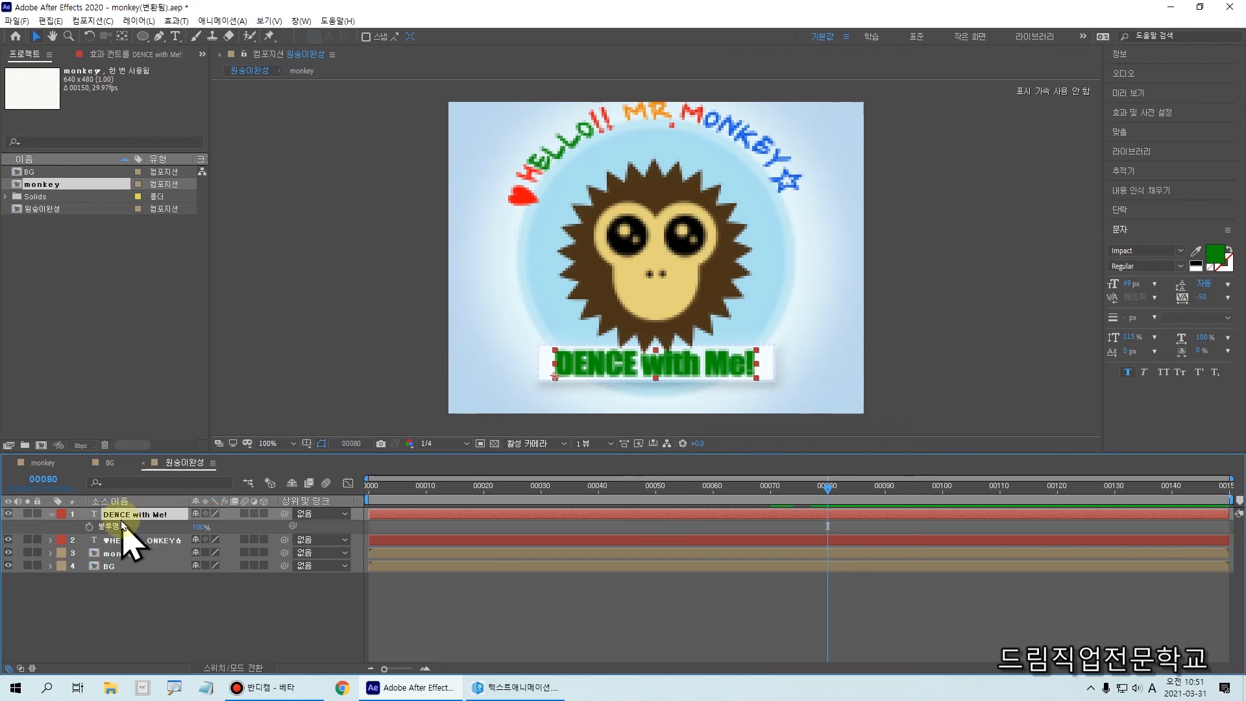
pyautogui.moveTo(80, 514)
pyautogui.mouseDown()
pyautogui.moveTo(264, 533)
pyautogui.moveTo(269, 545)
pyautogui.mouseUp()
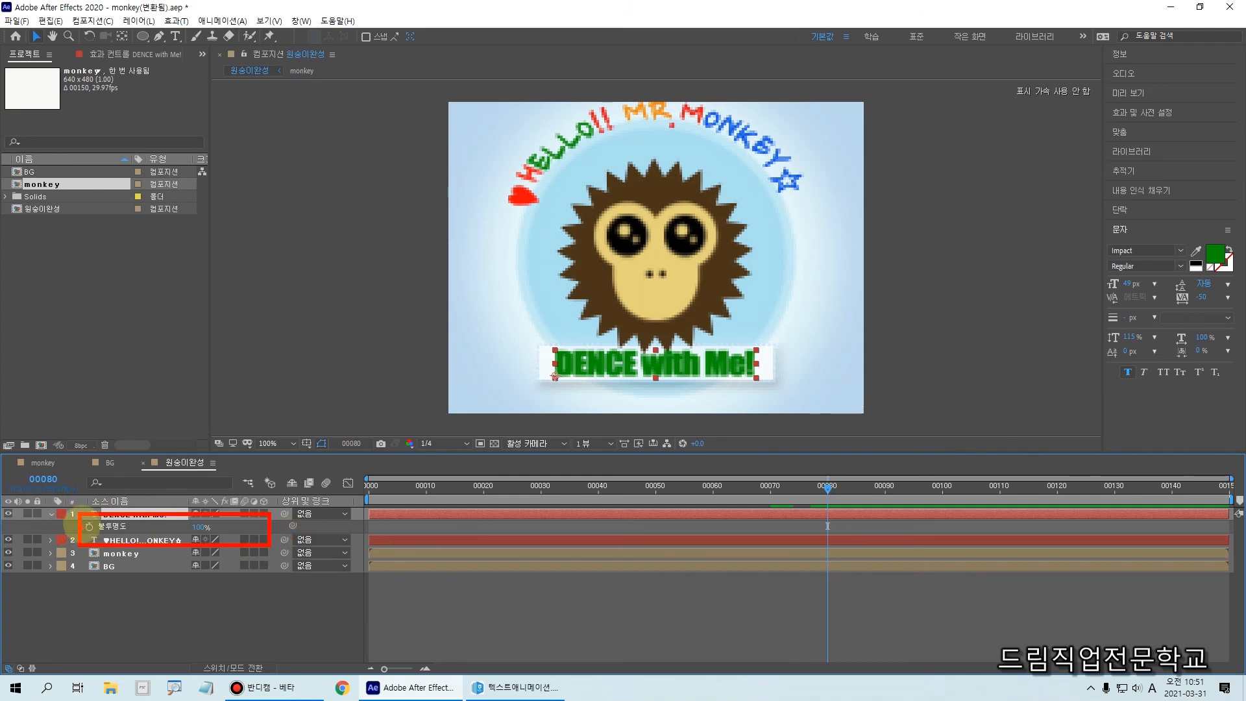
pyautogui.click(90, 525)
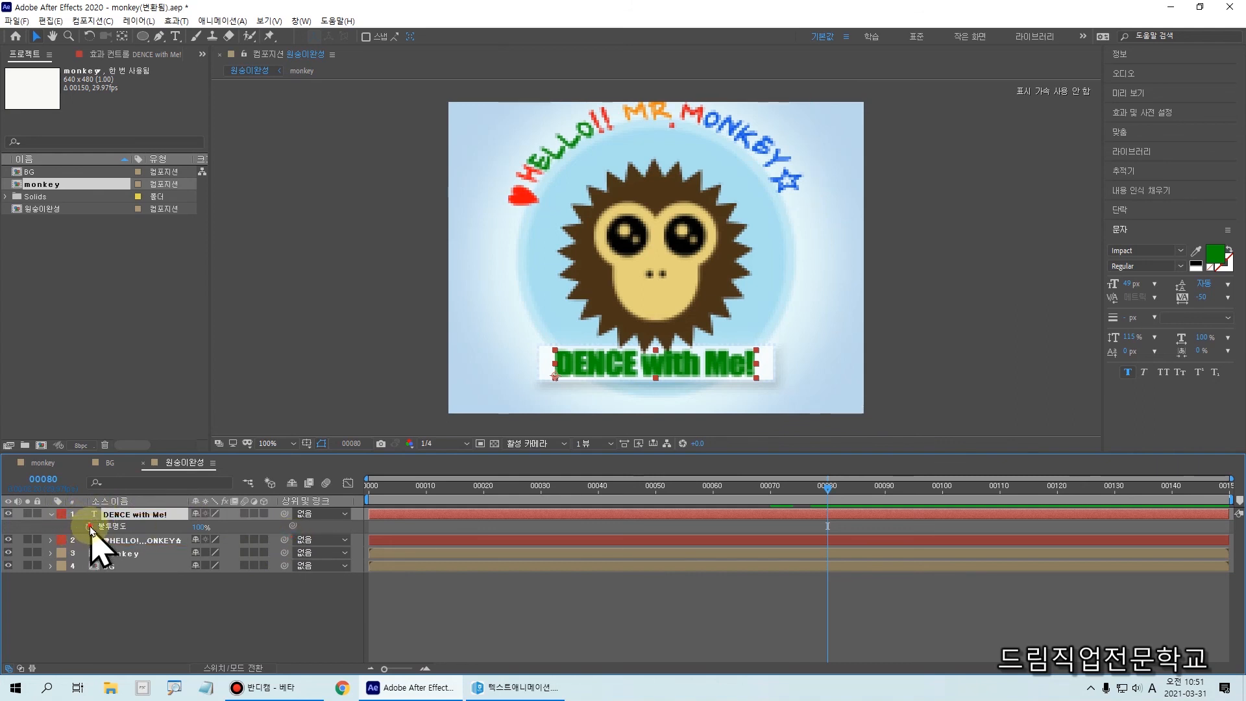
pyautogui.click(198, 527)
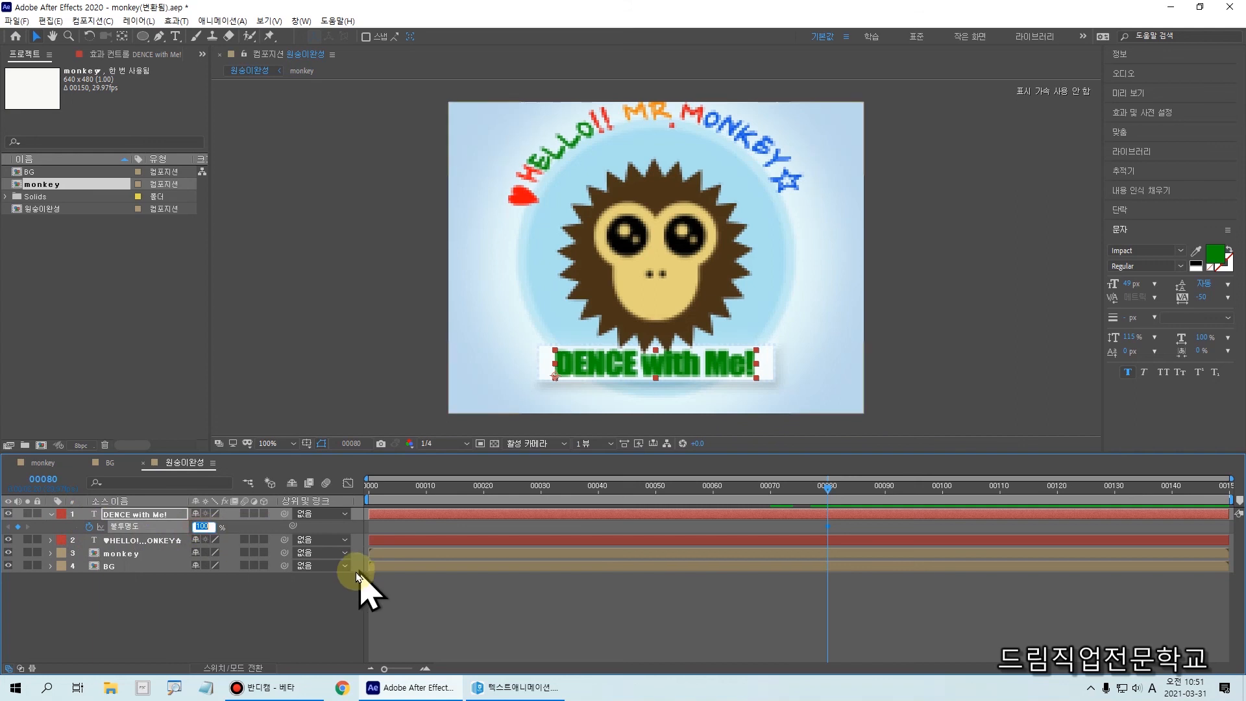
pyautogui.write('0')
pyautogui.press('Return')
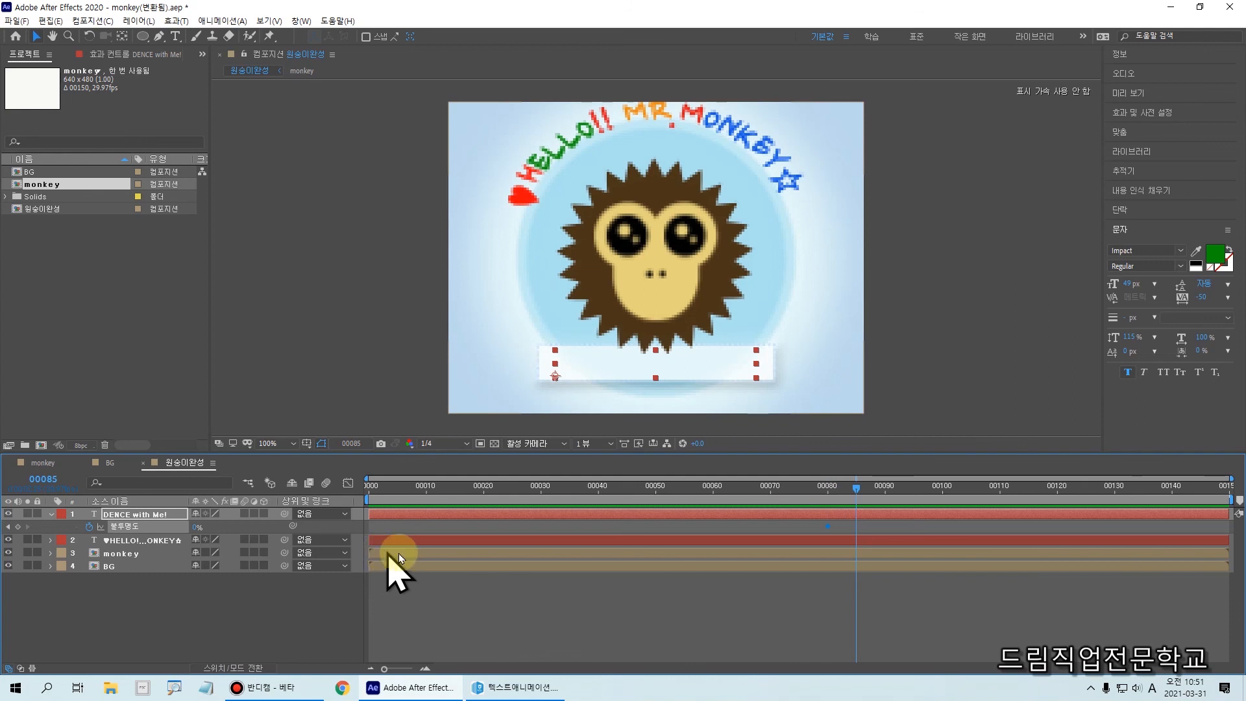
# - Set the DENCE with Me! layer's opacity (불투명도) to 100% at frame 85 as a second keyframe
pyautogui.moveTo(857, 478); pyautogui.dragTo(856, 636)
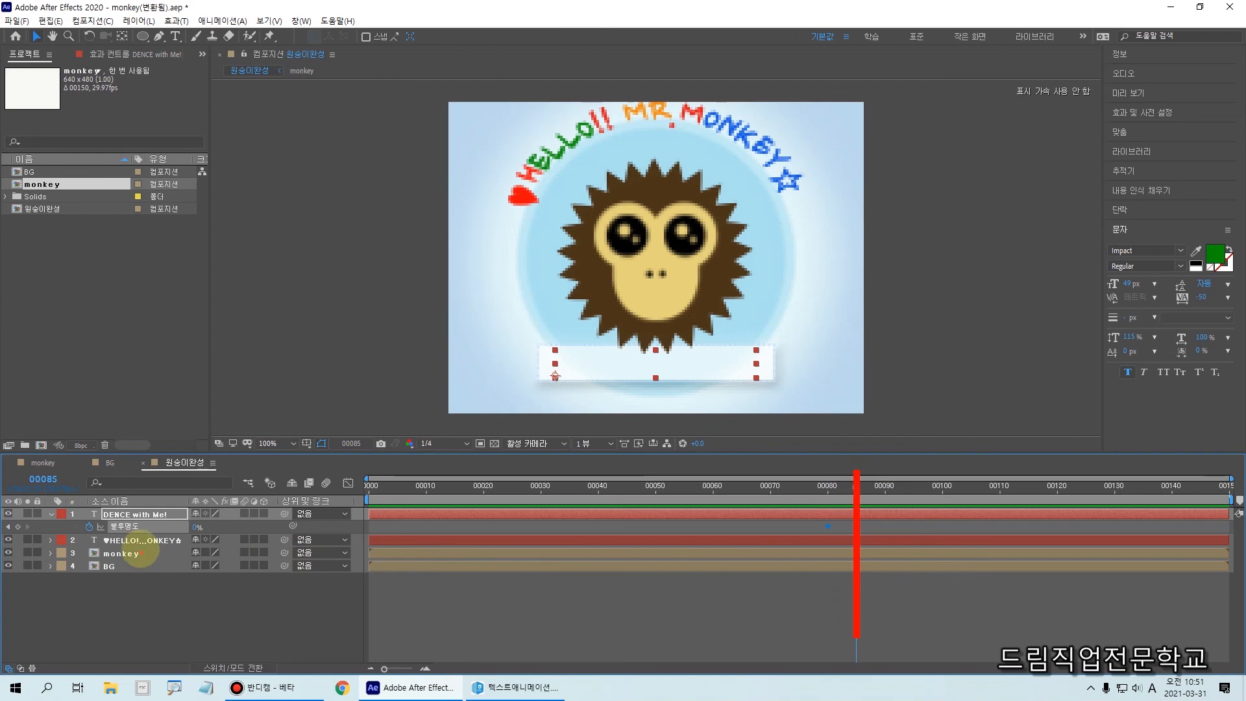
pyautogui.click(195, 526)
pyautogui.press('Return')
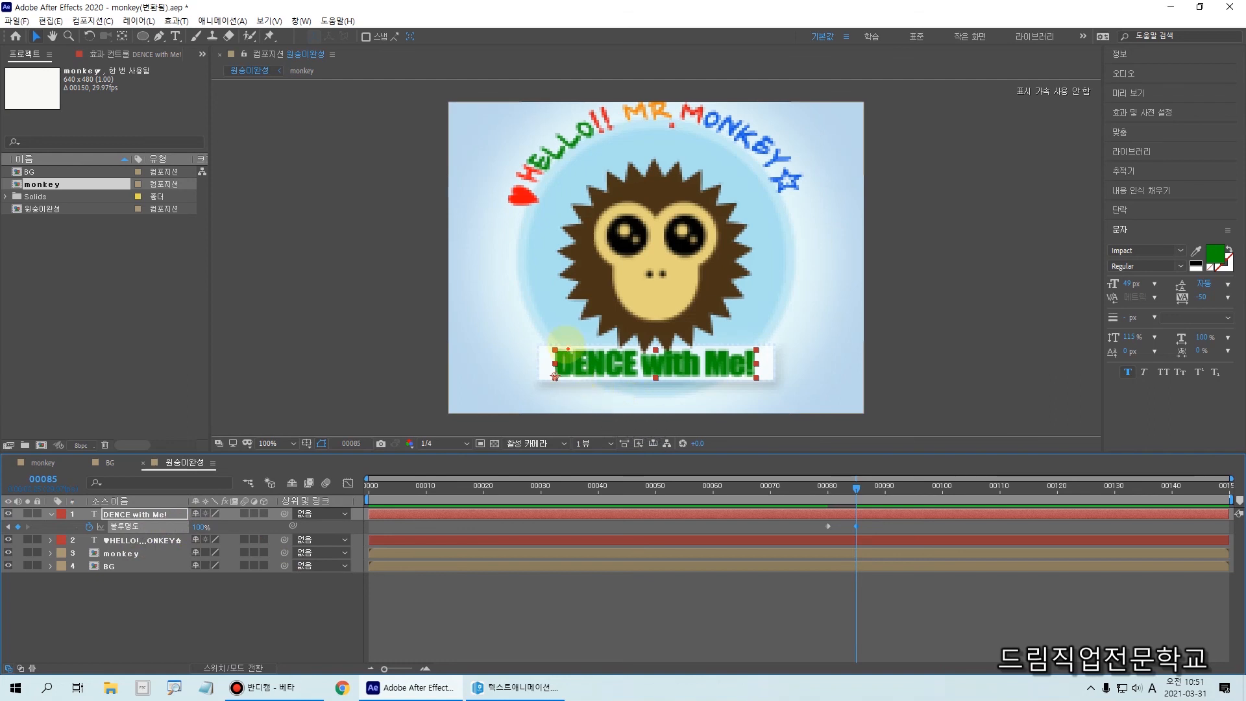
pyautogui.moveTo(544, 336); pyautogui.dragTo(789, 395)
pyautogui.press('Escape')
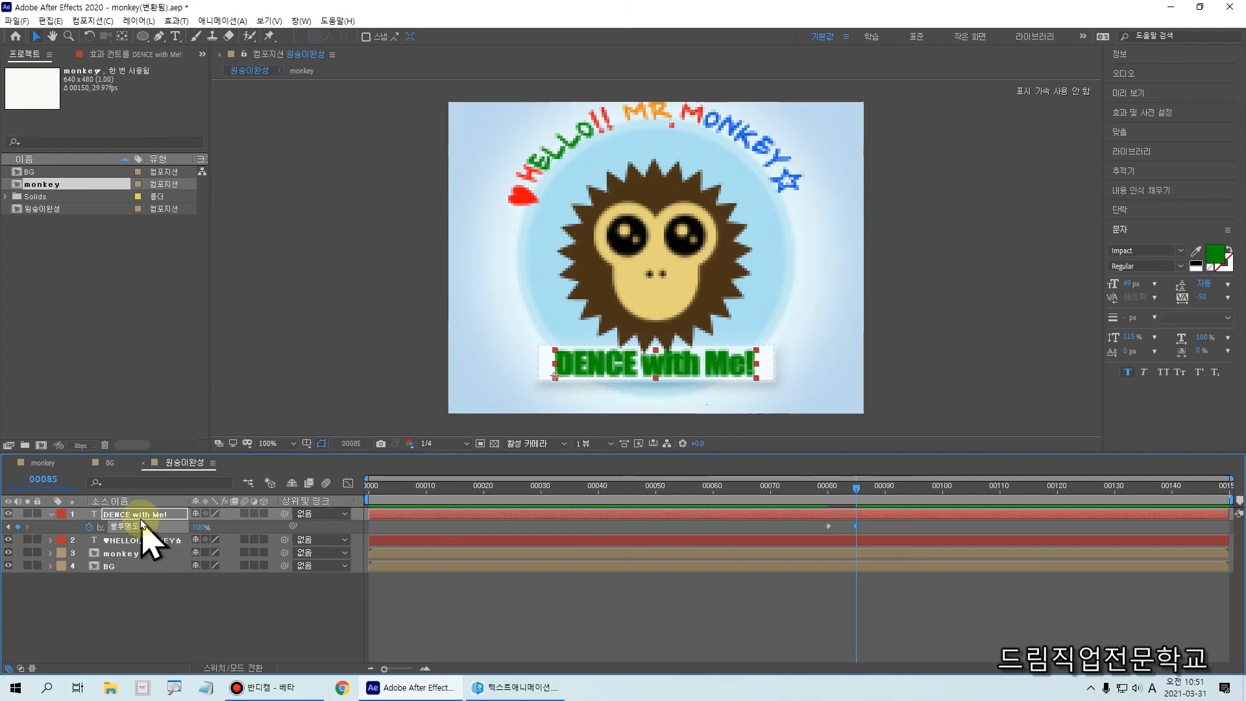
# - Expand the text (텍스트) properties of the DENCE with Me! layer and collapse its transform (변형) group
pyautogui.hotkey('ctrl', '2')
pyautogui.moveTo(77, 497)
pyautogui.mouseDown()
pyautogui.moveTo(226, 516)
pyautogui.moveTo(220, 532)
pyautogui.mouseUp()
pyautogui.moveTo(39, 500); pyautogui.dragTo(67, 529)
pyautogui.hotkey('ctrl', '2')
pyautogui.click(50, 514)
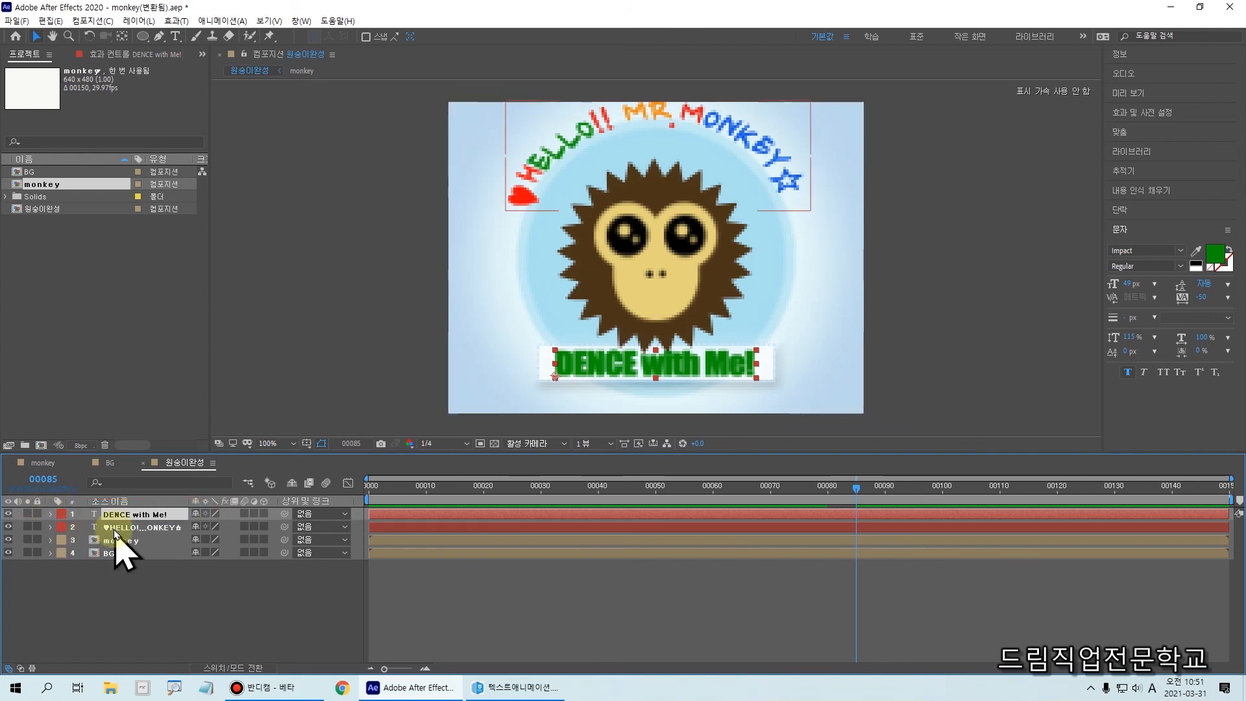
pyautogui.click(50, 514)
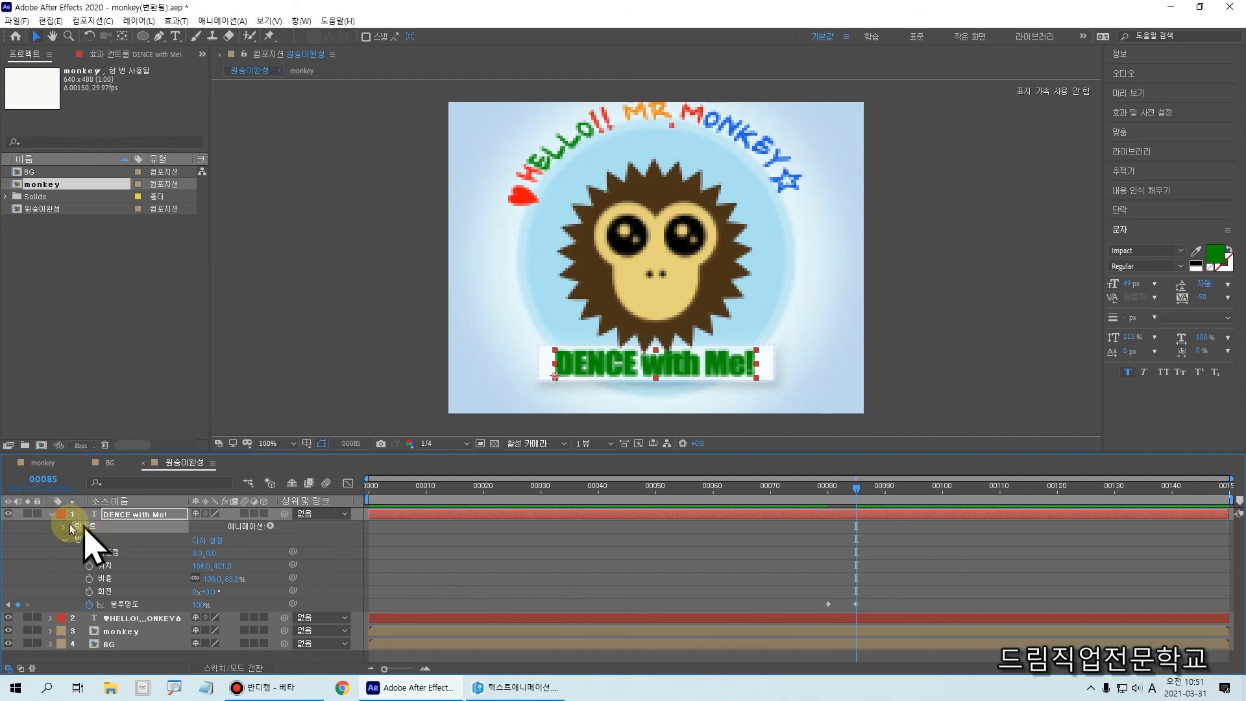
pyautogui.click(65, 539)
pyautogui.click(65, 527)
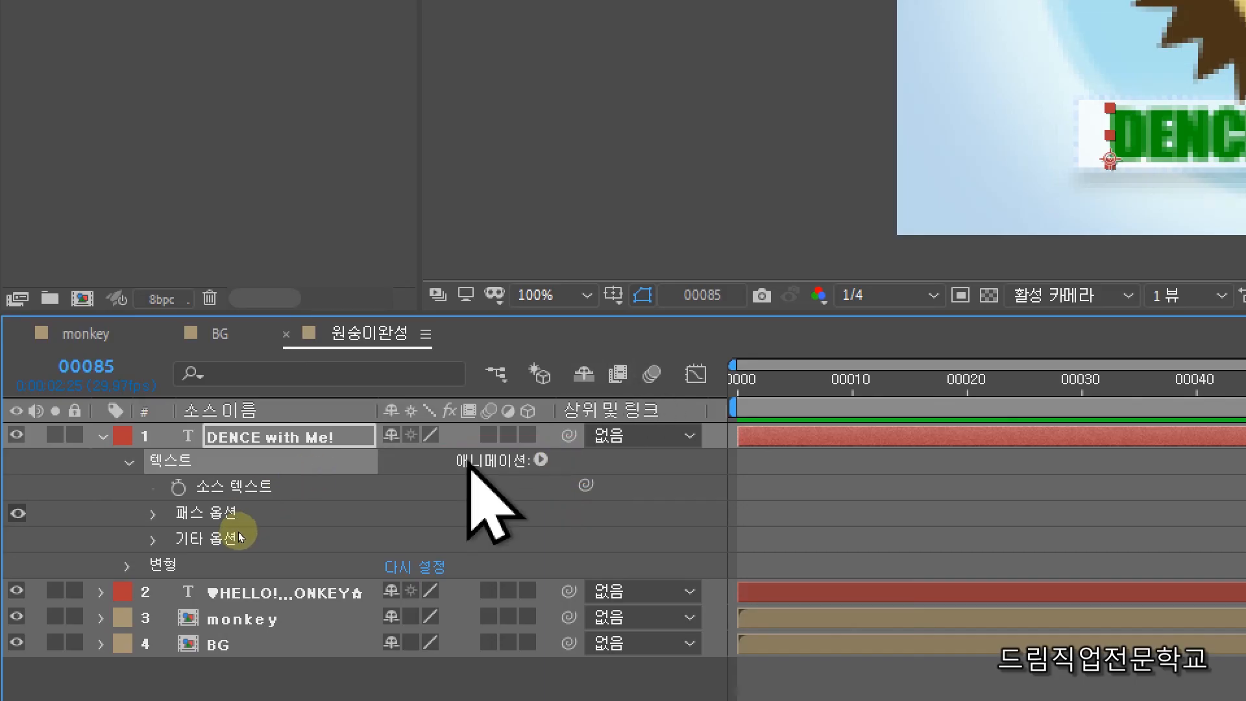
# - Add a fill color hue (칠 색상 > 색조) animator to the DENCE with Me! text
pyautogui.click(540, 460)
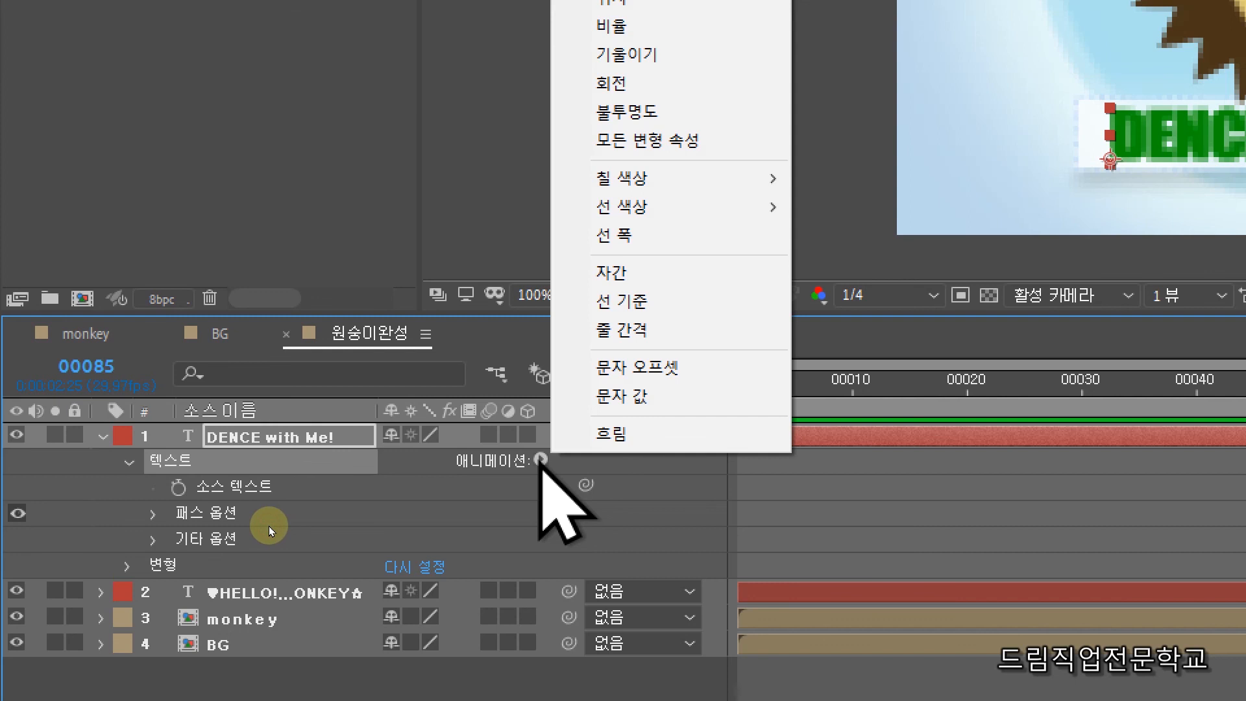
pyautogui.moveTo(647, 189)
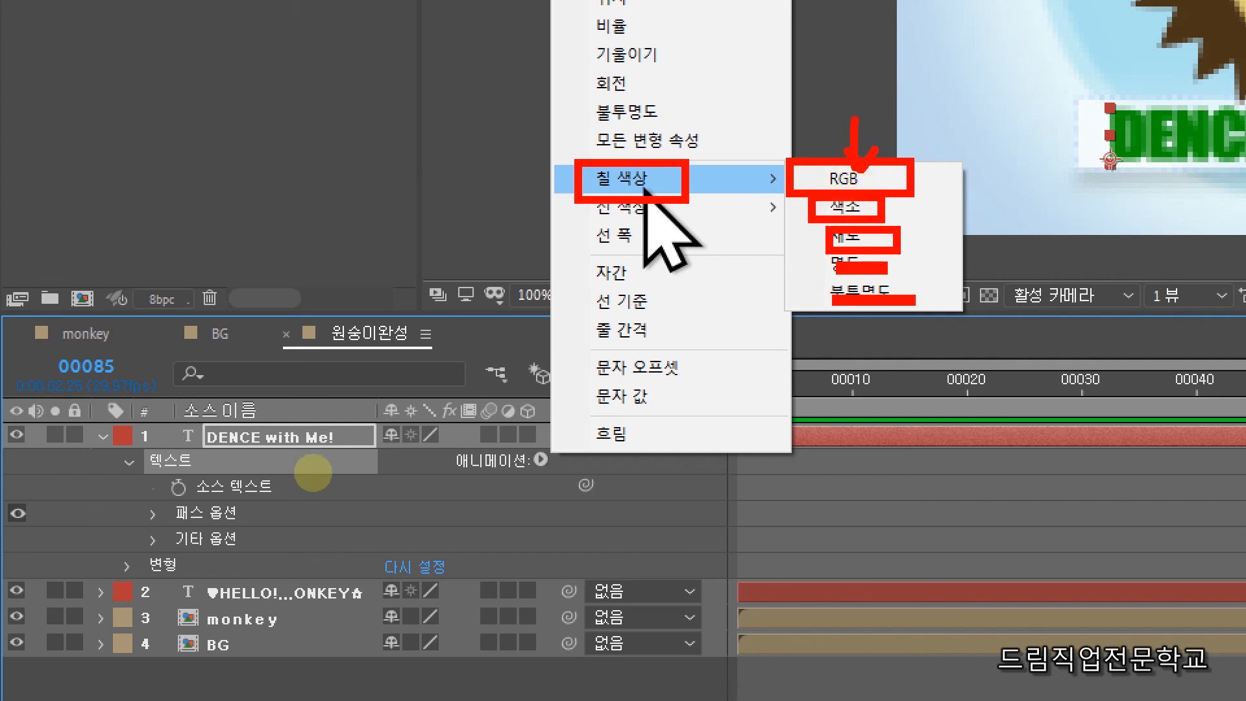
pyautogui.press('Escape')
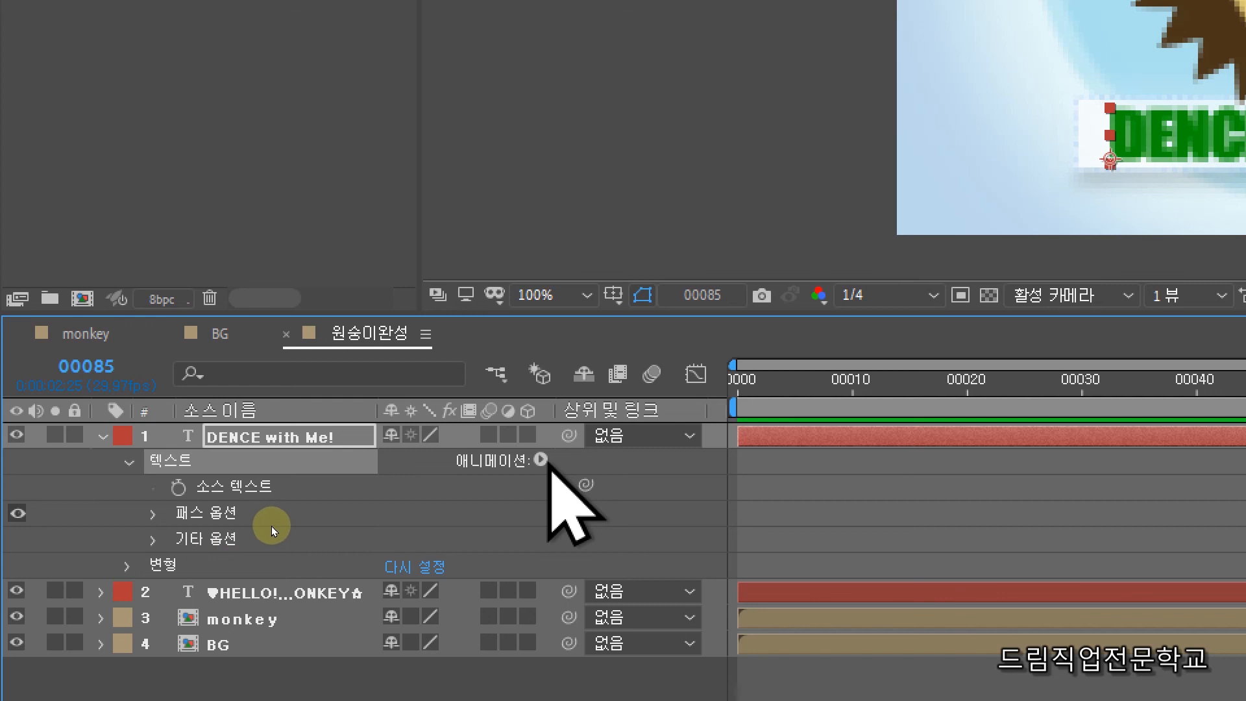
pyautogui.click(541, 460)
pyautogui.moveTo(738, 189)
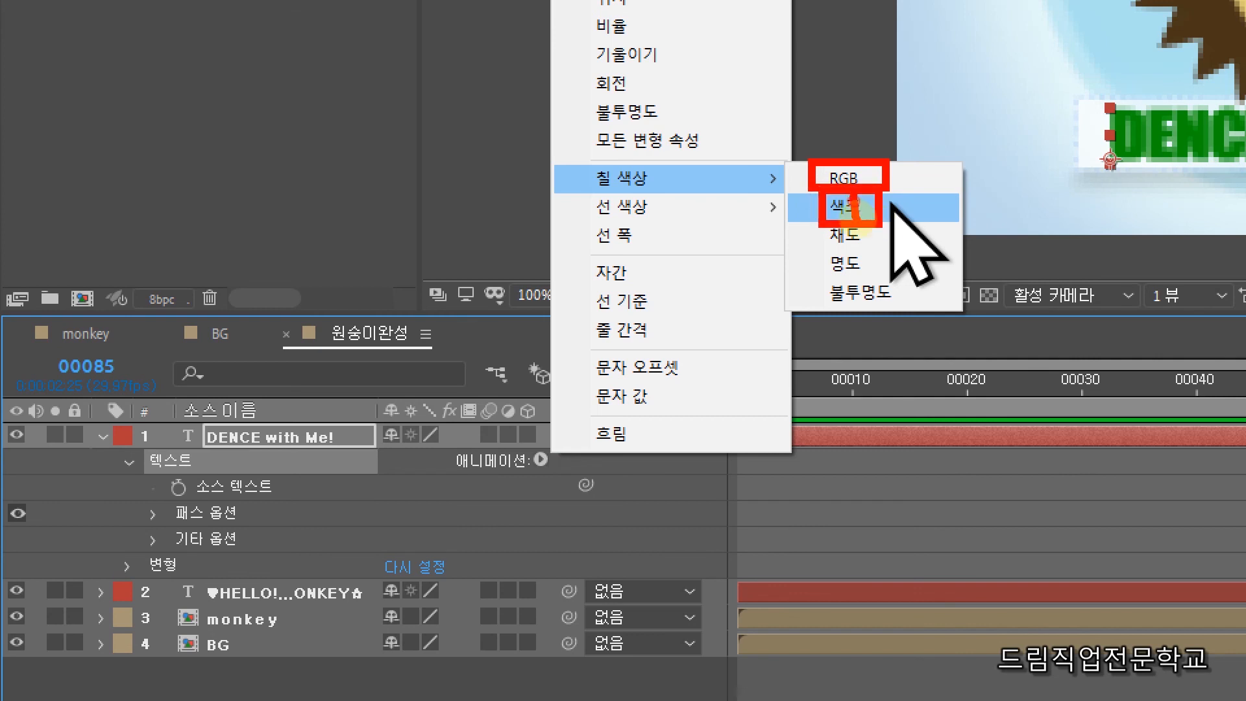
pyautogui.click(312, 474)
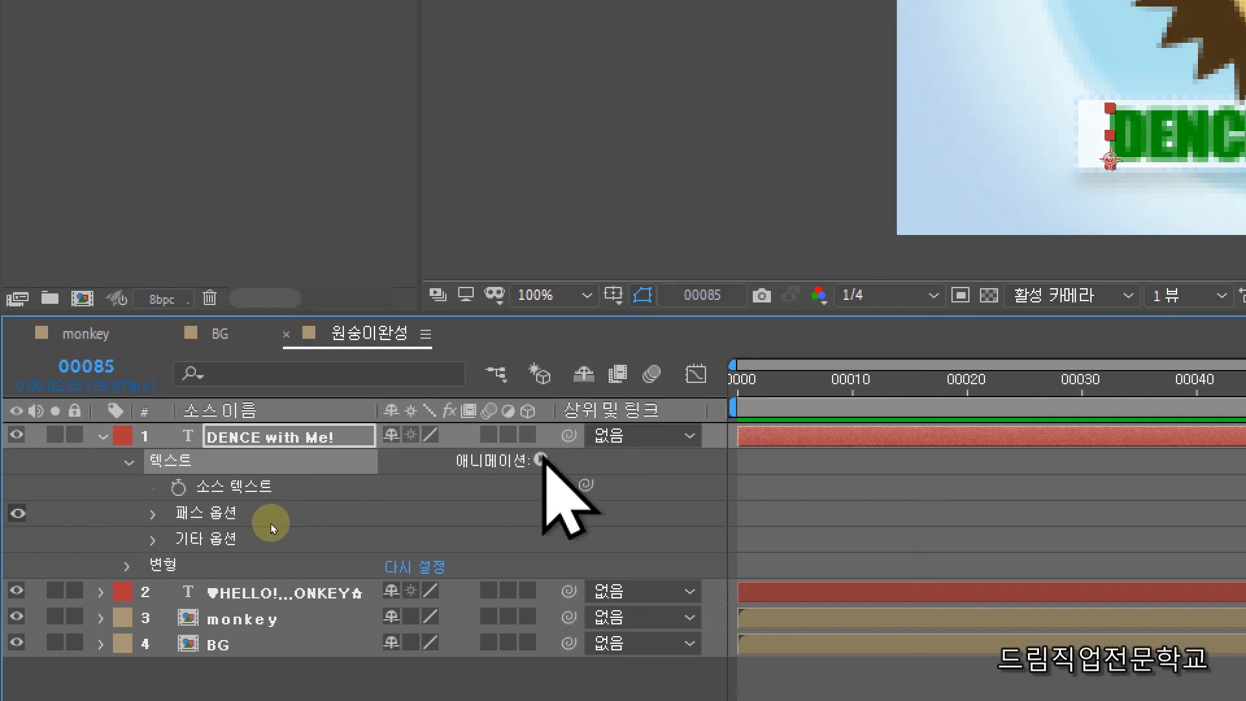
pyautogui.click(541, 459)
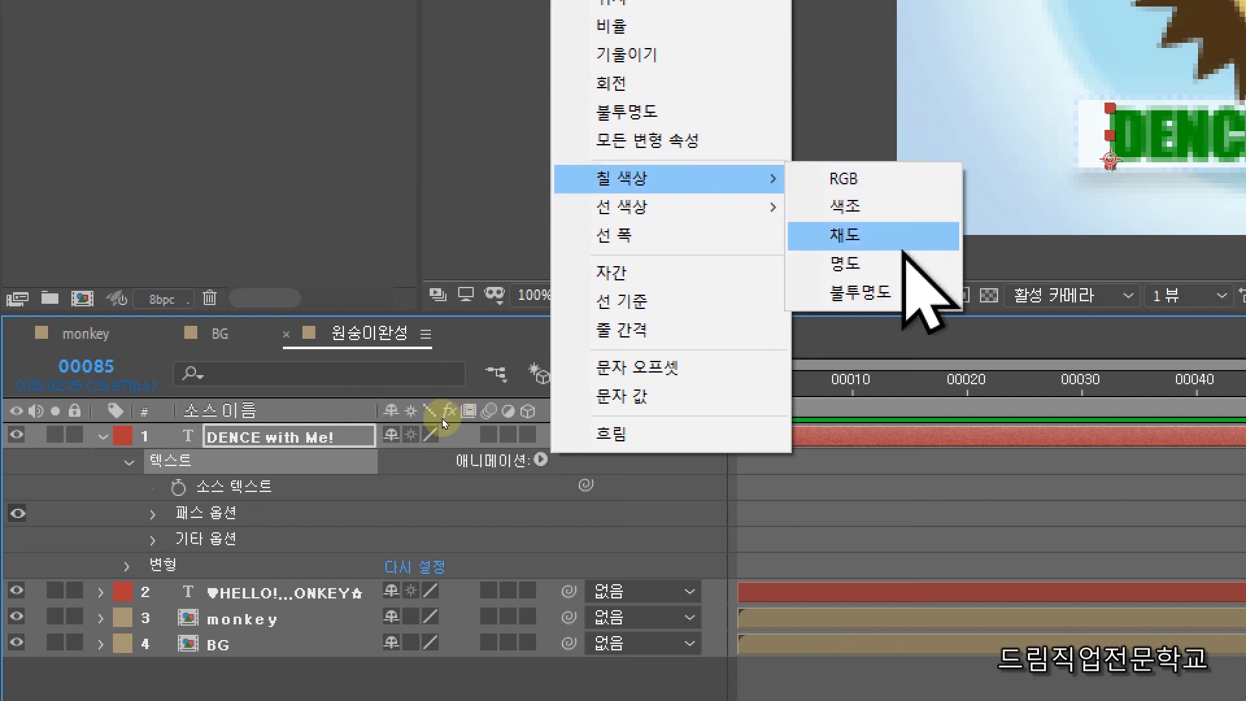
pyautogui.click(850, 207)
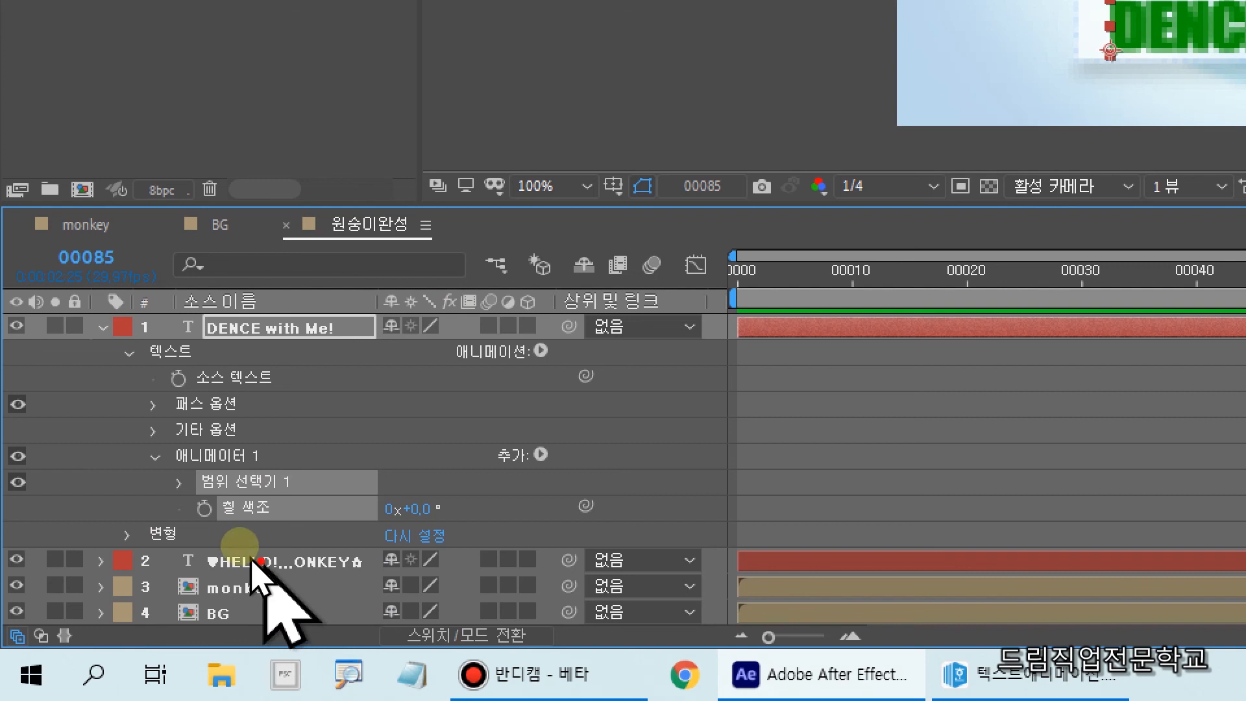
# - Start keyframing the fill hue (칠 색조) of 애니메이터 1 at frame 85 with a value of 0°
pyautogui.moveTo(123, 444)
pyautogui.mouseDown()
pyautogui.moveTo(311, 479)
pyautogui.moveTo(301, 472)
pyautogui.mouseUp()
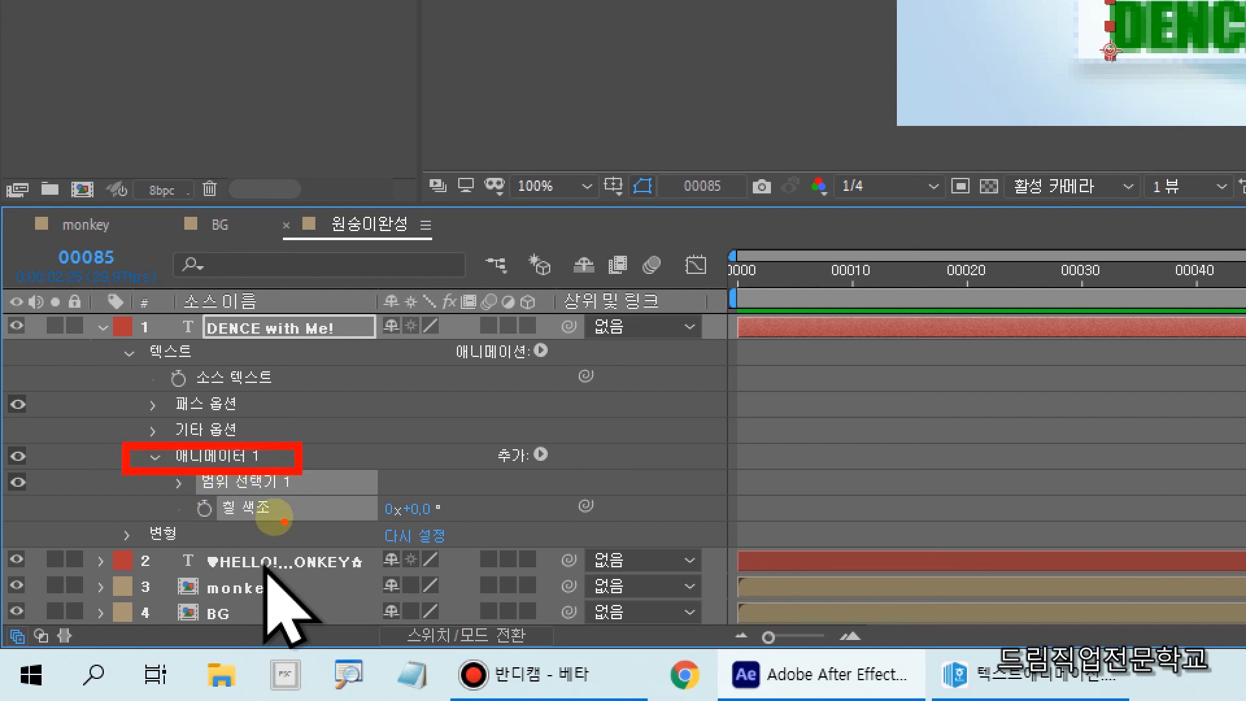
pyautogui.moveTo(166, 472)
pyautogui.mouseDown()
pyautogui.moveTo(189, 516)
pyautogui.moveTo(319, 526)
pyautogui.mouseUp()
pyautogui.moveTo(186, 497); pyautogui.dragTo(319, 526)
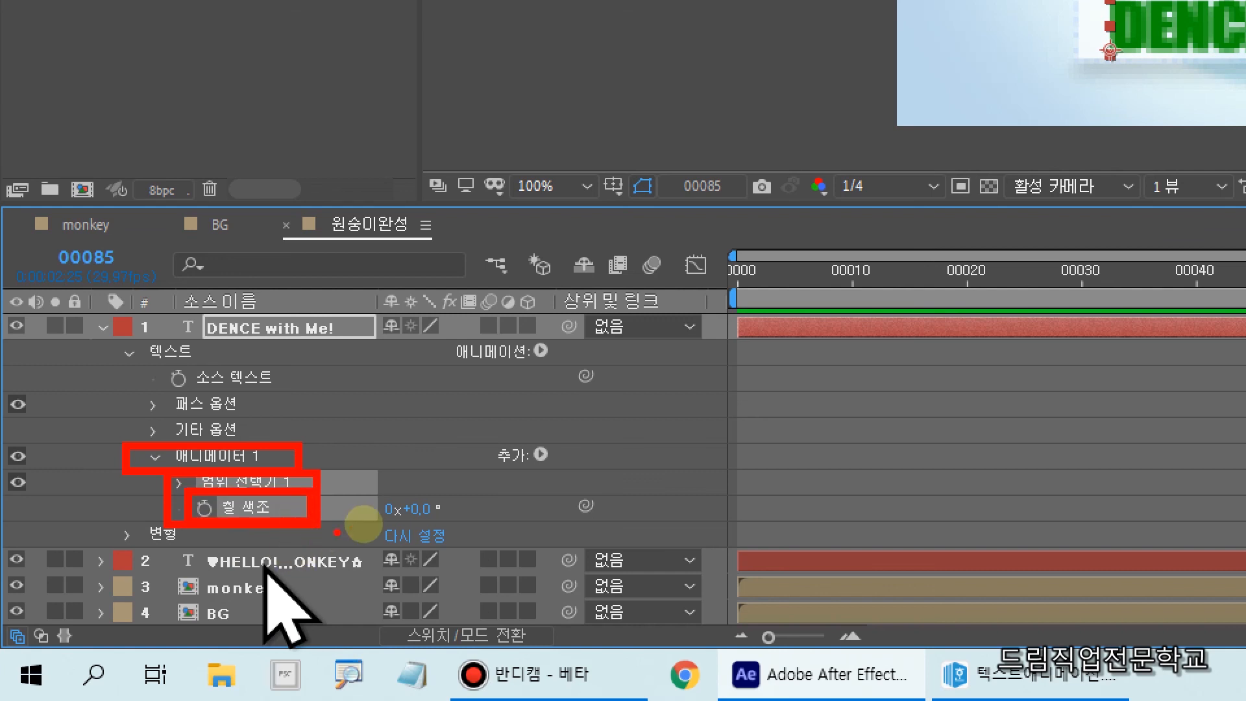
pyautogui.moveTo(394, 487); pyautogui.dragTo(456, 523)
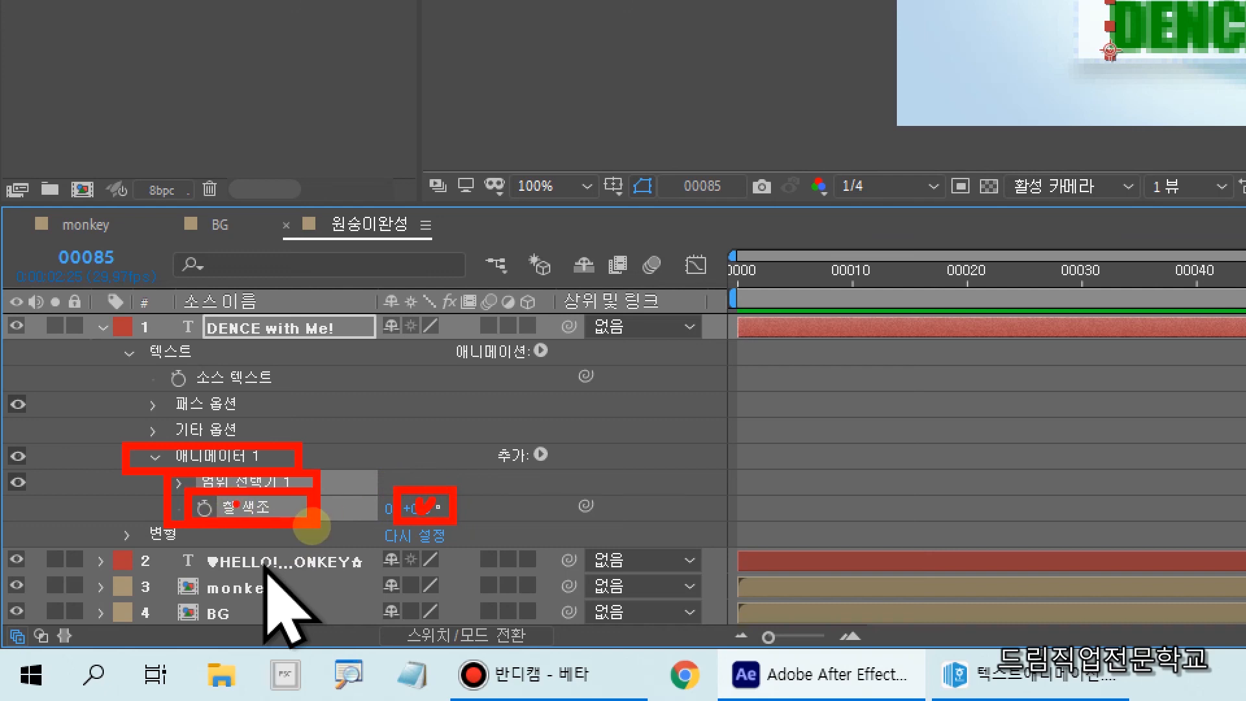
pyautogui.press('Escape')
pyautogui.click(205, 508)
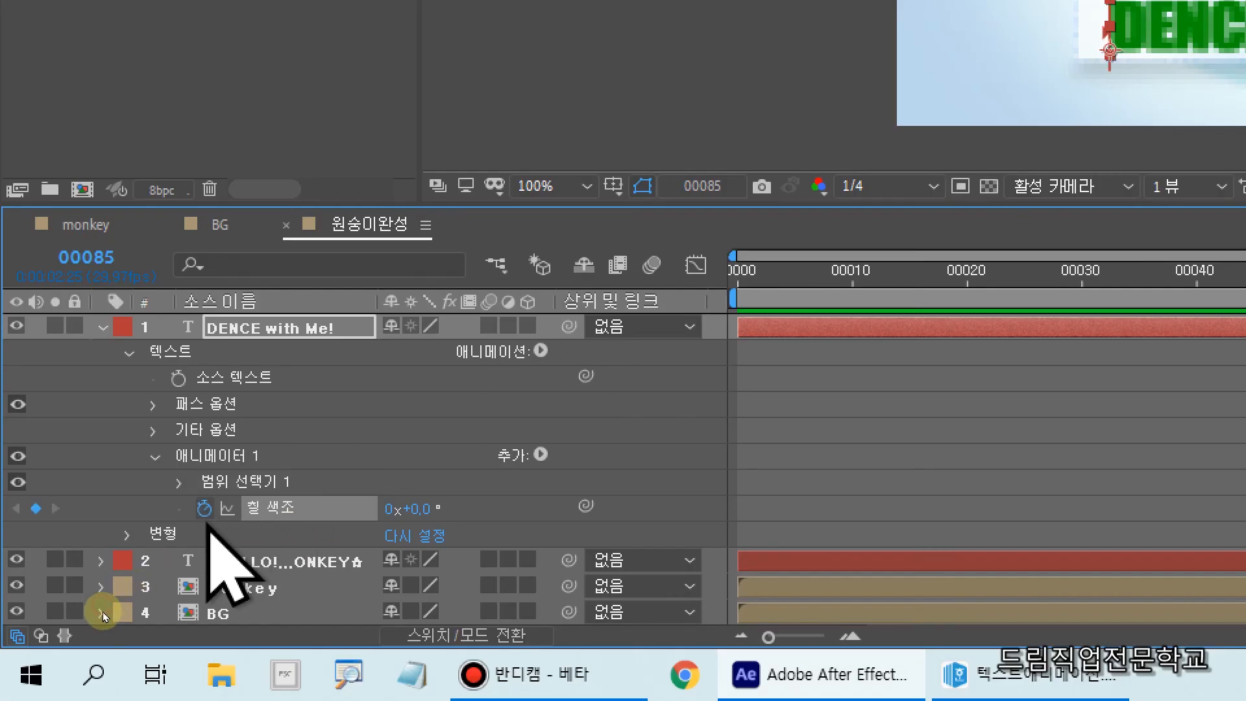
pyautogui.moveTo(188, 488); pyautogui.dragTo(258, 531)
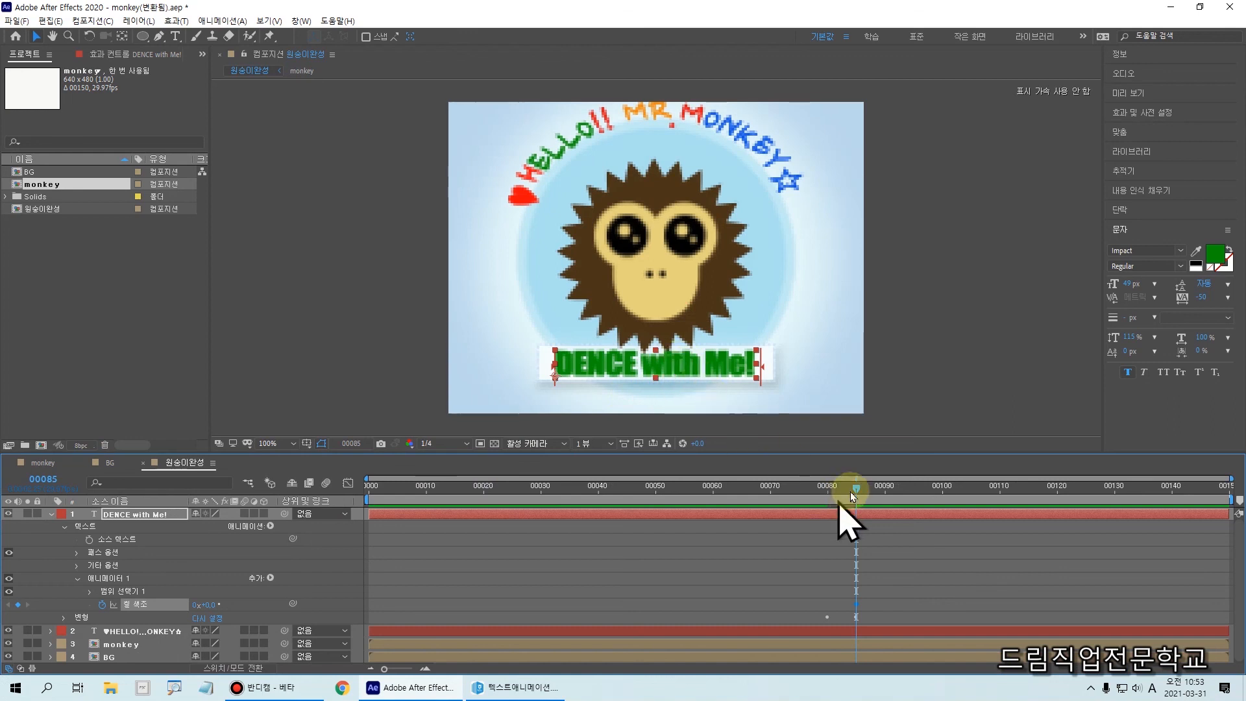
# - Add fill hue keyframes of about 137° at frame 91, 272° near frame 96 and 311° at frame 100
pyautogui.moveTo(860, 491); pyautogui.dragTo(891, 507)
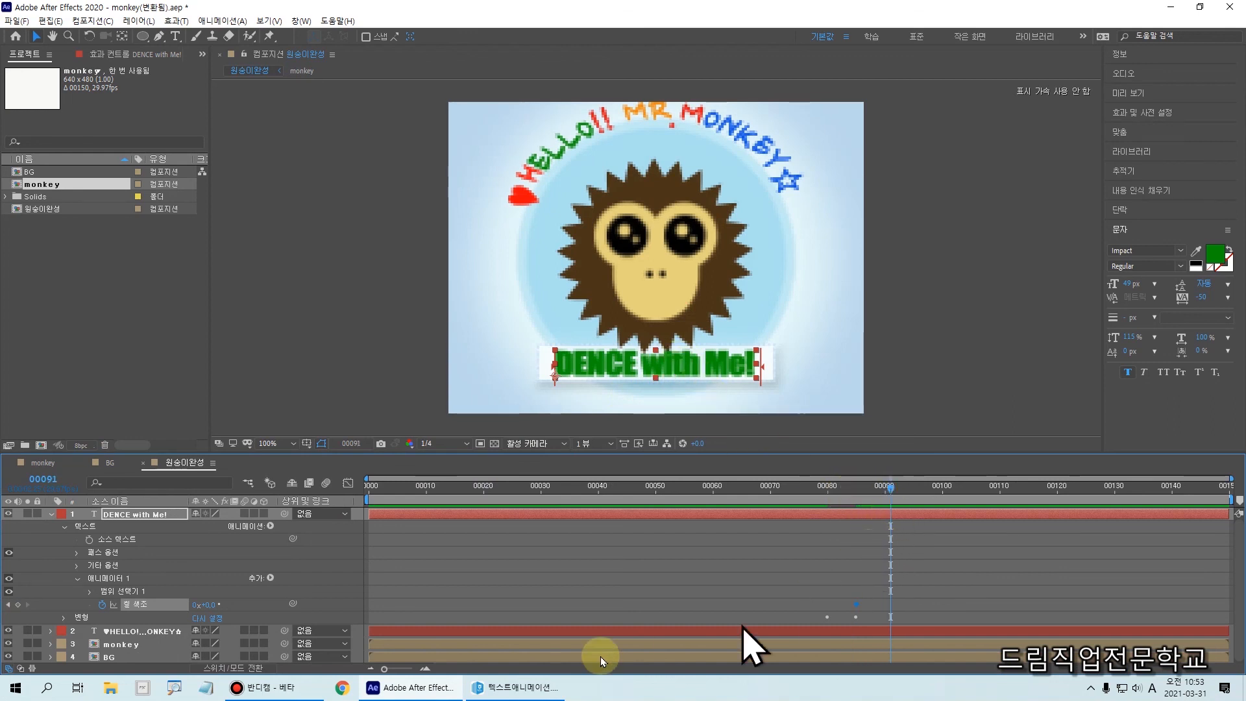
pyautogui.moveTo(217, 607); pyautogui.dragTo(321, 625)
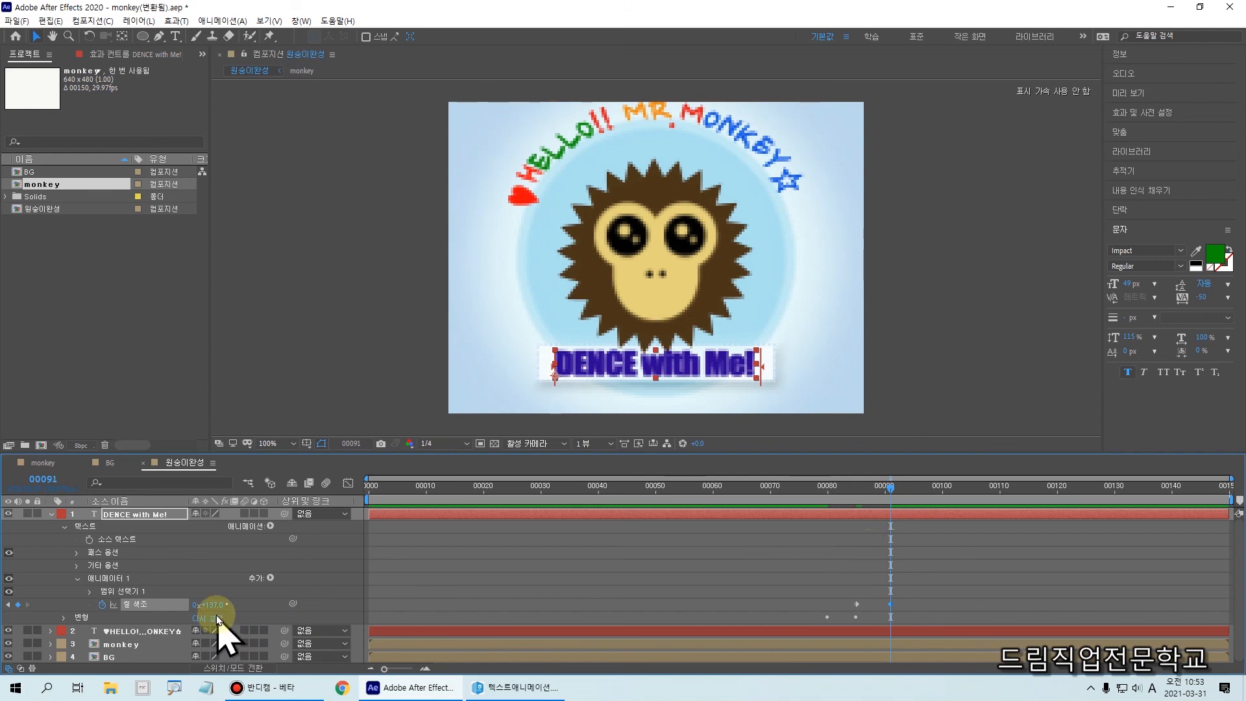
pyautogui.moveTo(896, 498)
pyautogui.mouseDown()
pyautogui.moveTo(885, 492)
pyautogui.moveTo(919, 498)
pyautogui.mouseUp()
pyautogui.moveTo(213, 603); pyautogui.dragTo(318, 623)
pyautogui.moveTo(932, 496); pyautogui.dragTo(943, 499)
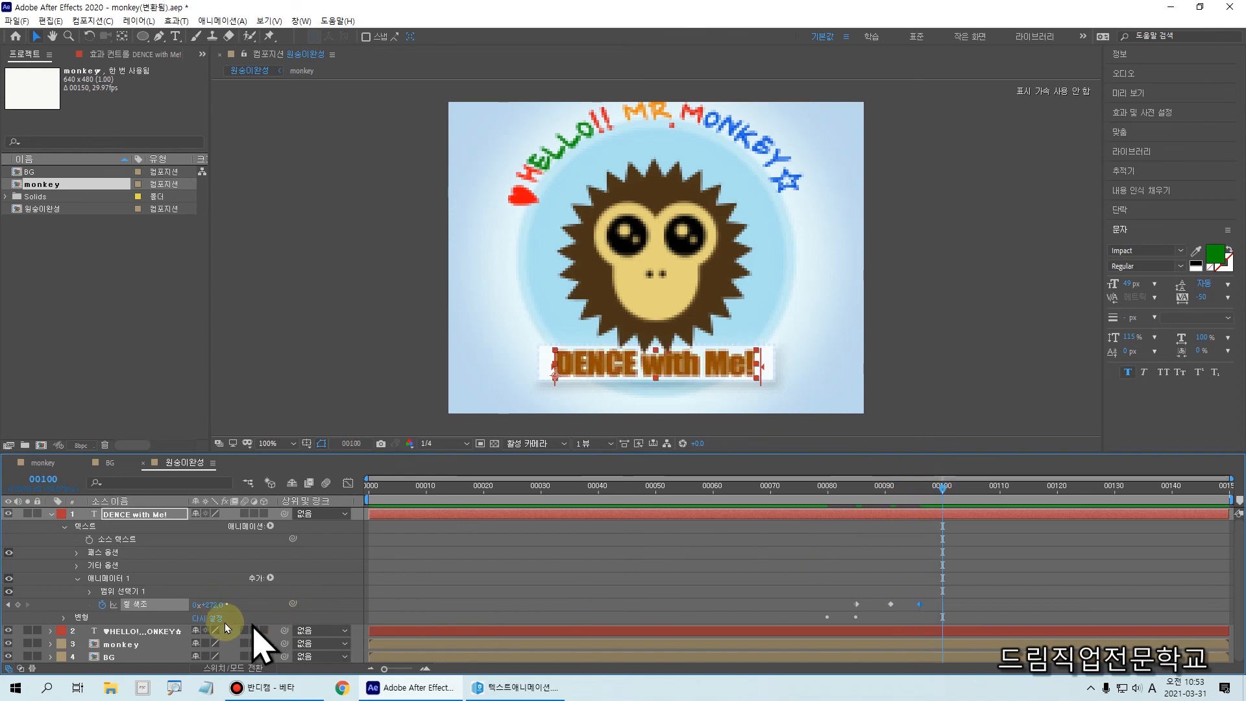
pyautogui.moveTo(213, 605); pyautogui.dragTo(246, 603)
pyautogui.click(946, 486)
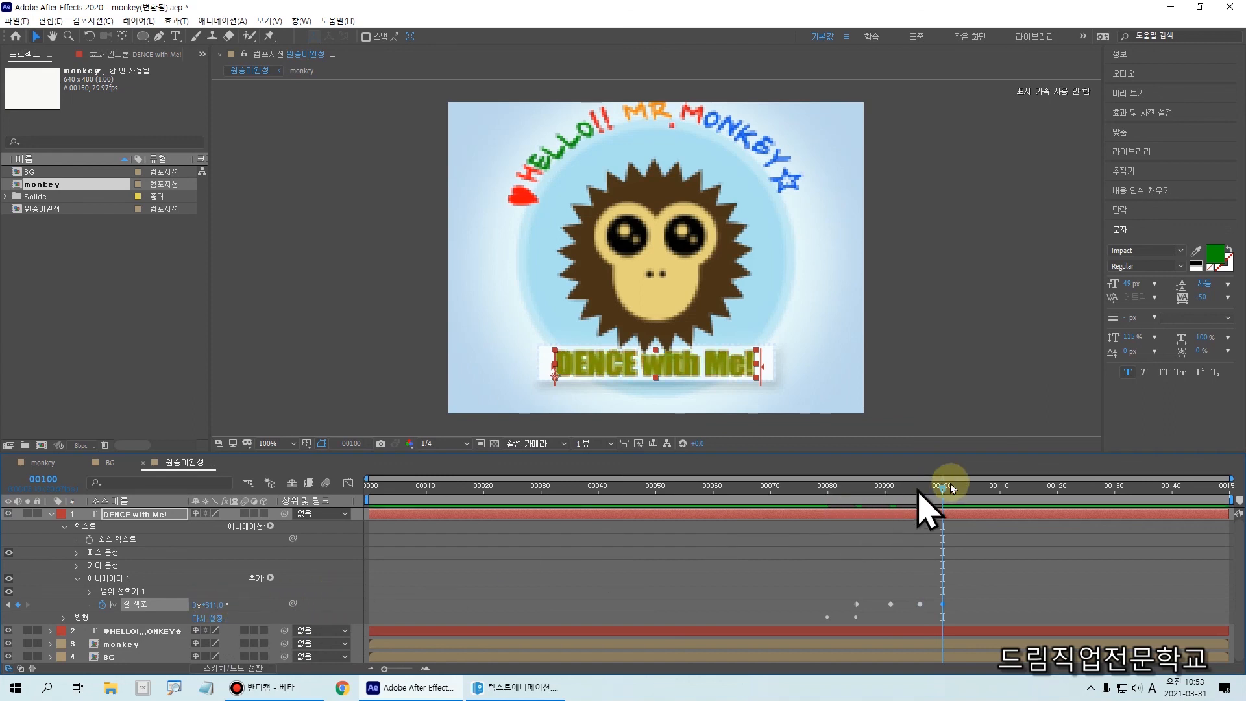
# - Add fill hue keyframes at frames 103 and 107, turning the text back to green at frame 103
pyautogui.moveTo(947, 487); pyautogui.dragTo(960, 488)
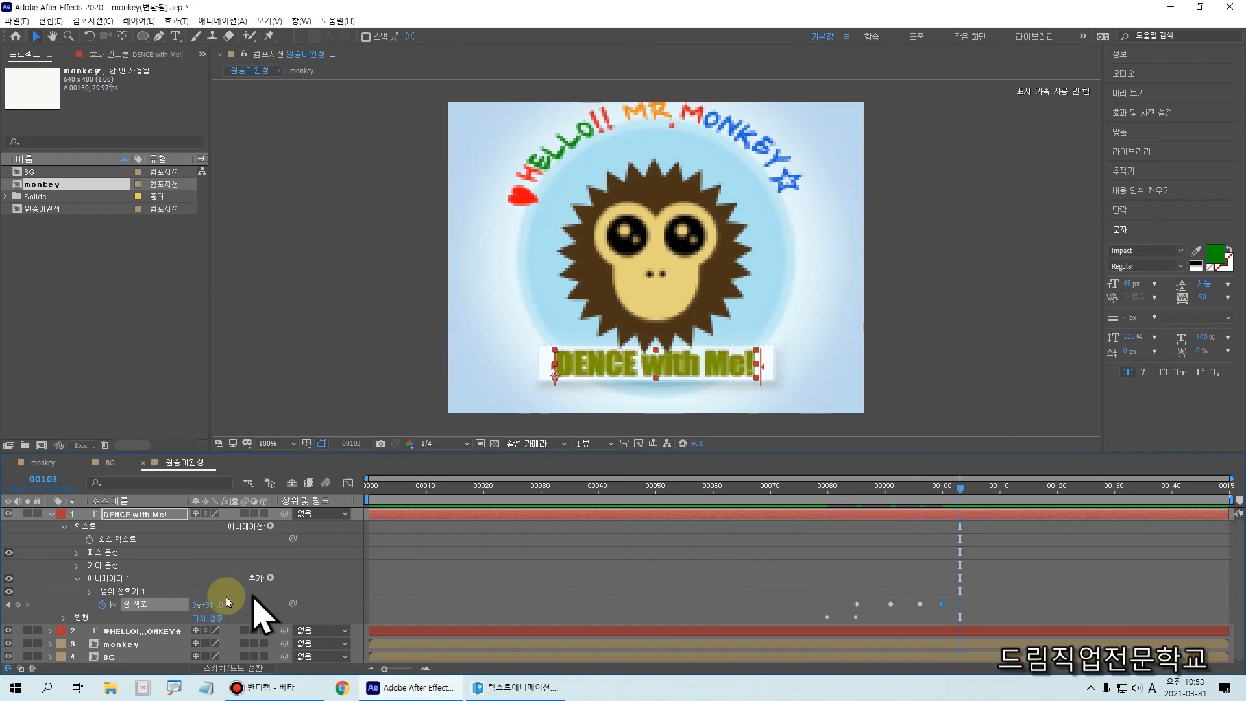
pyautogui.moveTo(217, 606); pyautogui.dragTo(242, 603)
pyautogui.moveTo(972, 492); pyautogui.dragTo(985, 497)
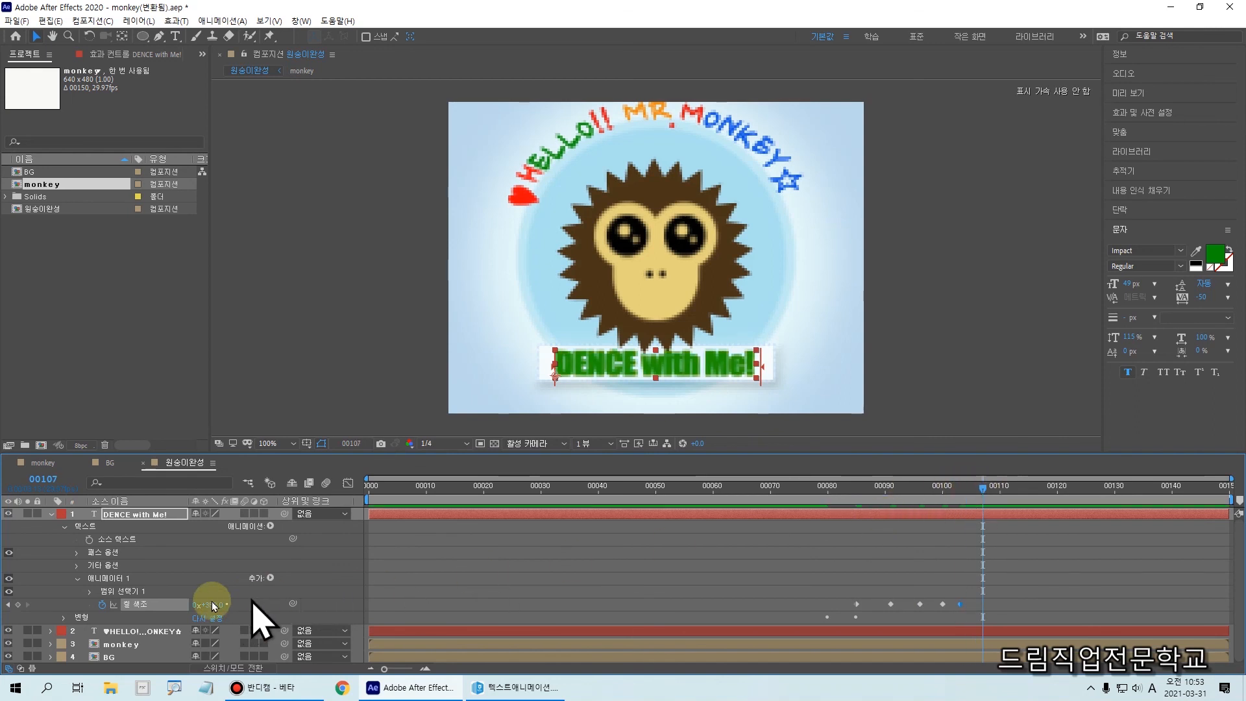
pyautogui.moveTo(214, 604); pyautogui.dragTo(287, 606)
pyautogui.click(937, 511)
# - Add fill hue keyframes of about 119° (blue) at frame 110 and 229° (crimson) at frame 113
pyautogui.moveTo(984, 488); pyautogui.dragTo(1000, 489)
pyautogui.moveTo(210, 605); pyautogui.dragTo(25, 690)
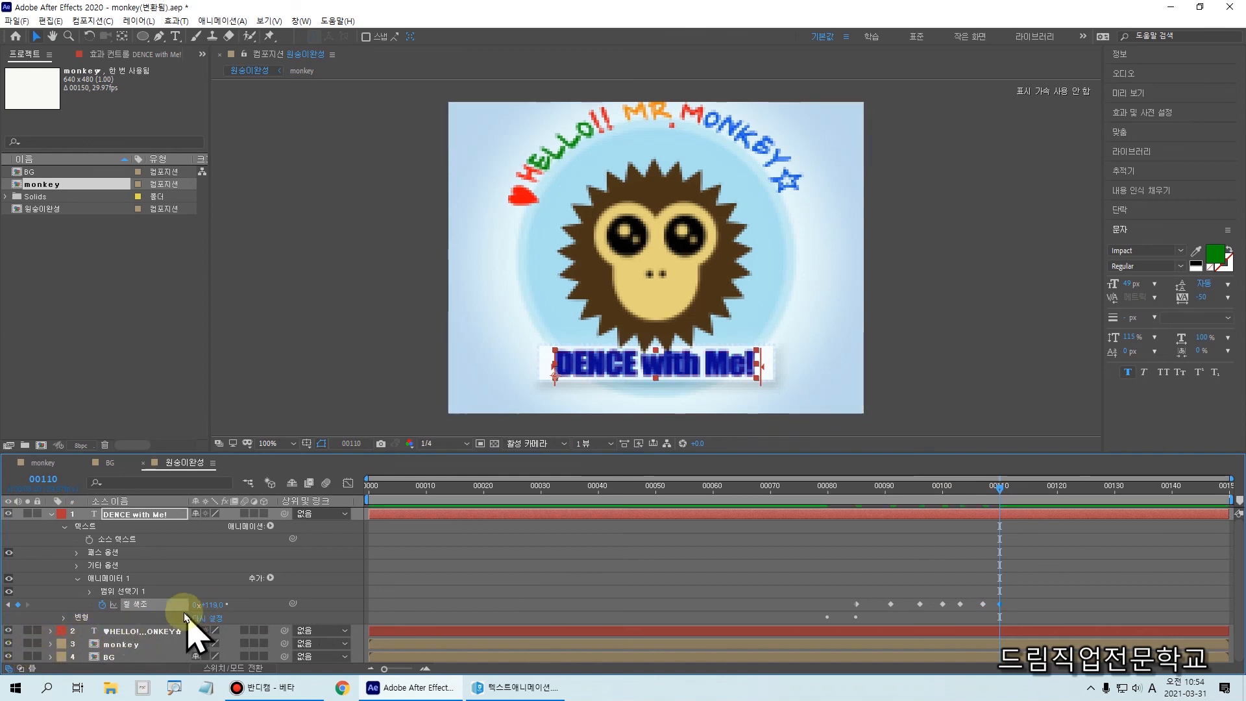
pyautogui.moveTo(1000, 488); pyautogui.dragTo(1015, 489)
pyautogui.moveTo(203, 605); pyautogui.dragTo(278, 603)
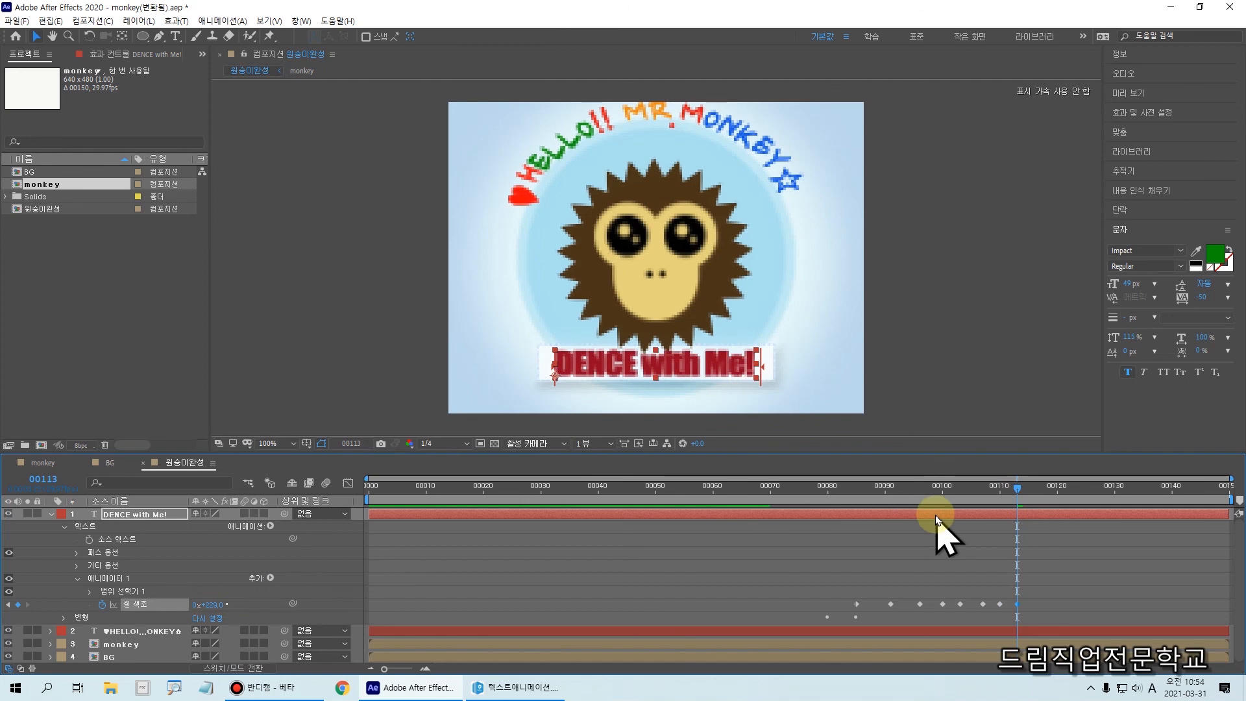
# - Preview the composition from frame 0 to check the DENCE with Me! text's fade-in and color changes
pyautogui.moveTo(1017, 489); pyautogui.dragTo(278, 528)
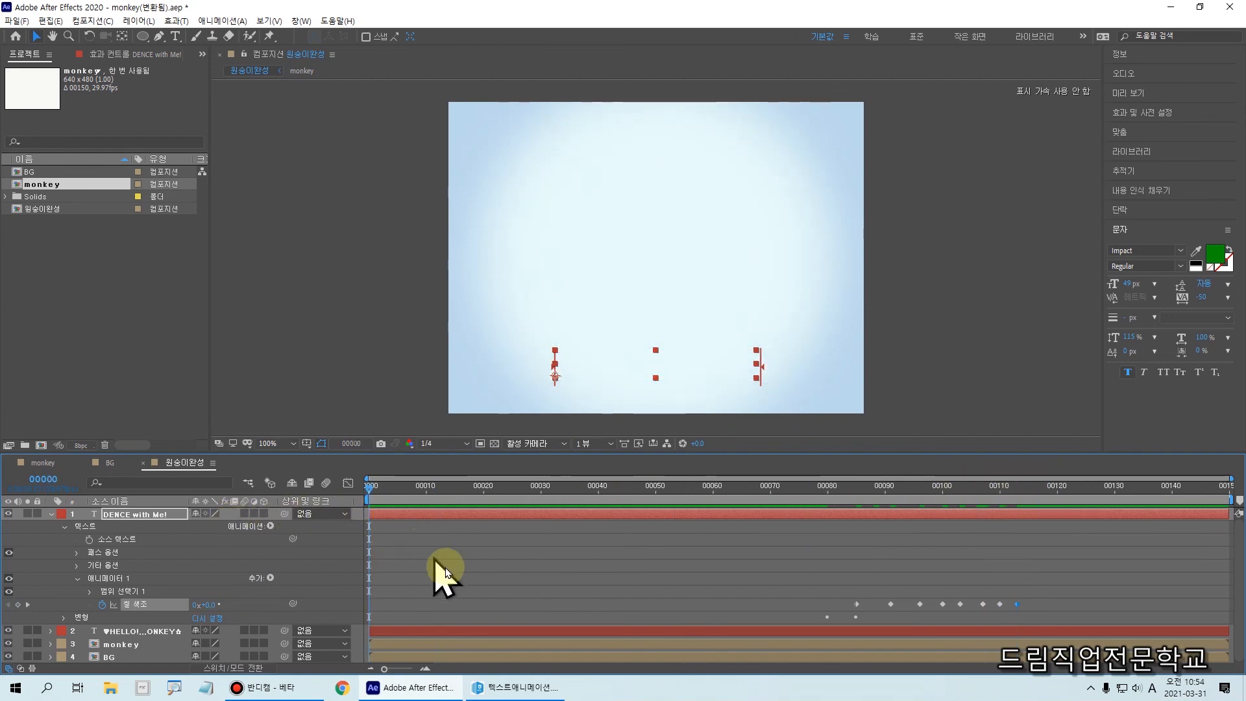
pyautogui.press('space')
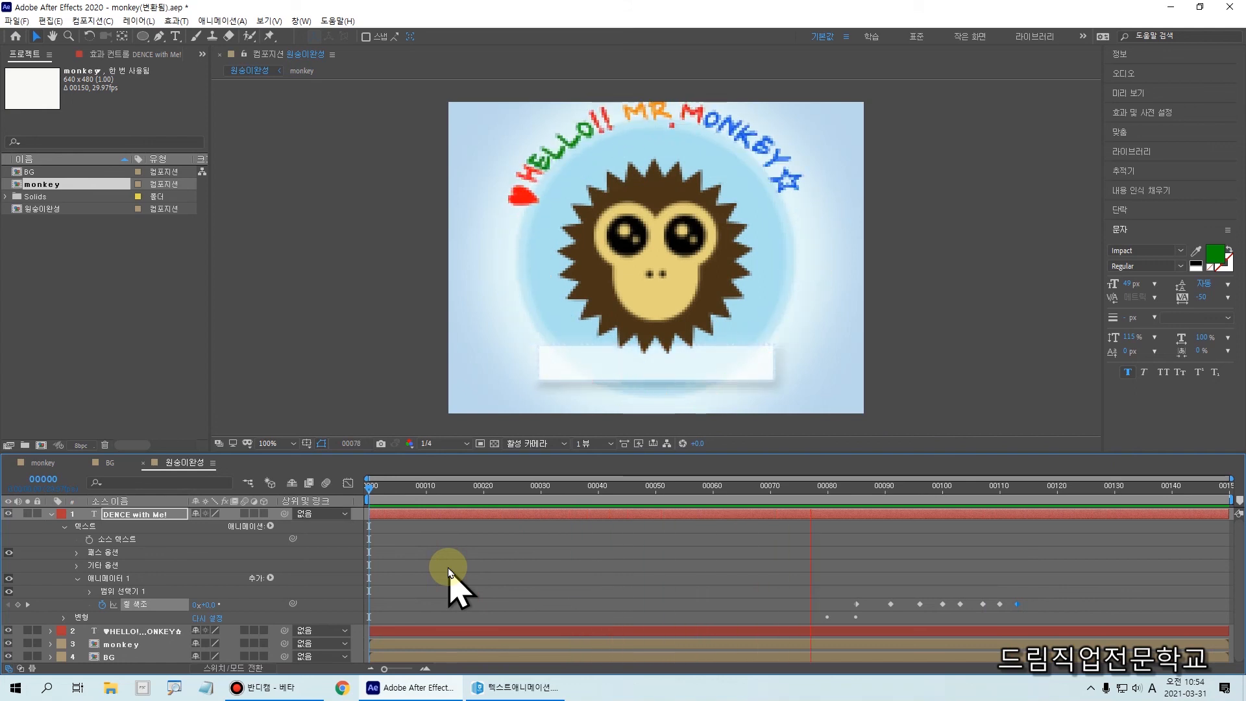
pyautogui.press('space')
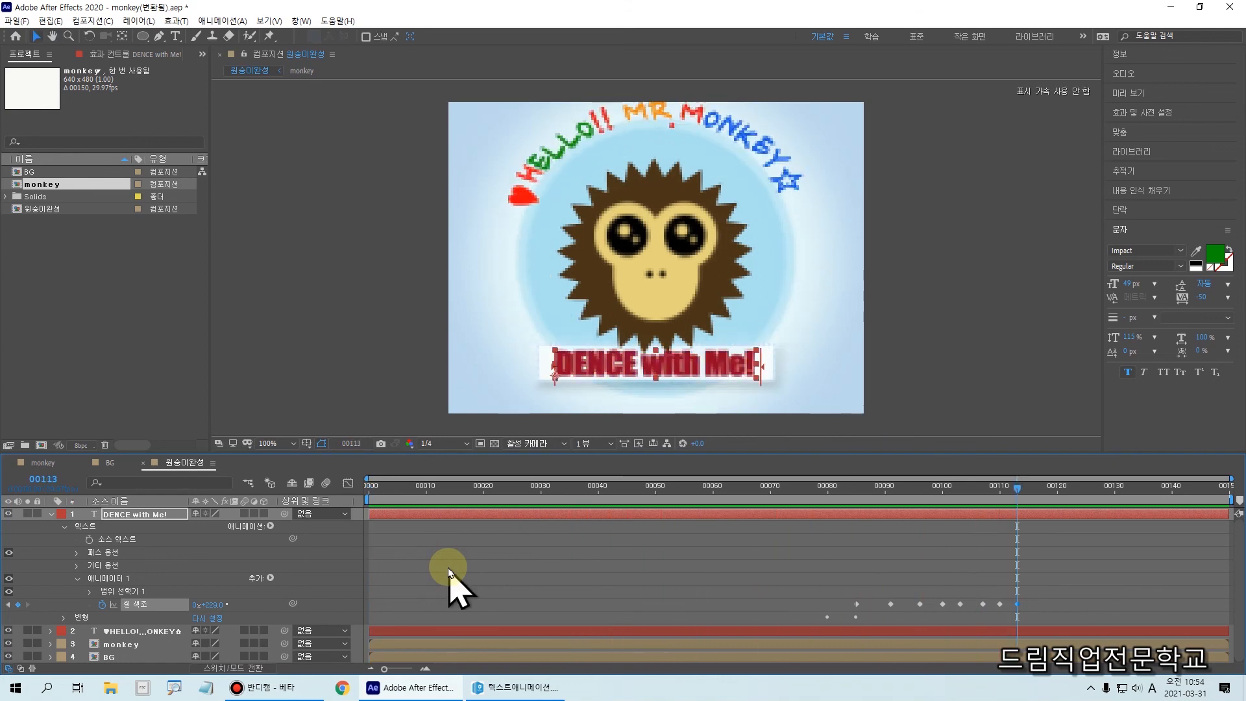